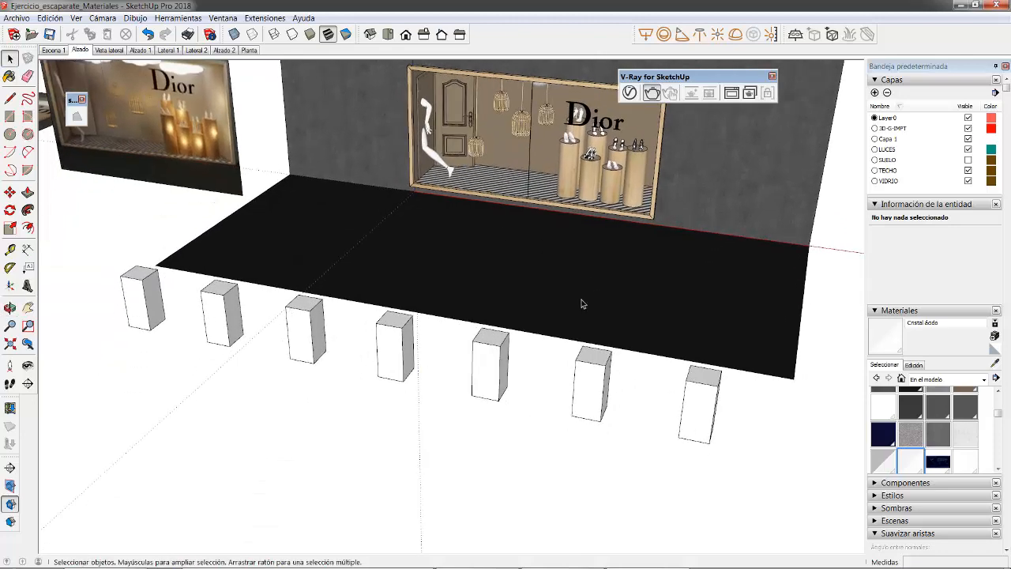
# Step: Open the V-Ray Asset Editor and expand both its material library and its material parameters
pyautogui.moveTo(628, 231); pyautogui.dragTo(616, 197, button='middle')
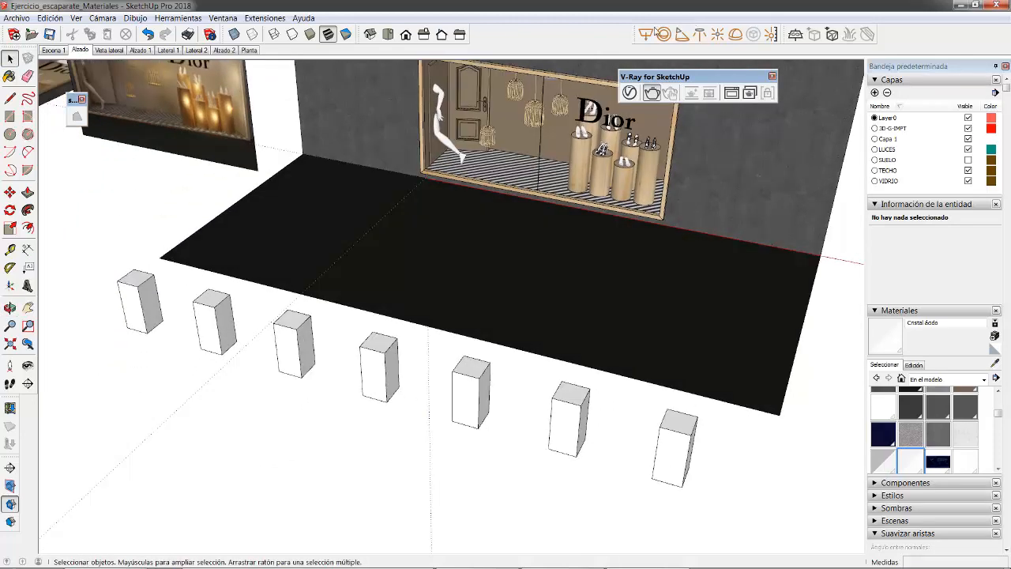
pyautogui.click(629, 93)
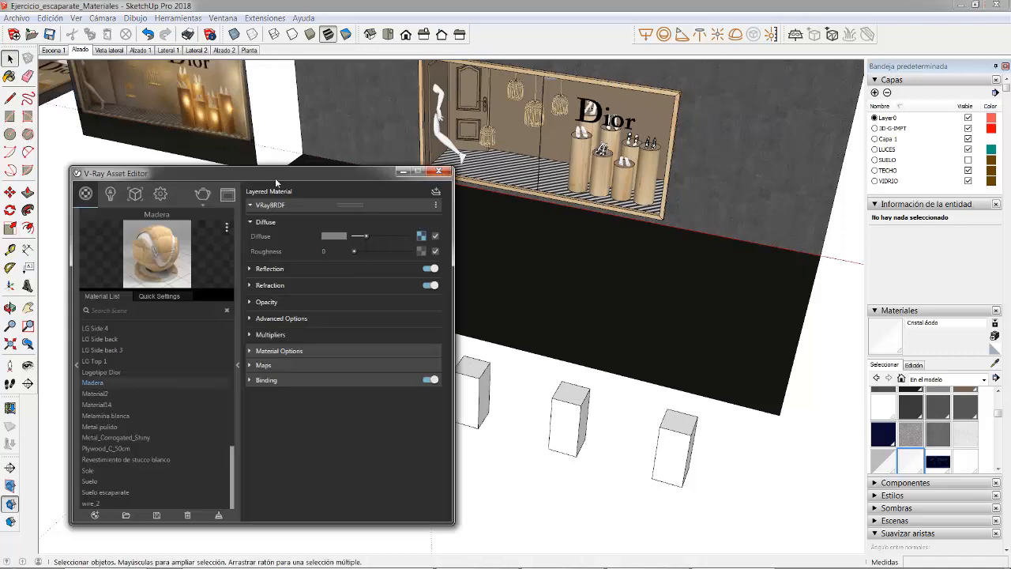
pyautogui.moveTo(275, 173); pyautogui.dragTo(408, 139)
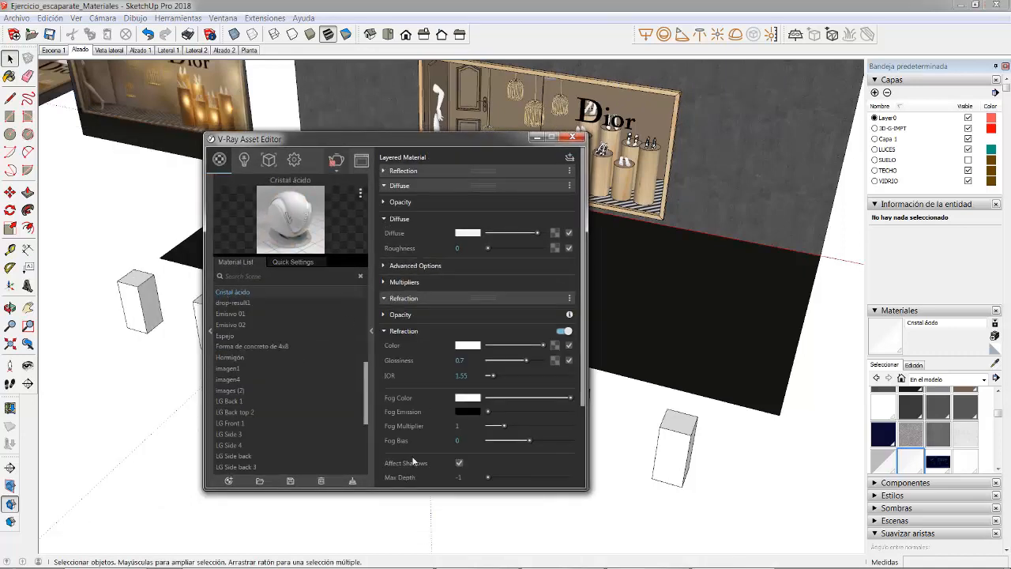
pyautogui.click(373, 332)
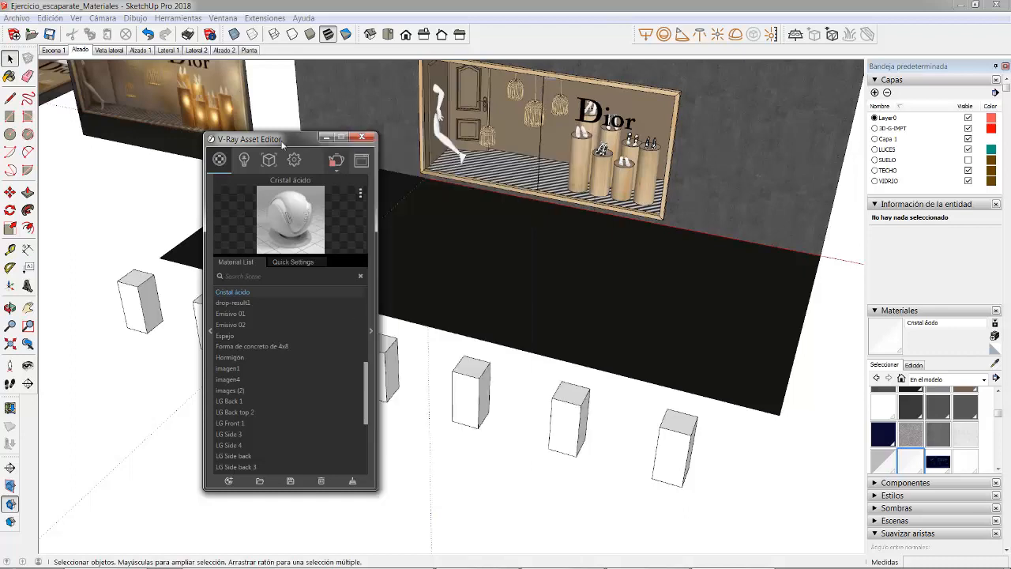
pyautogui.moveTo(295, 144); pyautogui.dragTo(360, 137)
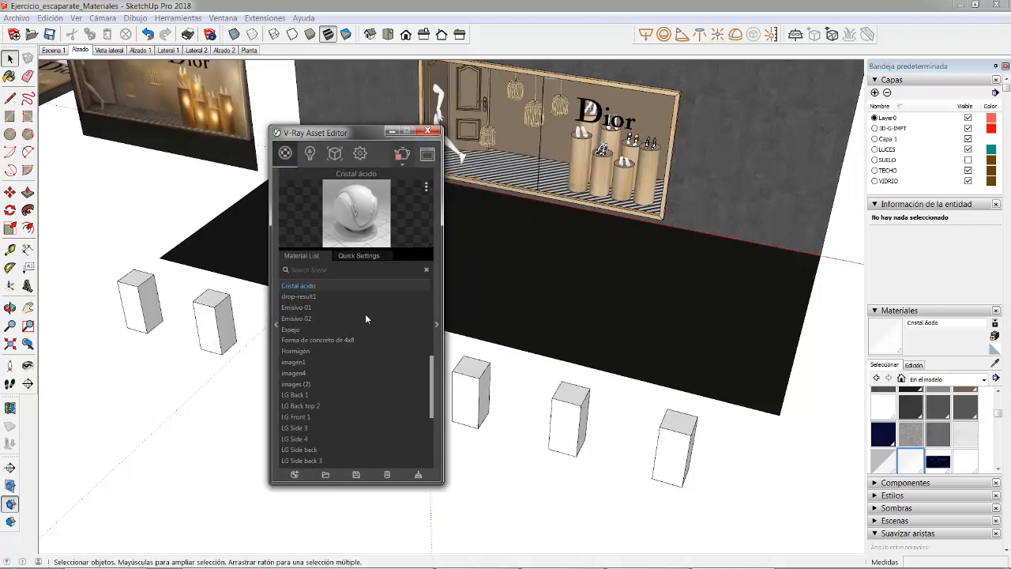
pyautogui.click(439, 330)
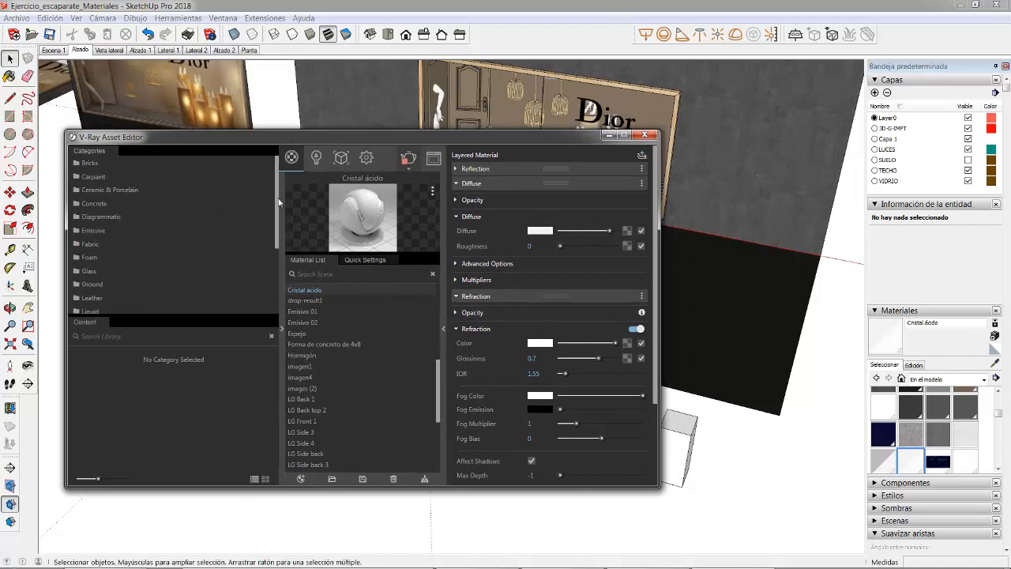
# Step: Open the Metal category of the V-Ray material library and look through its materials
pyautogui.moveTo(278, 198)
pyautogui.mouseDown()
pyautogui.moveTo(277, 277)
pyautogui.moveTo(285, 181)
pyautogui.mouseUp()
pyautogui.scroll(-3, 139, 229)
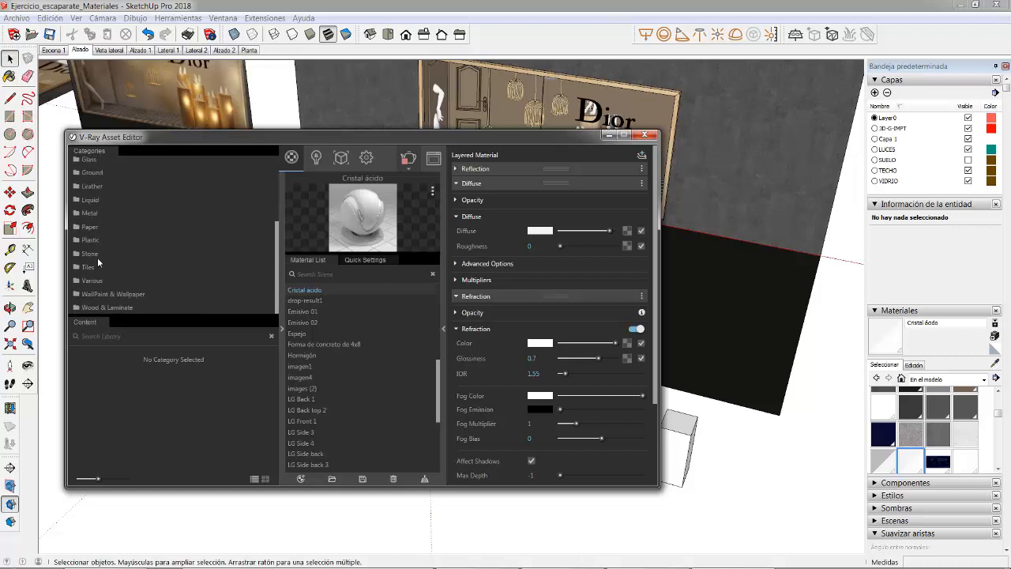
pyautogui.click(89, 213)
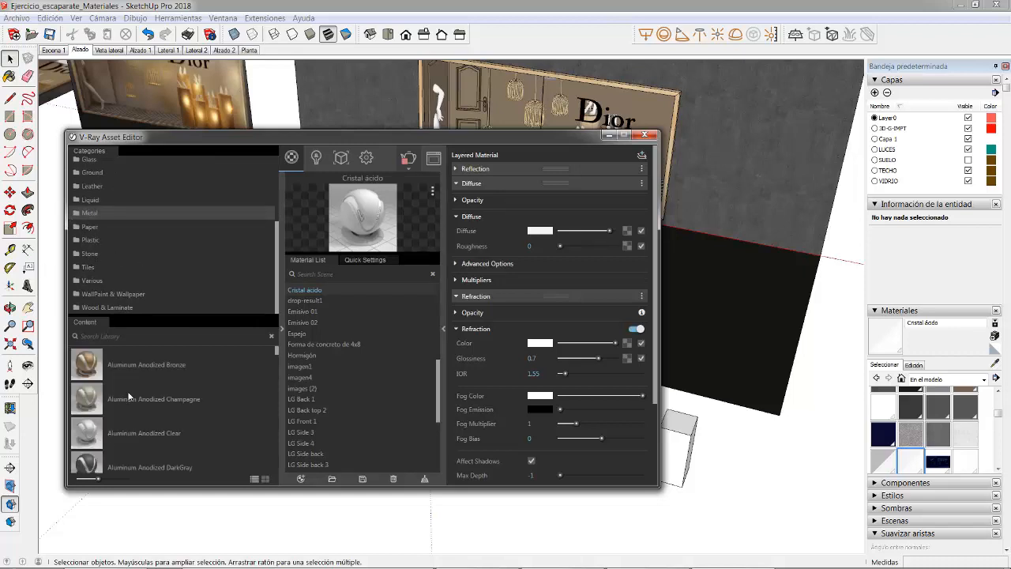
pyautogui.scroll(-5, 111, 399)
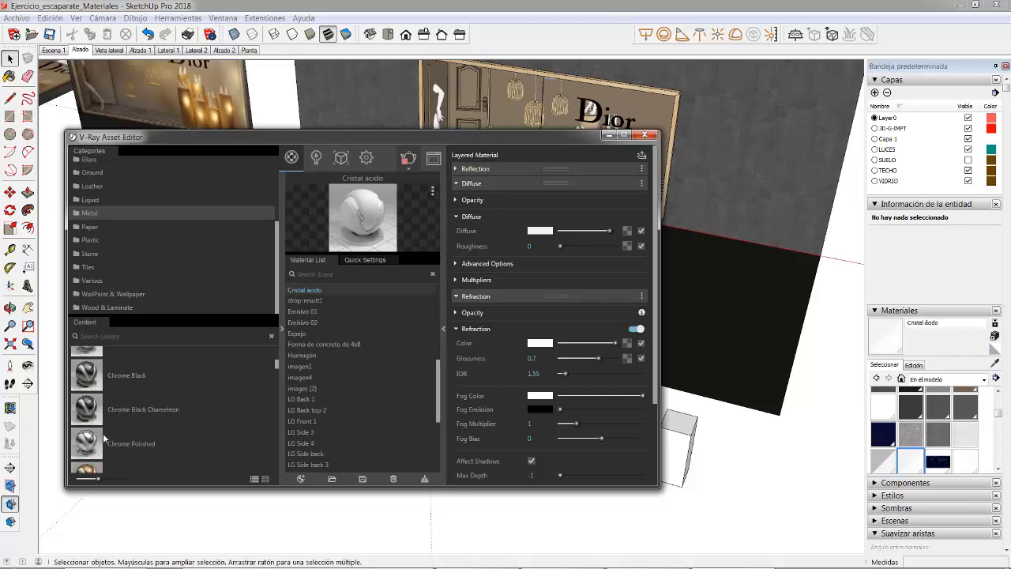
pyautogui.scroll(-4, 103, 437)
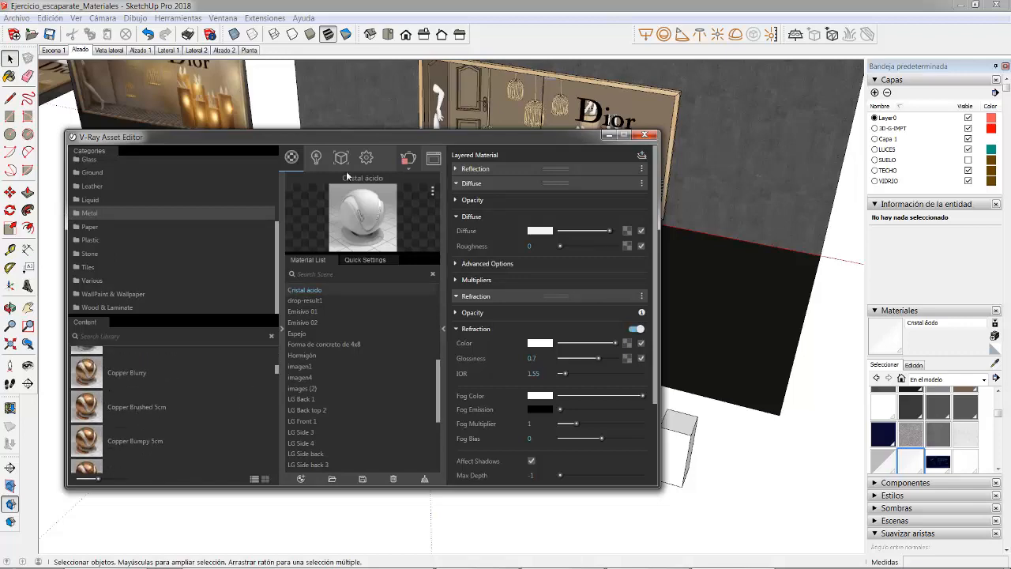
# Step: Bring the end block of the row into view beside the asset editor and find the steel materials in the Metal category
pyautogui.moveTo(355, 139); pyautogui.dragTo(348, 464)
pyautogui.moveTo(325, 434); pyautogui.dragTo(341, 344, button='middle')
pyautogui.scroll(6, 668, 240)
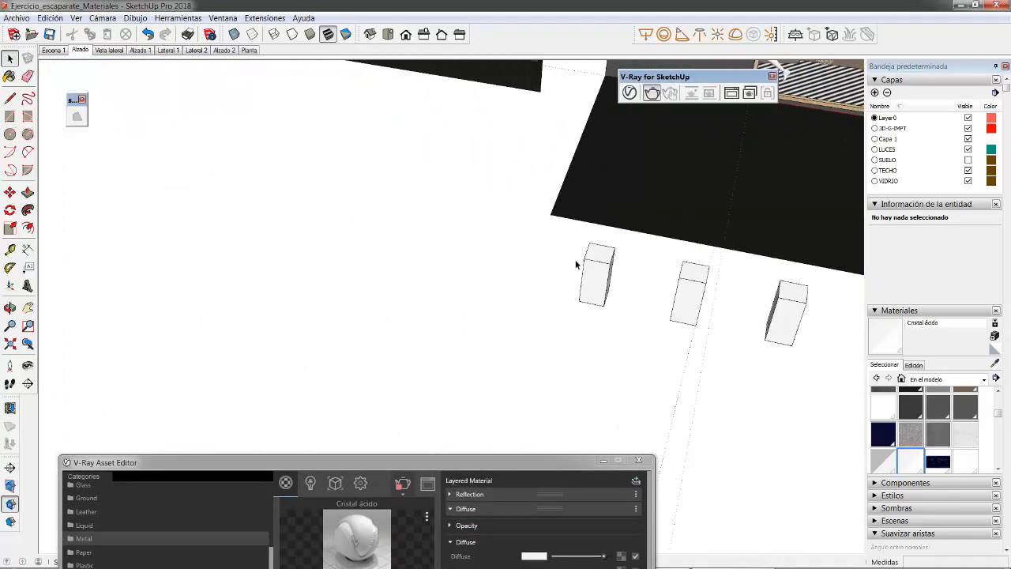
pyautogui.moveTo(553, 466); pyautogui.dragTo(427, 79)
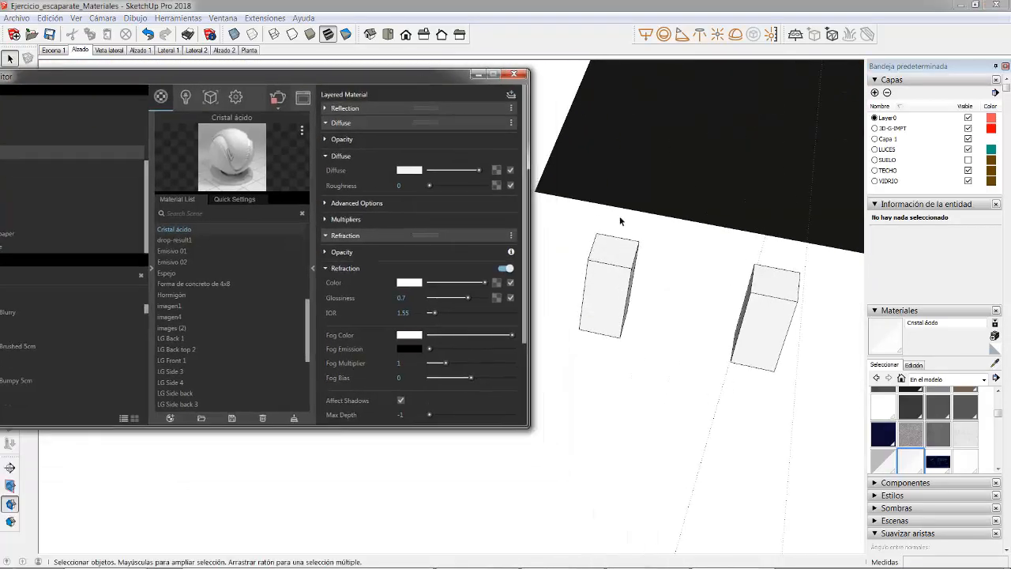
pyautogui.moveTo(621, 220); pyautogui.dragTo(774, 400, button='middle')
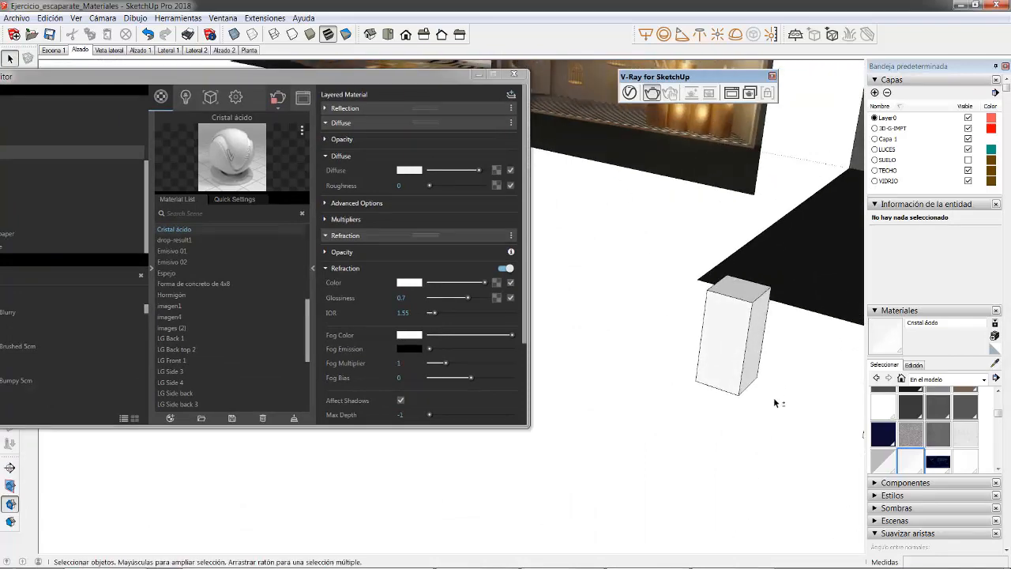
pyautogui.moveTo(279, 77); pyautogui.dragTo(417, 118)
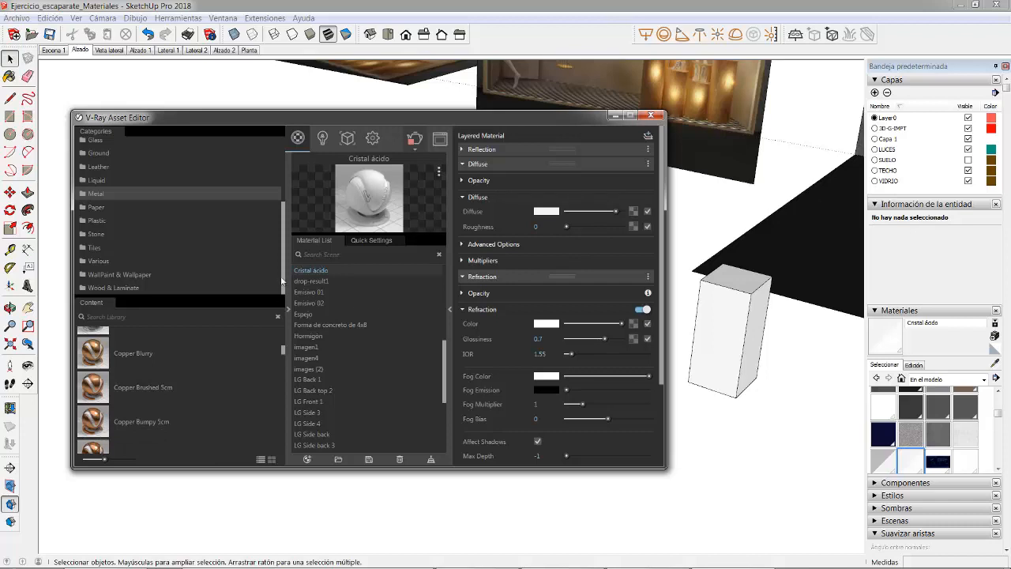
pyautogui.moveTo(281, 349); pyautogui.dragTo(284, 453)
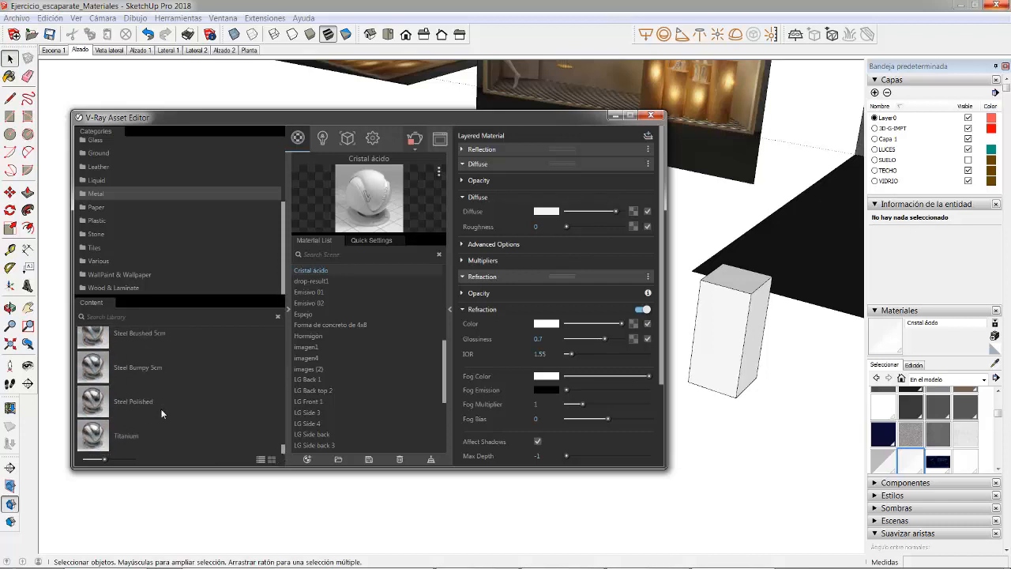
pyautogui.scroll(2, 161, 408)
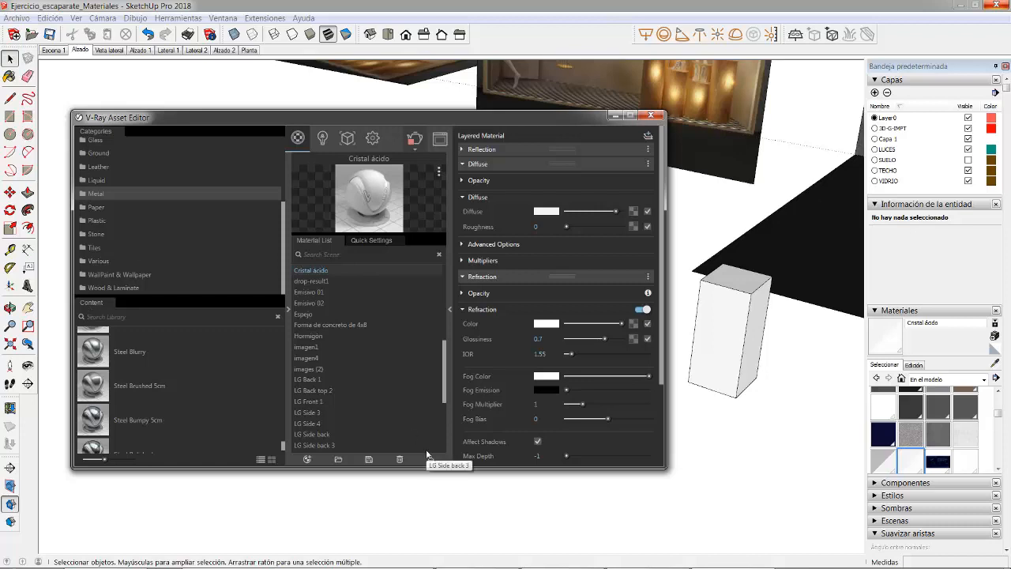
pyautogui.moveTo(345, 553)
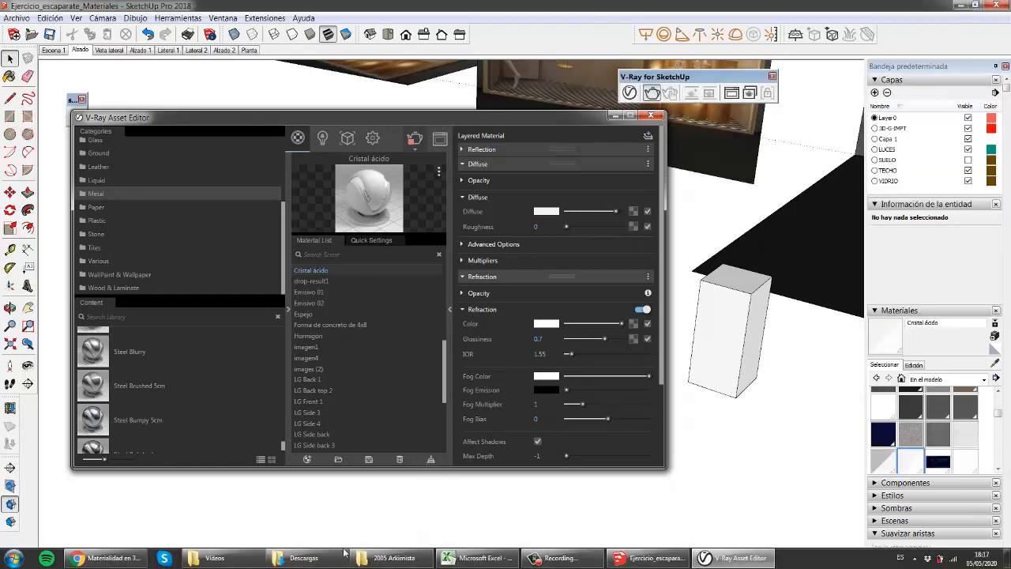
pyautogui.click(557, 561)
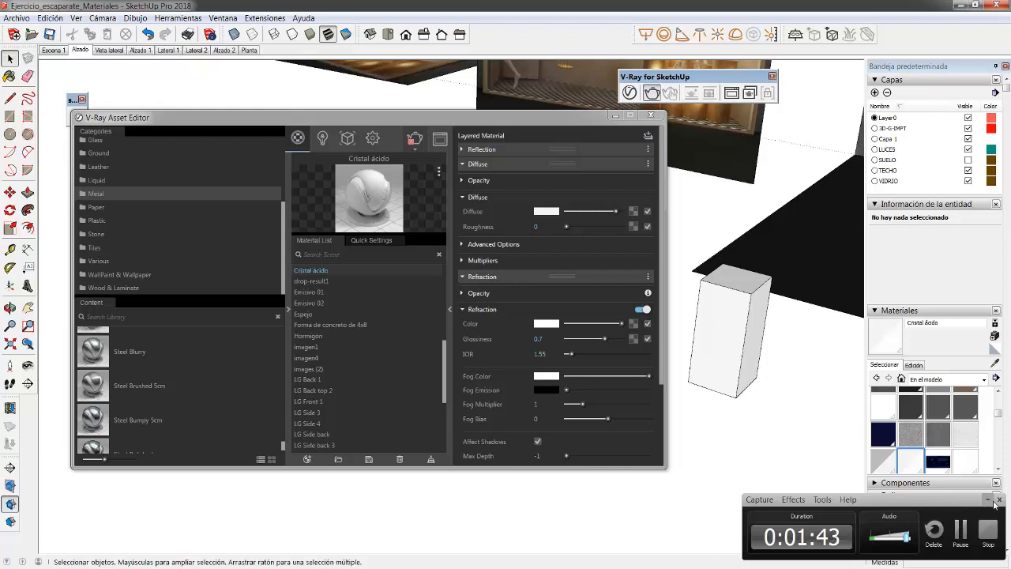
pyautogui.click(987, 499)
pyautogui.moveTo(395, 552)
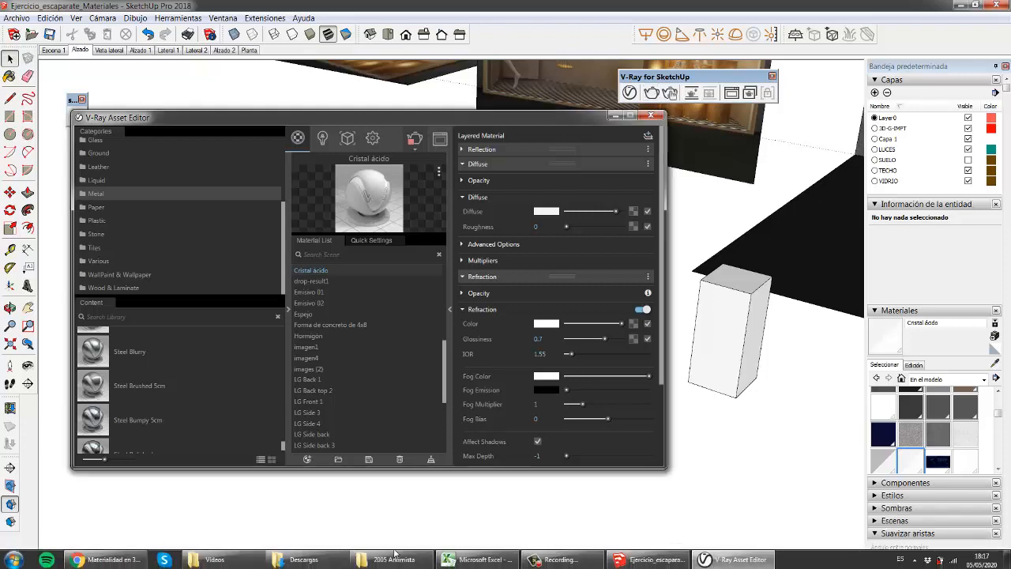
pyautogui.click(557, 560)
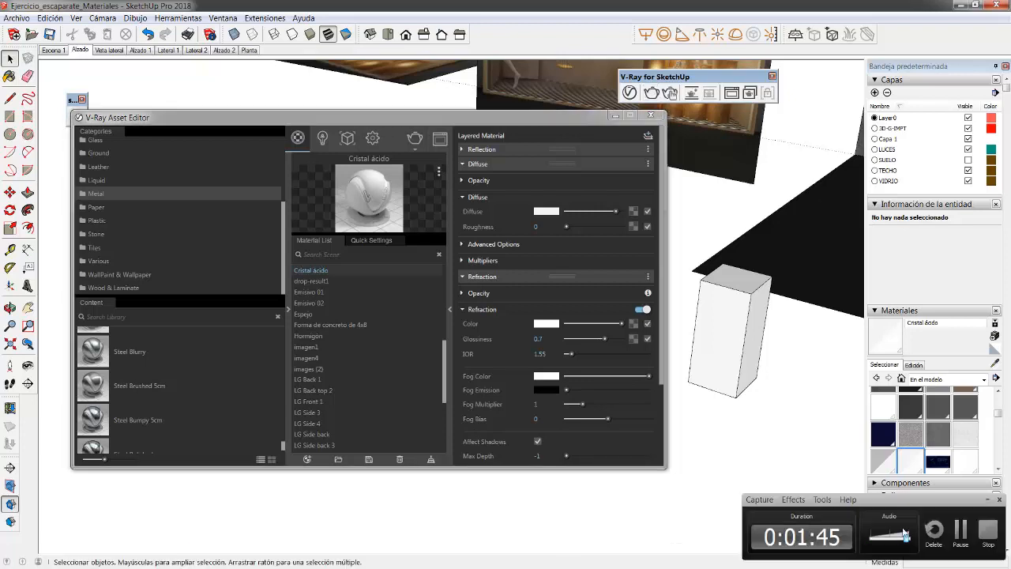
pyautogui.click(987, 500)
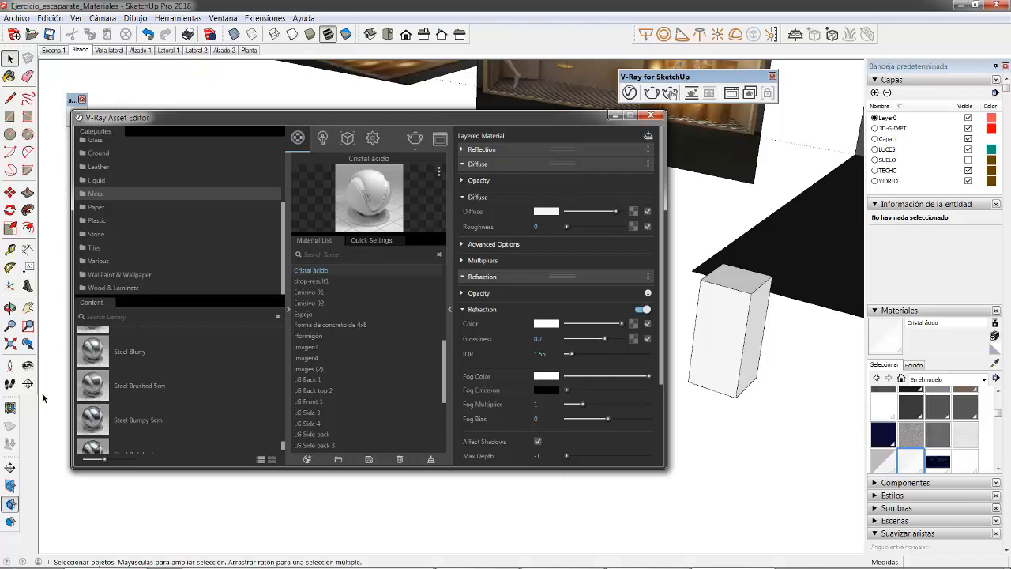
# Step: Add the library material Steel Brushed 5cm to the scene and select all geometry inside the end block's group
pyautogui.moveTo(92, 386)
pyautogui.mouseDown()
pyautogui.moveTo(245, 427)
pyautogui.moveTo(363, 368)
pyautogui.moveTo(365, 357)
pyautogui.mouseUp()
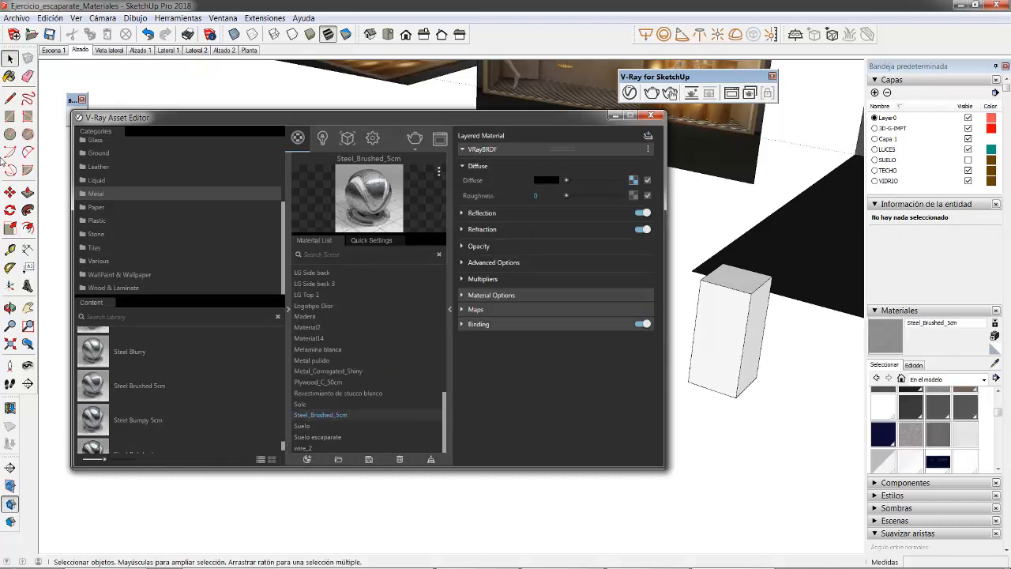
pyautogui.doubleClick(747, 315)
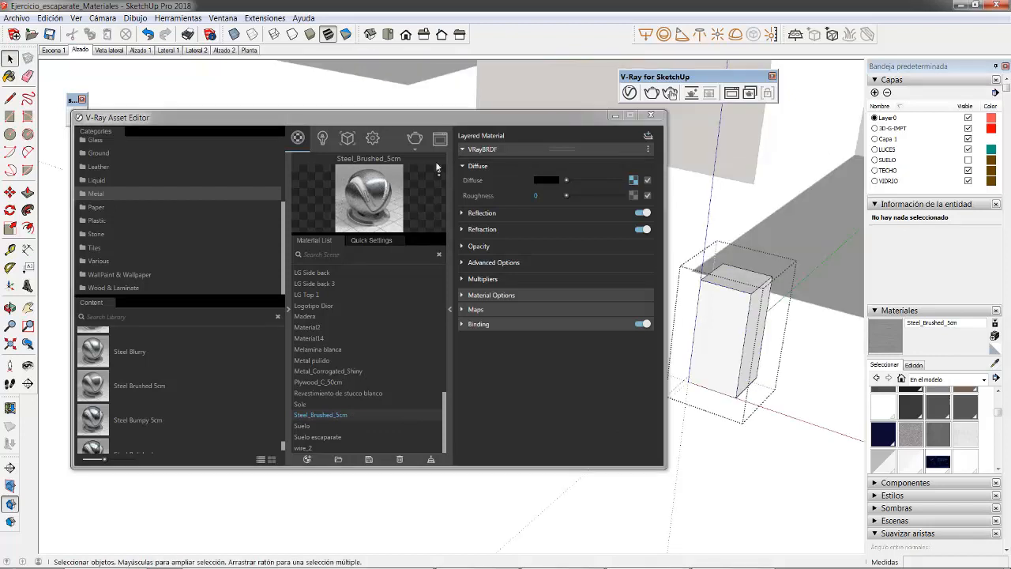
pyautogui.click(891, 339)
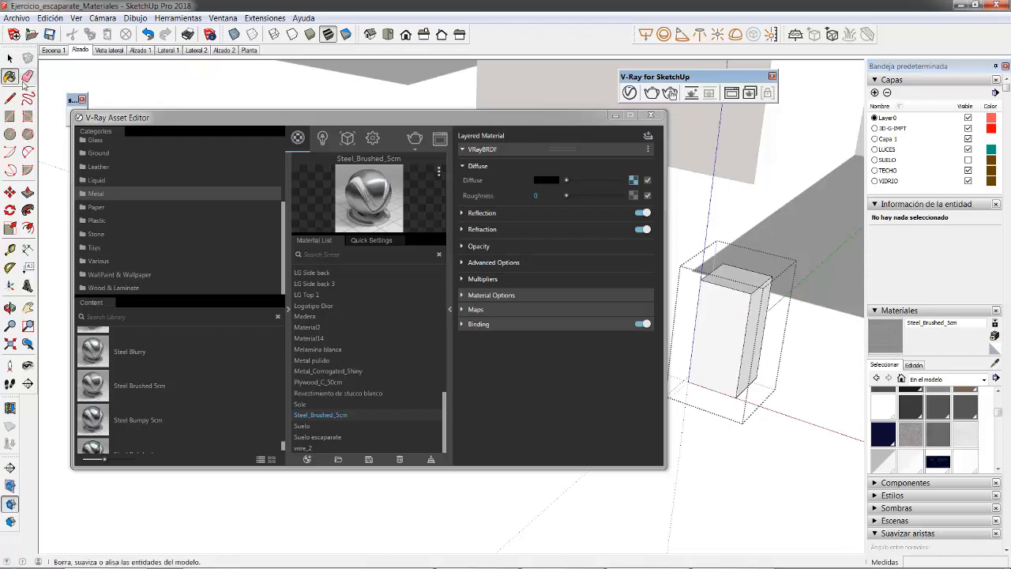
pyautogui.press('space')
pyautogui.moveTo(639, 229); pyautogui.dragTo(789, 439)
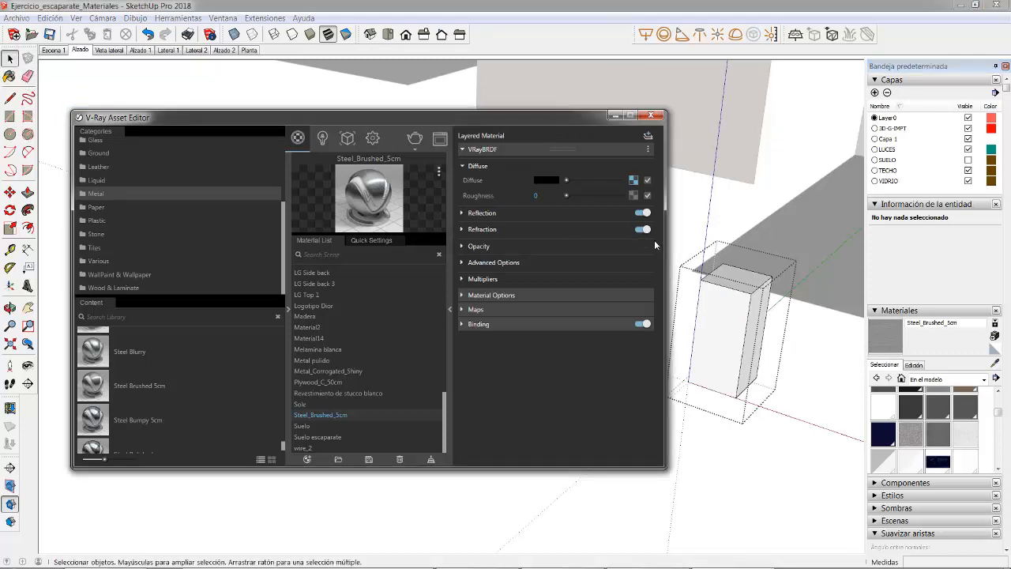
pyautogui.moveTo(668, 228)
pyautogui.mouseDown()
pyautogui.moveTo(733, 361)
pyautogui.moveTo(796, 456)
pyautogui.mouseUp()
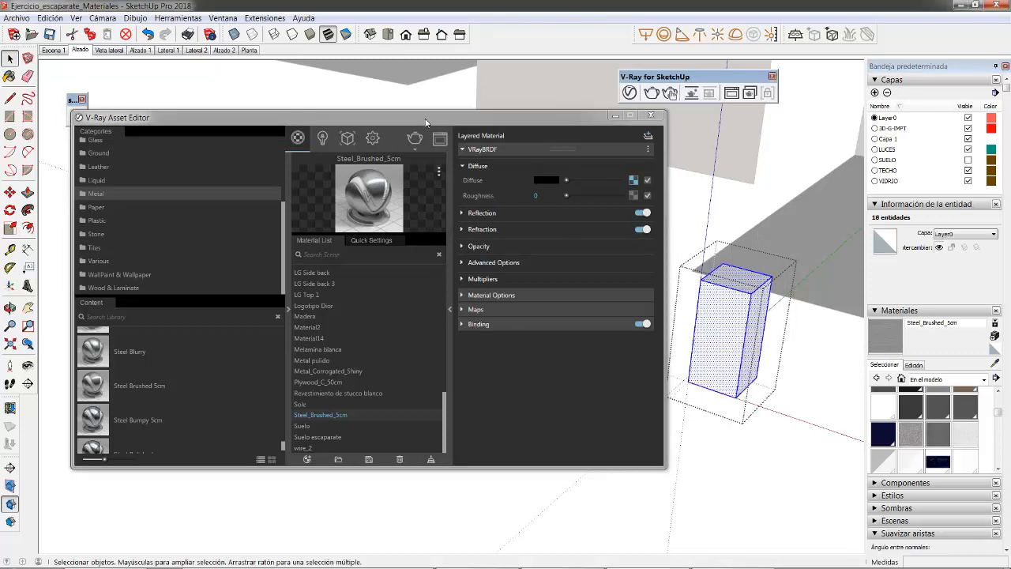
# Step: Paint the selected block with Steel_Brushed_5cm, reverse its faces and paint them again with the same material
pyautogui.moveTo(428, 121); pyautogui.dragTo(342, 244)
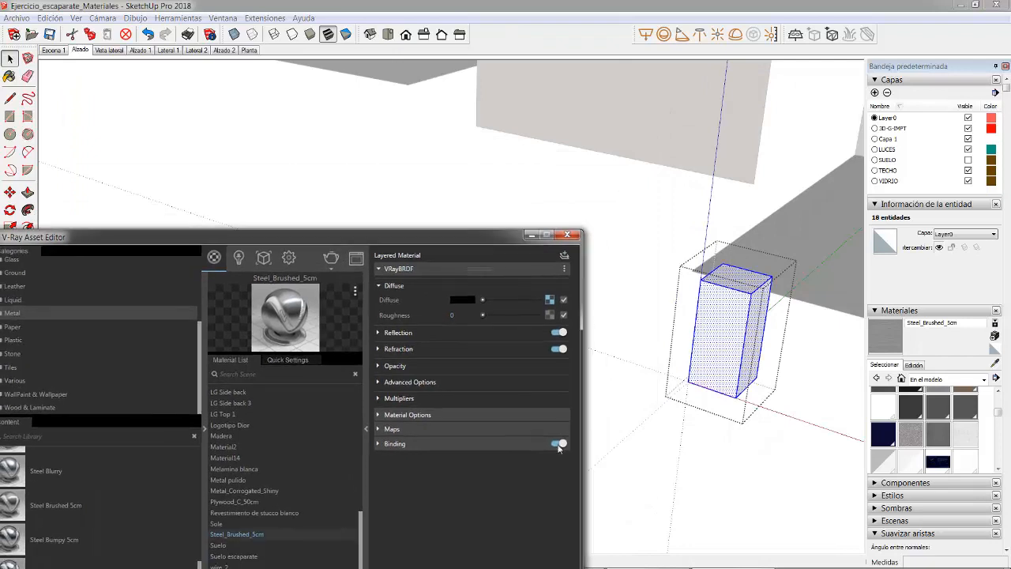
pyautogui.click(895, 337)
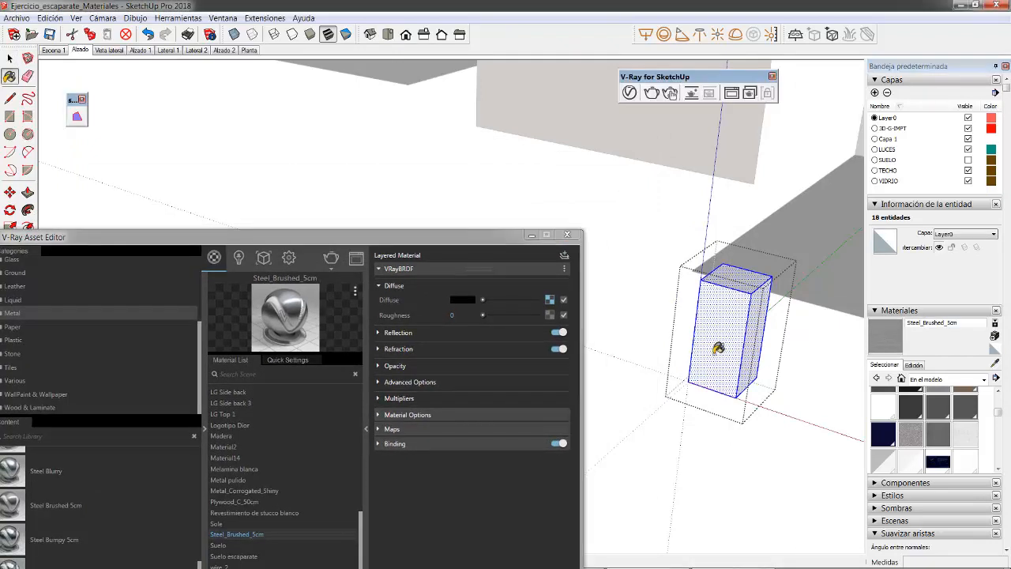
pyautogui.click(722, 319)
pyautogui.rightClick(721, 317)
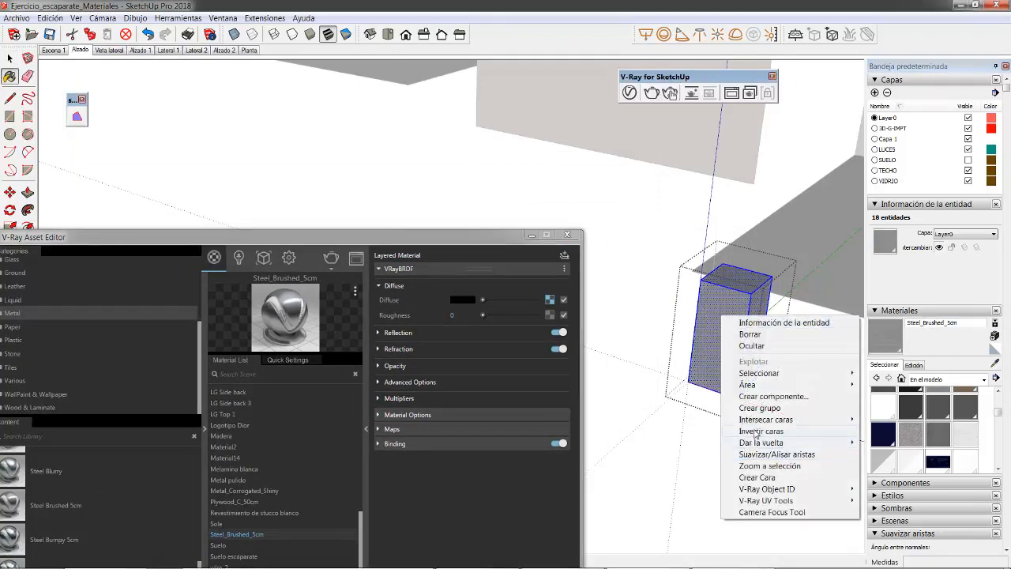
pyautogui.click(755, 432)
pyautogui.click(732, 320)
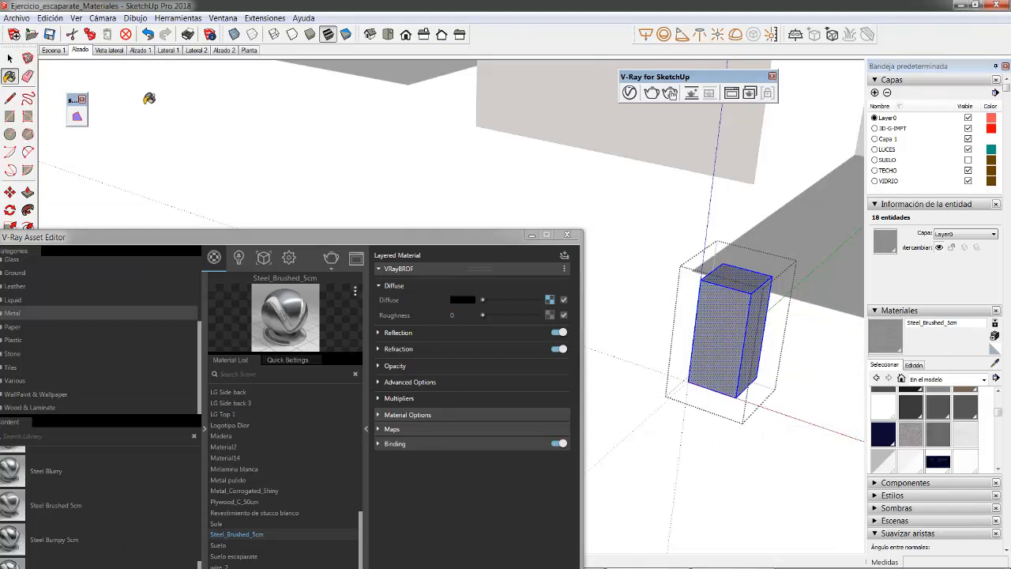
pyautogui.click(10, 58)
# Step: Examine the brushed texture on the block, the diffuse bitmap of Steel_Brushed_5cm and its reflection settings
pyautogui.scroll(10, 653, 357)
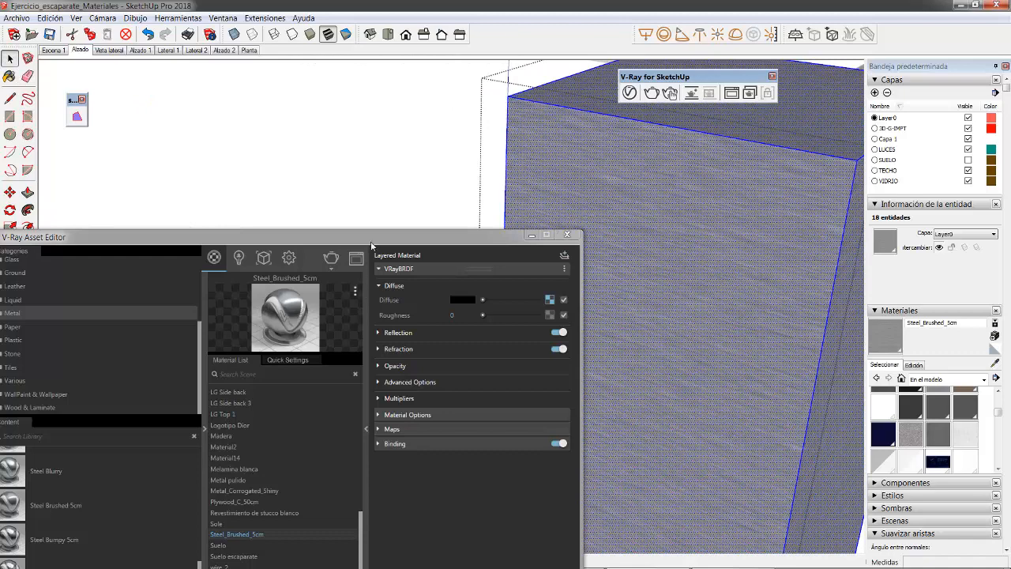
pyautogui.moveTo(374, 241); pyautogui.dragTo(447, 124)
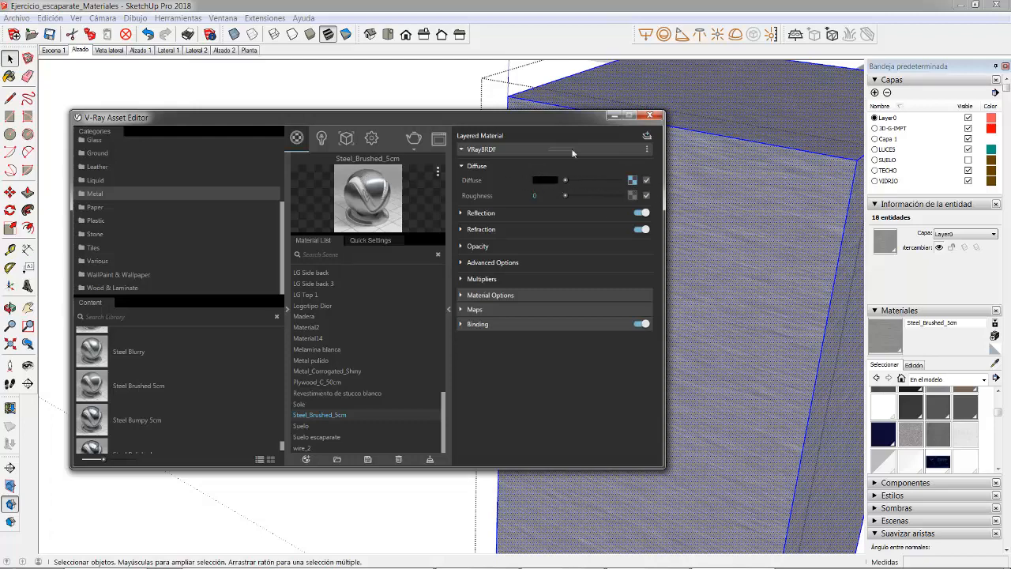
pyautogui.click(632, 181)
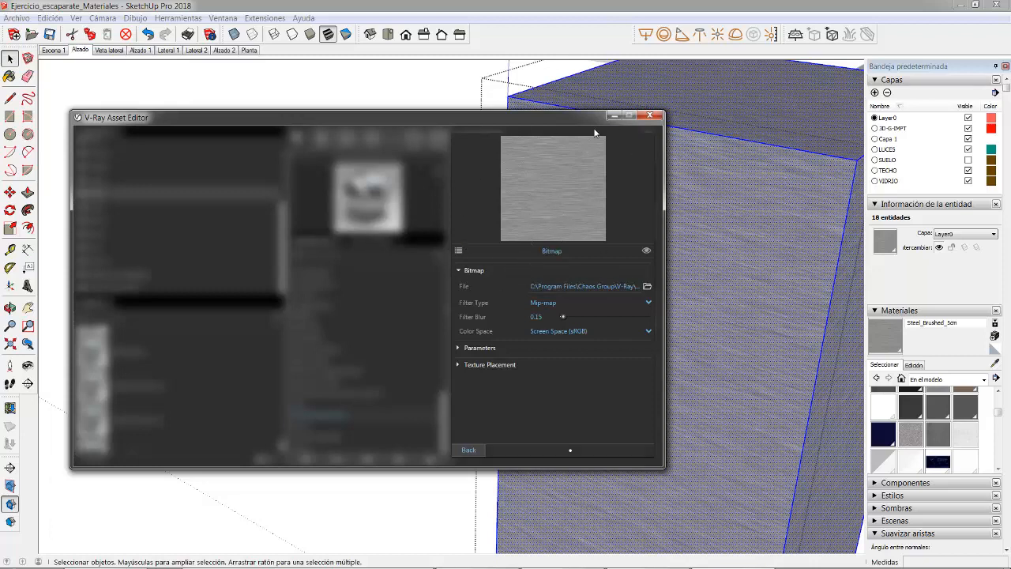
pyautogui.click(468, 448)
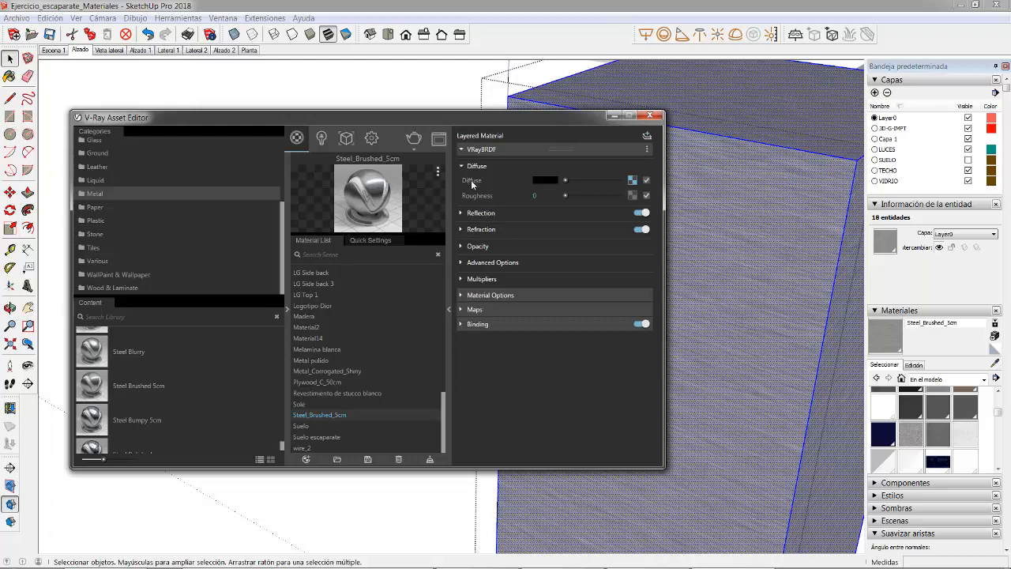
pyautogui.click(475, 214)
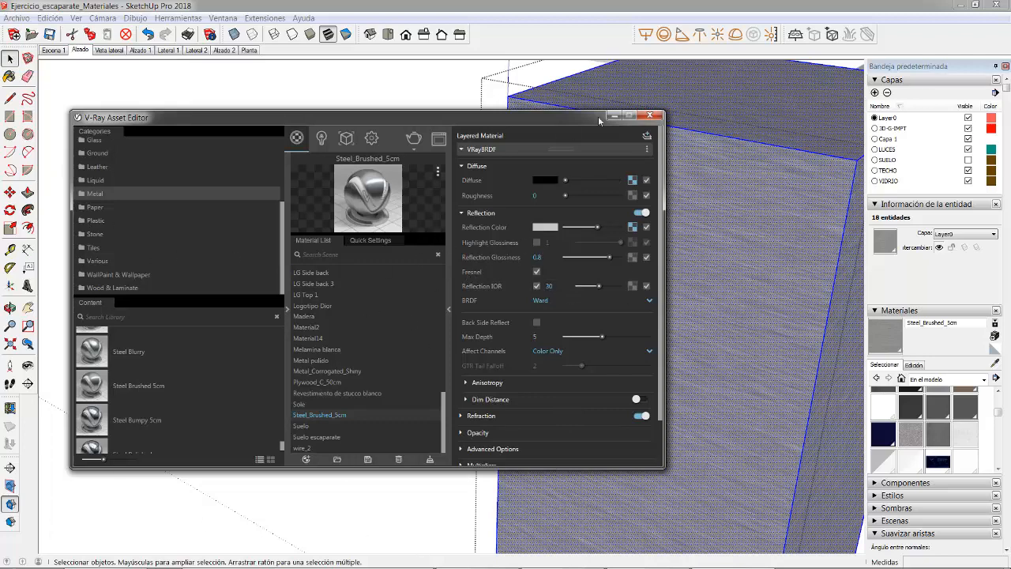
# Step: Move the asset editor clear of the end block and leave the block's group with nothing selected
pyautogui.moveTo(571, 119)
pyautogui.mouseDown()
pyautogui.moveTo(498, 422)
pyautogui.moveTo(436, 445)
pyautogui.mouseUp()
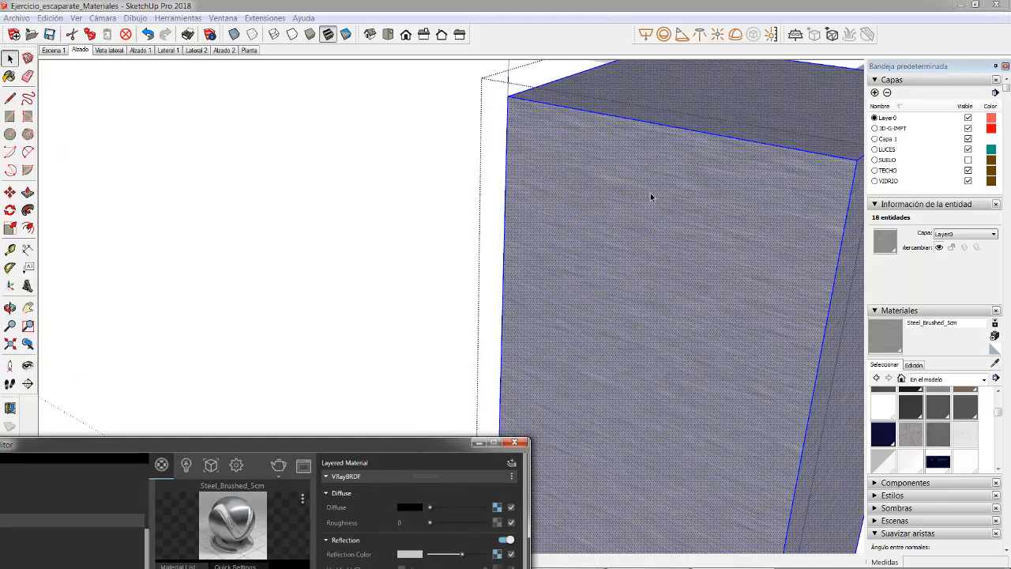
pyautogui.click(646, 327)
pyautogui.moveTo(646, 327); pyautogui.dragTo(632, 184, button='middle')
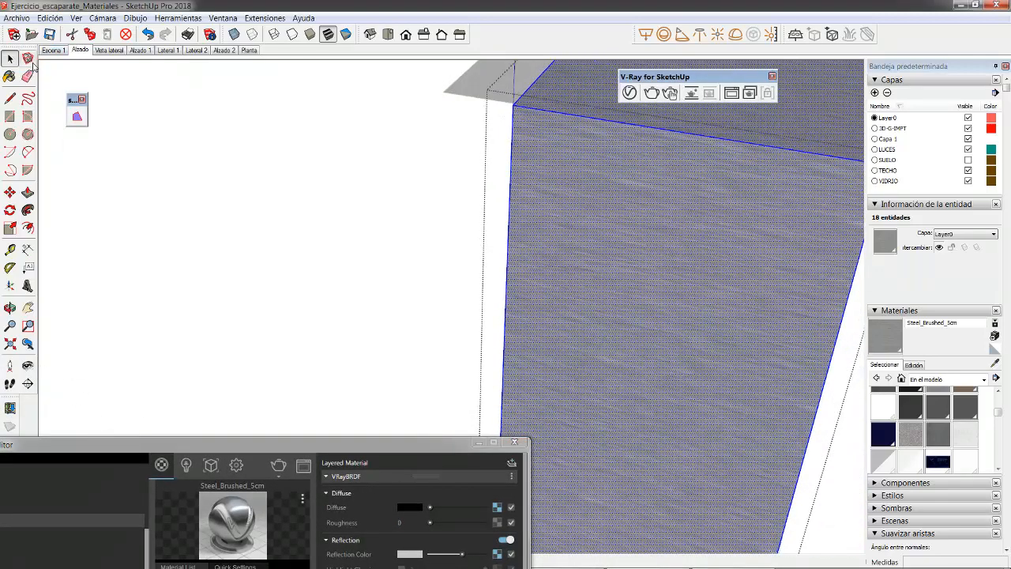
pyautogui.click(334, 220)
pyautogui.scroll(-6, 381, 261)
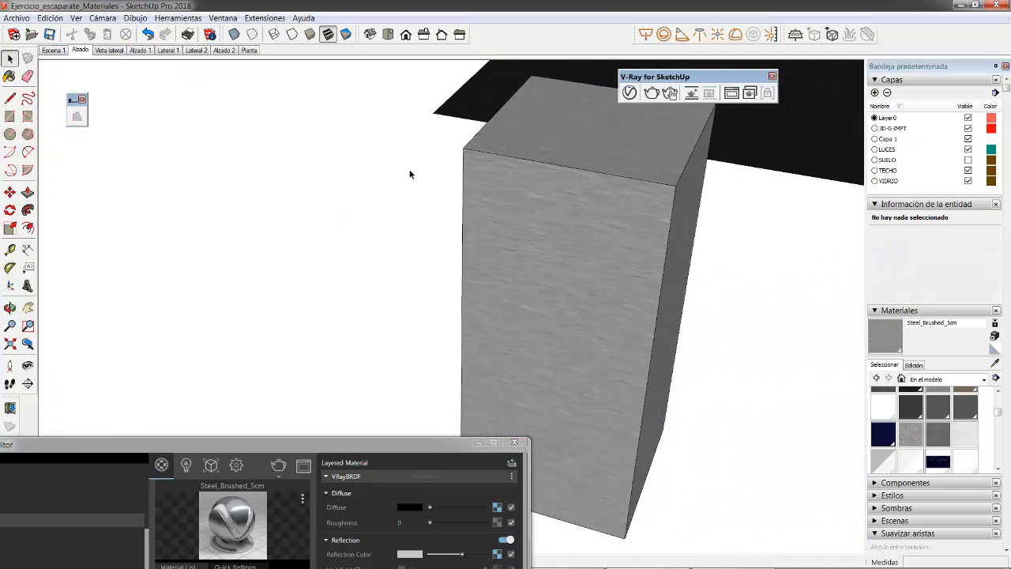
pyautogui.moveTo(637, 239); pyautogui.dragTo(435, 198, button='middle')
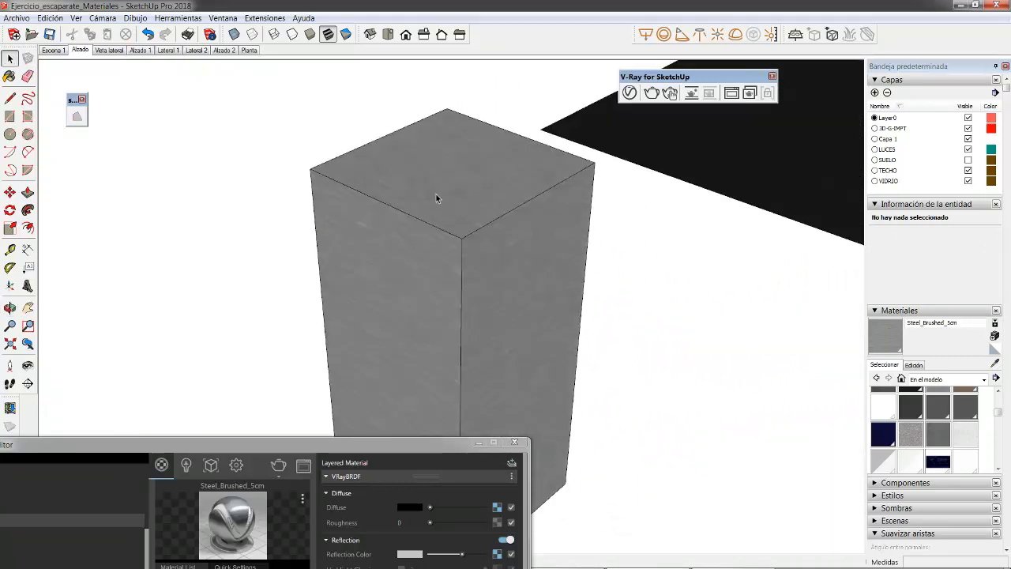
pyautogui.keyDown('shift'); pyautogui.moveTo(359, 230); pyautogui.dragTo(362, 217, button='middle'); pyautogui.keyUp('shift')
pyautogui.moveTo(343, 444); pyautogui.dragTo(467, 535)
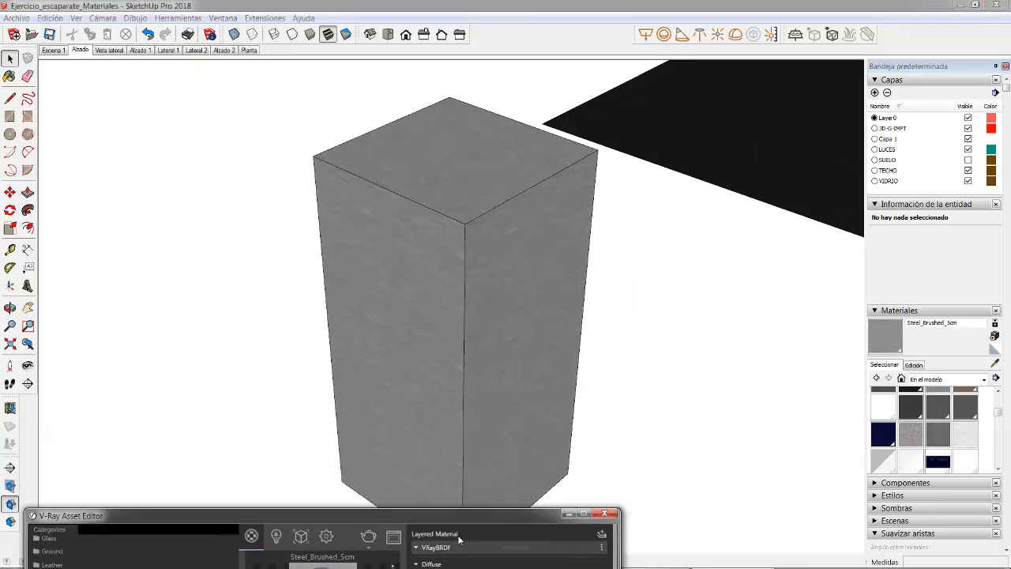
# Step: Try a V-Ray render of the brushed steel block at its spot beside the dark floor
pyautogui.scroll(-5, 324, 163)
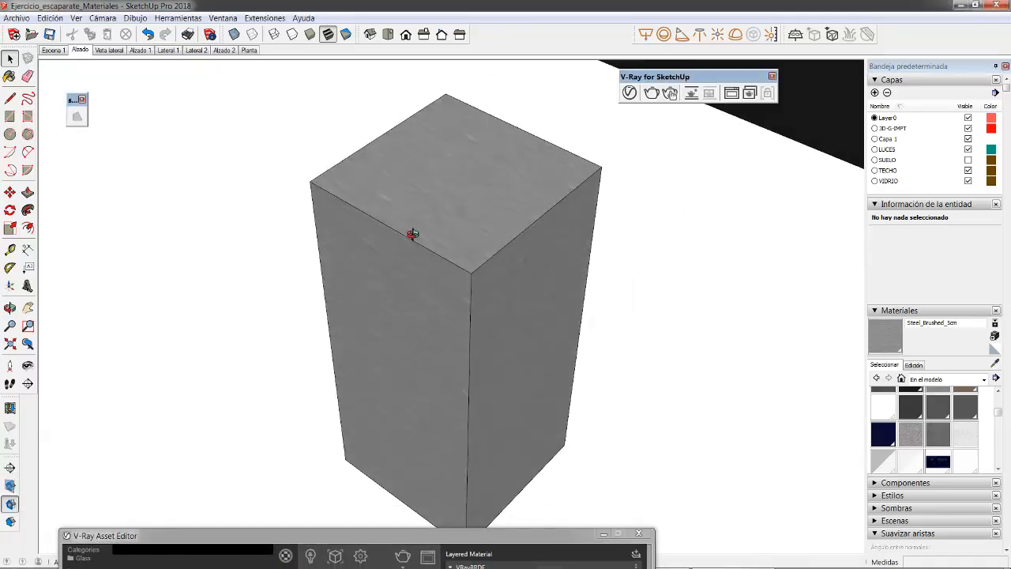
pyautogui.scroll(-8, 354, 158)
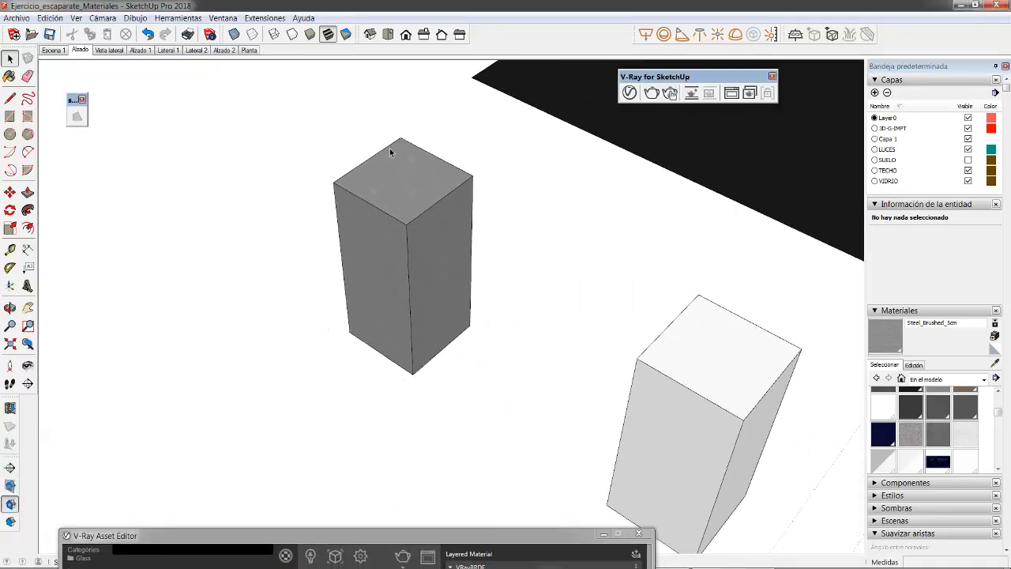
pyautogui.scroll(10, 404, 177)
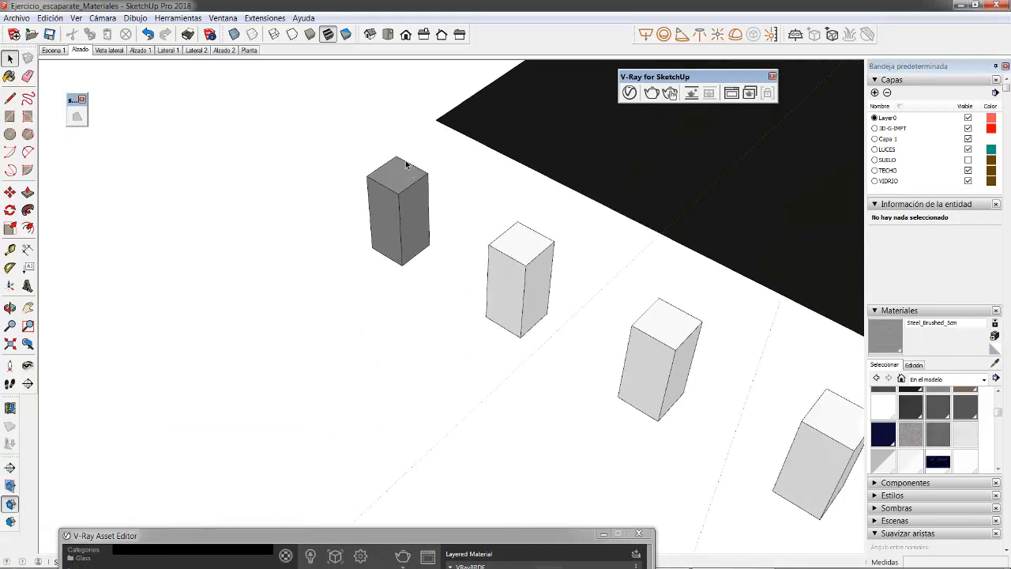
pyautogui.scroll(-3, 477, 263)
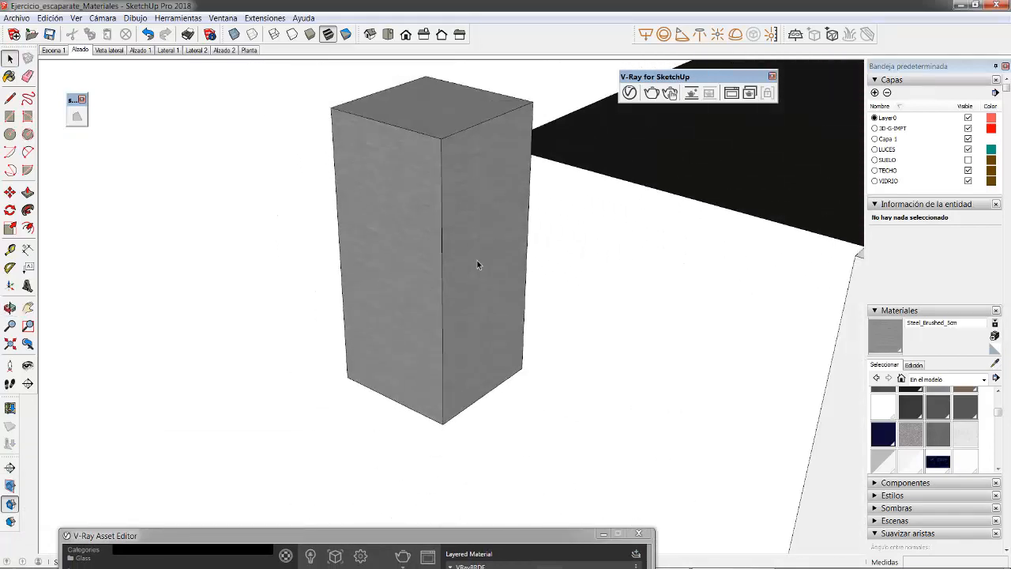
pyautogui.scroll(1, 434, 152)
pyautogui.click(629, 94)
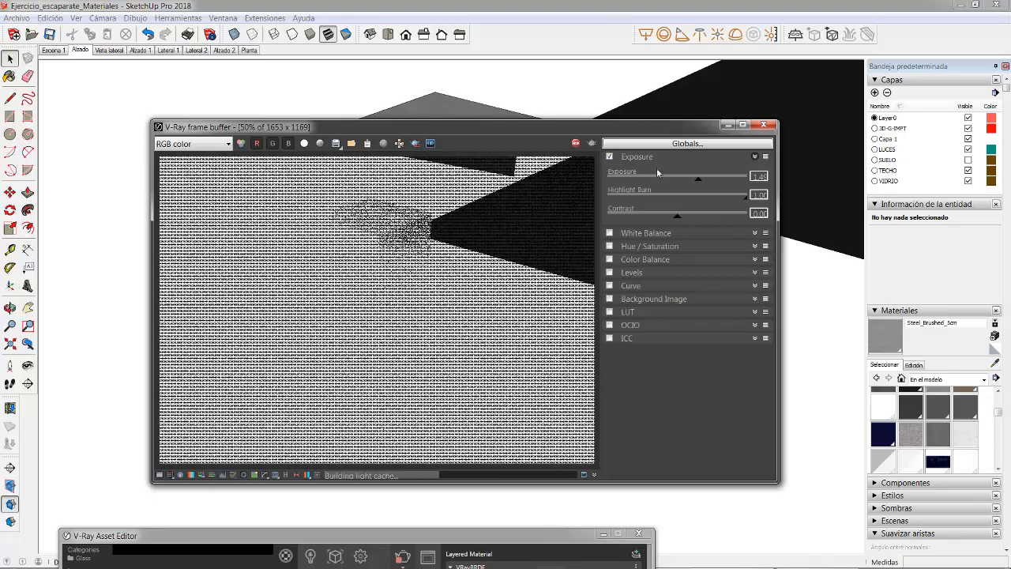
pyautogui.click(762, 125)
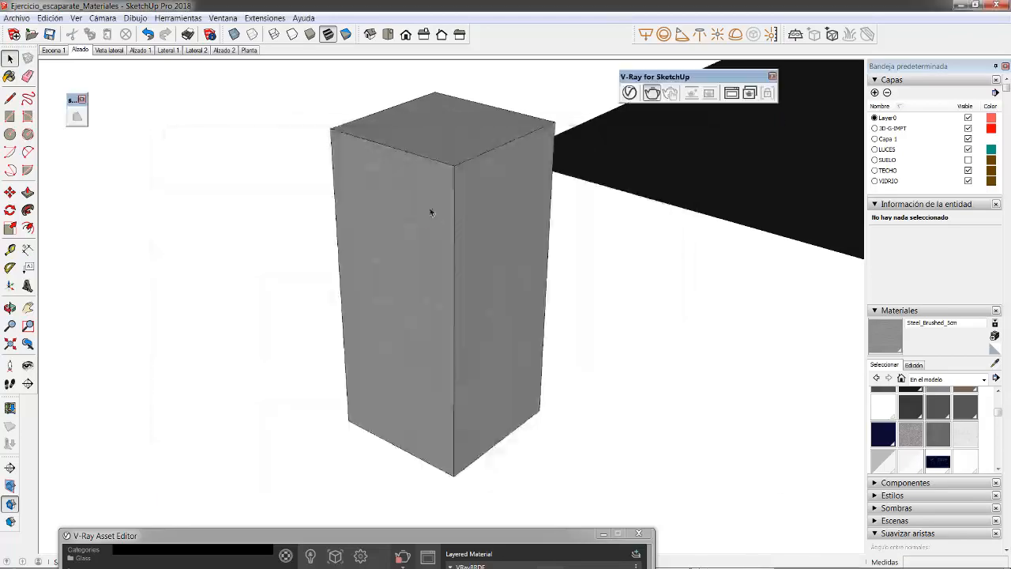
# Step: Select all seven sample blocks and move them about 3.8 m onto the dark floor in front of the shop window
pyautogui.scroll(-3, 439, 198)
pyautogui.scroll(-2, 446, 187)
pyautogui.moveTo(276, 255); pyautogui.dragTo(449, 345, button='middle')
pyautogui.scroll(-5, 449, 345)
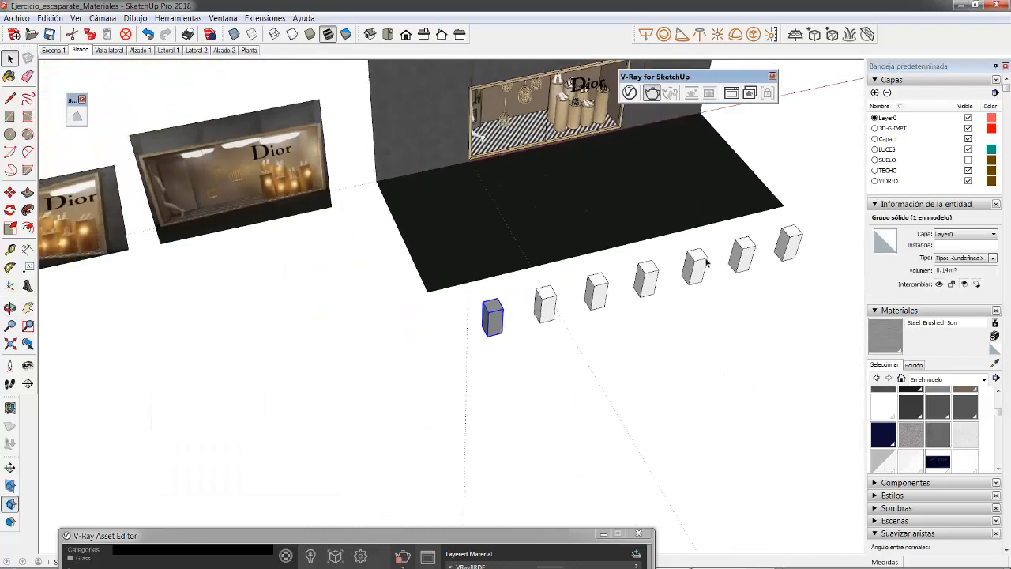
pyautogui.moveTo(706, 261); pyautogui.dragTo(638, 413, button='middle')
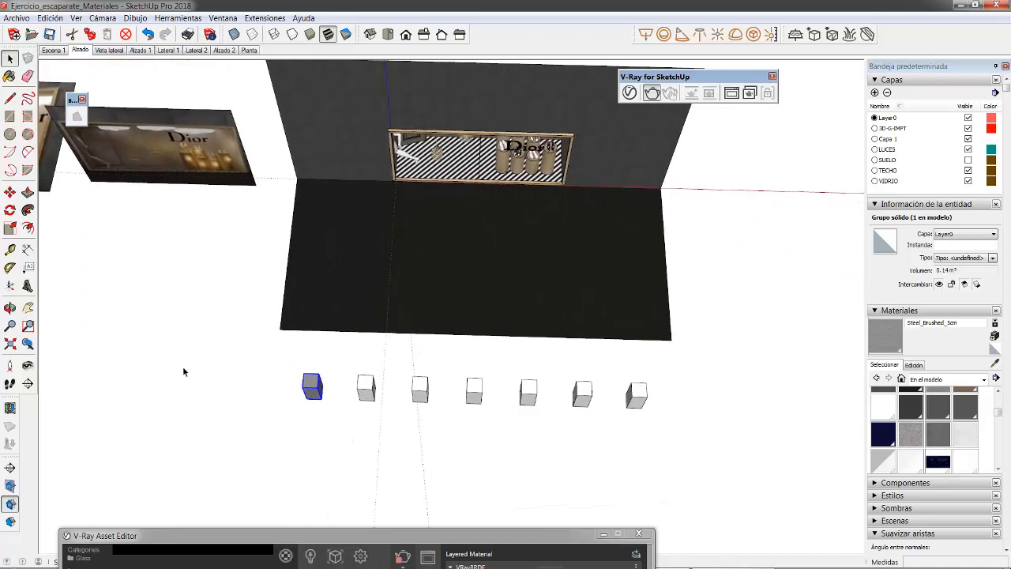
pyautogui.moveTo(197, 356); pyautogui.dragTo(716, 454)
pyautogui.click(9, 191)
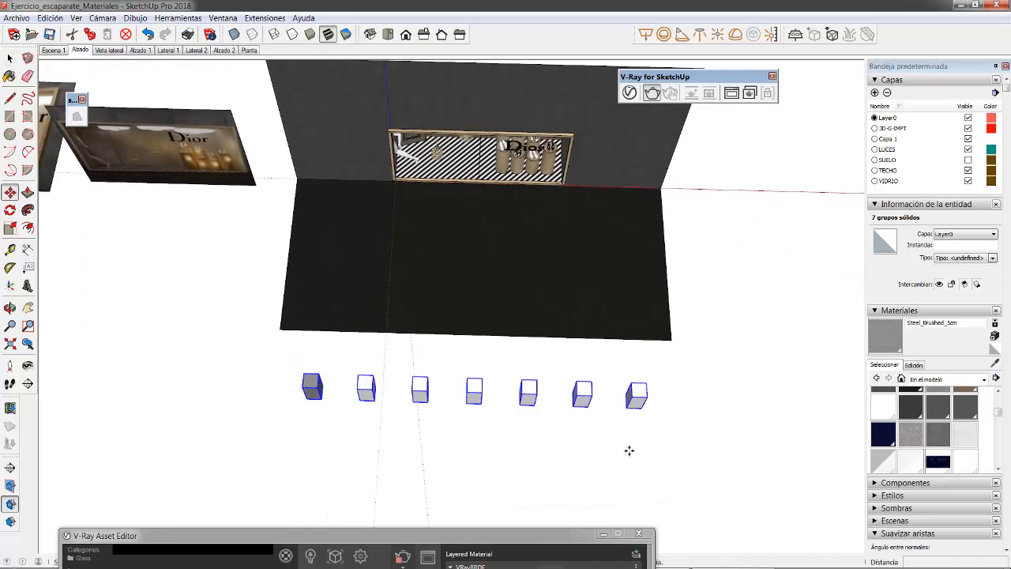
pyautogui.click(623, 400)
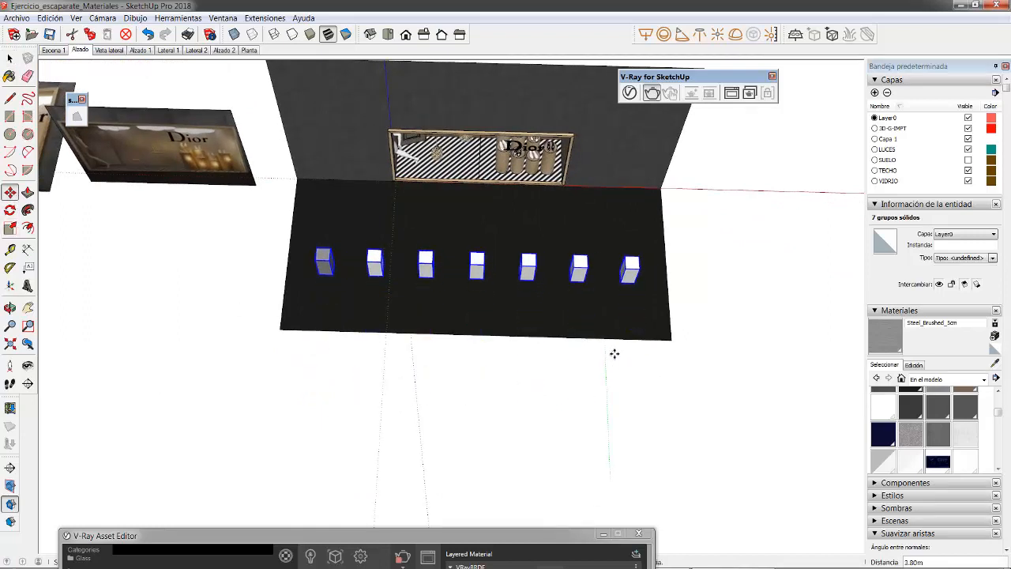
pyautogui.click(605, 346)
# Step: Render a close view of the brushed steel block on the dark floor with V-Ray
pyautogui.scroll(8, 312, 264)
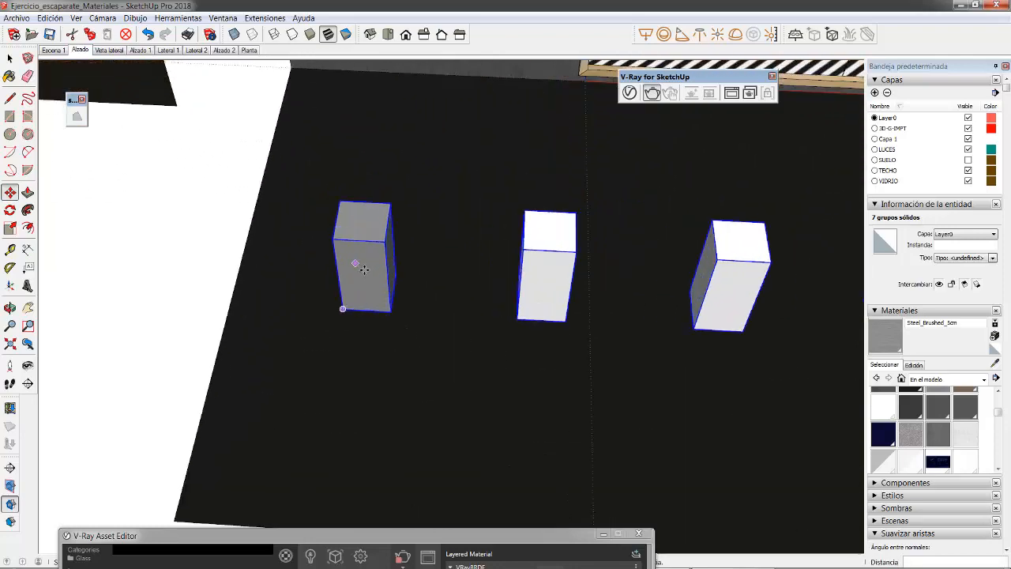
pyautogui.scroll(4, 356, 267)
pyautogui.moveTo(262, 289); pyautogui.dragTo(523, 201, button='middle')
pyautogui.scroll(2, 395, 217)
pyautogui.click(9, 58)
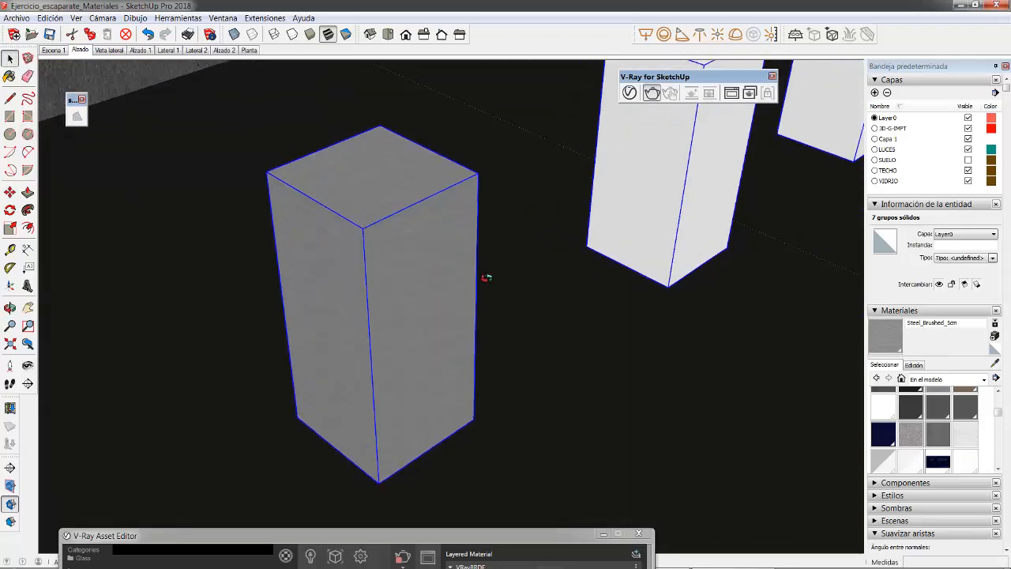
pyautogui.moveTo(487, 280)
pyautogui.mouseDown(button='middle')
pyautogui.moveTo(445, 253)
pyautogui.moveTo(474, 275)
pyautogui.mouseUp(button='middle')
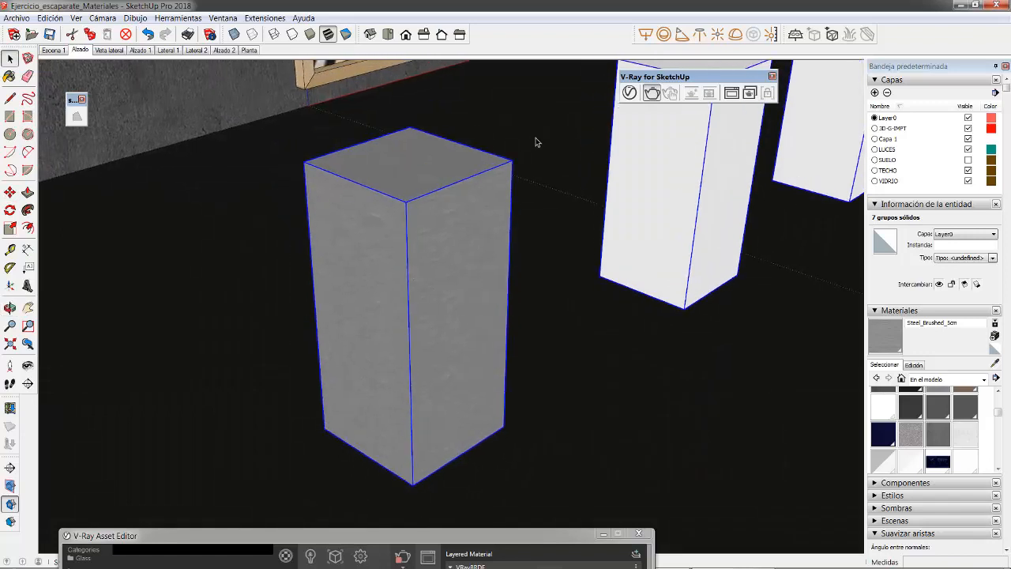
pyautogui.click(651, 92)
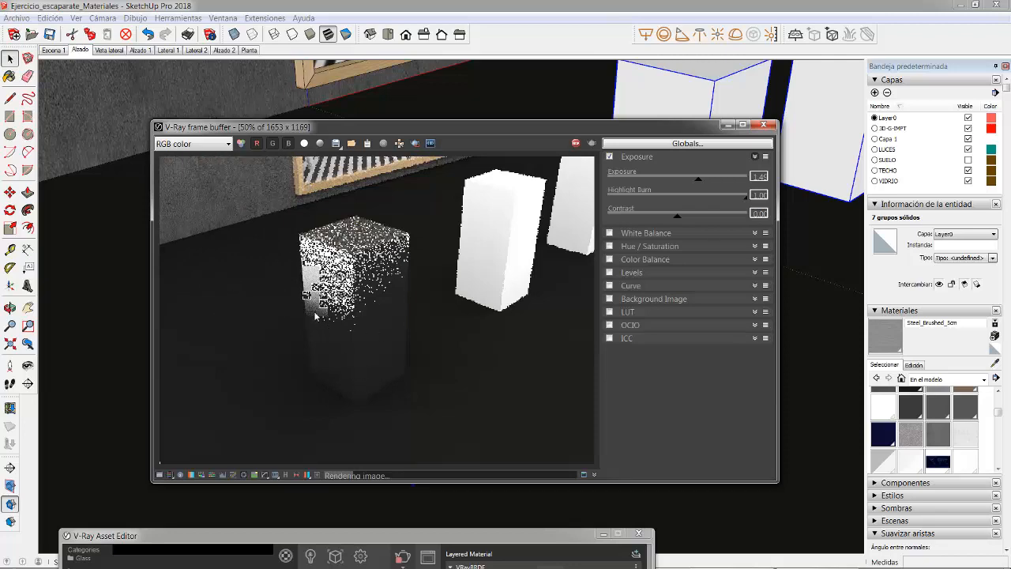
# Step: Examine the brushed grain and reflections on the steel block's faces in the render, both close up and at full view
pyautogui.scroll(2, 321, 312)
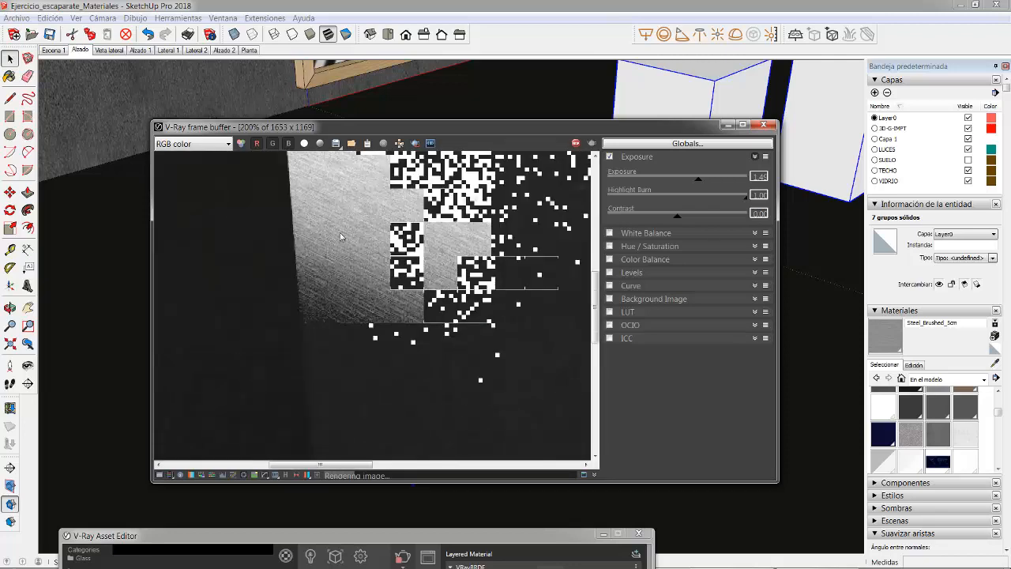
pyautogui.scroll(-1, 340, 236)
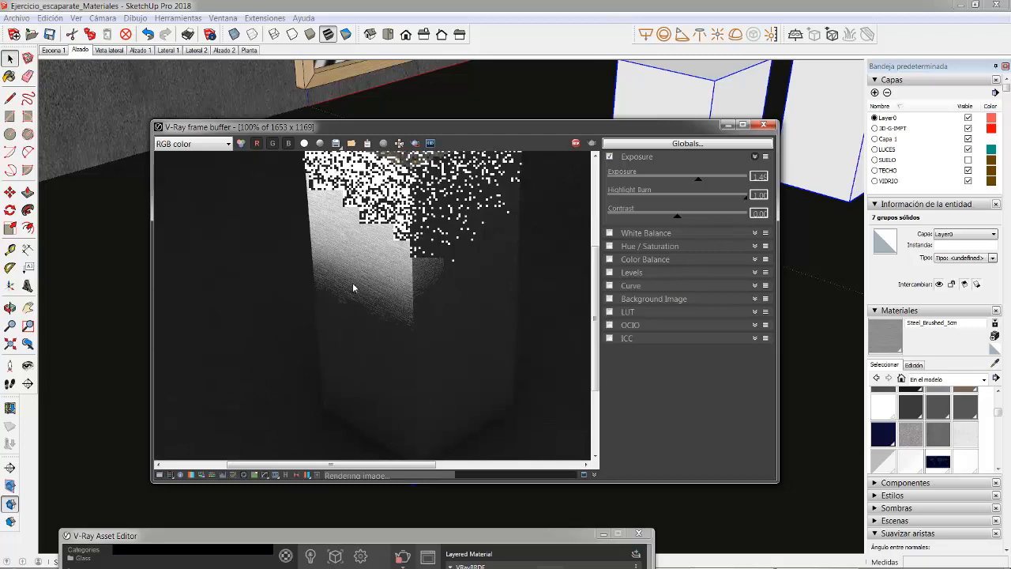
pyautogui.scroll(-1, 355, 298)
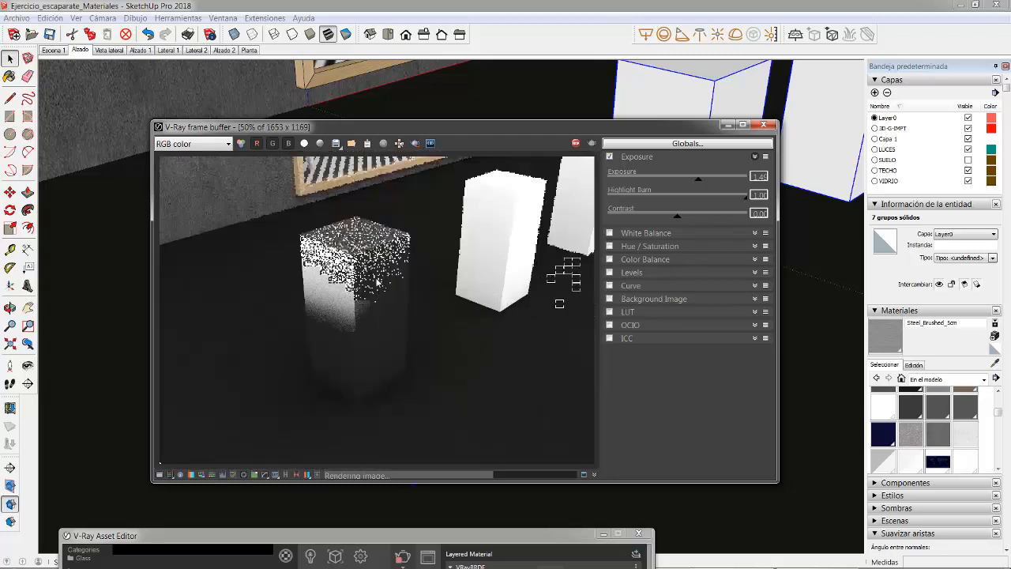
pyautogui.scroll(1, 336, 289)
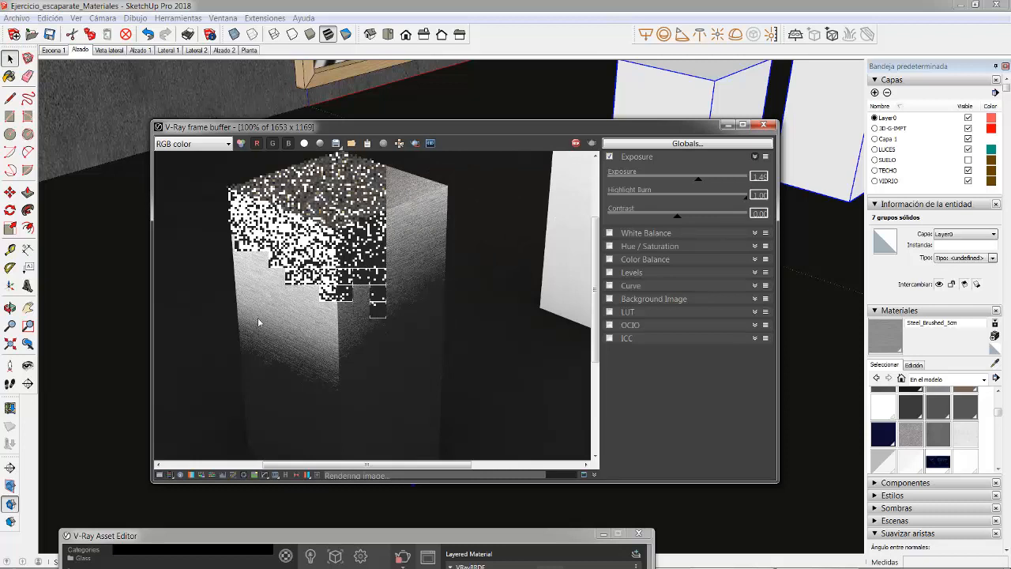
pyautogui.scroll(-1, 424, 251)
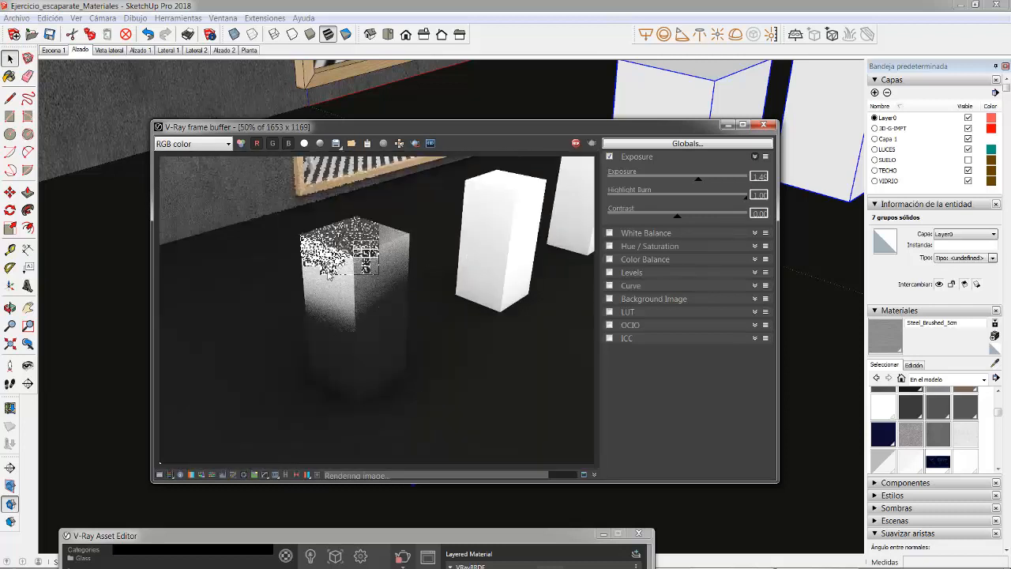
pyautogui.scroll(1, 327, 327)
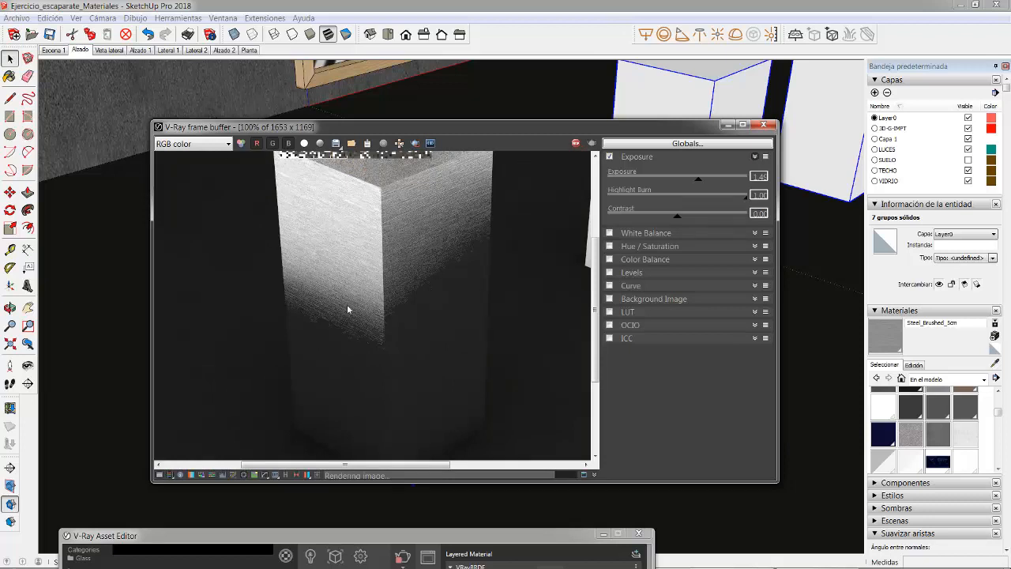
pyautogui.scroll(-1, 364, 268)
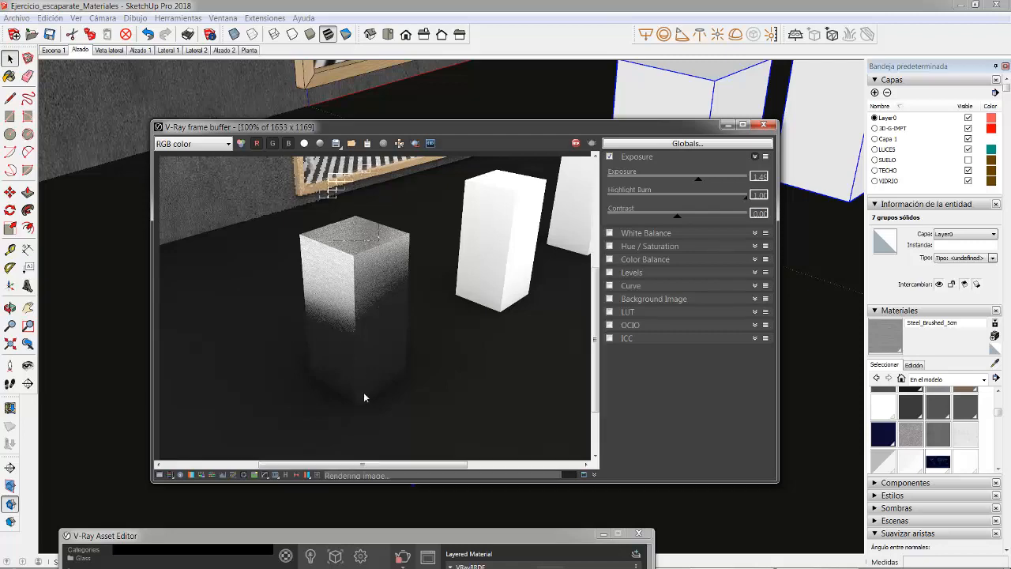
pyautogui.scroll(1, 371, 398)
pyautogui.scroll(-3, 330, 393)
pyautogui.scroll(3, 362, 312)
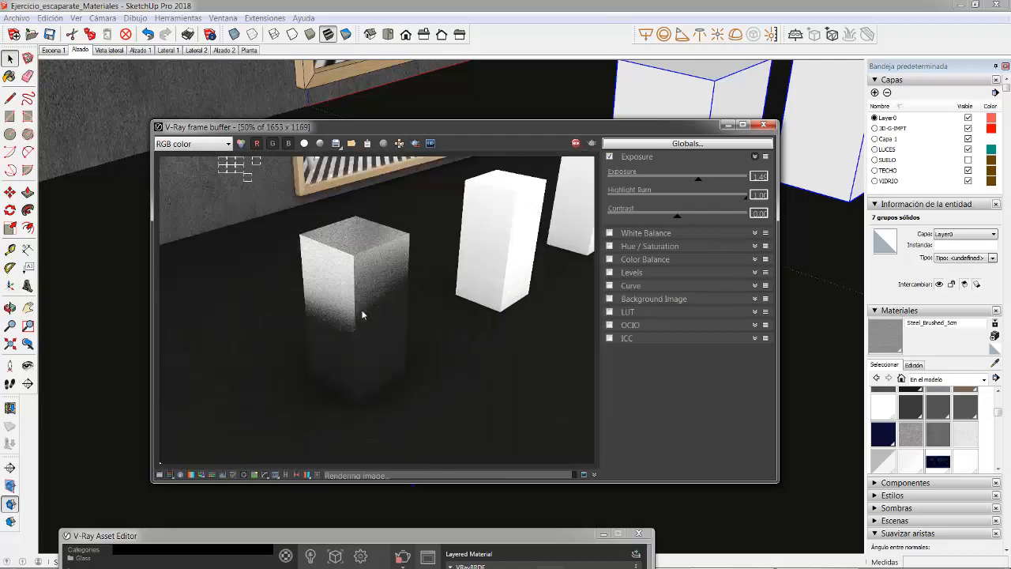
pyautogui.scroll(-1, 360, 299)
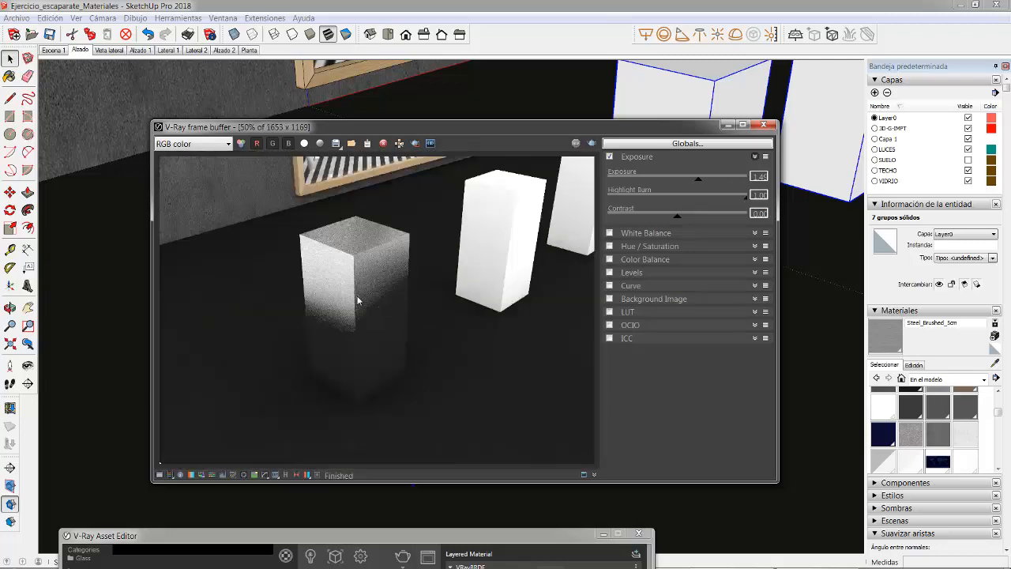
pyautogui.scroll(1, 366, 255)
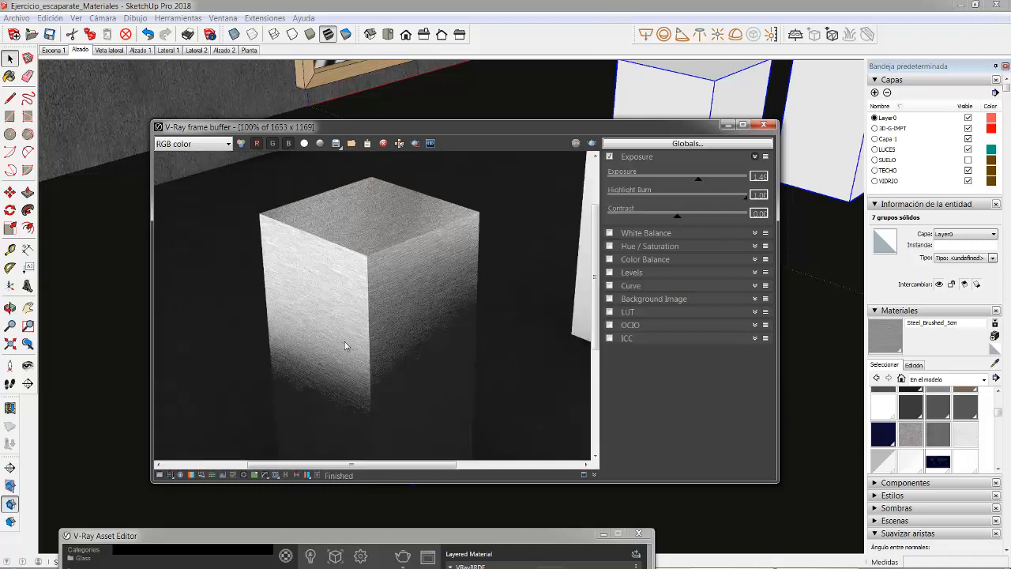
# Step: Add the library material Metal Weathered S02 20cm from the Metal category to the scene's materials
pyautogui.moveTo(232, 537); pyautogui.dragTo(283, 110)
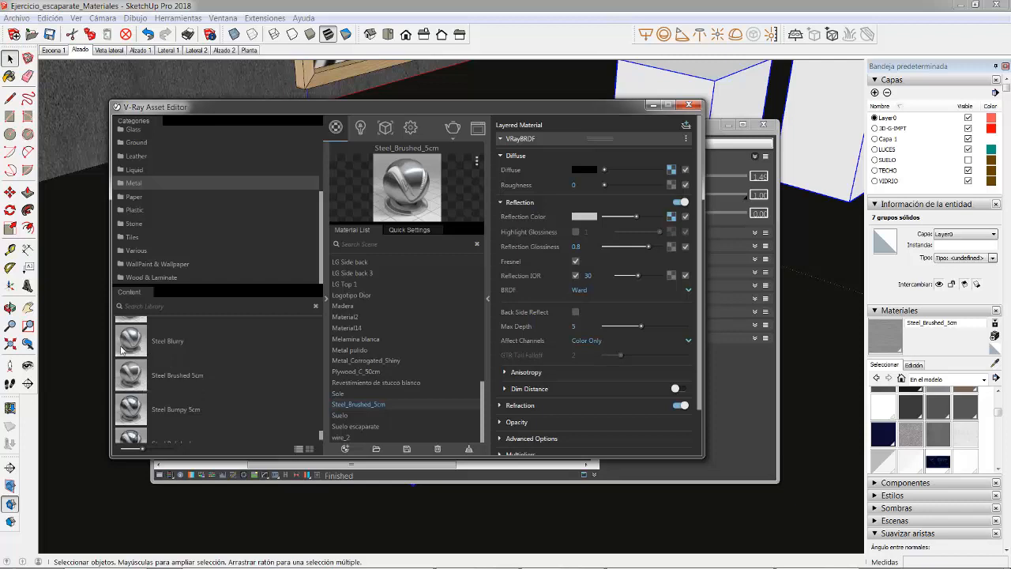
pyautogui.scroll(2, 167, 347)
pyautogui.scroll(-3, 147, 352)
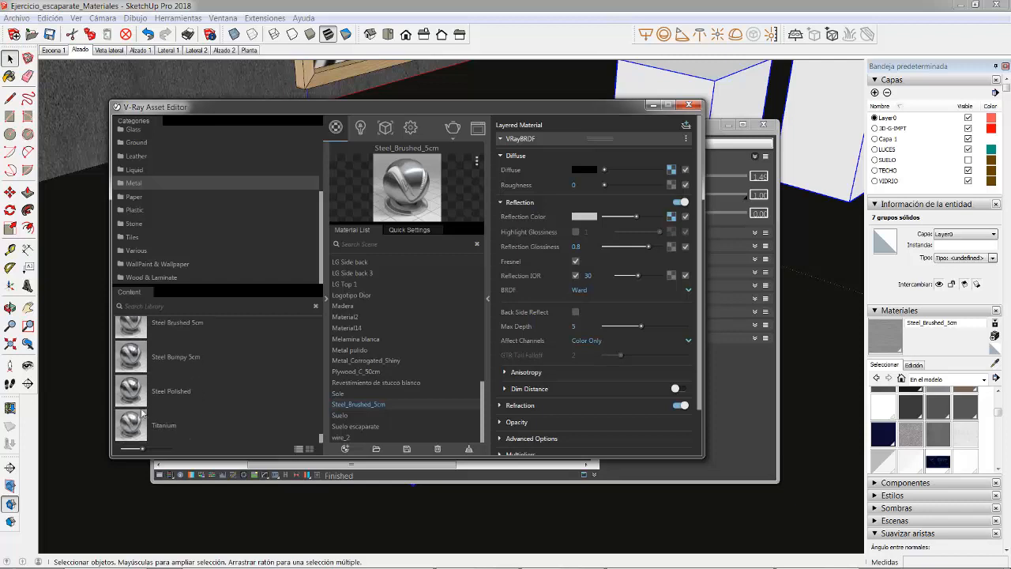
pyautogui.scroll(6, 134, 395)
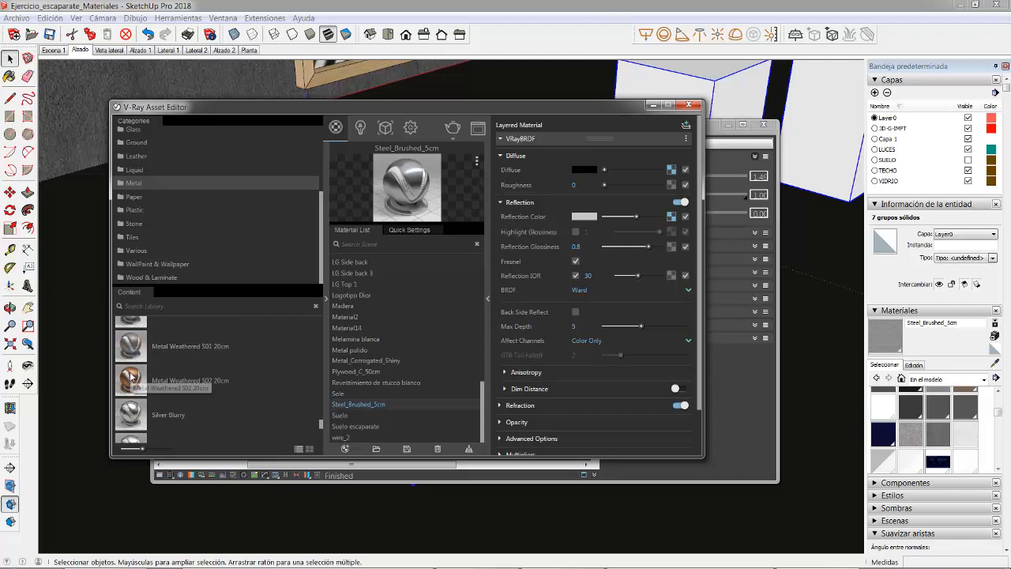
pyautogui.moveTo(131, 382); pyautogui.dragTo(390, 390)
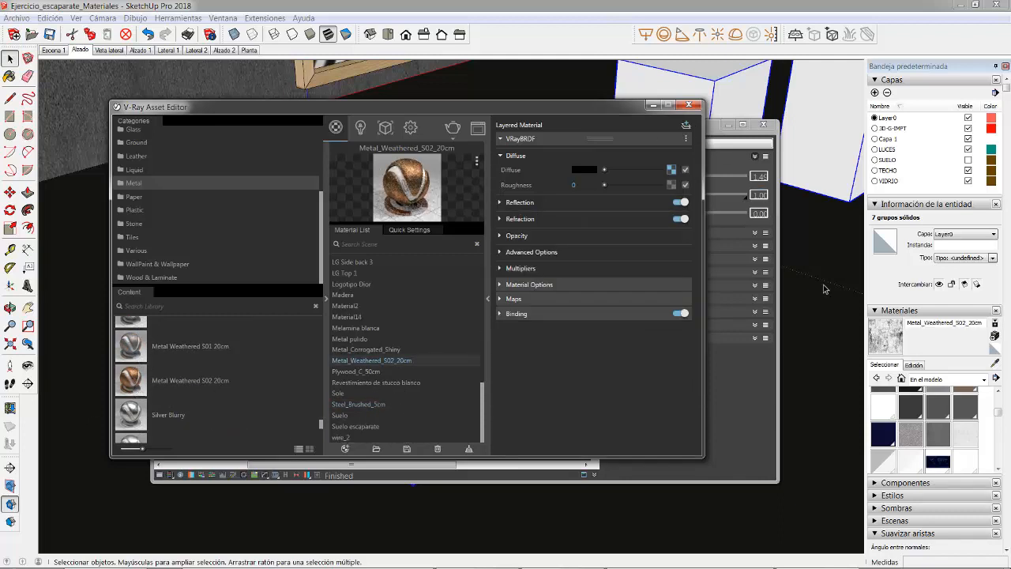
# Step: Open the block beside the brushed steel one and paint all its faces with Metal_Weathered_S02_20cm
pyautogui.click(725, 124)
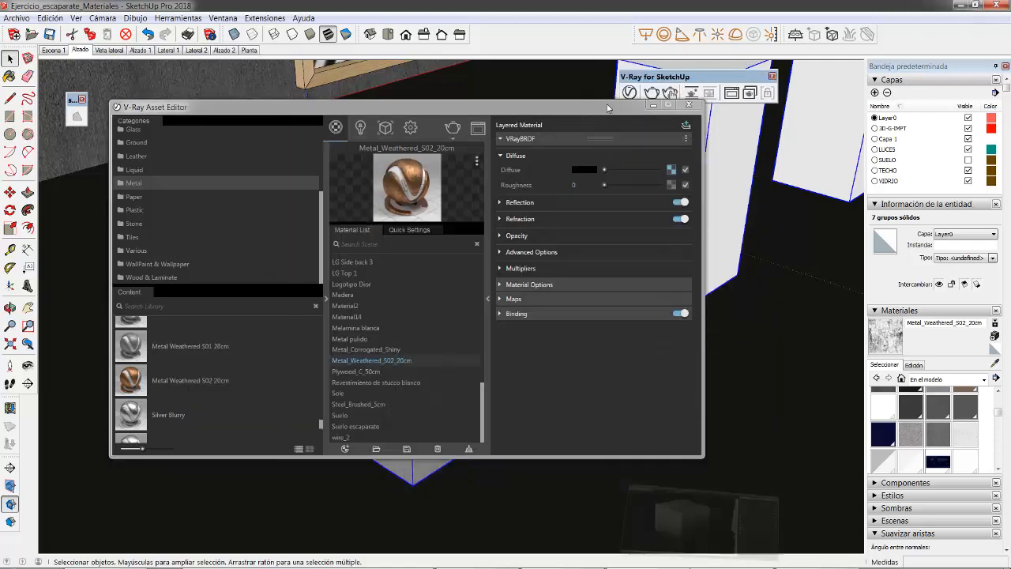
pyautogui.moveTo(606, 104)
pyautogui.mouseDown()
pyautogui.moveTo(603, 399)
pyautogui.moveTo(552, 500)
pyautogui.mouseUp()
pyautogui.keyDown('shift'); pyautogui.moveTo(491, 203); pyautogui.dragTo(104, 397, button='middle'); pyautogui.keyUp('shift')
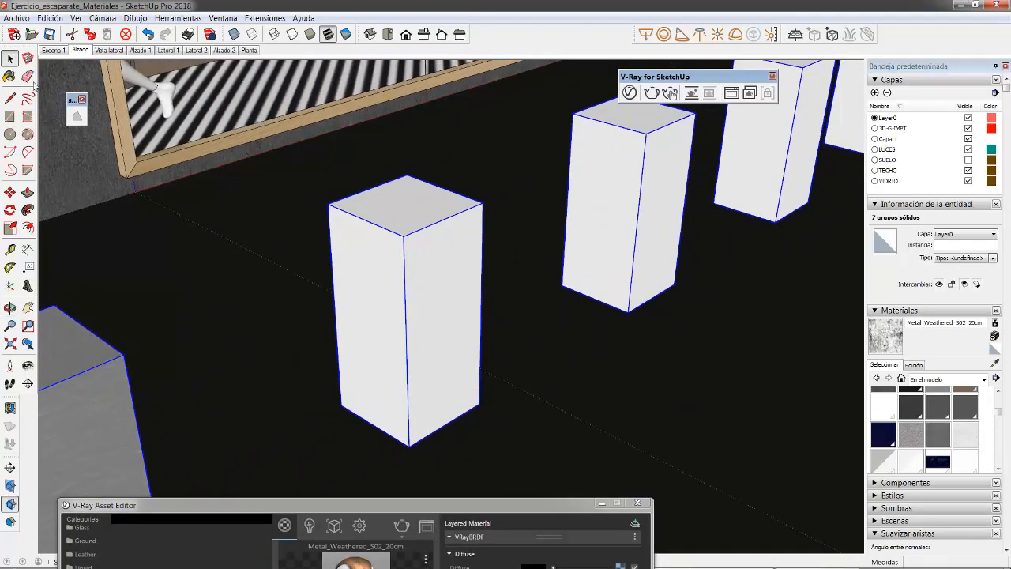
pyautogui.doubleClick(367, 249)
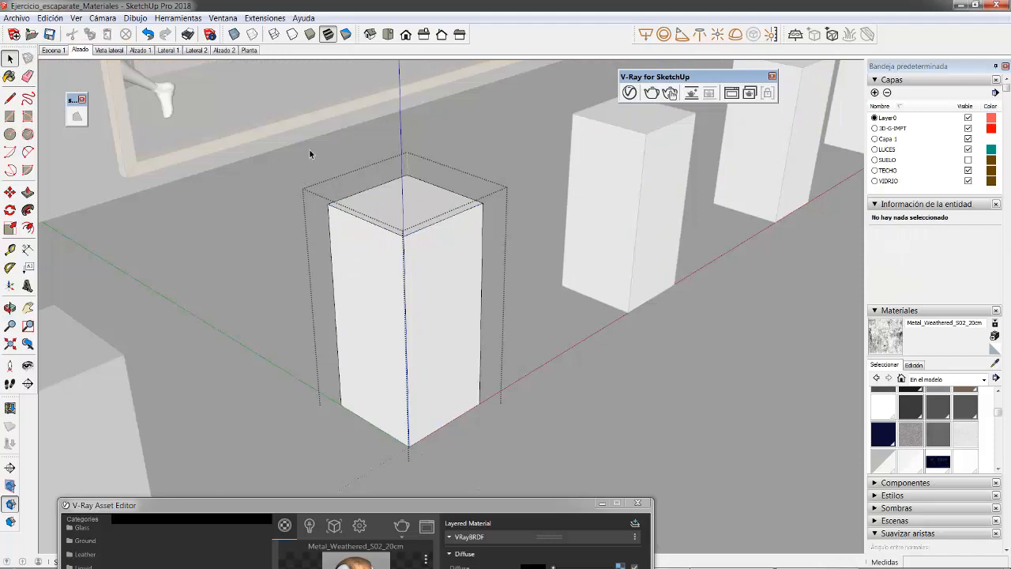
pyautogui.hotkey('ctrl', 'a')
pyautogui.click(884, 335)
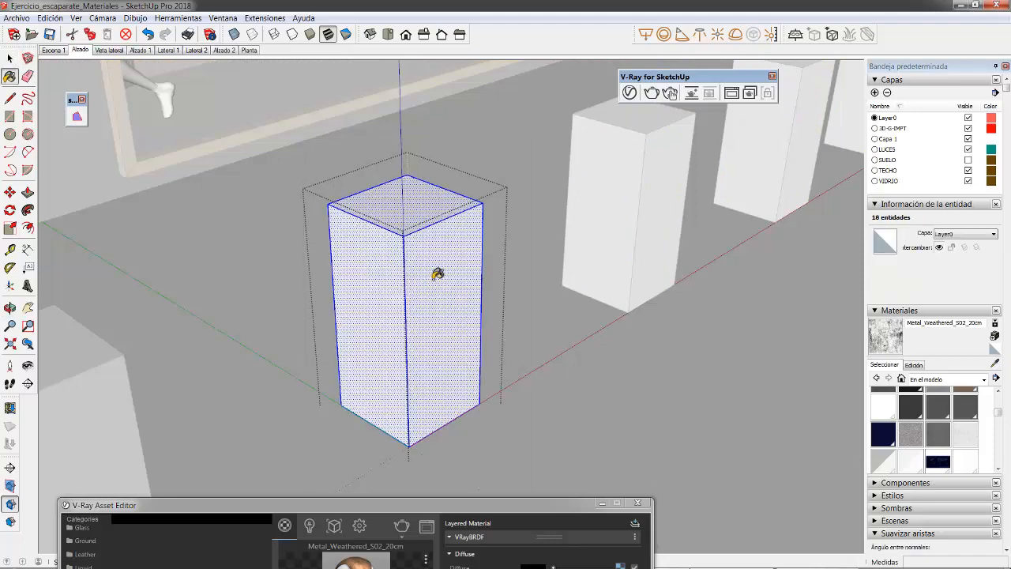
pyautogui.click(441, 272)
# Step: Reverse the block's faces, repaint them with Metal_Weathered_S02_20cm and exit the group
pyautogui.rightClick(438, 261)
pyautogui.click(474, 372)
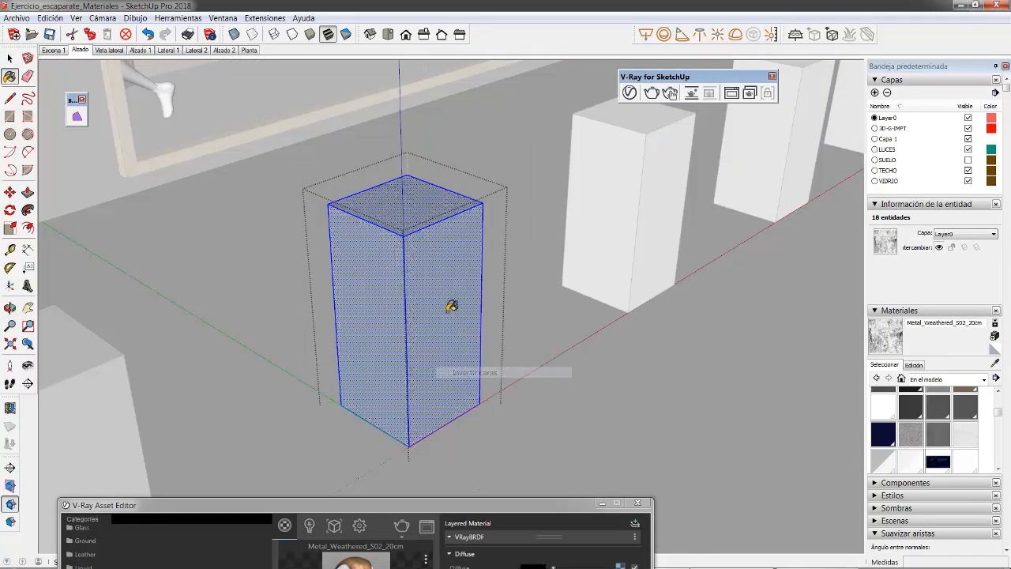
pyautogui.click(451, 301)
pyautogui.moveTo(456, 507); pyautogui.dragTo(480, 286)
pyautogui.click(9, 58)
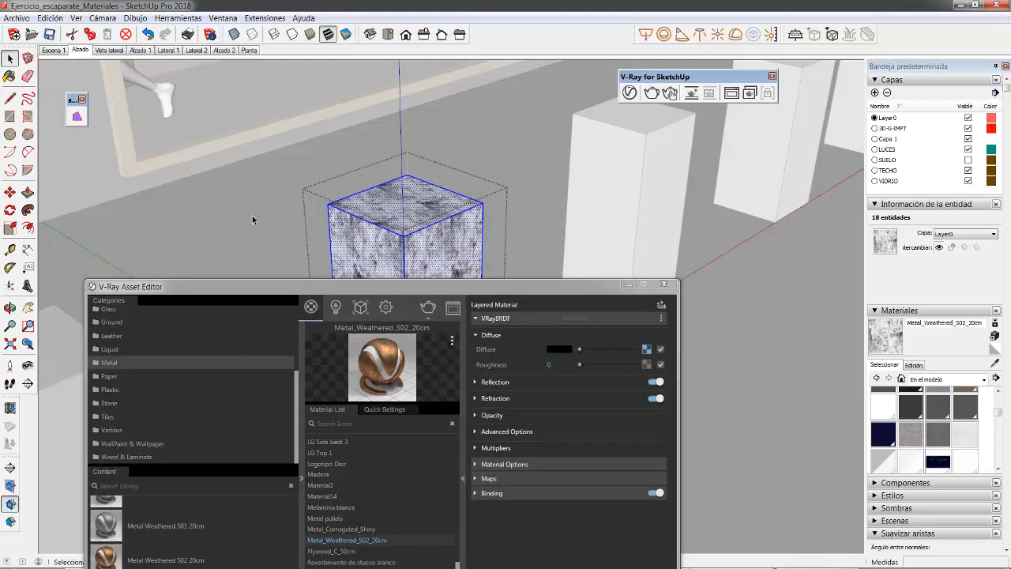
pyautogui.click(252, 215)
pyautogui.click(451, 543)
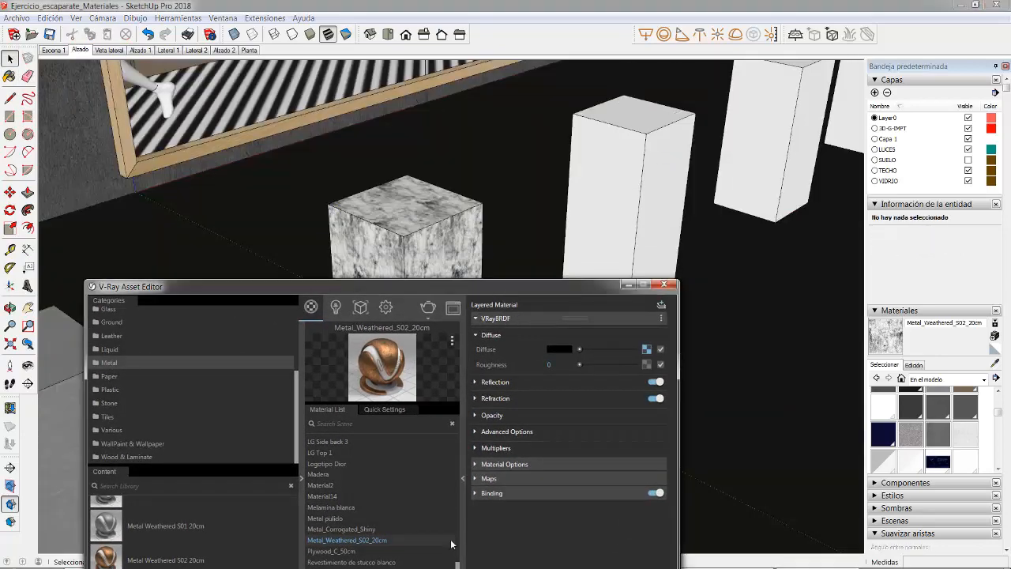
# Step: Render the current view of the weathered metal block on the dark floor with V-Ray
pyautogui.moveTo(470, 286); pyautogui.dragTo(419, 537)
pyautogui.click(638, 184)
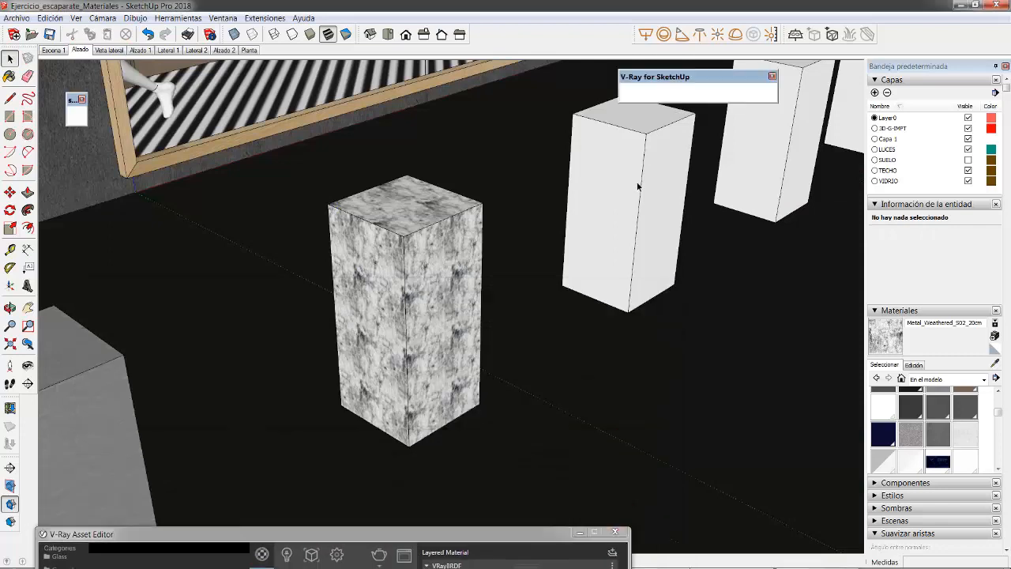
pyautogui.click(652, 93)
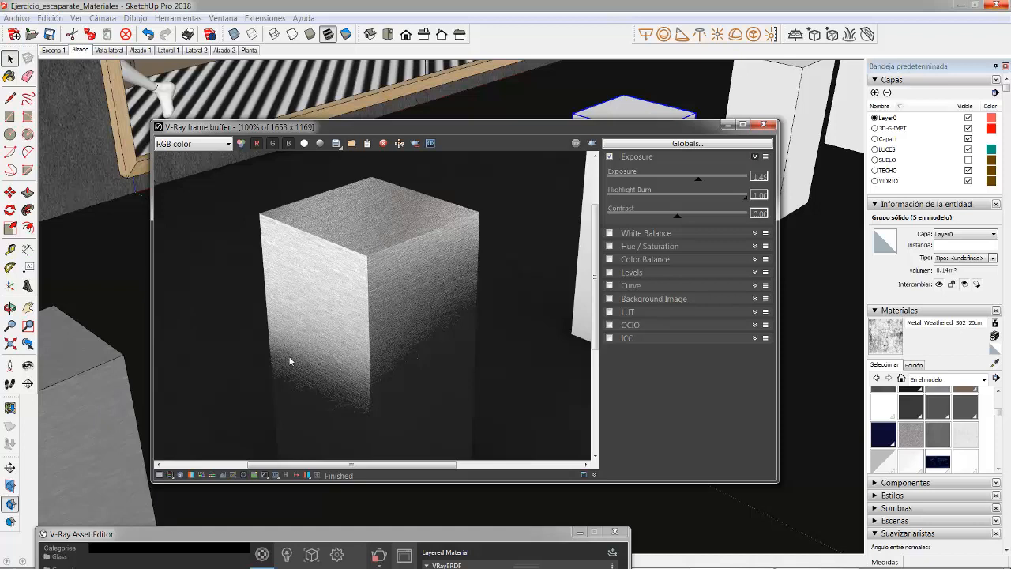
pyautogui.click(401, 135)
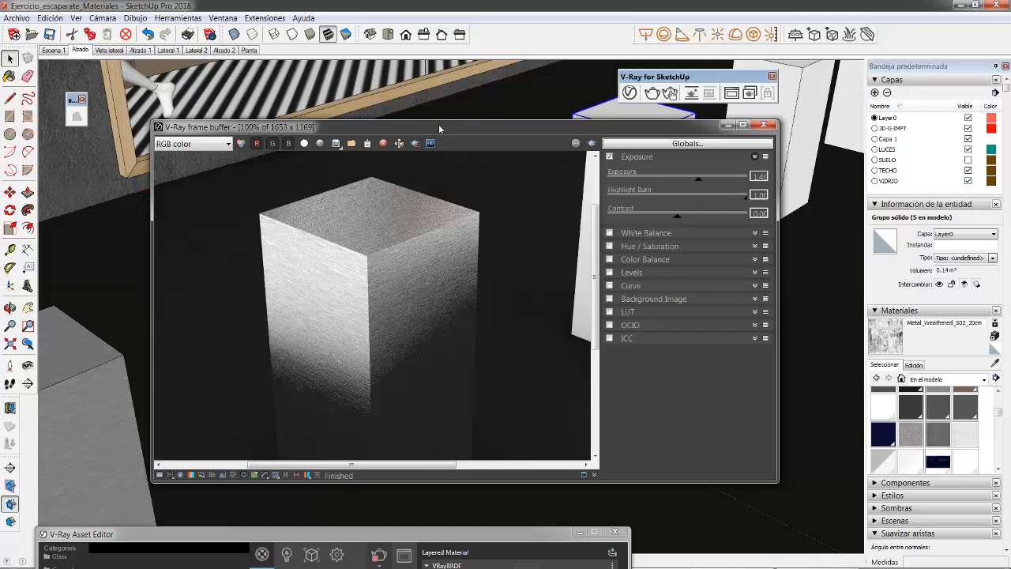
pyautogui.moveTo(439, 124); pyautogui.dragTo(459, 99)
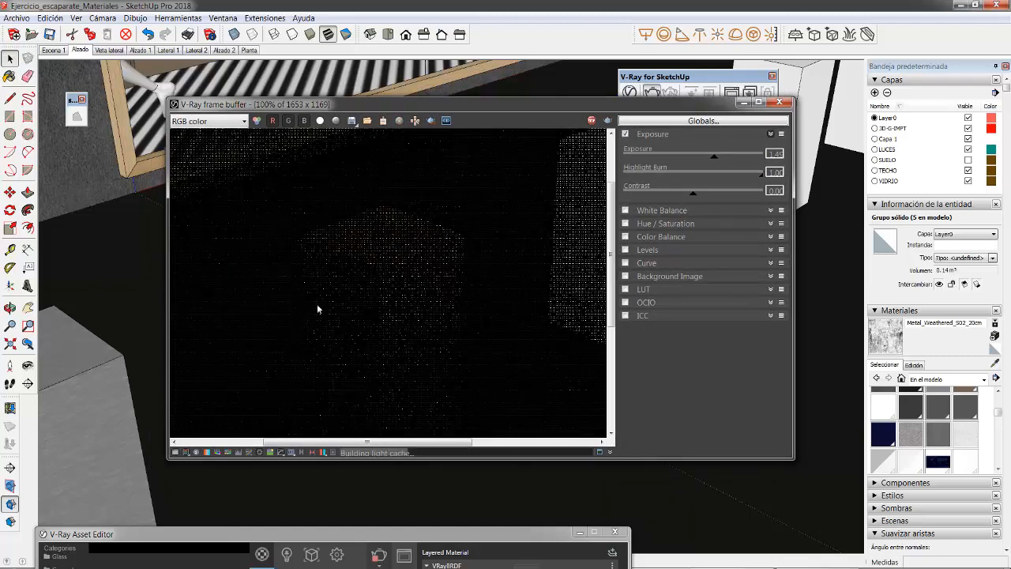
pyautogui.moveTo(443, 106); pyautogui.dragTo(432, 274)
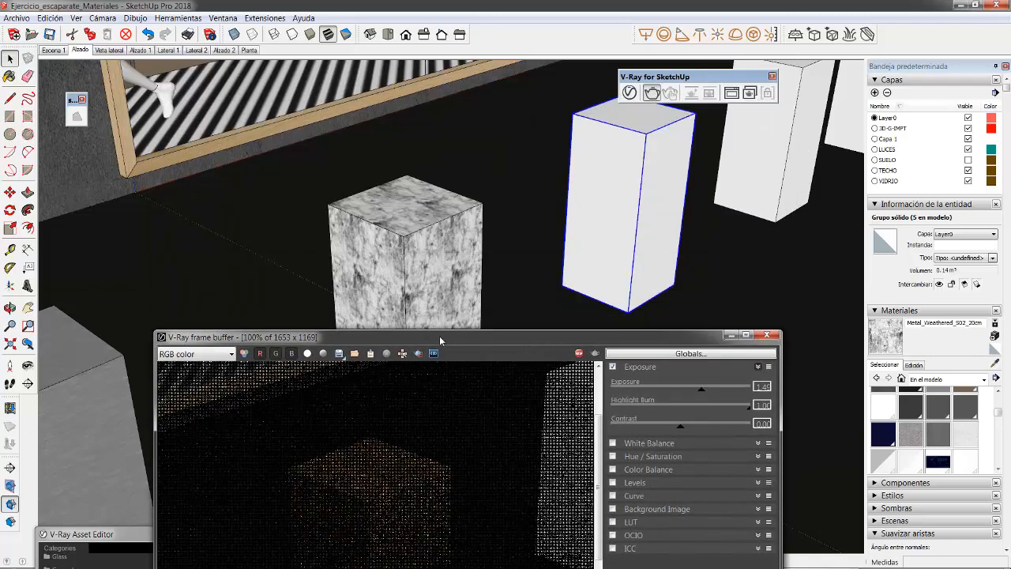
pyautogui.moveTo(439, 336); pyautogui.dragTo(515, 104)
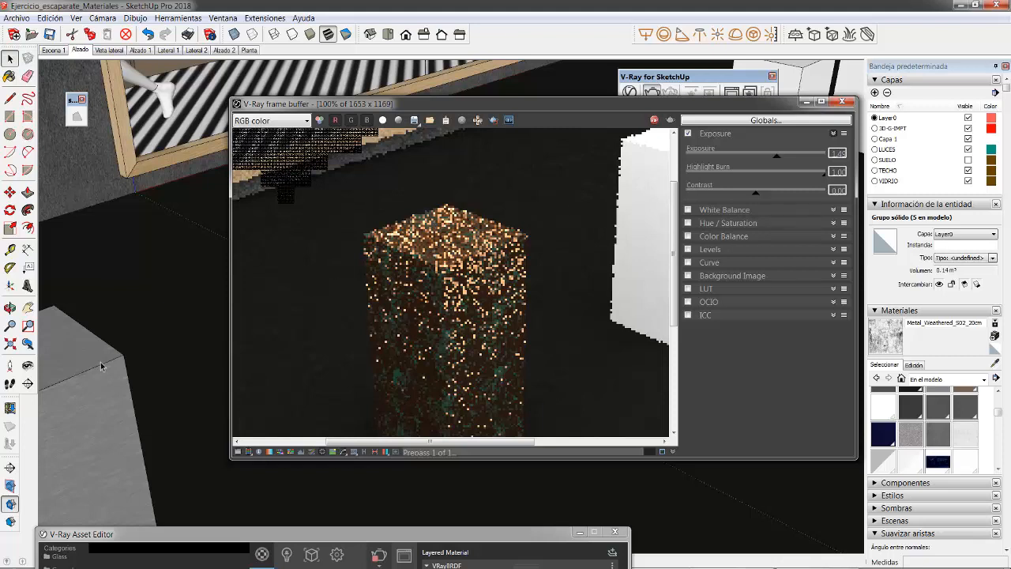
# Step: Browse the glass materials in the V-Ray library's Glass category, from window and tinted to patterned and frosted types
pyautogui.click(284, 536)
pyautogui.moveTo(284, 533); pyautogui.dragTo(410, 127)
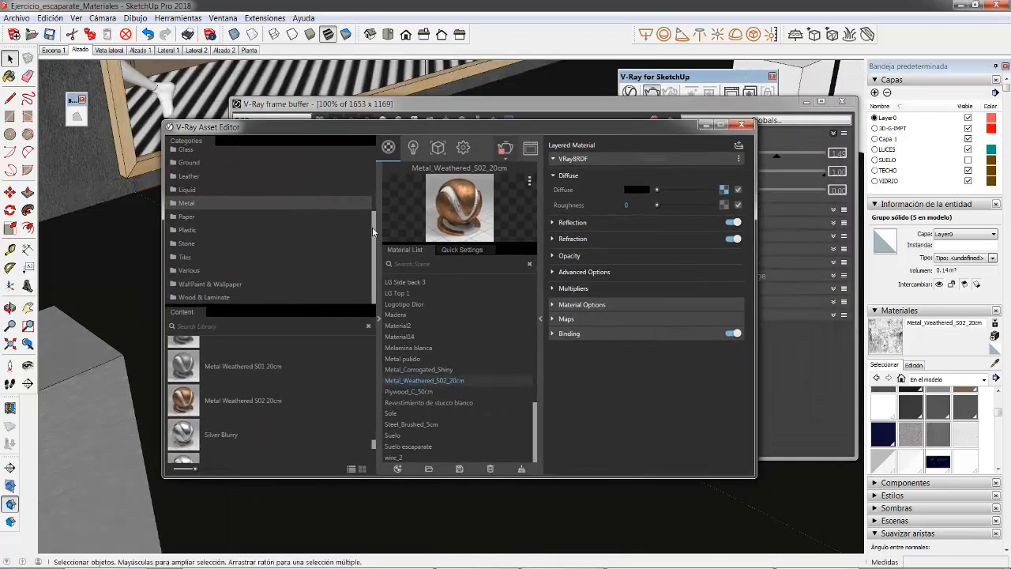
pyautogui.scroll(2, 372, 227)
pyautogui.click(185, 234)
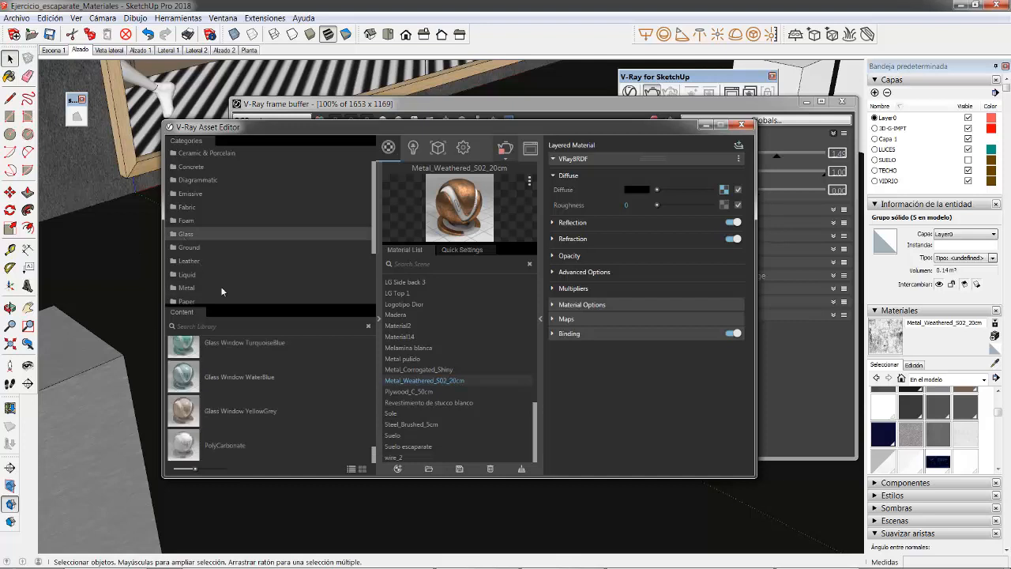
pyautogui.scroll(1, 211, 391)
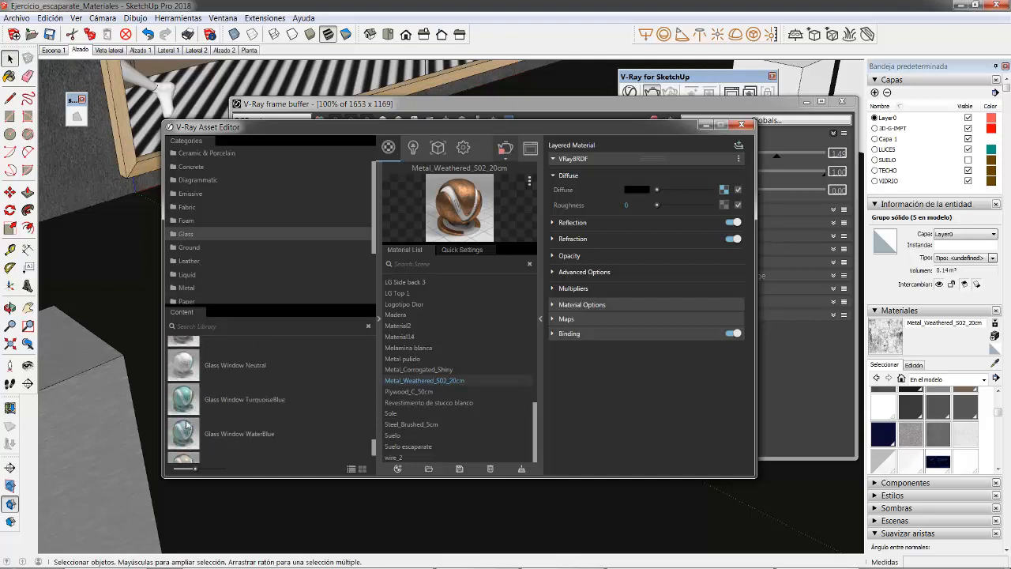
pyautogui.scroll(3, 190, 426)
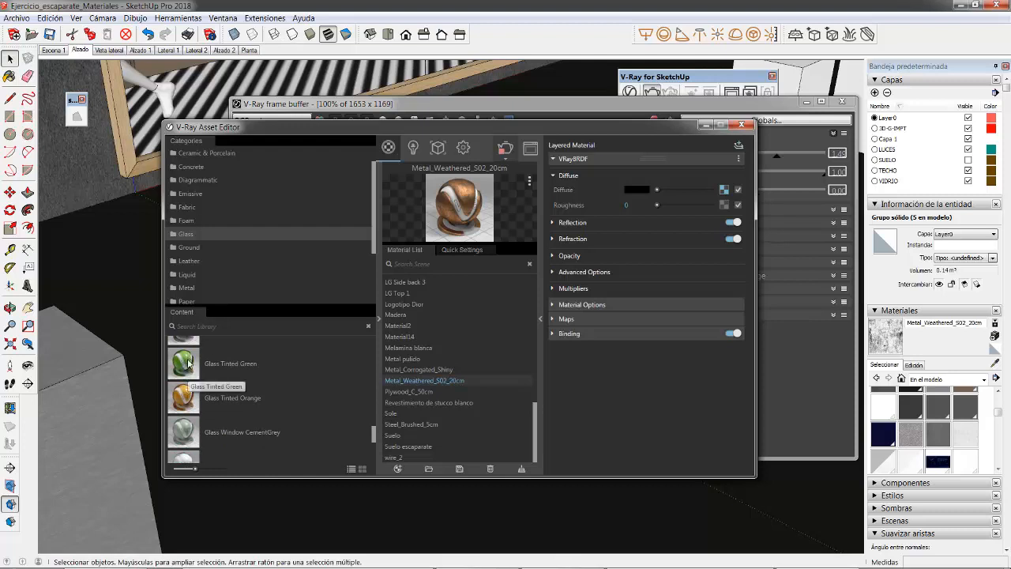
pyautogui.scroll(2, 225, 390)
pyautogui.scroll(2, 225, 387)
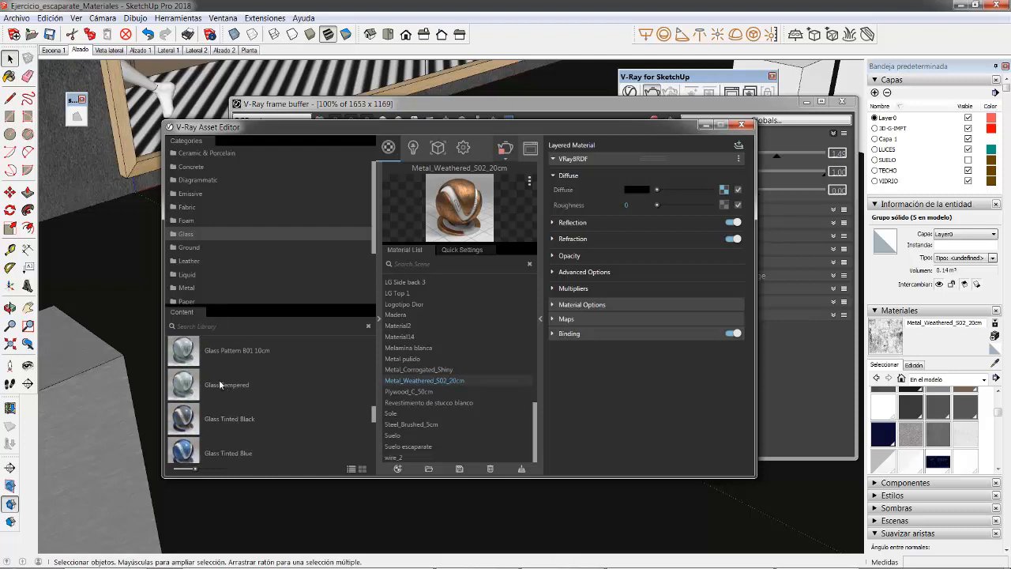
pyautogui.scroll(3, 179, 400)
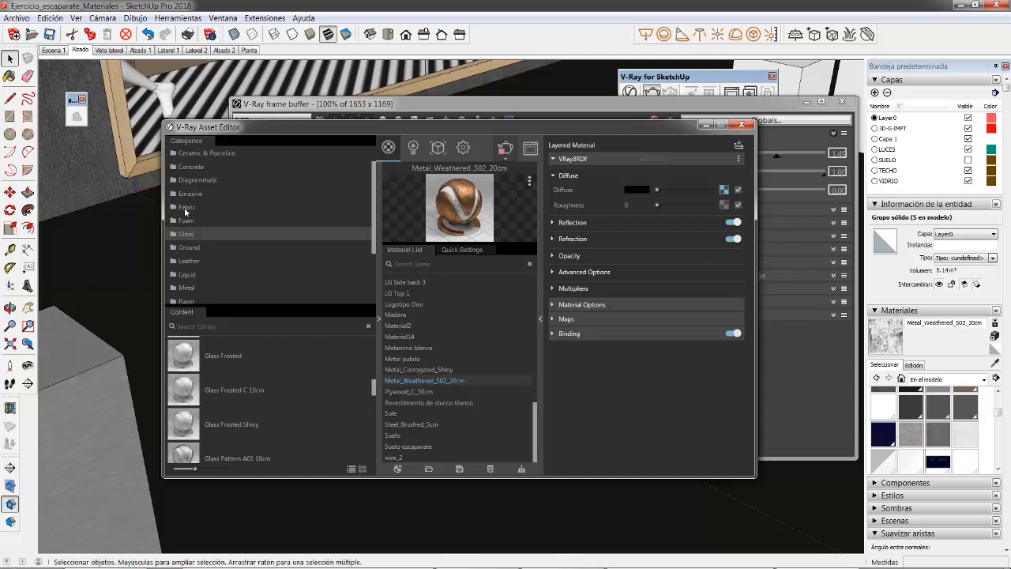
# Step: Browse the materials in the V-Ray library's Emissive, Carpaint and Liquid categories
pyautogui.click(189, 195)
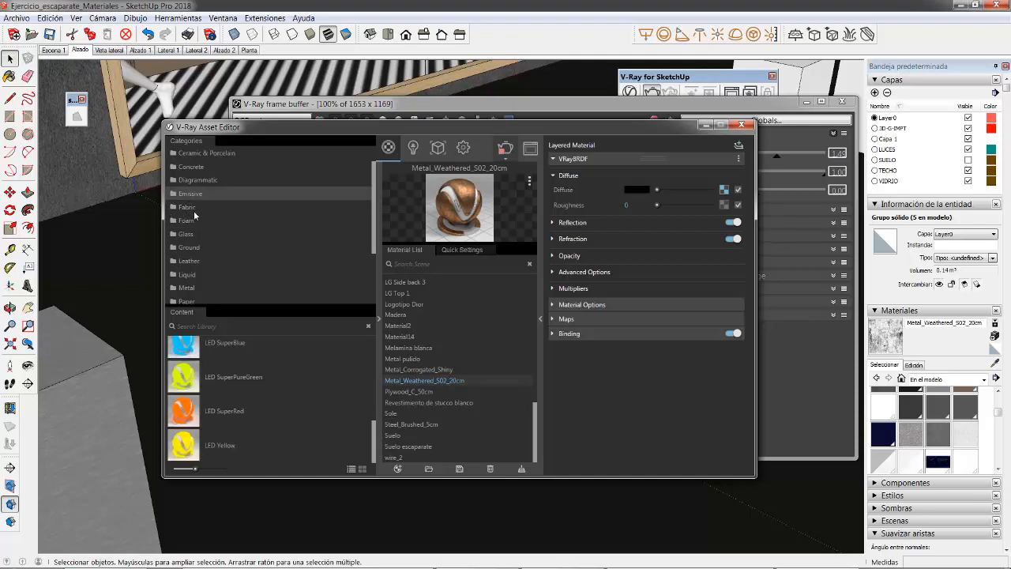
pyautogui.scroll(5, 226, 402)
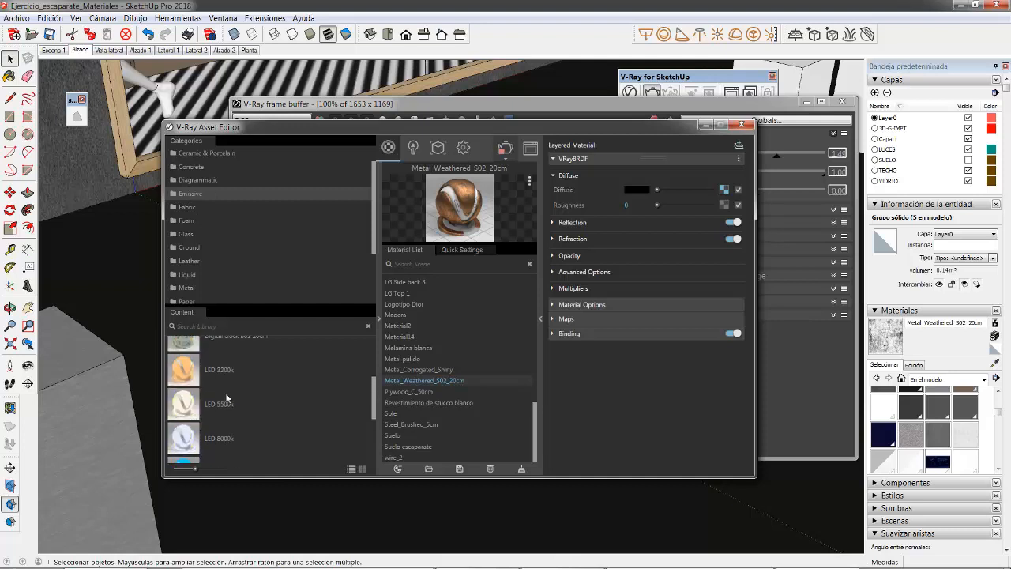
pyautogui.scroll(-5, 188, 380)
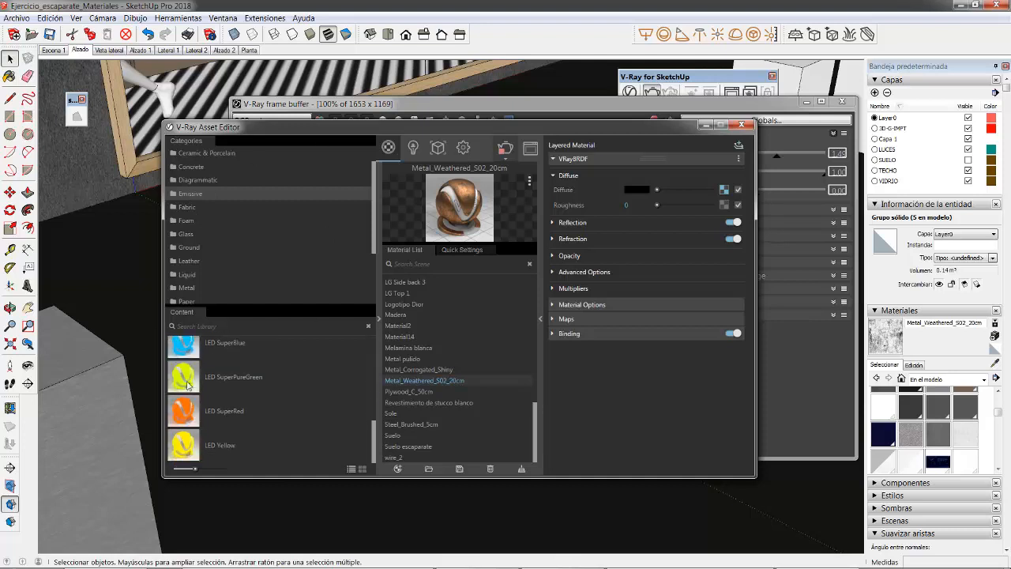
pyautogui.scroll(1, 228, 241)
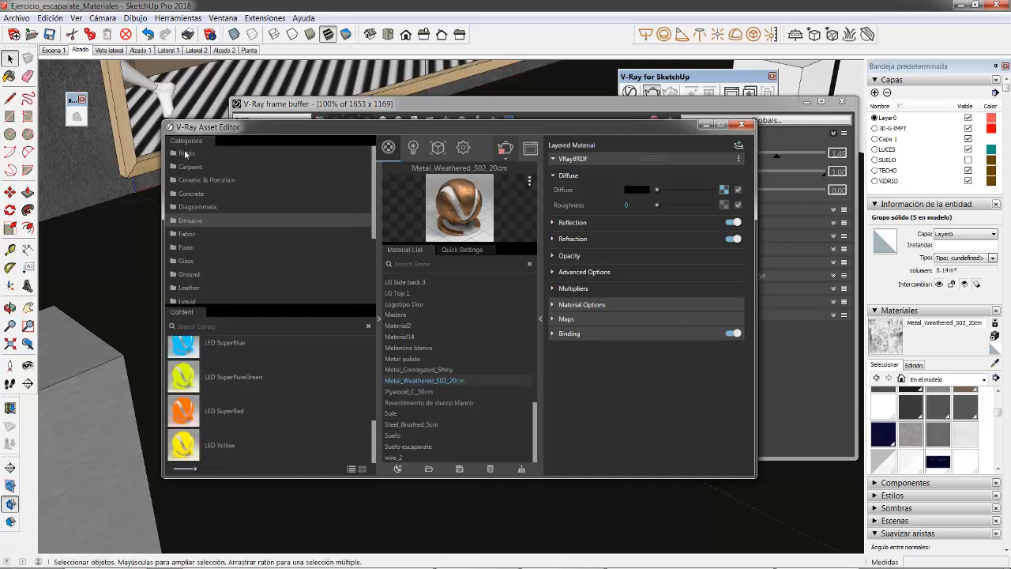
pyautogui.click(194, 170)
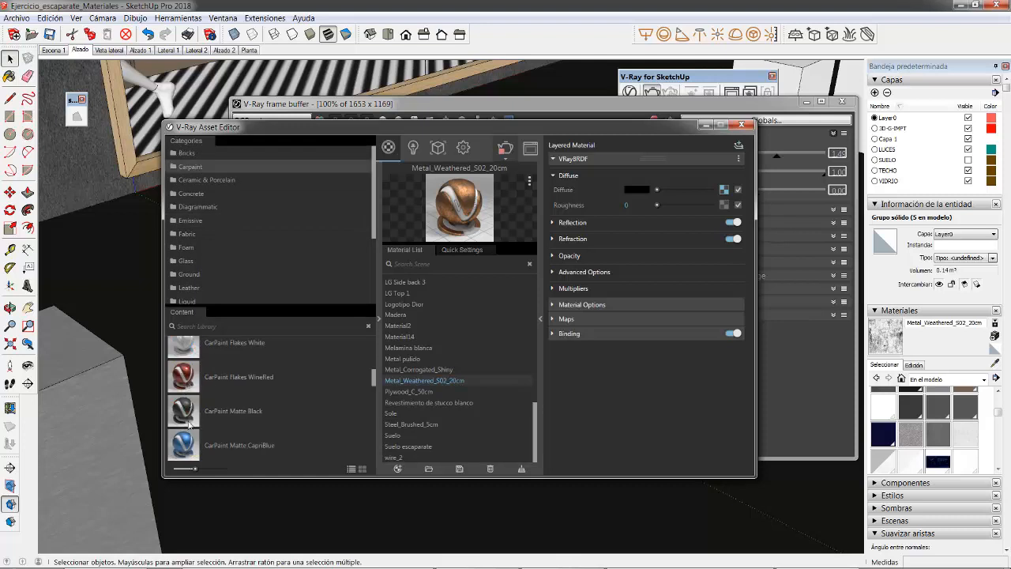
pyautogui.scroll(-3, 189, 425)
pyautogui.scroll(5, 182, 419)
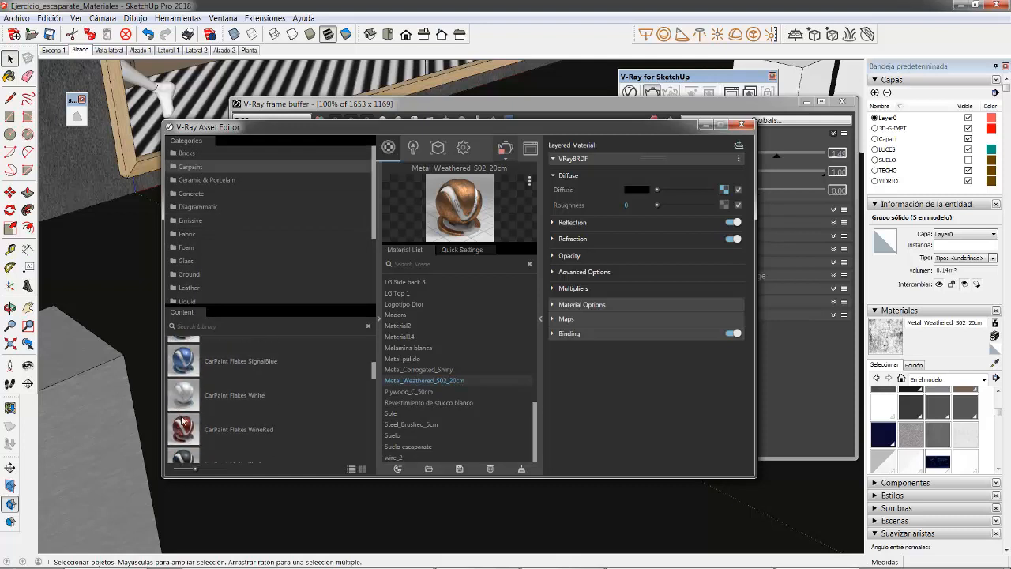
pyautogui.scroll(-2, 199, 235)
pyautogui.click(184, 249)
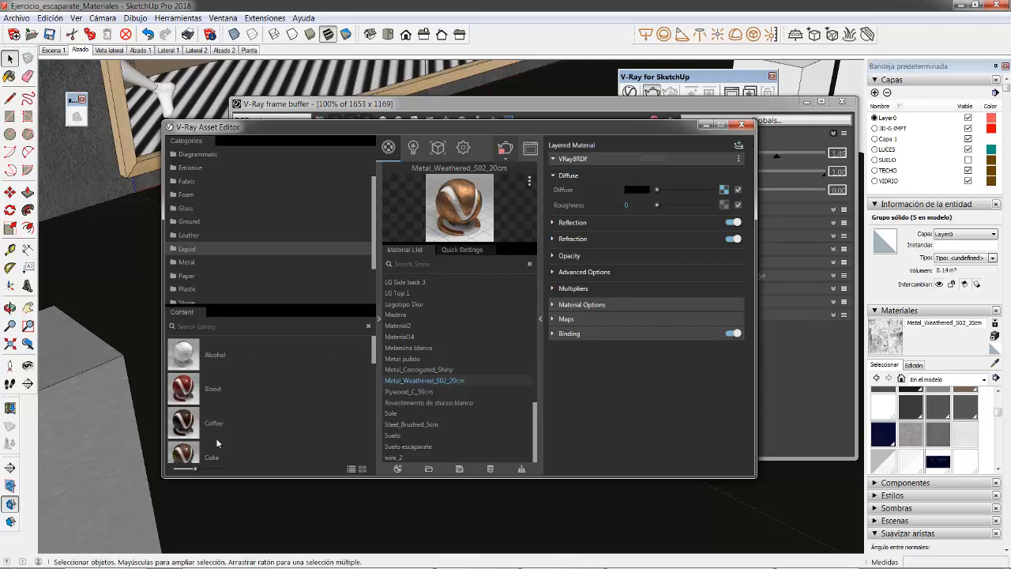
pyautogui.scroll(-5, 218, 443)
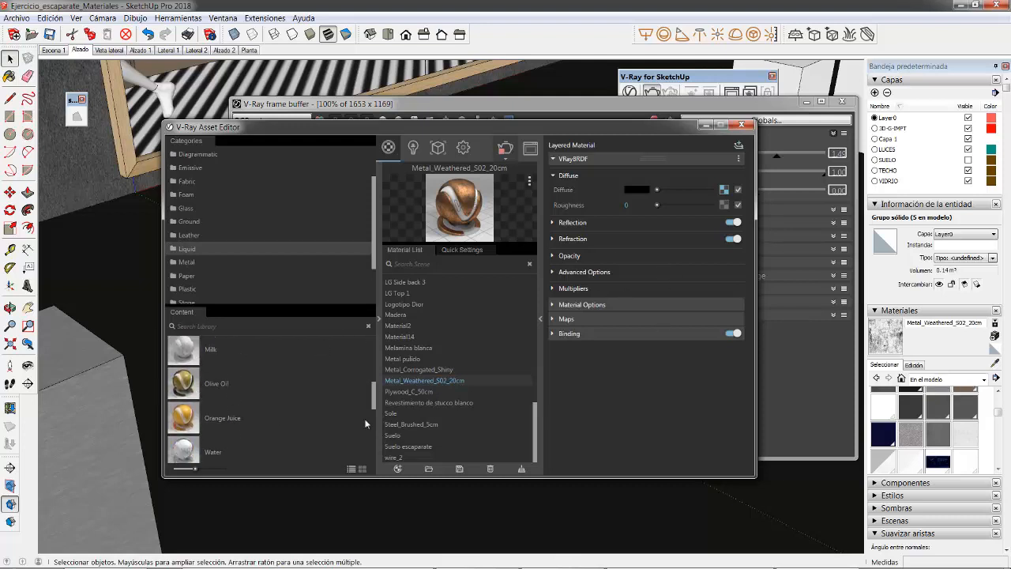
pyautogui.scroll(5, 235, 340)
pyautogui.scroll(-3, 226, 237)
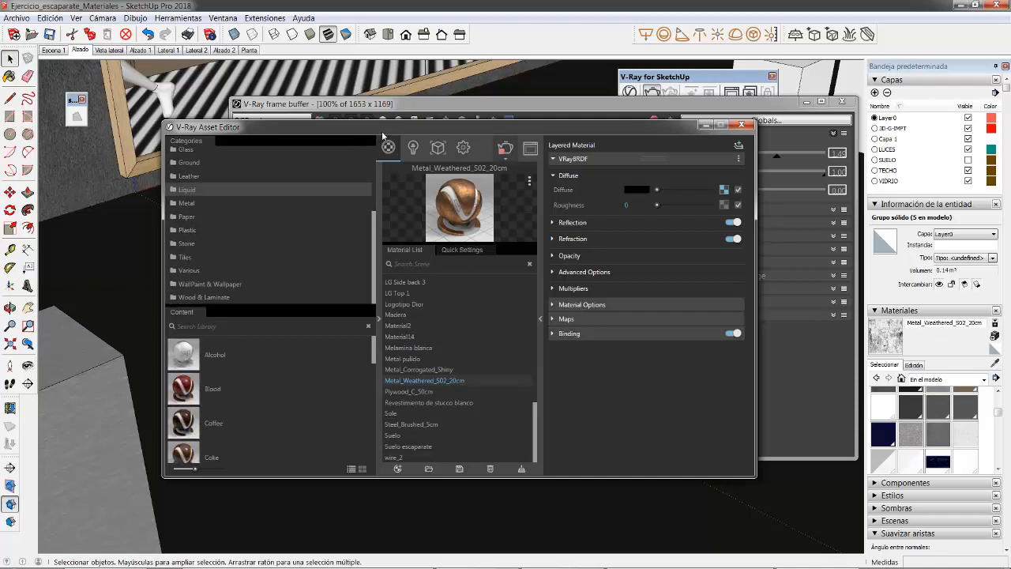
# Step: Examine the weathered metal block in the ongoing render at 200%, 100% and 50% zoom
pyautogui.moveTo(381, 131); pyautogui.dragTo(268, 490)
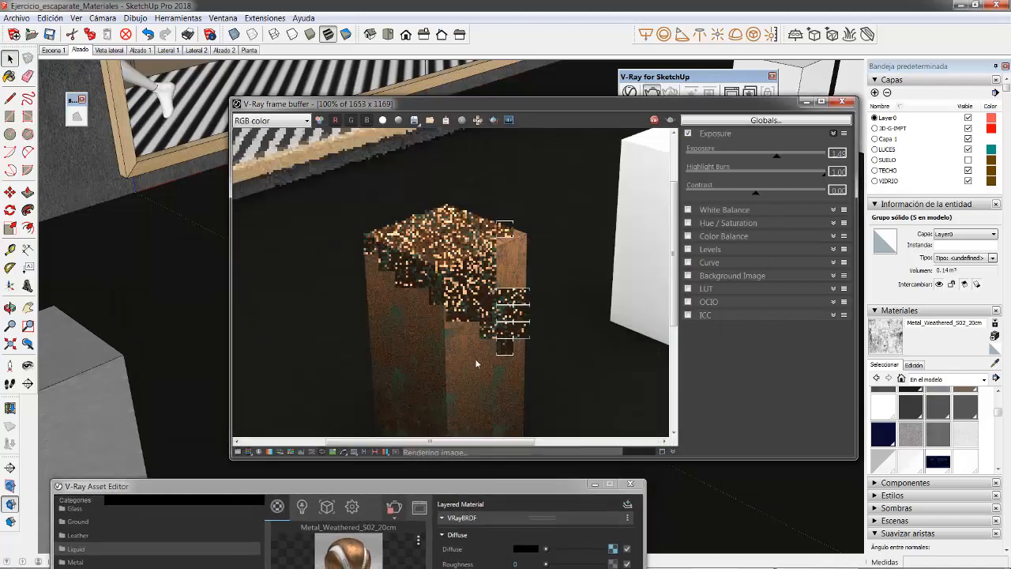
pyautogui.scroll(1, 477, 363)
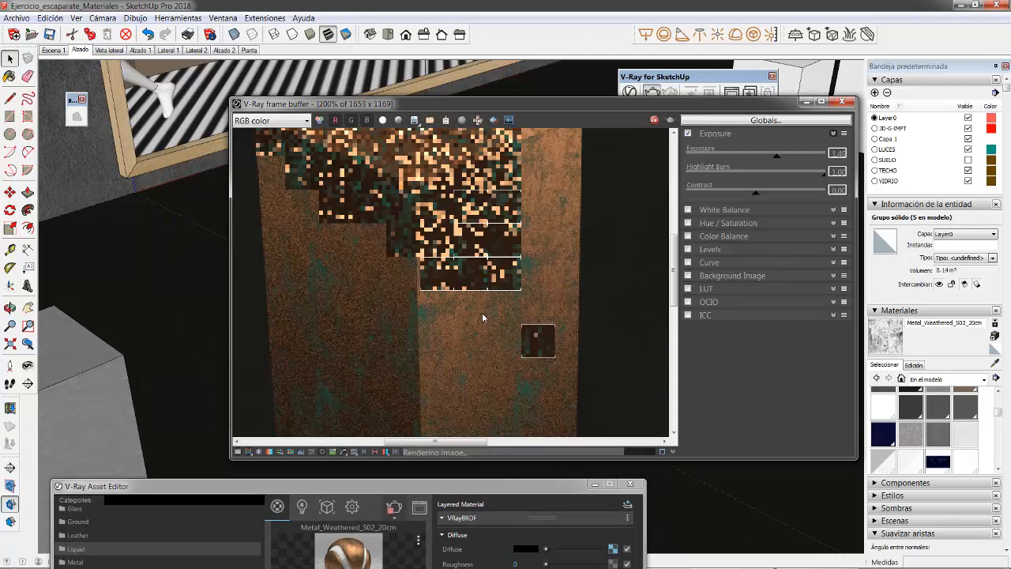
pyautogui.scroll(-1, 483, 318)
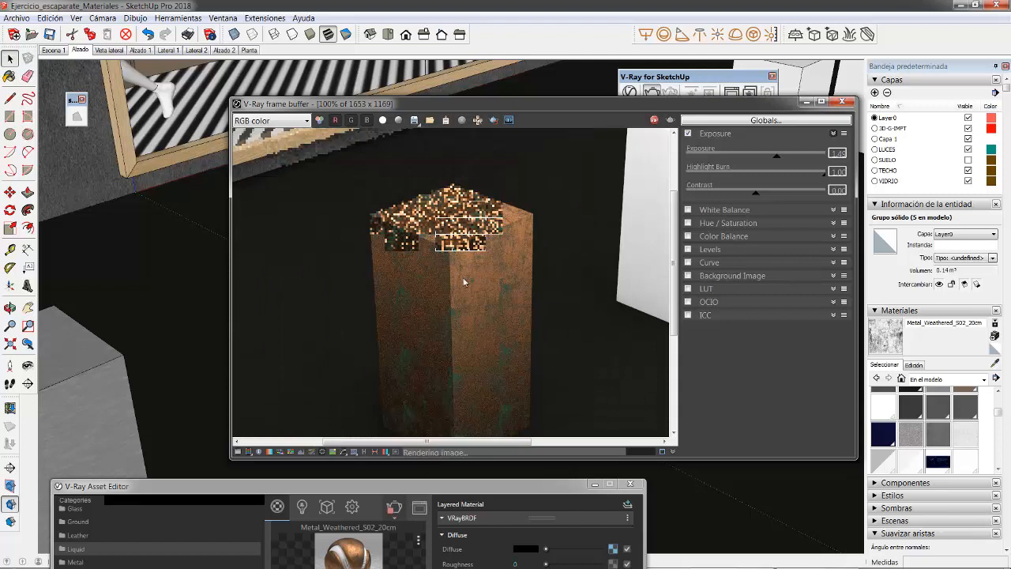
pyautogui.scroll(-1, 479, 301)
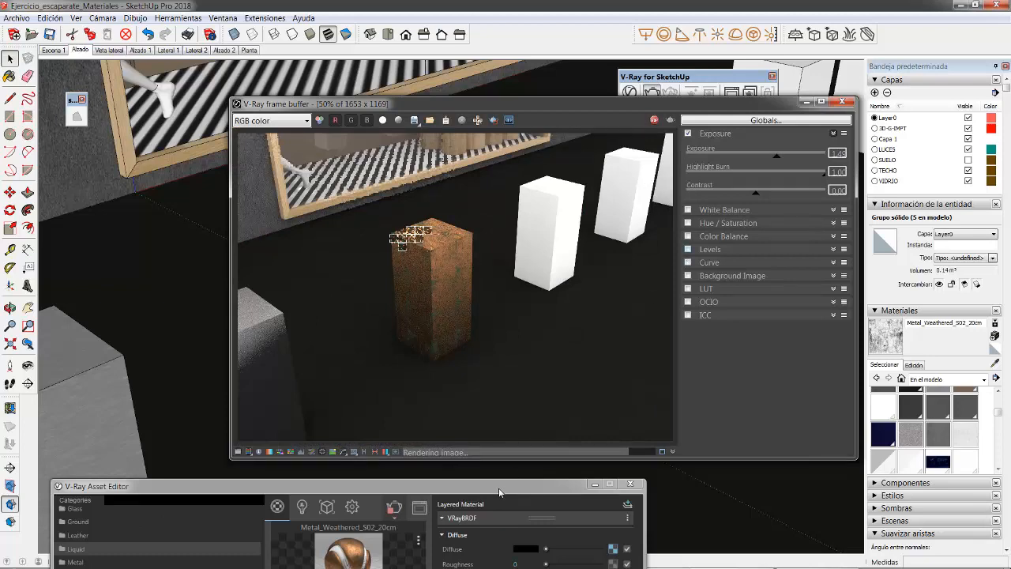
# Step: Examine the reflection, advanced and refraction settings of the Metal_Weathered_S02_20cm material
pyautogui.moveTo(505, 486); pyautogui.dragTo(528, 99)
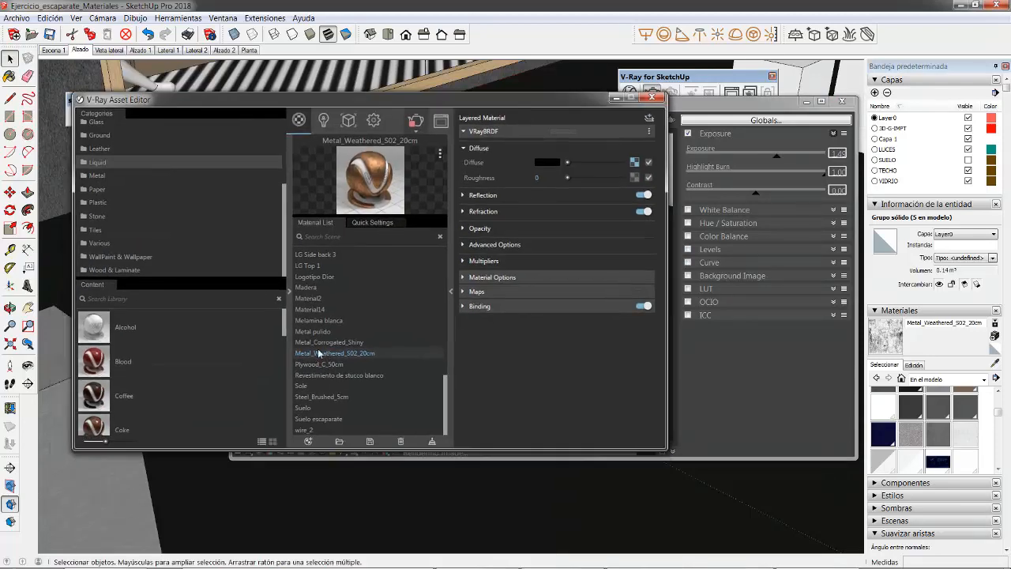
pyautogui.click(483, 195)
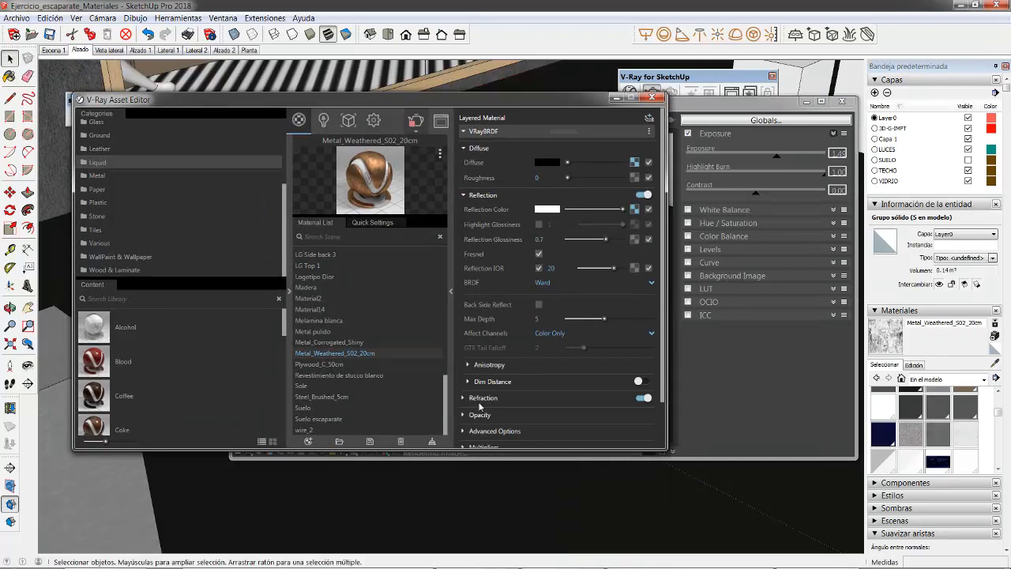
pyautogui.scroll(-2, 499, 402)
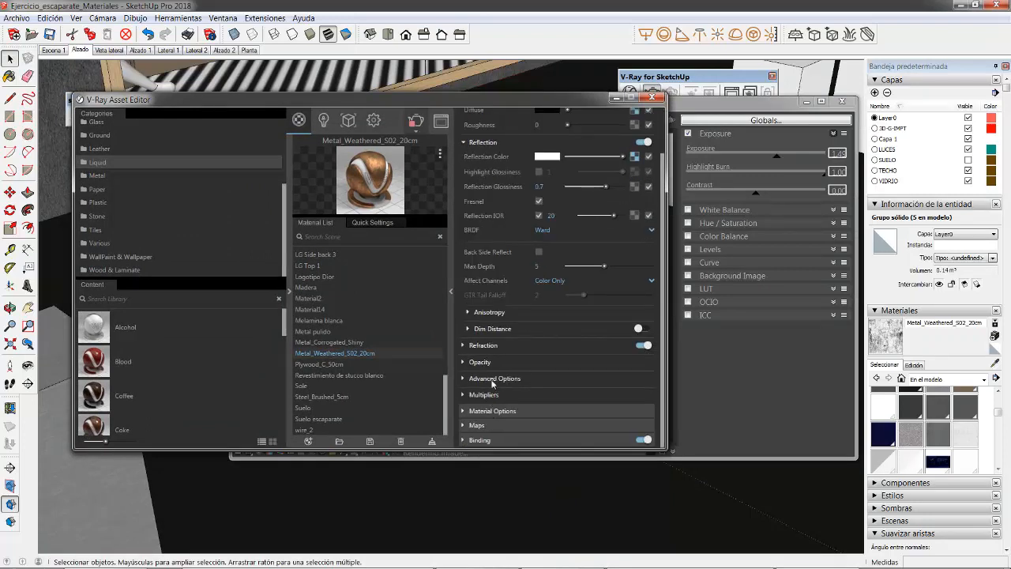
pyautogui.click(493, 380)
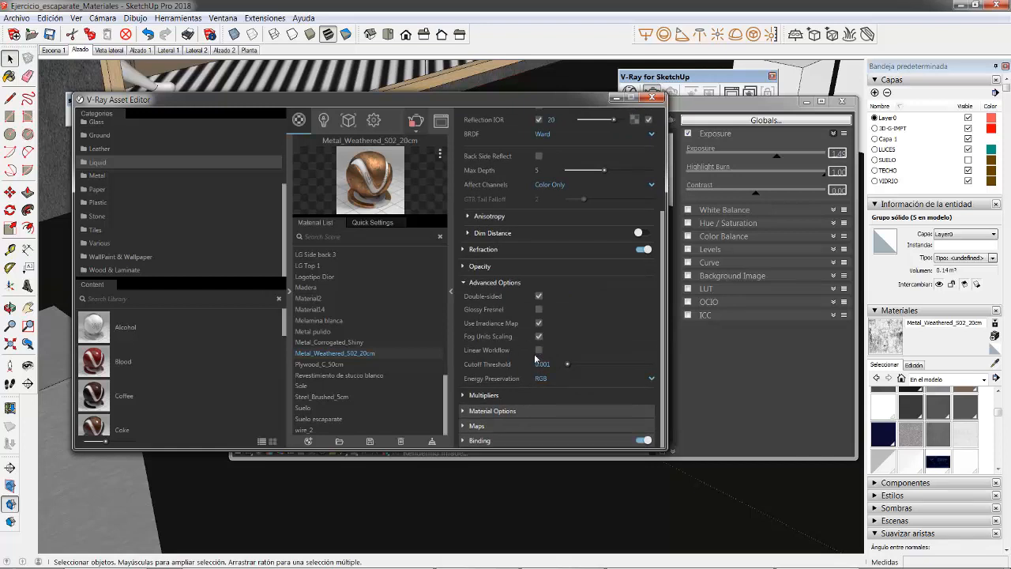
pyautogui.scroll(6, 559, 340)
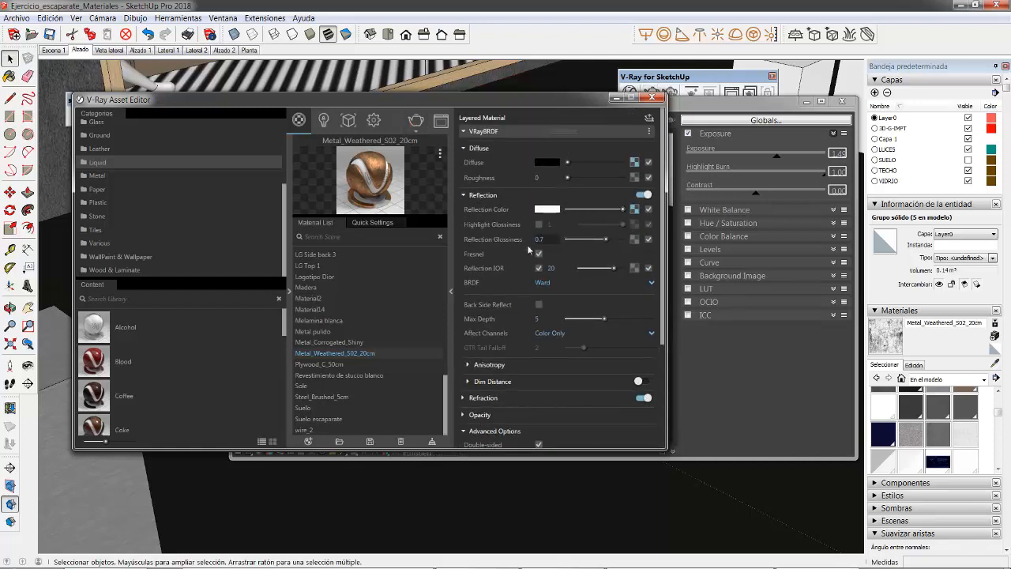
pyautogui.scroll(-2, 517, 325)
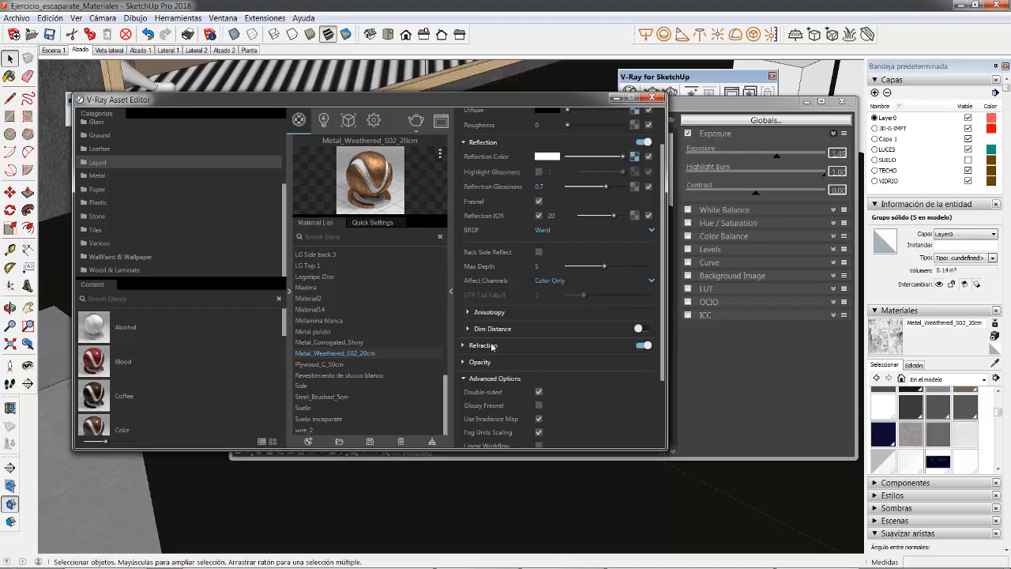
pyautogui.click(492, 345)
pyautogui.scroll(-6, 496, 301)
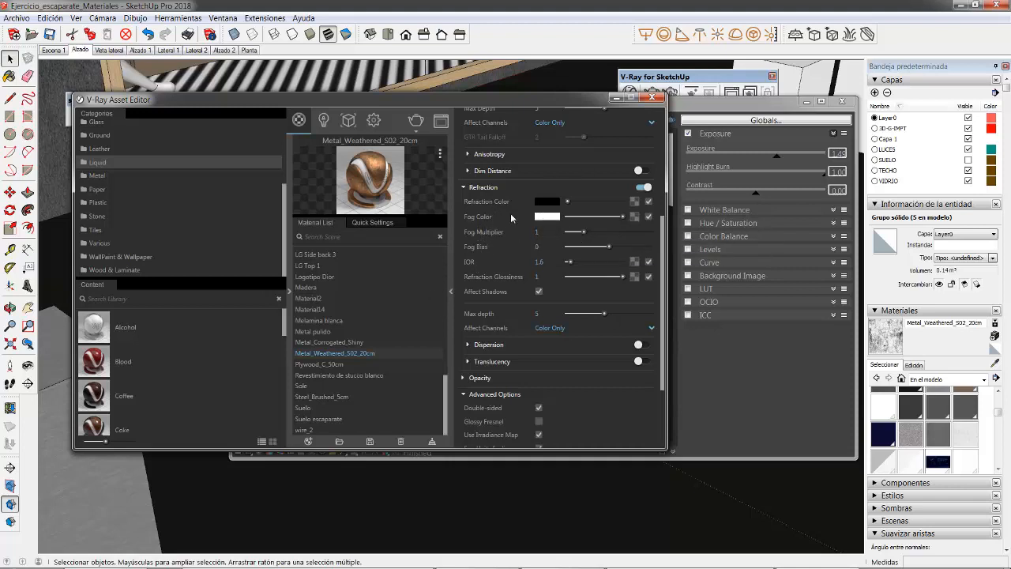
pyautogui.scroll(4, 510, 213)
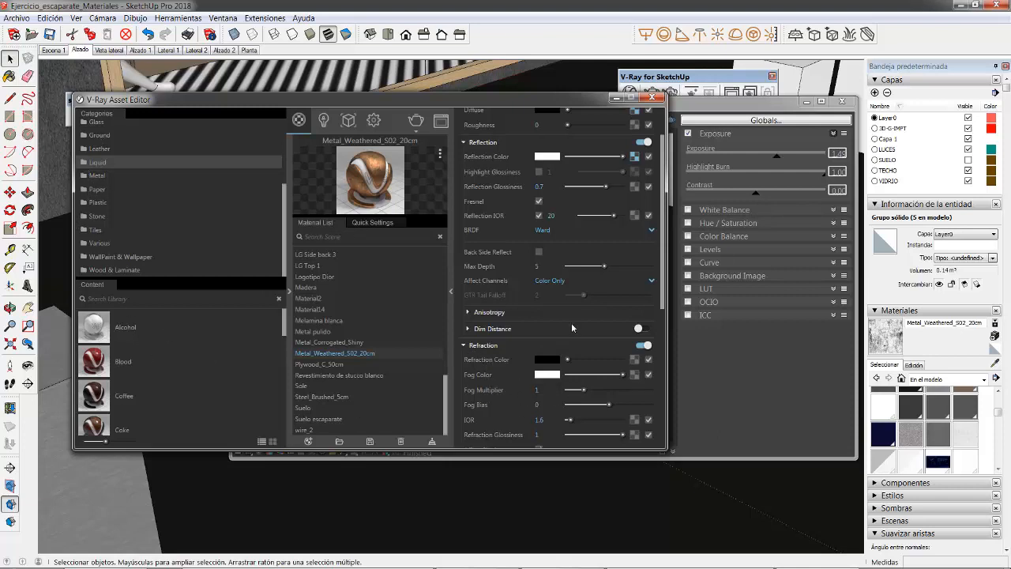
# Step: Close the finished render and open the white block beside the weathered metal one for editing
pyautogui.click(615, 98)
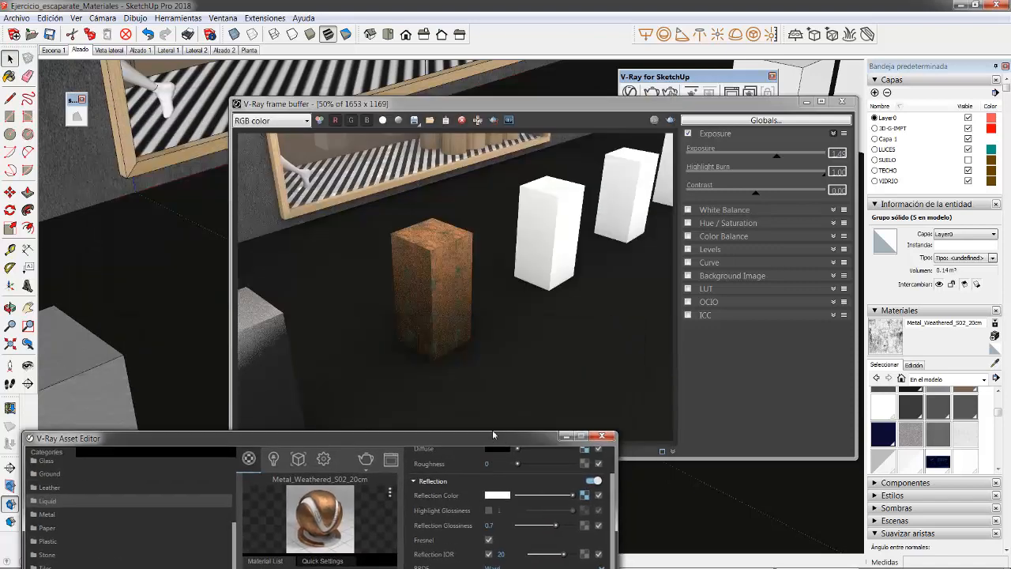
pyautogui.click(842, 101)
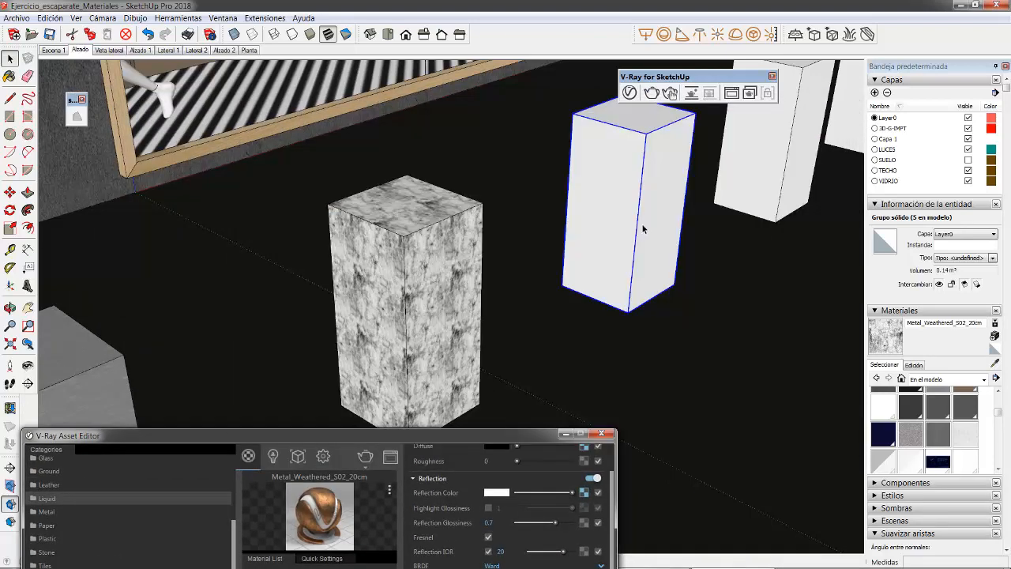
pyautogui.keyDown('shift'); pyautogui.moveTo(642, 229); pyautogui.dragTo(444, 341, button='middle'); pyautogui.keyUp('shift')
pyautogui.doubleClick(454, 289)
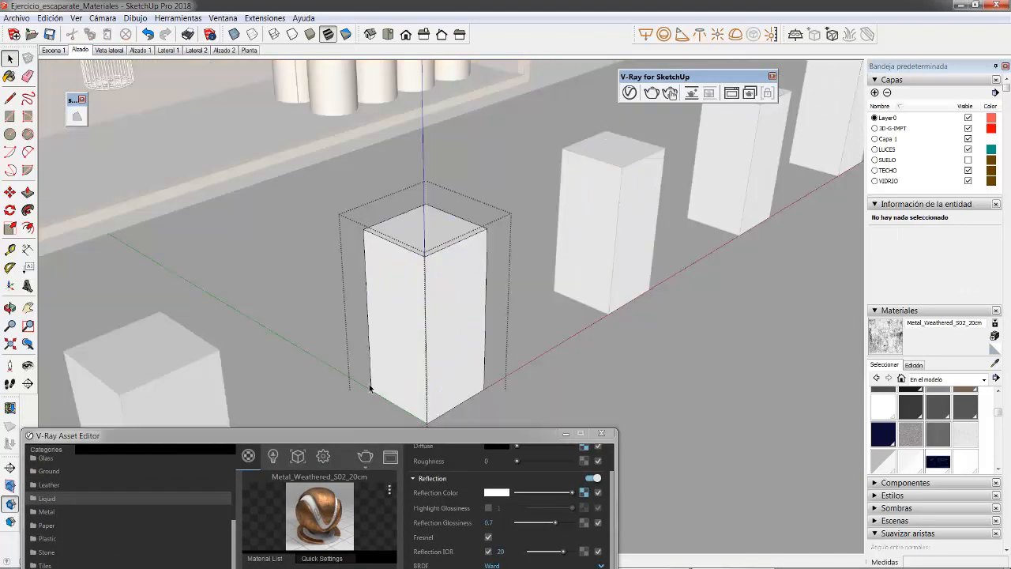
# Step: Add Glass Coated Green from the V-Ray library's Glass category to the scene's materials
pyautogui.moveTo(346, 438); pyautogui.dragTo(421, 169)
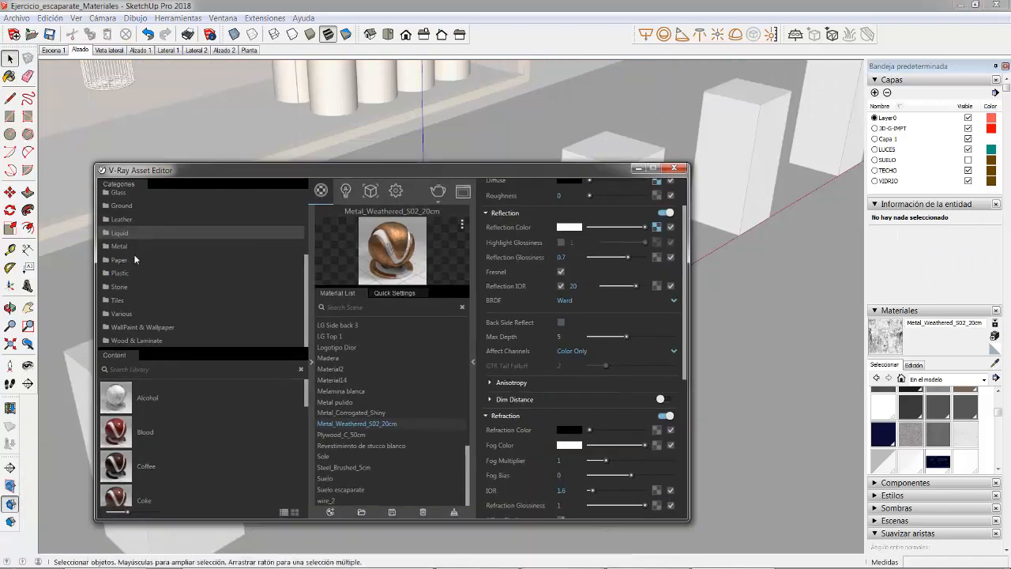
pyautogui.scroll(2, 131, 254)
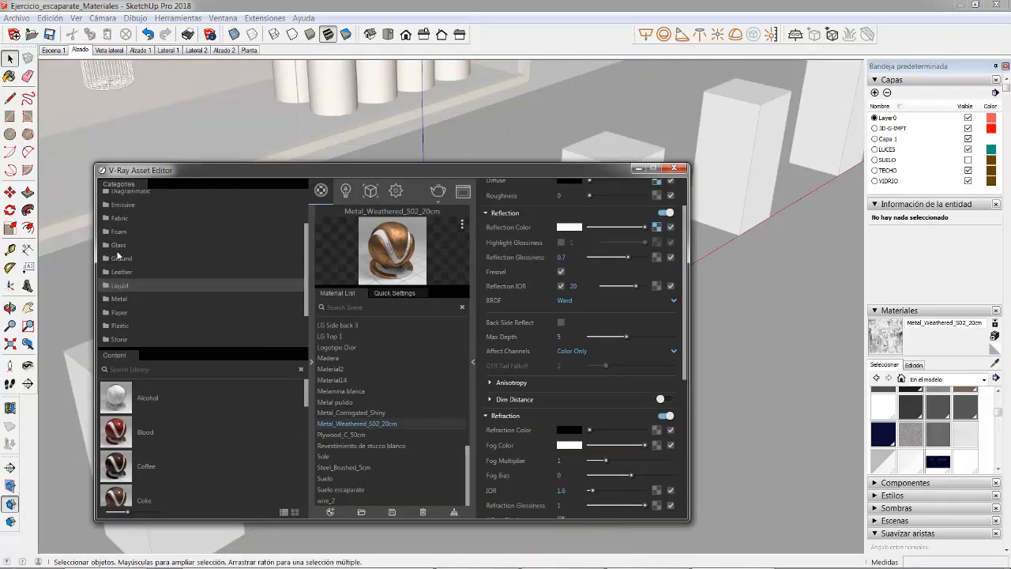
pyautogui.click(118, 246)
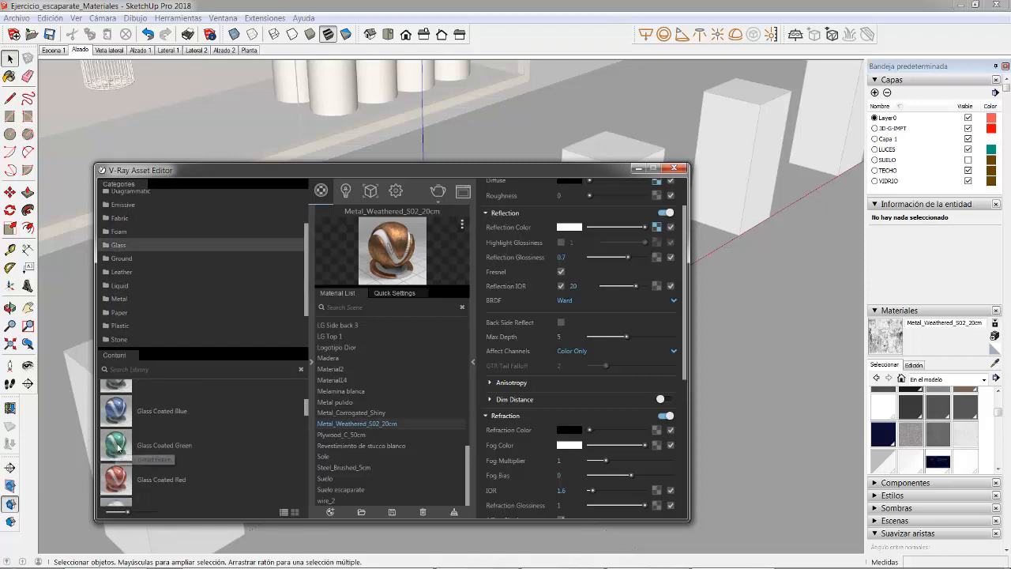
pyautogui.moveTo(114, 461); pyautogui.dragTo(350, 386)
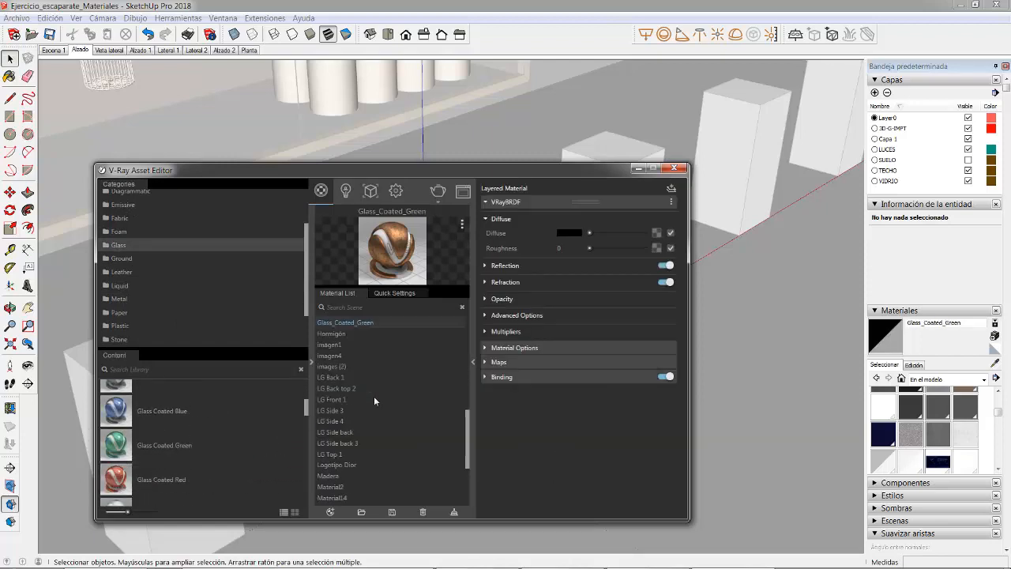
pyautogui.moveTo(554, 169); pyautogui.dragTo(520, 474)
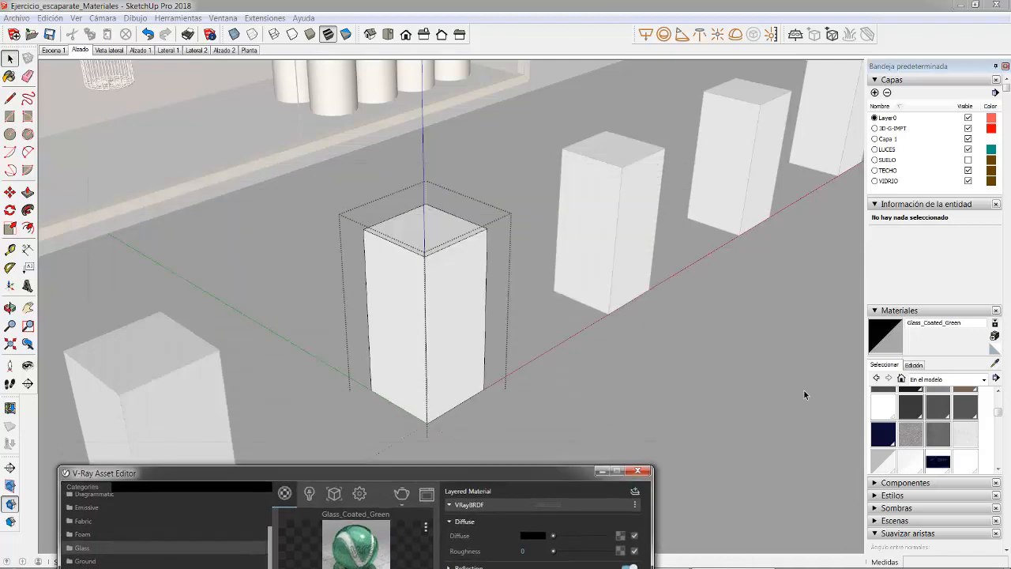
pyautogui.moveTo(331, 165); pyautogui.dragTo(534, 472)
# Step: Select all the geometry of the open block and apply the Glass_Coated_Green material to it
pyautogui.click(892, 334)
pyautogui.click(454, 283)
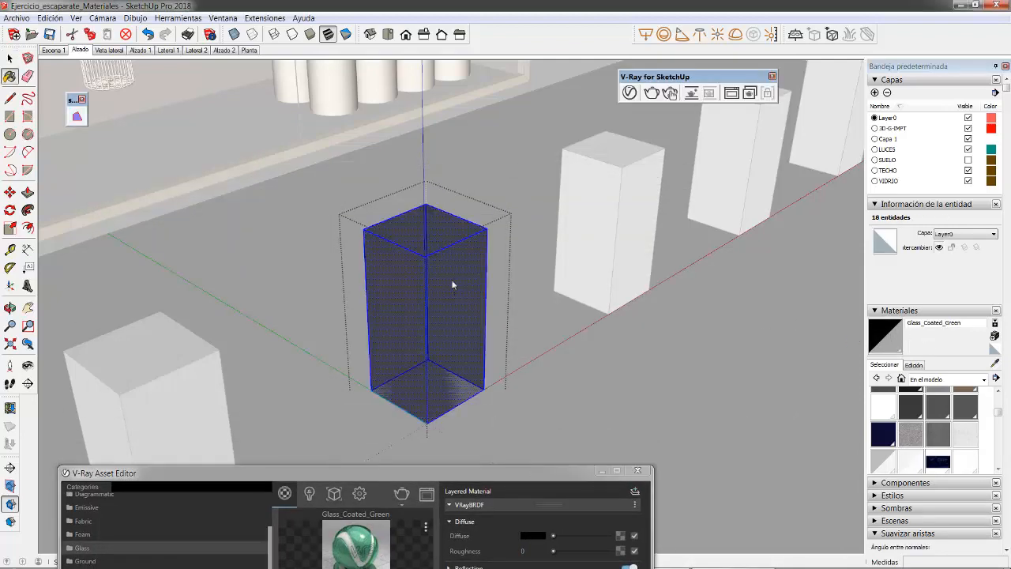
pyautogui.rightClick(453, 282)
pyautogui.click(487, 395)
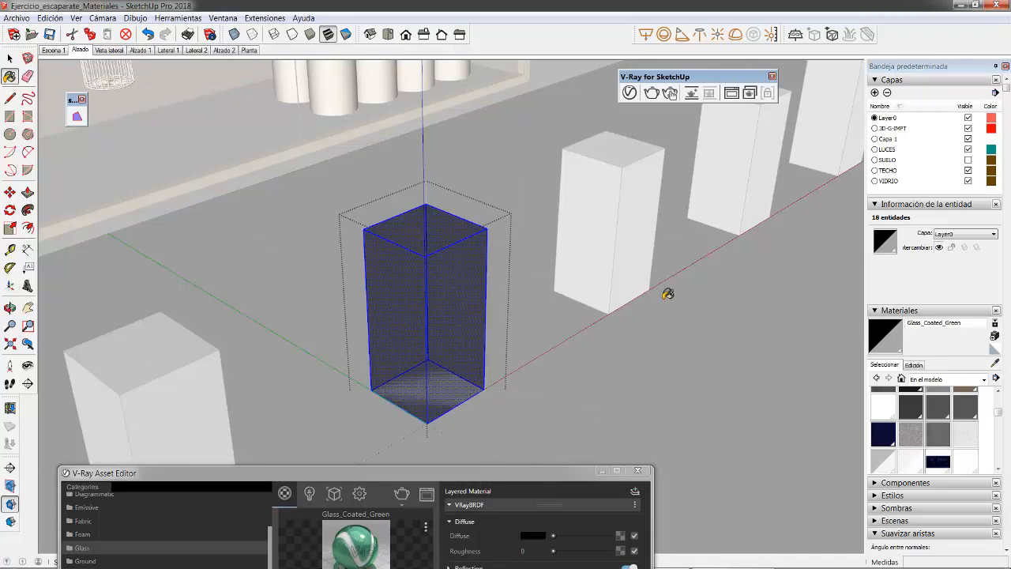
# Step: Leave the block's group and render the view of the green glass and weathered metal blocks with V-Ray
pyautogui.moveTo(683, 85)
pyautogui.mouseDown()
pyautogui.moveTo(625, 163)
pyautogui.moveTo(616, 159)
pyautogui.mouseUp()
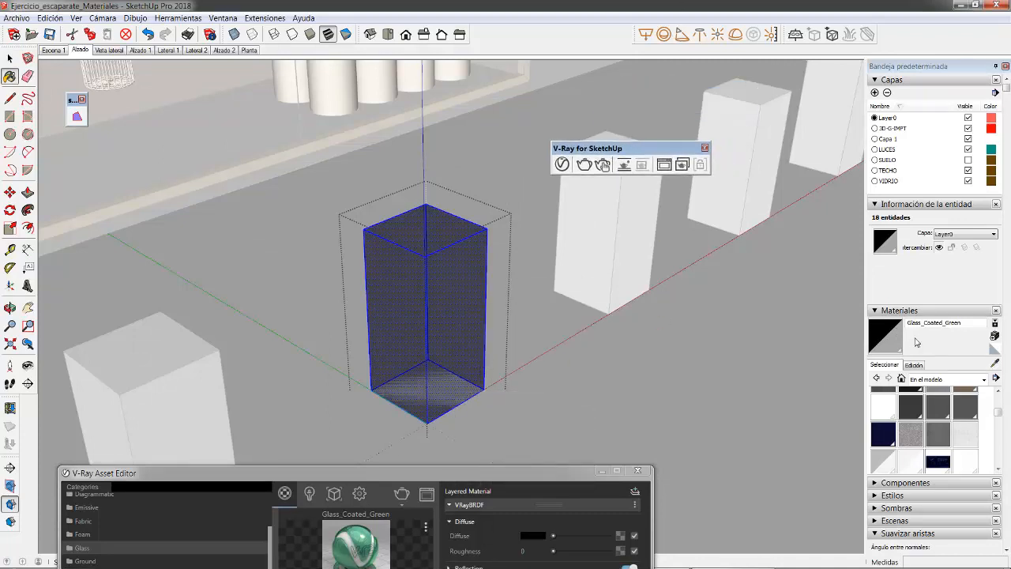
pyautogui.moveTo(376, 472); pyautogui.dragTo(388, 281)
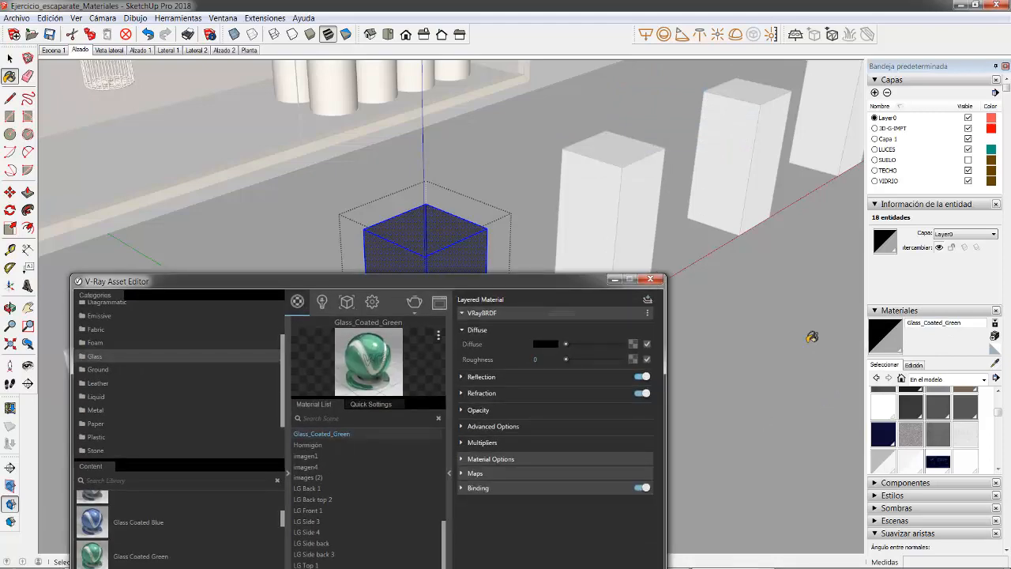
pyautogui.moveTo(504, 280); pyautogui.dragTo(512, 505)
pyautogui.press('space')
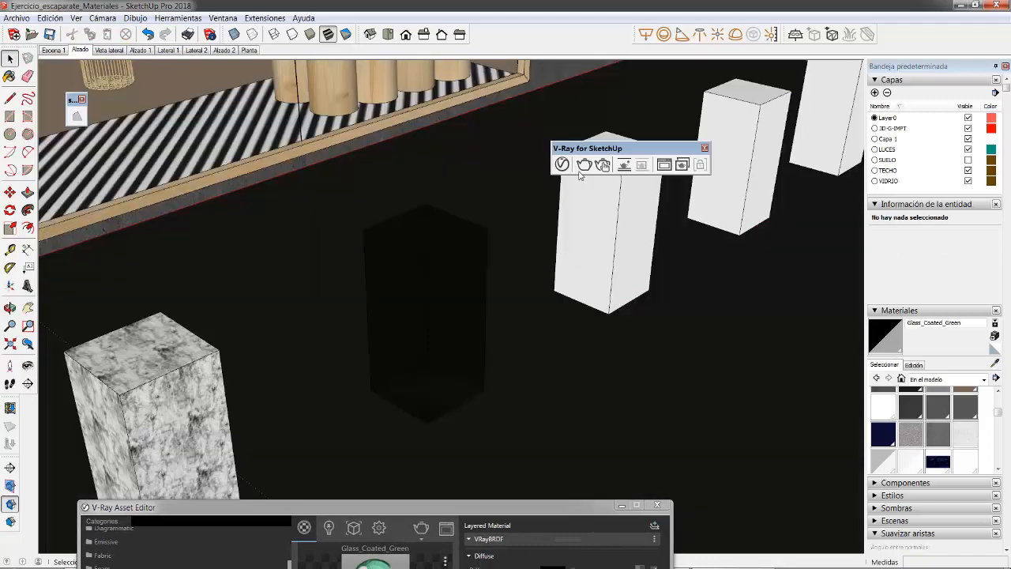
pyautogui.click(582, 164)
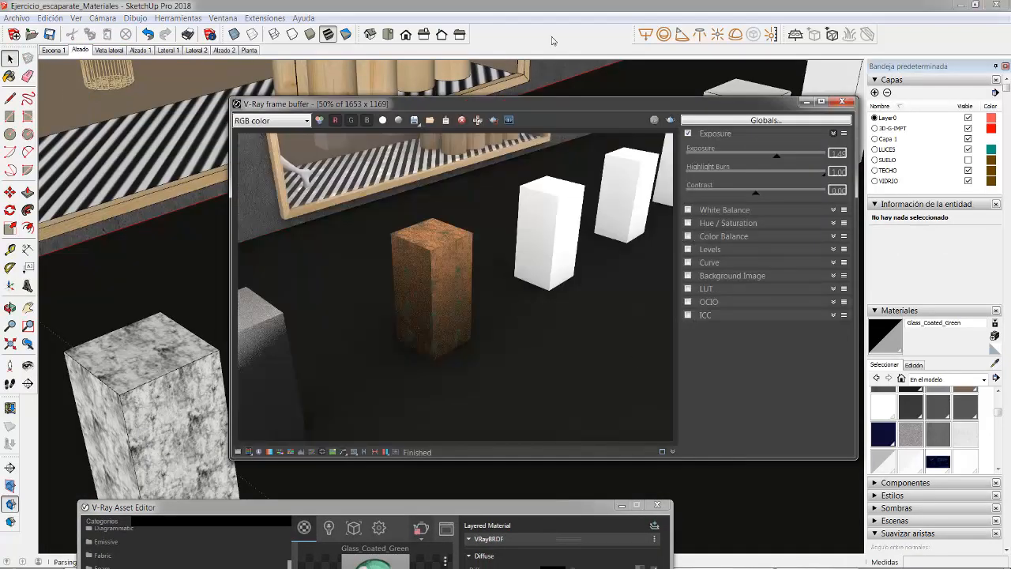
pyautogui.moveTo(550, 105); pyautogui.dragTo(568, 88)
pyautogui.click(552, 191)
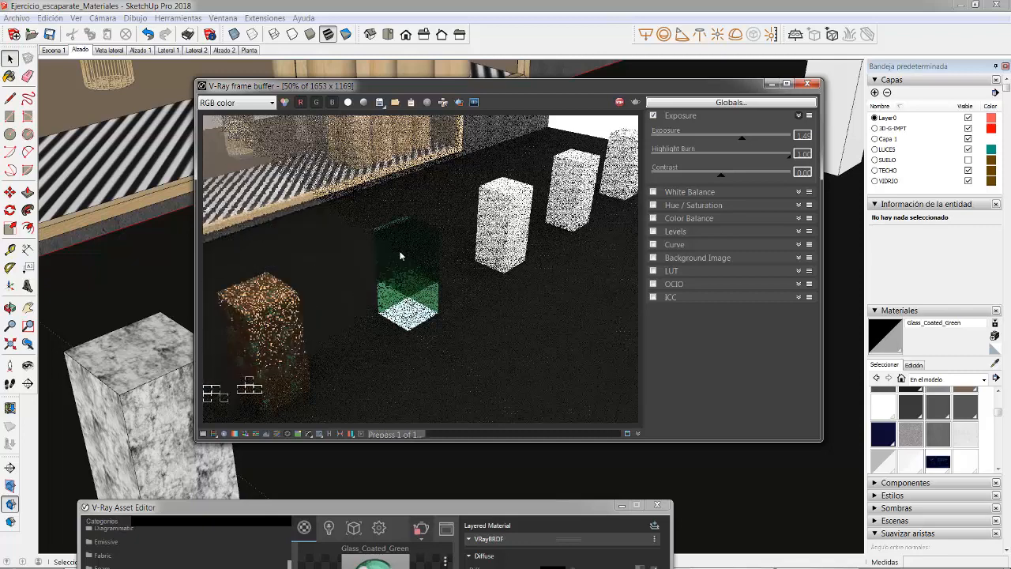
# Step: Examine the green glass block in the ongoing render up close and at reduced zoom levels
pyautogui.doubleClick(400, 285)
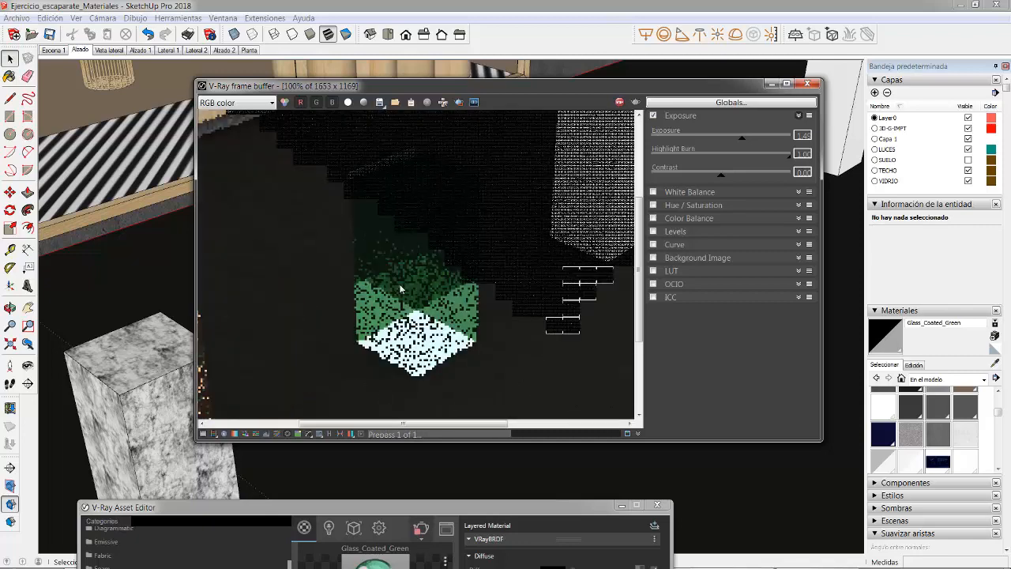
pyautogui.scroll(-1, 414, 285)
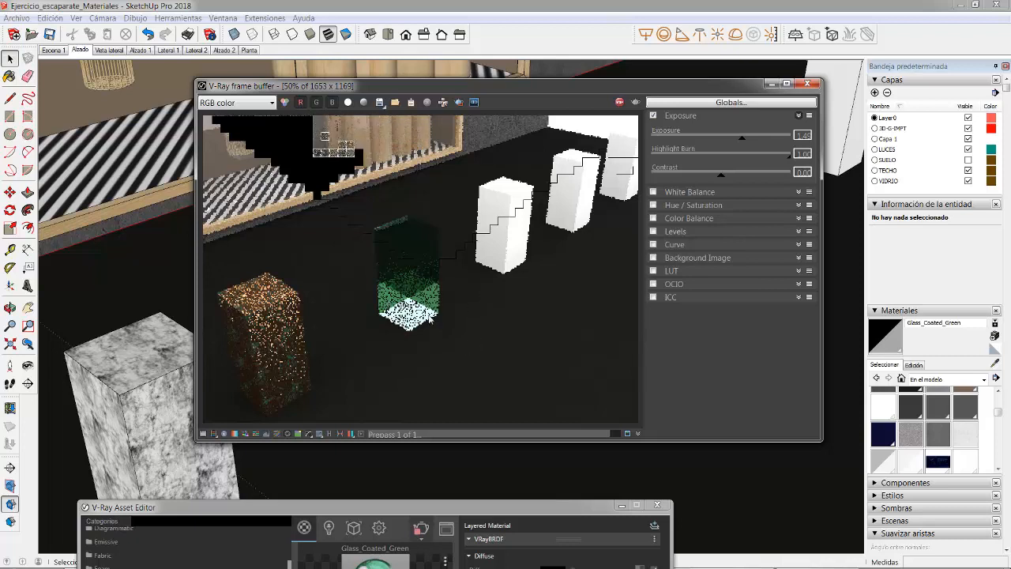
pyautogui.scroll(-1, 479, 248)
pyautogui.scroll(1, 479, 248)
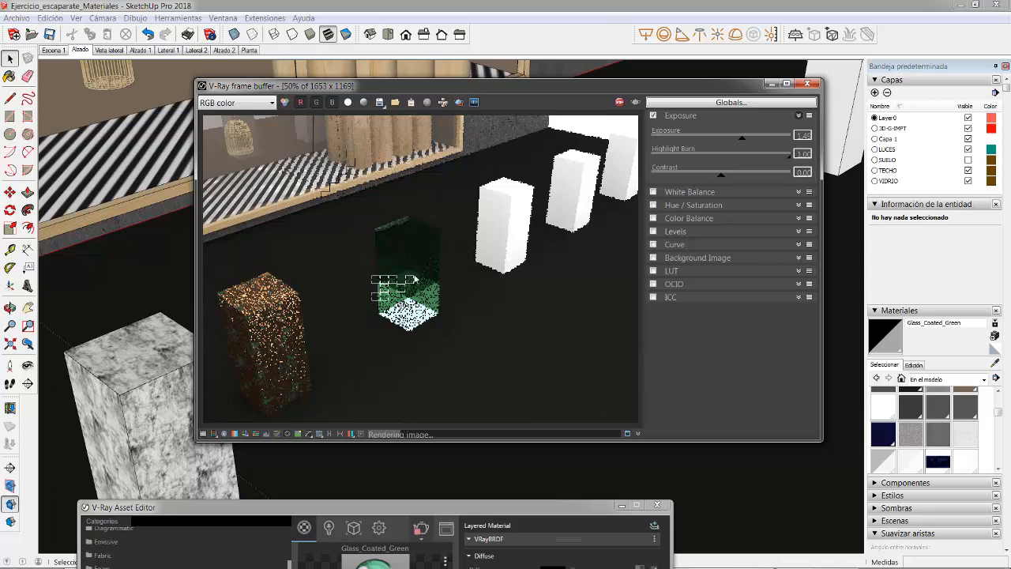
pyautogui.scroll(1, 410, 289)
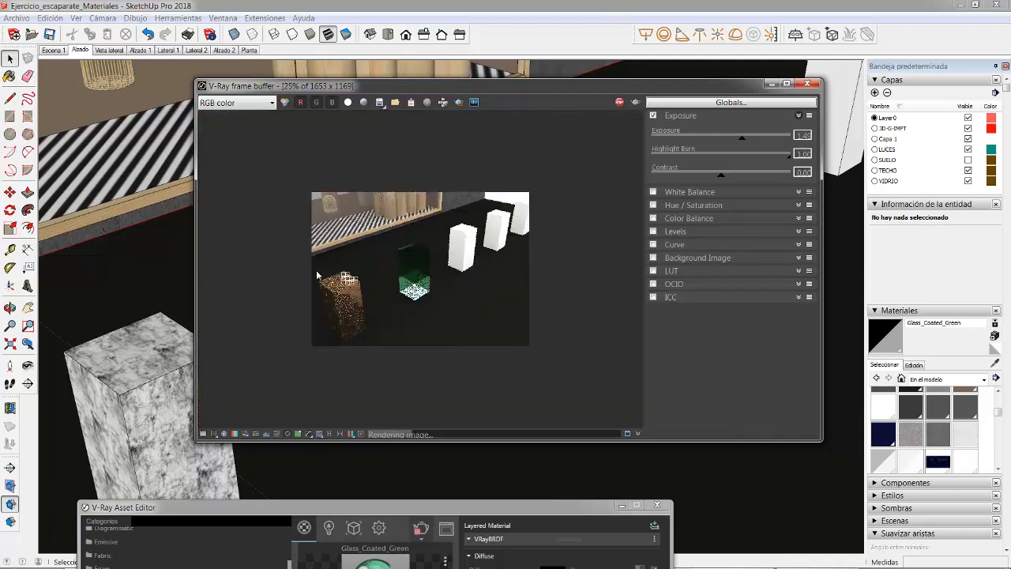
pyautogui.scroll(1, 388, 286)
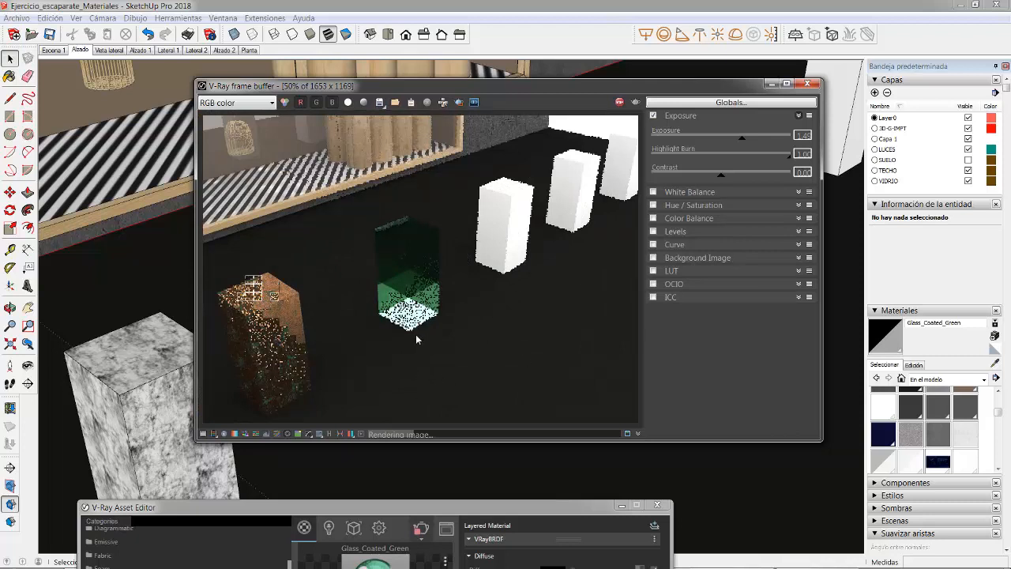
pyautogui.scroll(-2, 478, 250)
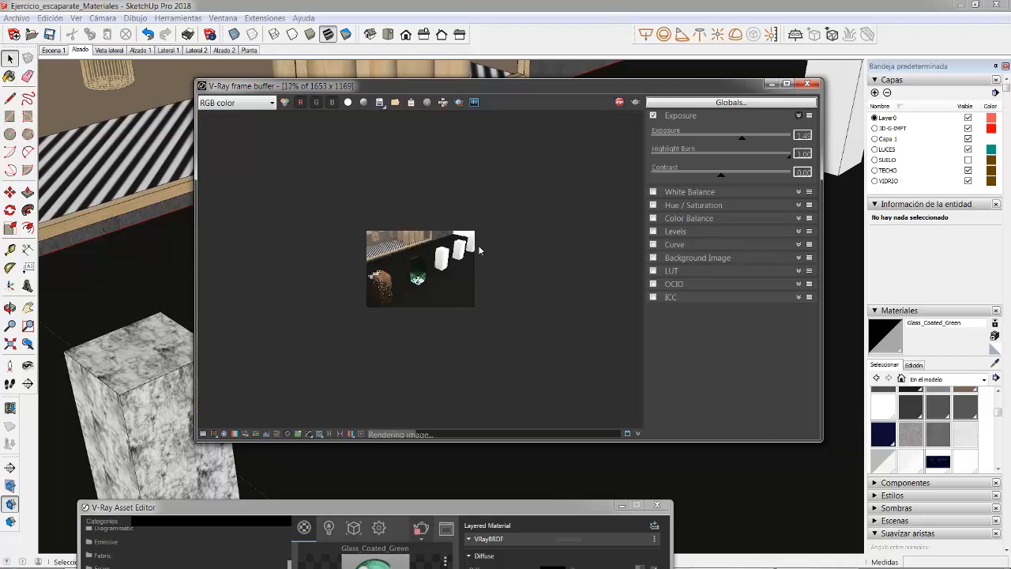
pyautogui.scroll(1, 479, 251)
pyautogui.scroll(1, 335, 290)
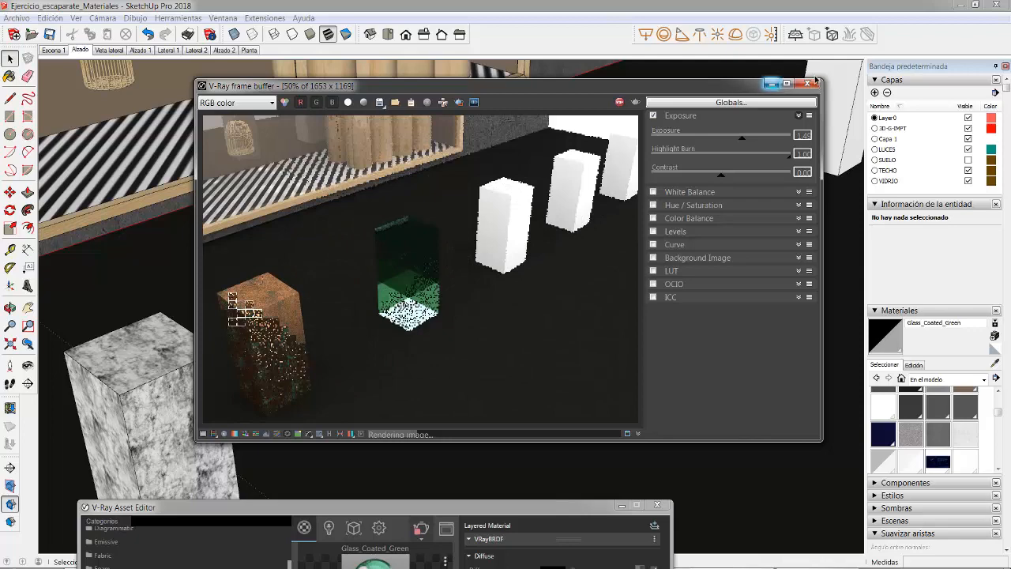
# Step: Close the render and add CarPaint Flakes SignalBlue from the library's Carpaint category to the scene's materials
pyautogui.click(811, 84)
pyautogui.moveTo(546, 249)
pyautogui.keyDown('shift'); pyautogui.mouseDown(button='middle')
pyautogui.moveTo(412, 308)
pyautogui.moveTo(225, 359)
pyautogui.mouseUp(button='middle'); pyautogui.keyUp('shift')
pyautogui.scroll(2, 311, 333)
pyautogui.keyDown('shift'); pyautogui.moveTo(314, 331); pyautogui.dragTo(397, 299, button='middle'); pyautogui.keyUp('shift')
pyautogui.moveTo(375, 508); pyautogui.dragTo(408, 243)
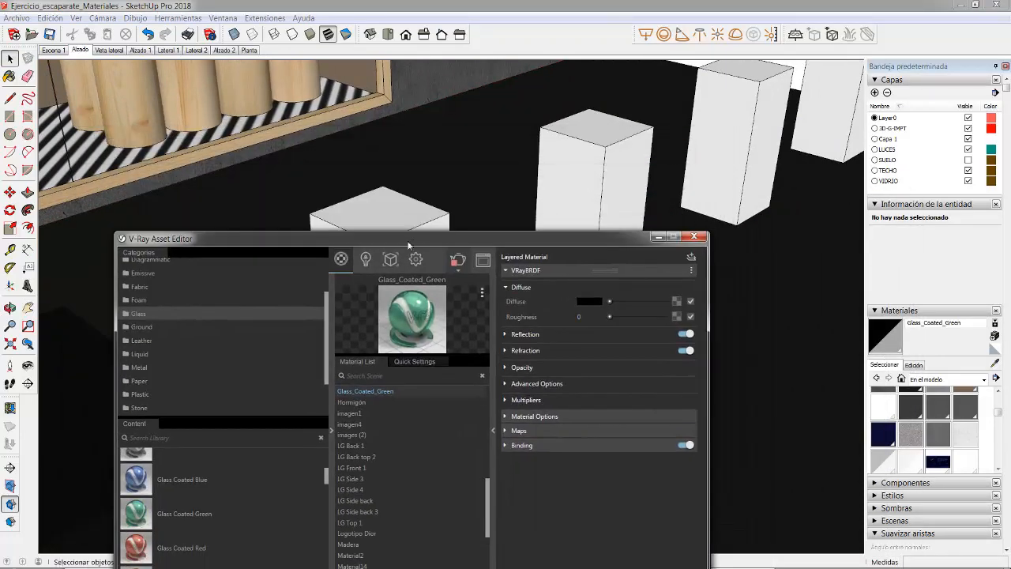
pyautogui.moveTo(326, 332); pyautogui.dragTo(330, 289)
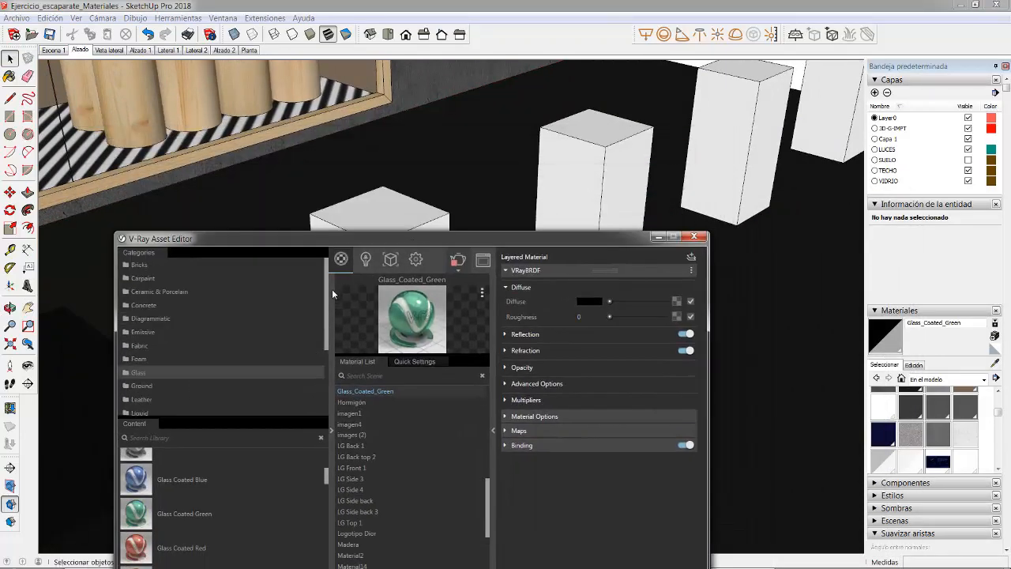
pyautogui.click(140, 279)
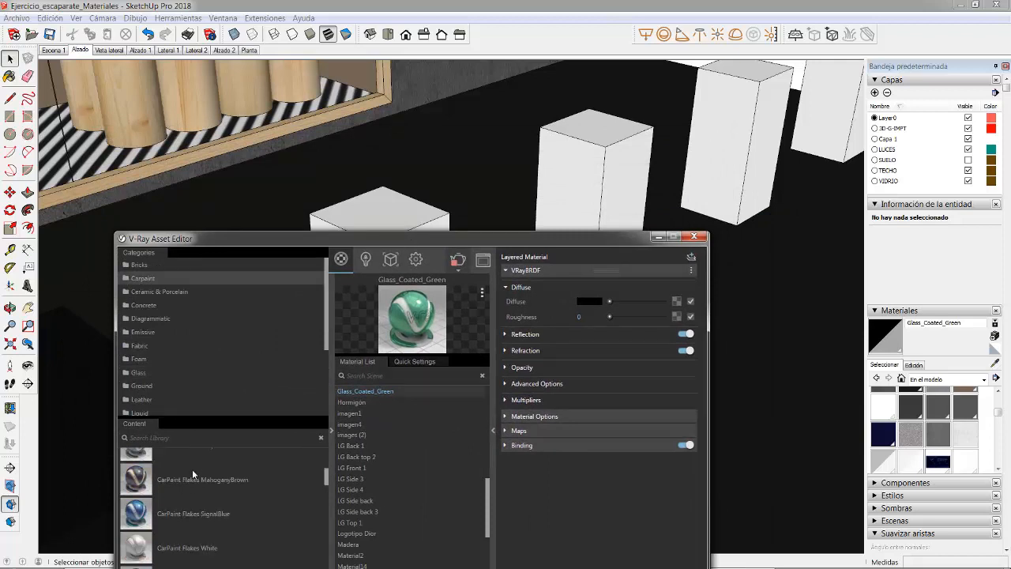
pyautogui.moveTo(146, 515); pyautogui.dragTo(407, 446)
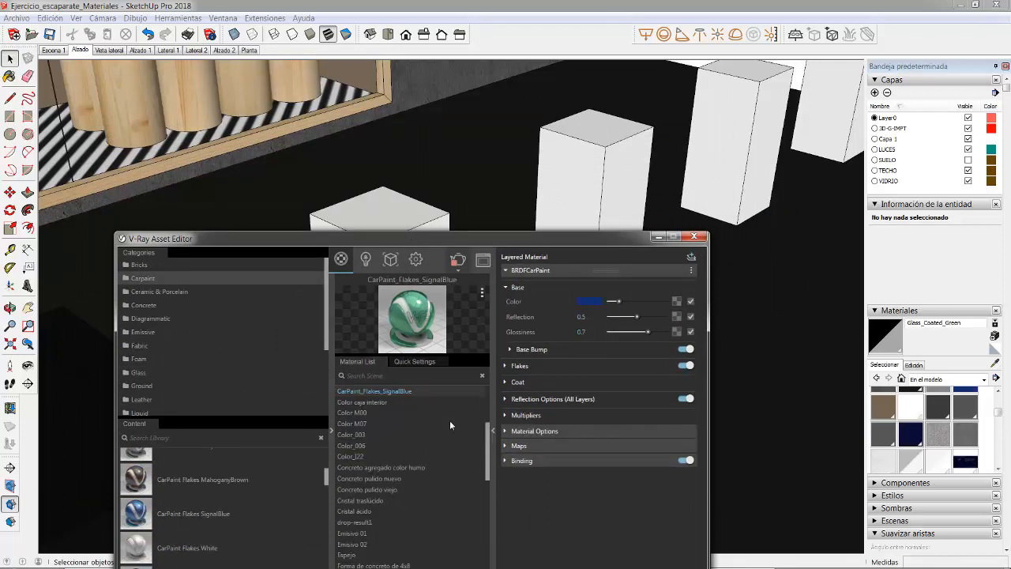
# Step: Open the nearest white block's group, select all its geometry and apply the CarPaint_Flakes_SignalBlue material to it
pyautogui.click(382, 227)
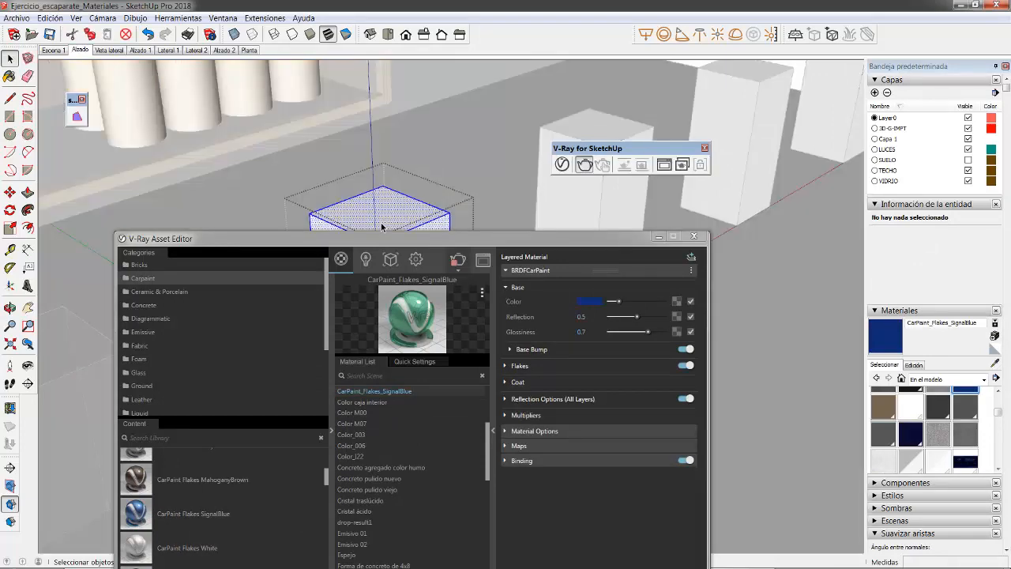
pyautogui.click(485, 391)
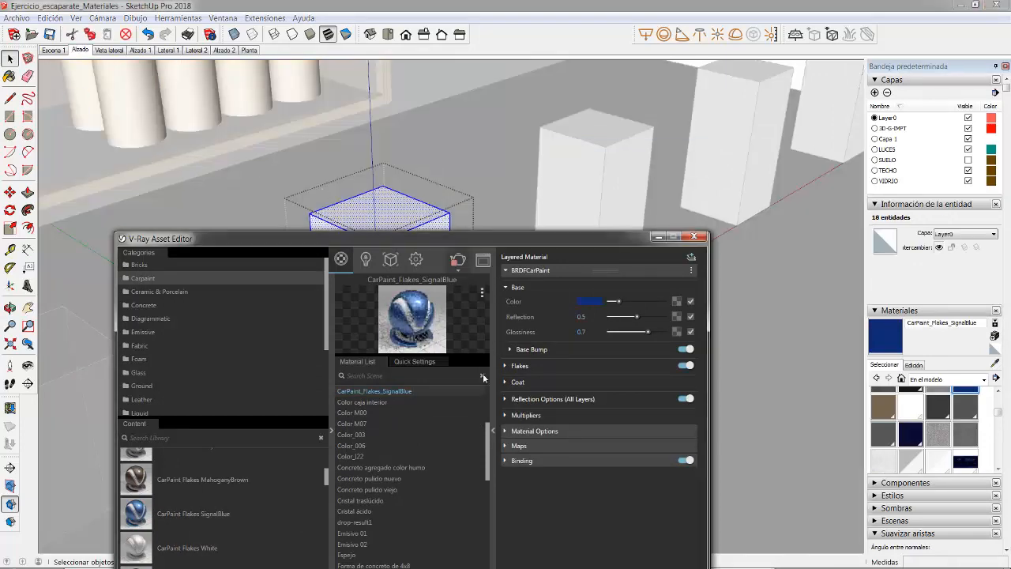
pyautogui.moveTo(522, 237); pyautogui.dragTo(458, 422)
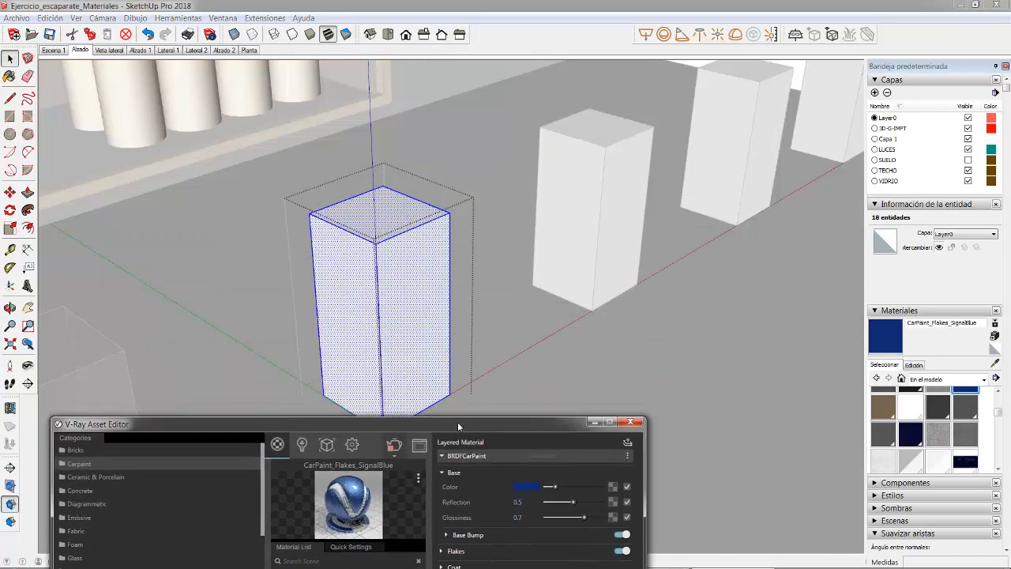
pyautogui.click(876, 341)
pyautogui.click(429, 266)
# Step: Reverse the selected block's faces and apply CarPaint_Flakes_SignalBlue to them again
pyautogui.rightClick(429, 266)
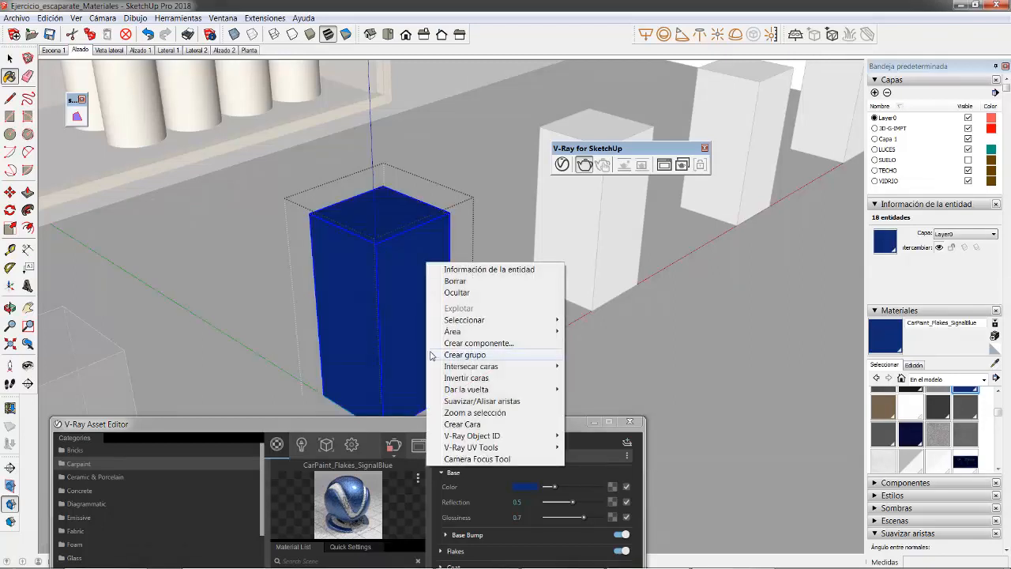
pyautogui.click(459, 377)
pyautogui.click(419, 299)
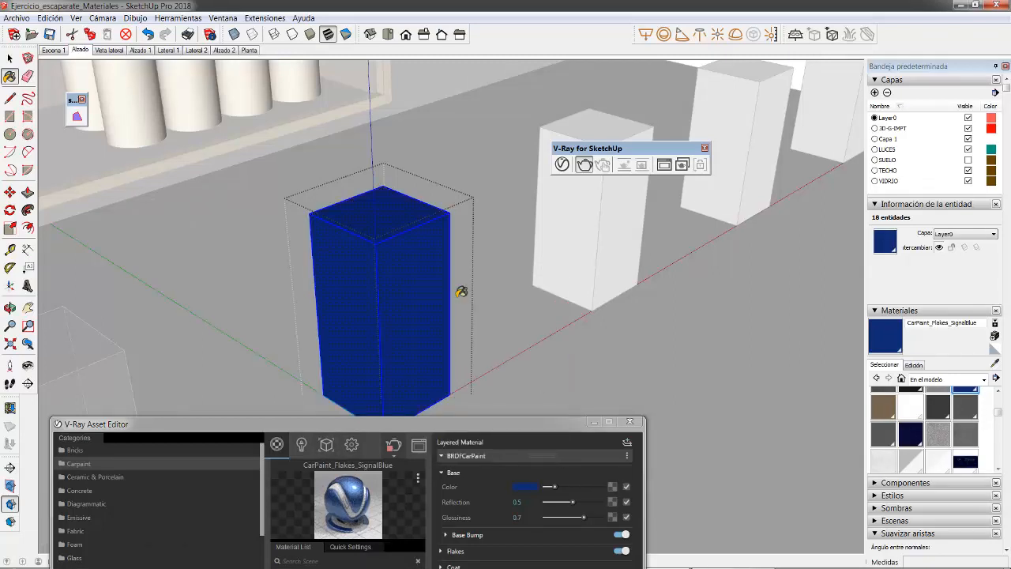
# Step: Leave the block's group and render the view of the blue car-paint block with V-Ray
pyautogui.click(9, 58)
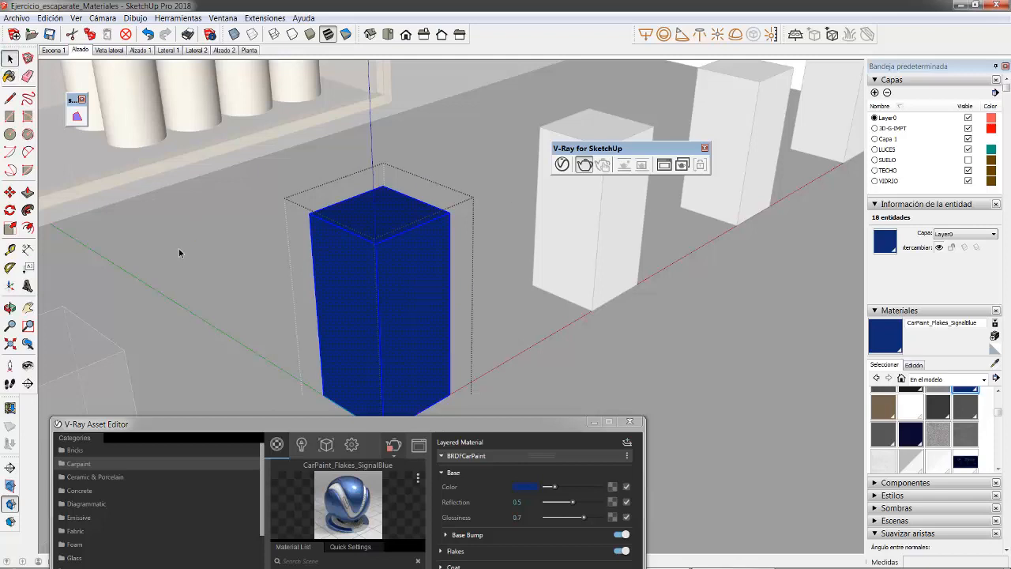
pyautogui.click(494, 206)
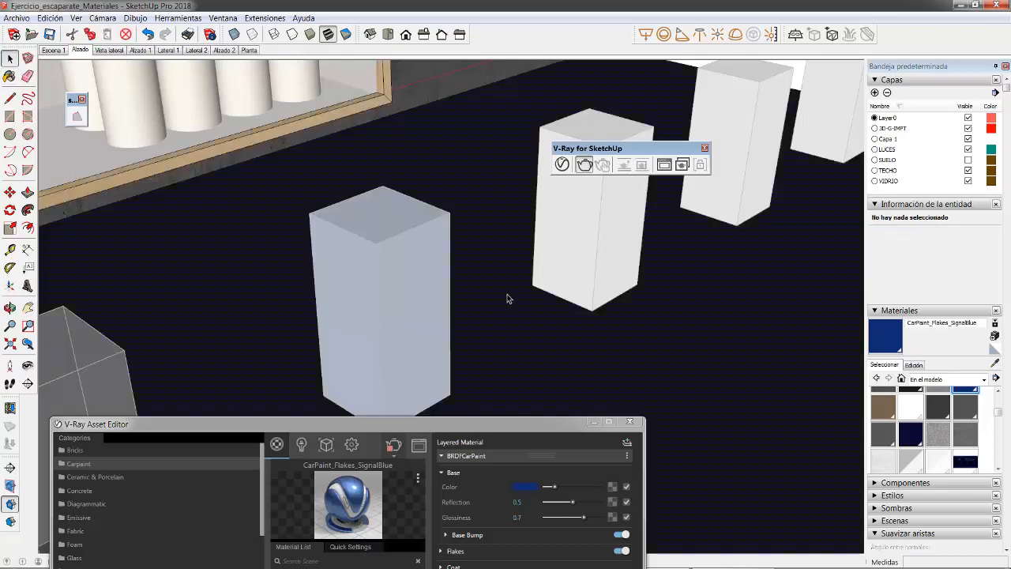
pyautogui.click(585, 165)
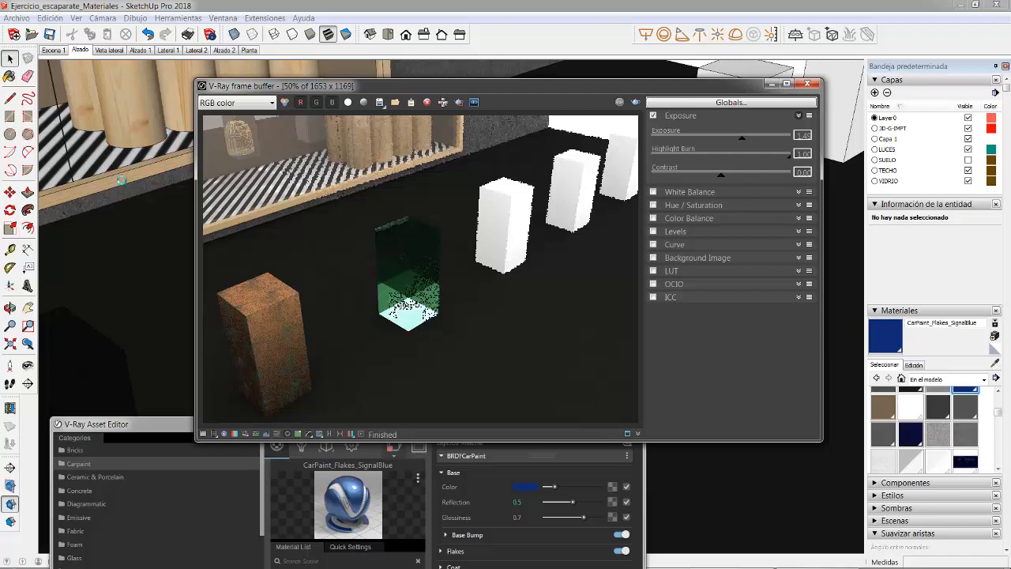
pyautogui.click(145, 134)
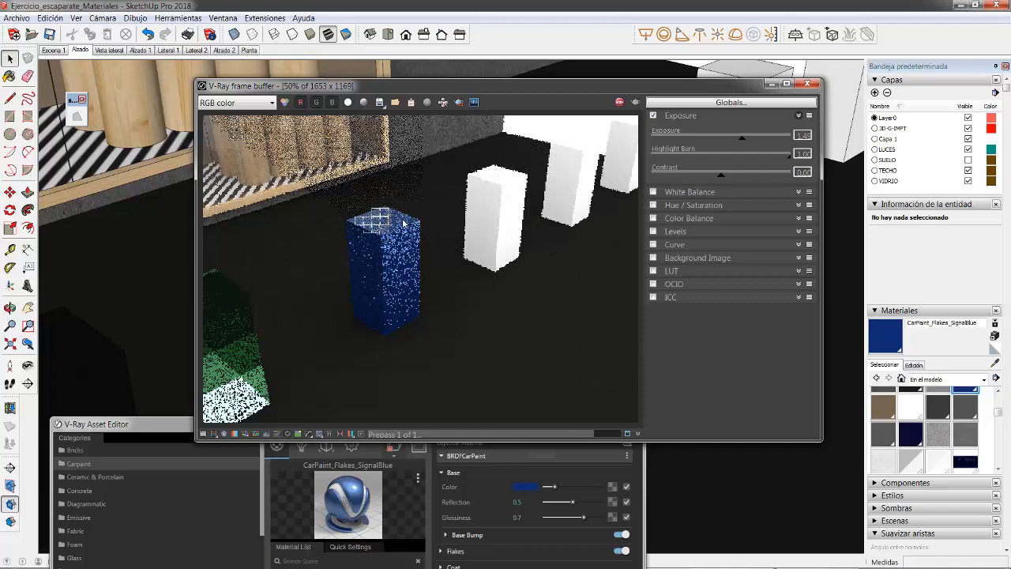
# Step: Examine the flake texture of the blue car-paint block in the ongoing render at several zoom levels
pyautogui.scroll(1, 386, 227)
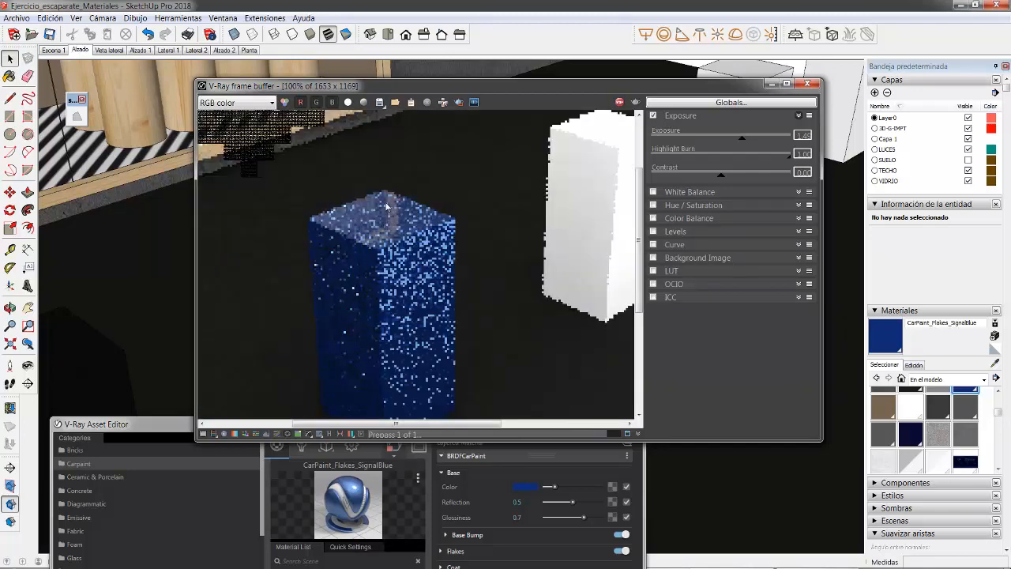
pyautogui.scroll(-1, 386, 227)
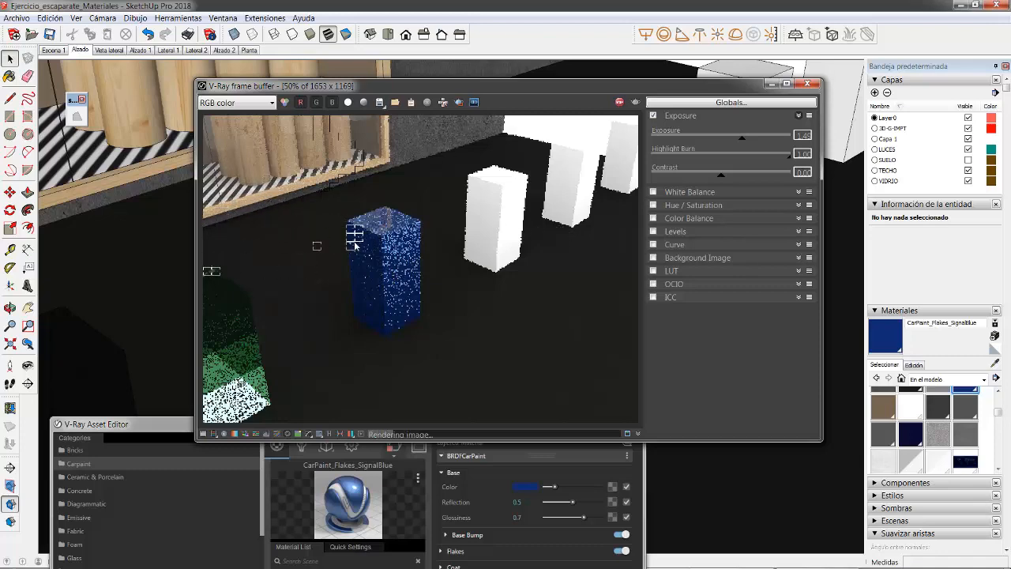
pyautogui.scroll(2, 355, 243)
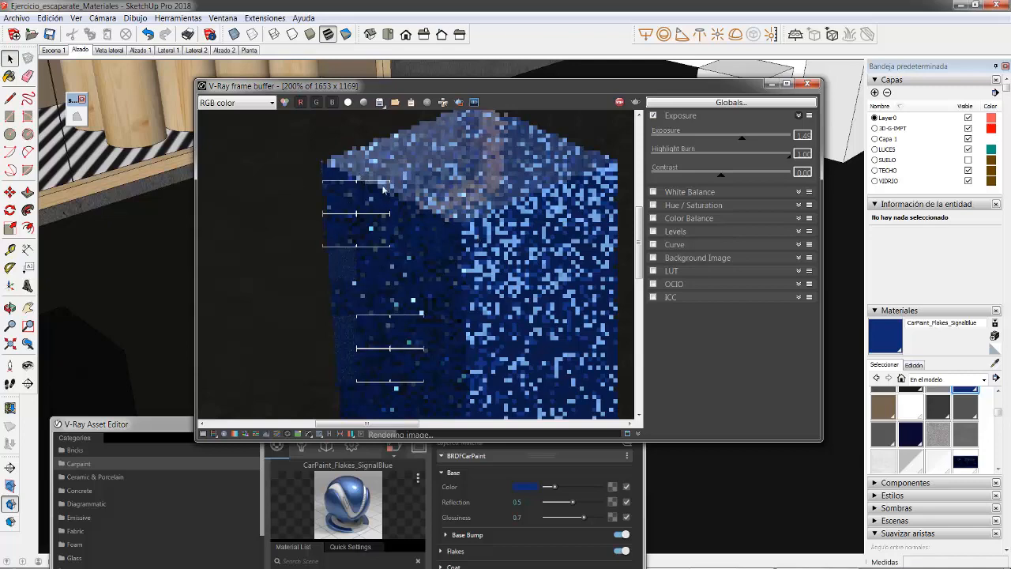
pyautogui.scroll(2, 351, 279)
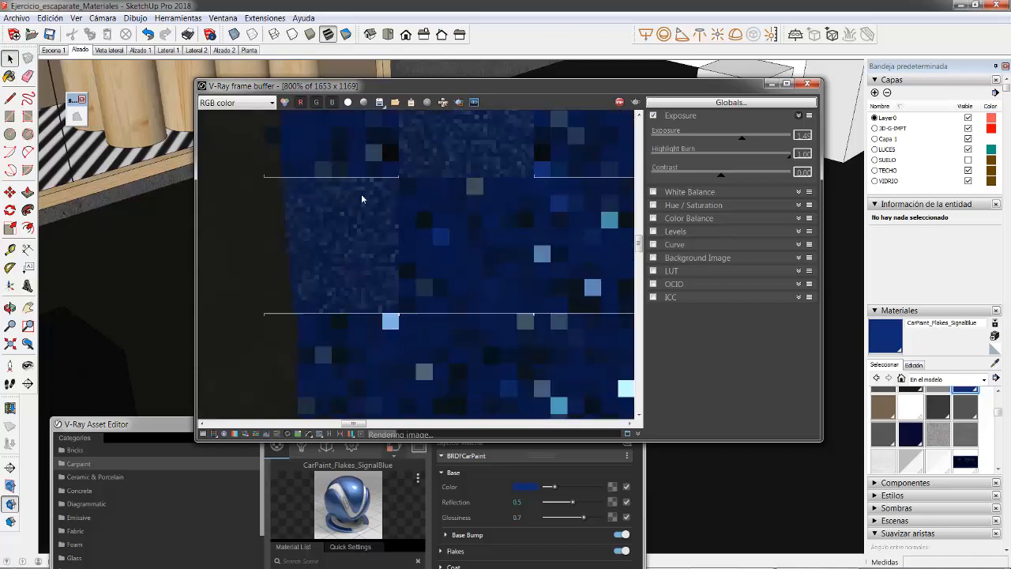
pyautogui.scroll(-2, 385, 227)
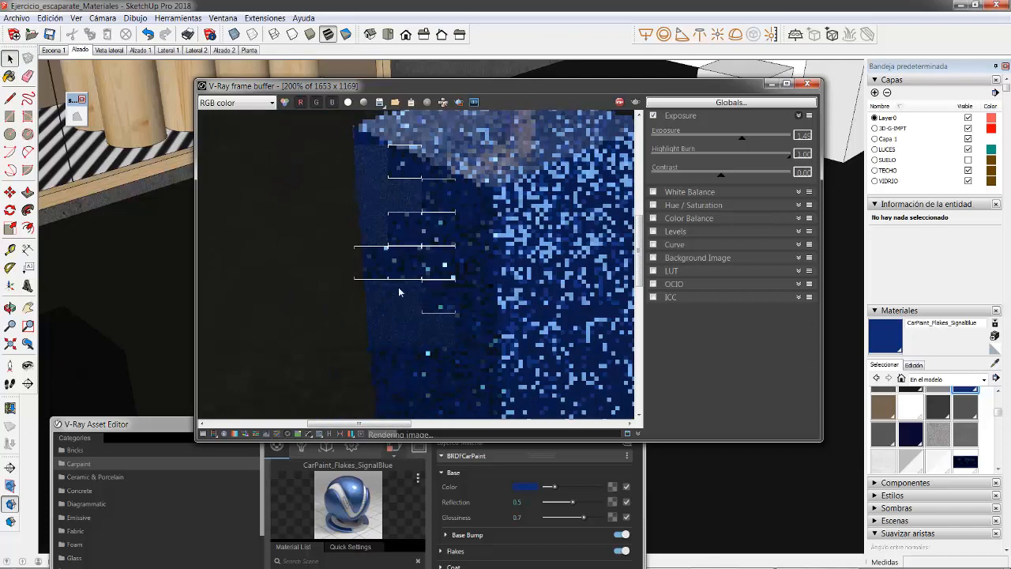
pyautogui.scroll(-1, 379, 295)
pyautogui.scroll(2, 380, 296)
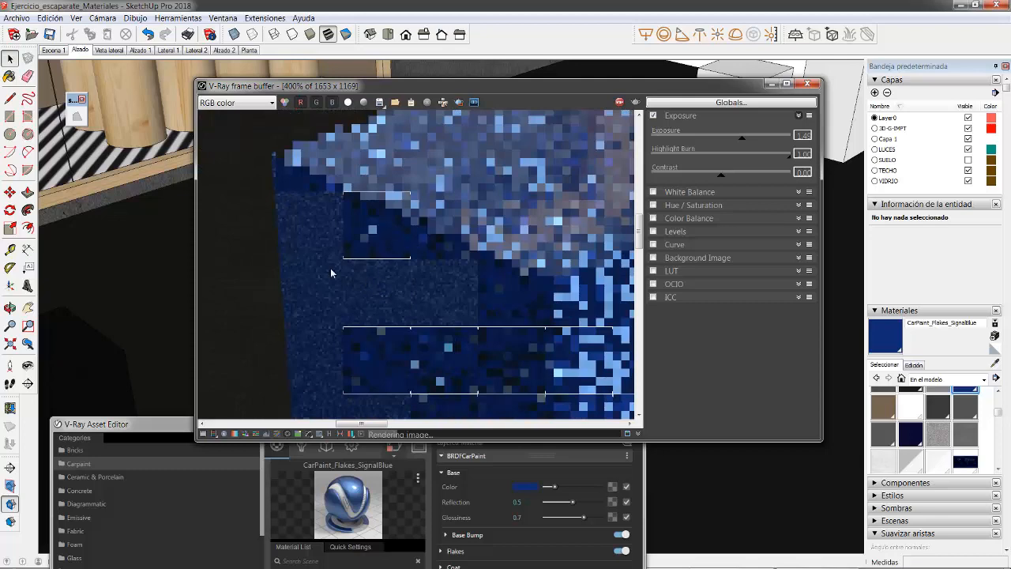
pyautogui.scroll(-2, 336, 265)
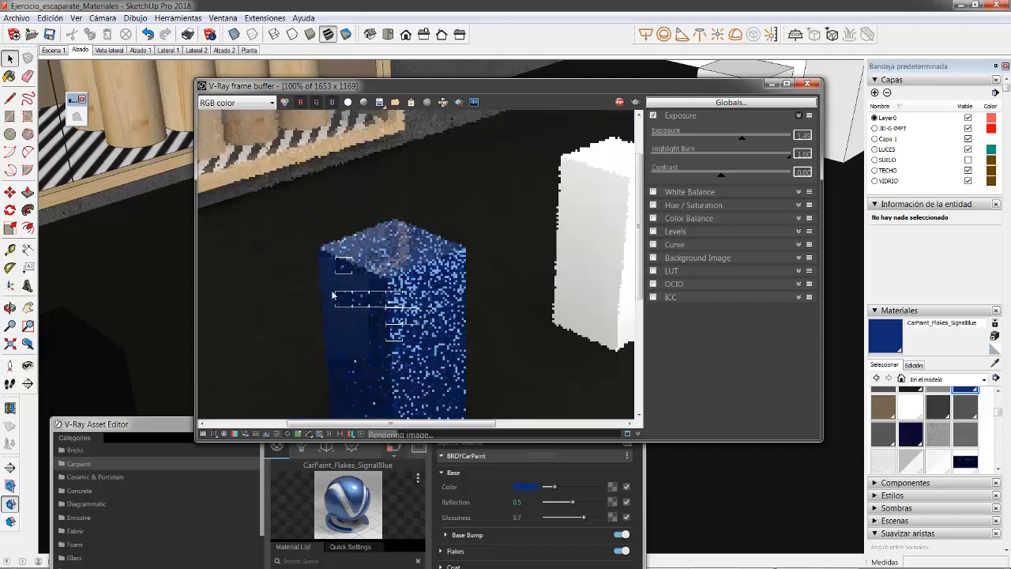
pyautogui.scroll(2, 331, 289)
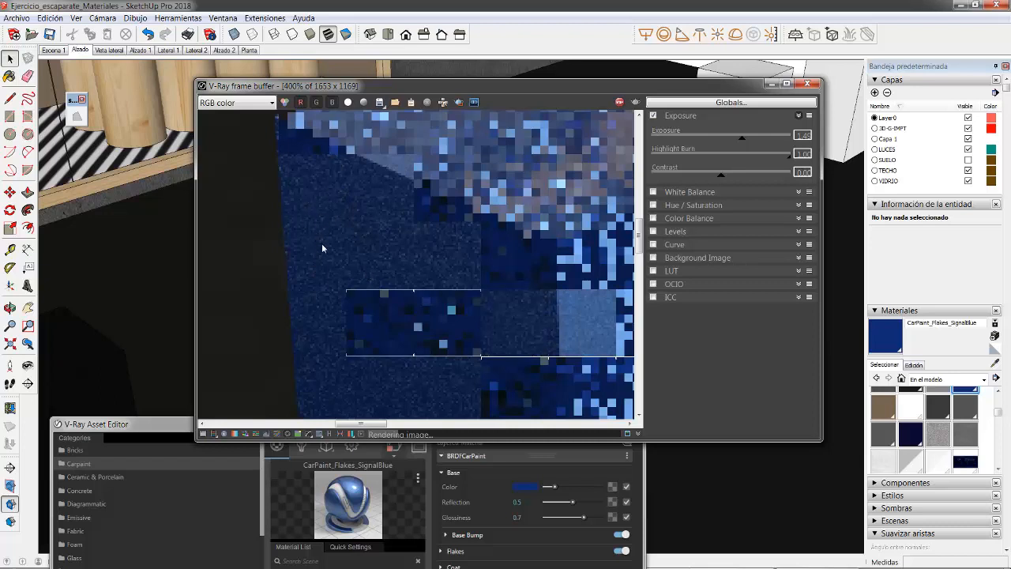
pyautogui.scroll(-1, 330, 221)
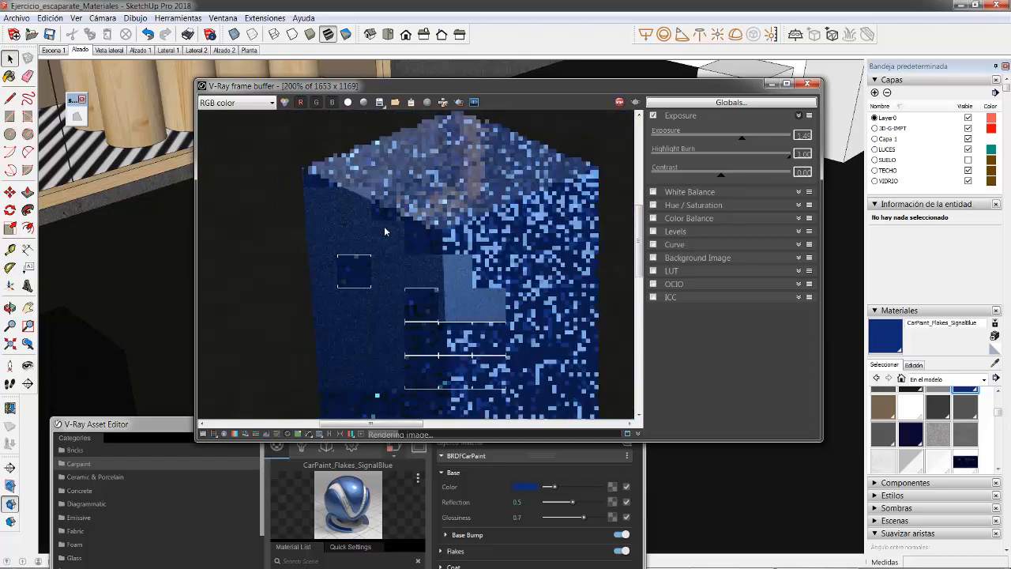
pyautogui.scroll(-1, 384, 231)
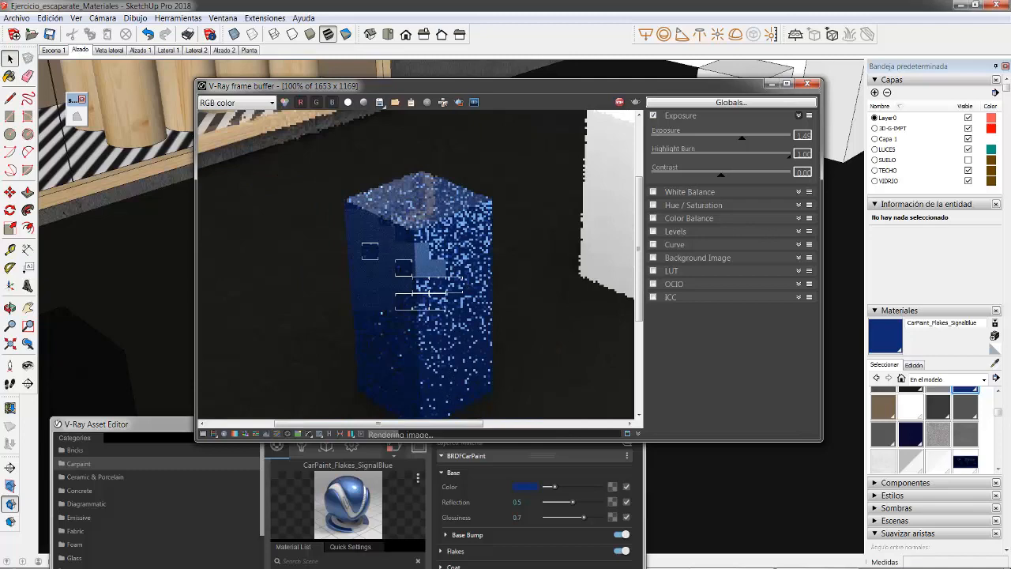
pyautogui.press('super')
pyautogui.click(570, 559)
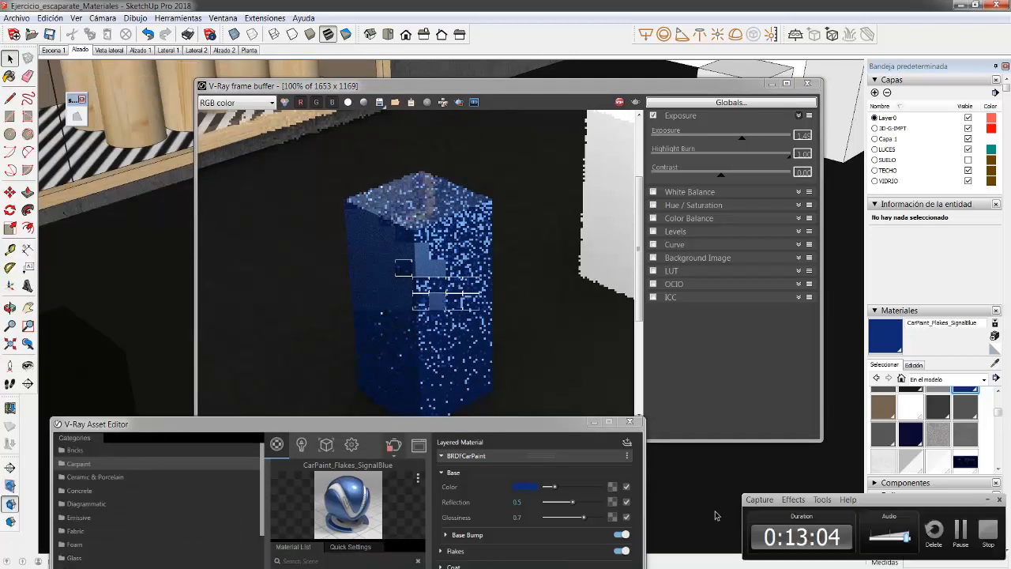
pyautogui.click(987, 500)
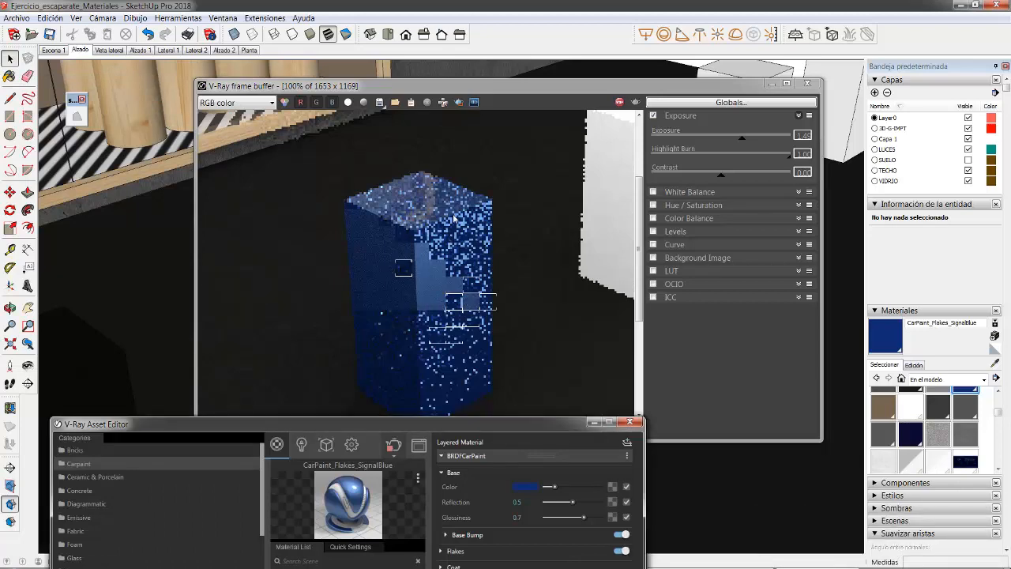
pyautogui.moveTo(442, 424); pyautogui.dragTo(448, 163)
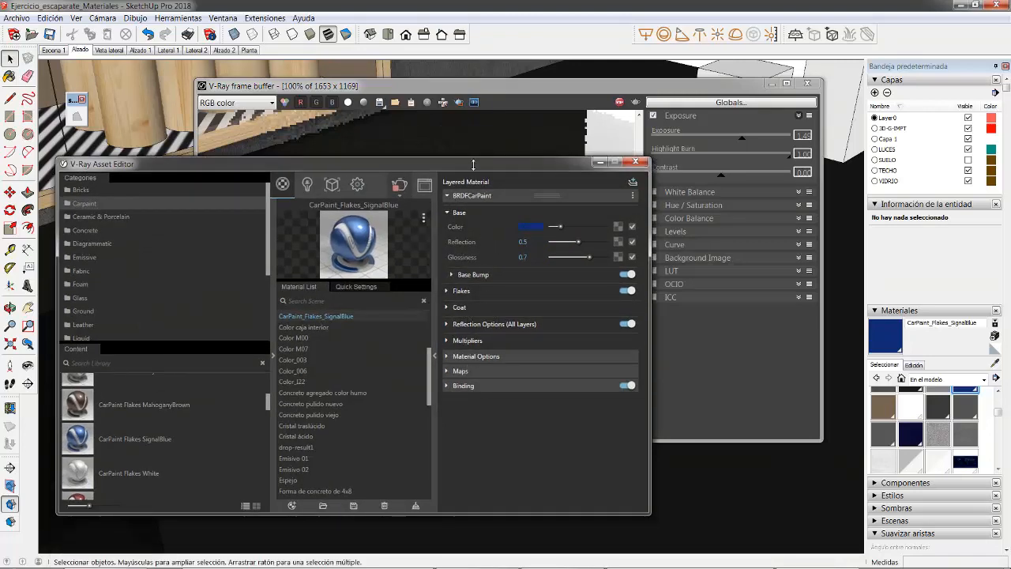
pyautogui.moveTo(470, 165); pyautogui.dragTo(465, 439)
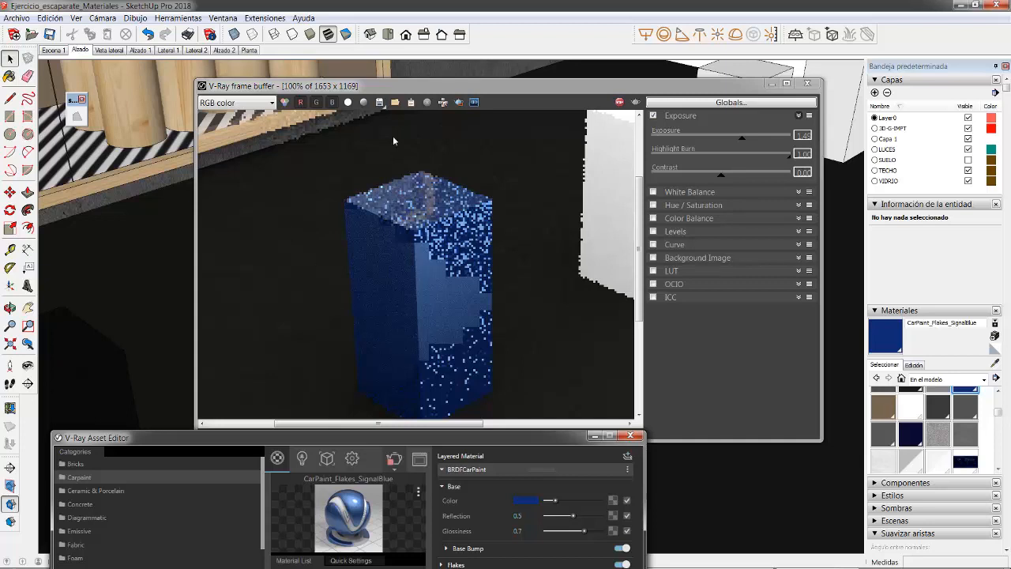
# Step: Compare the refined and unrefined areas of the blue block in the render, up close and in the wider view
pyautogui.click(431, 278)
pyautogui.scroll(-1, 489, 259)
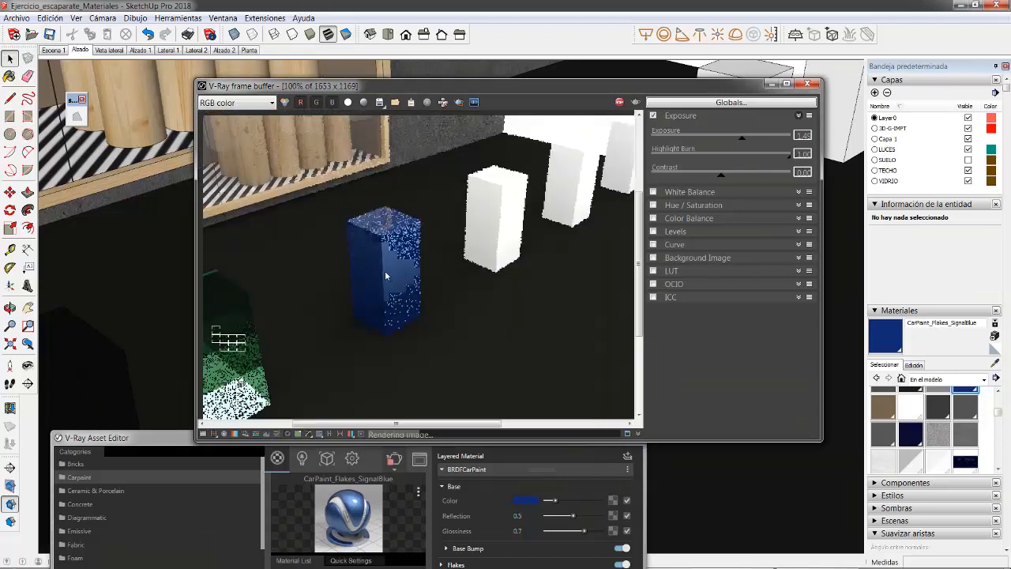
pyautogui.scroll(1, 385, 273)
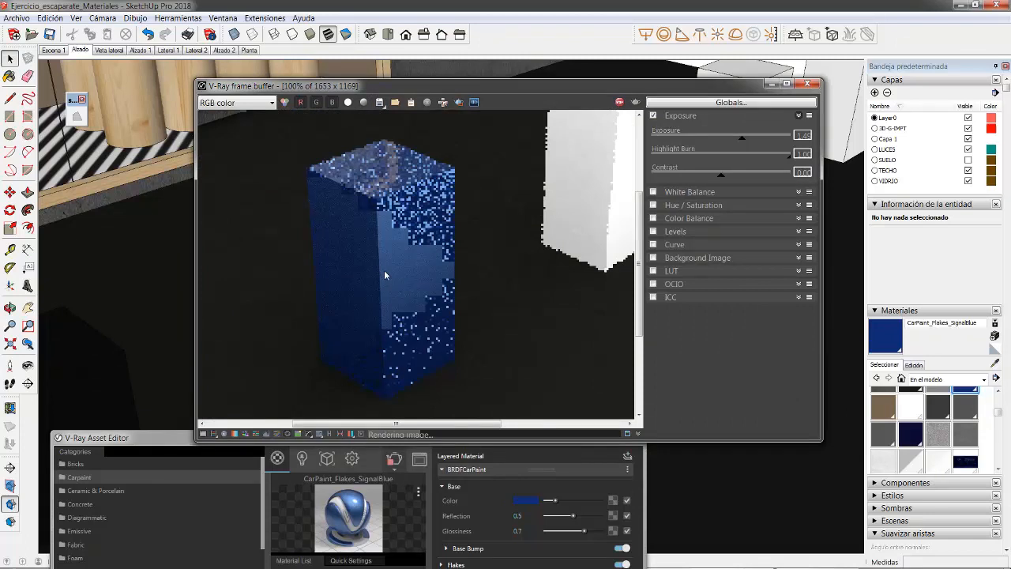
pyautogui.scroll(-1, 402, 271)
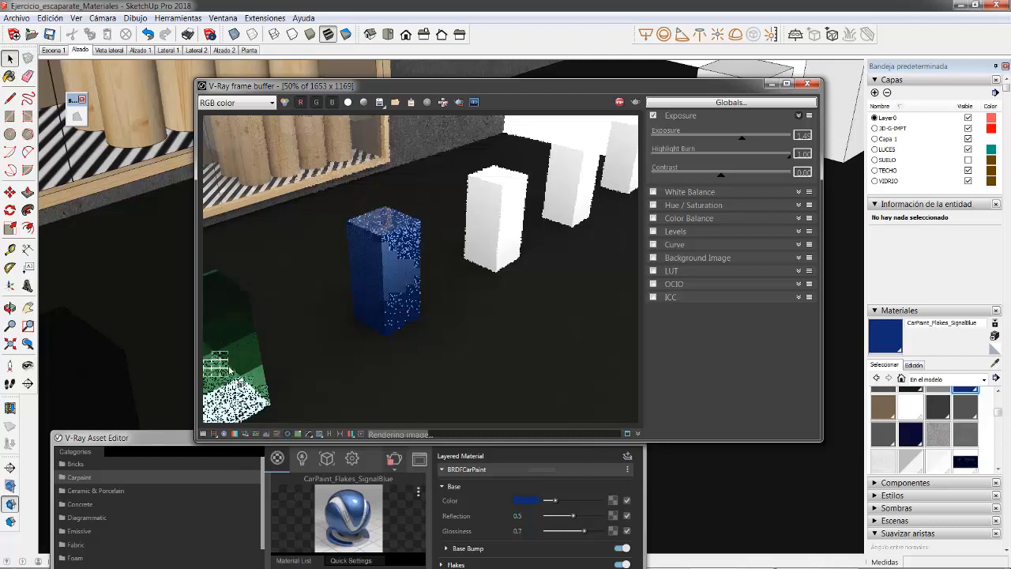
pyautogui.scroll(4, 375, 286)
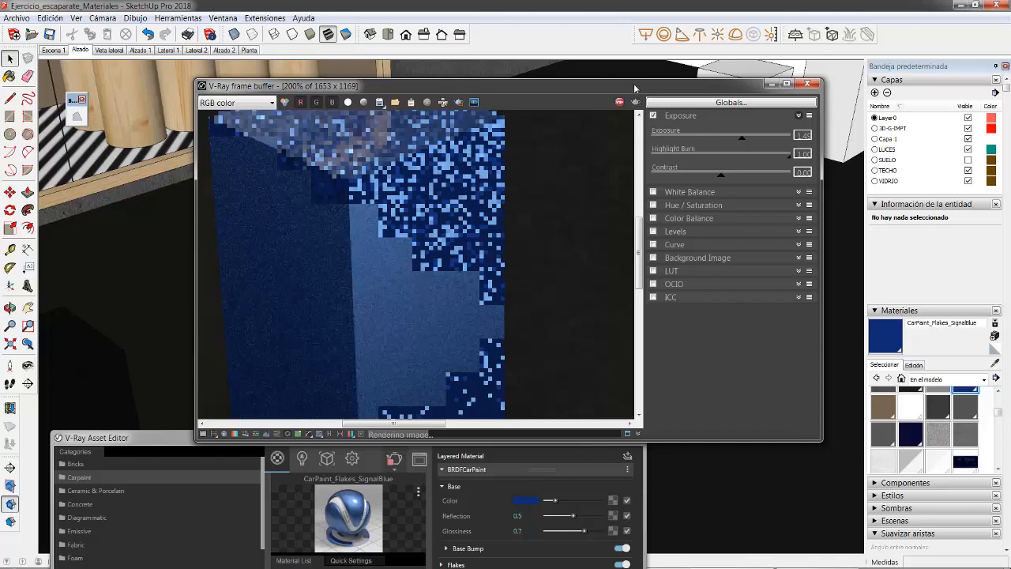
# Step: Move the render aside and add Flooring Parquet Parallel C01 120cm from the library's Wood & Laminate category to the scene's materials
pyautogui.moveTo(612, 85); pyautogui.dragTo(802, 509)
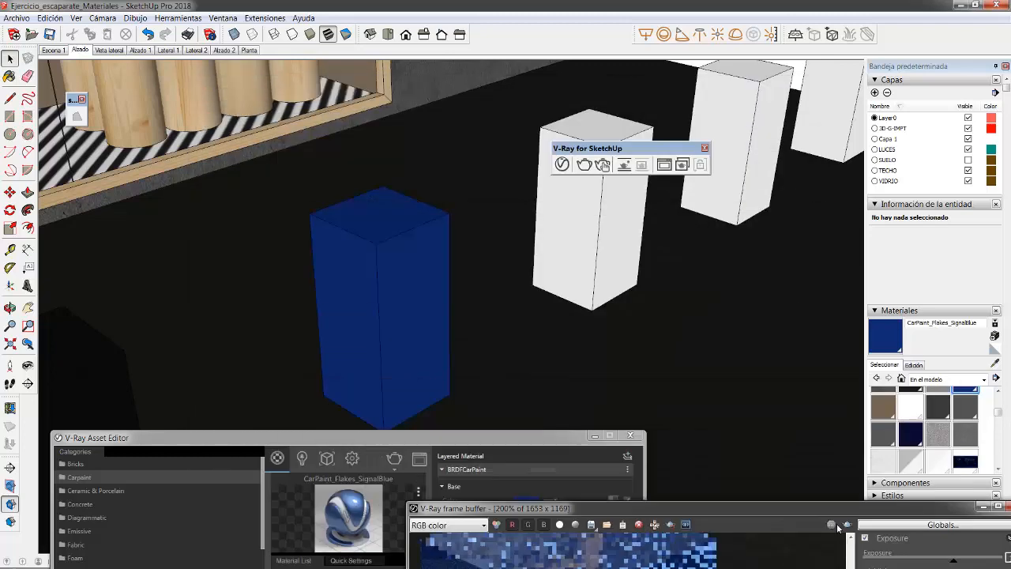
pyautogui.moveTo(517, 439); pyautogui.dragTo(526, 123)
pyautogui.scroll(-2, 170, 371)
pyautogui.scroll(-3, 131, 251)
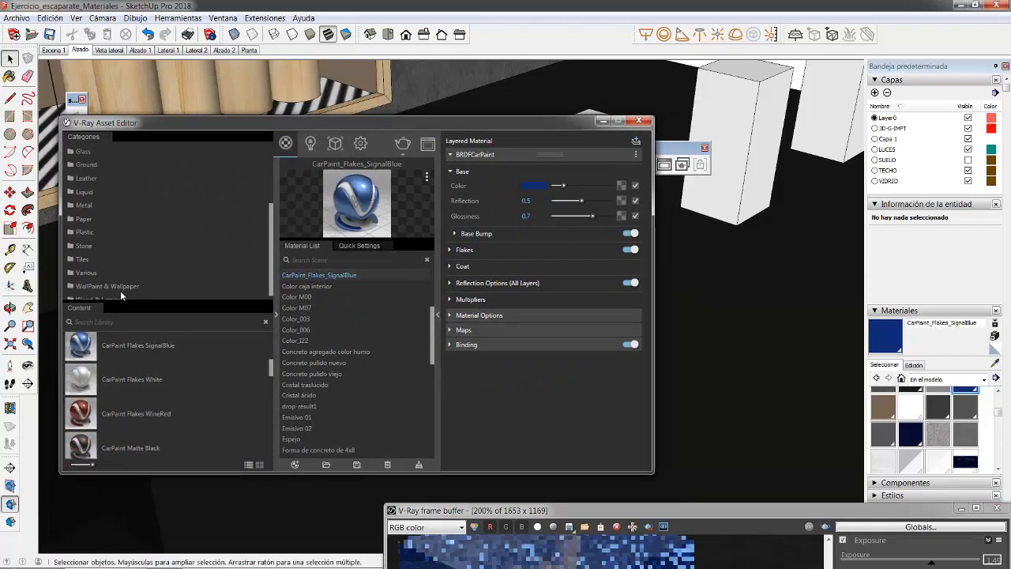
pyautogui.scroll(-1, 120, 291)
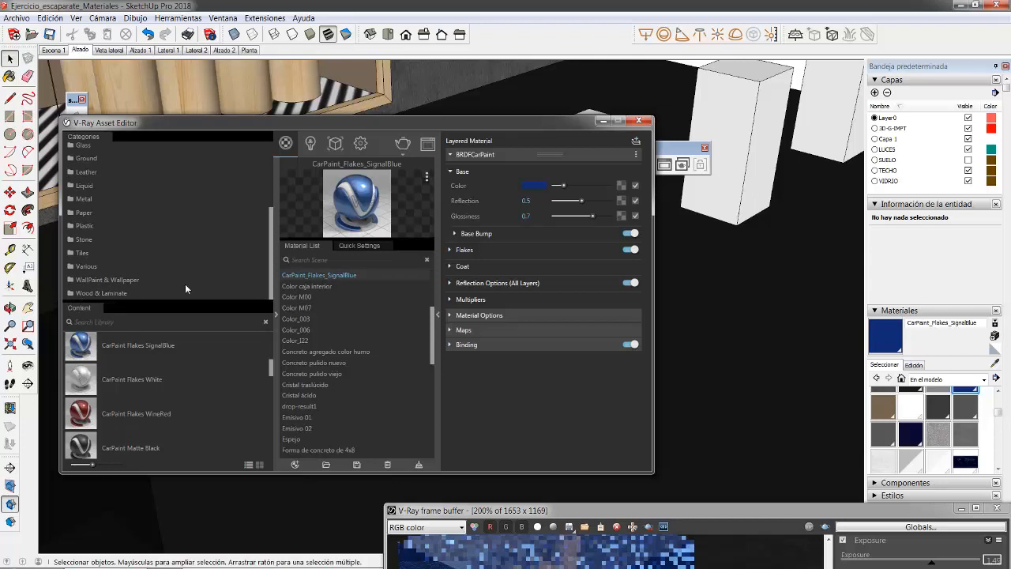
pyautogui.click(86, 293)
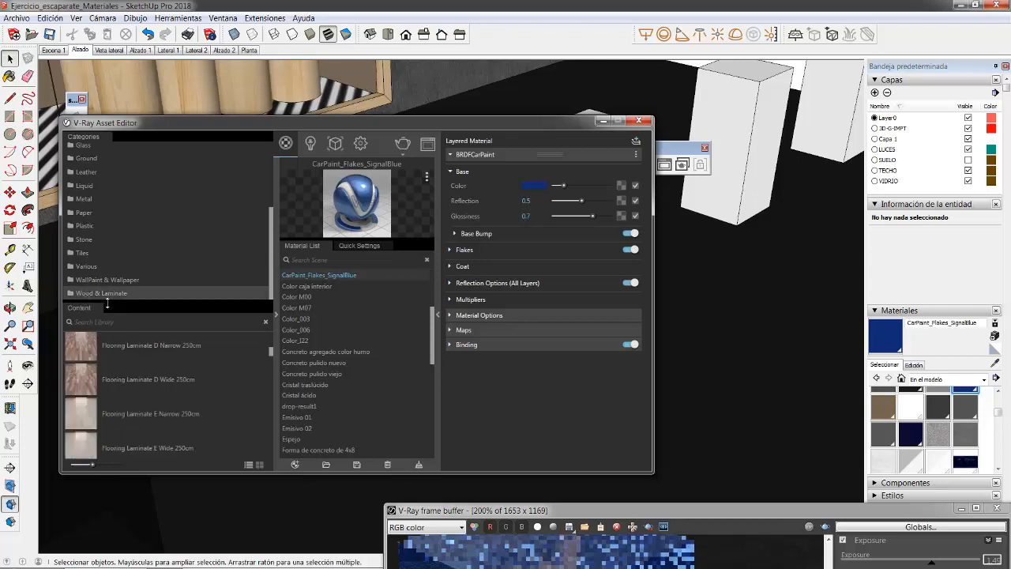
pyautogui.scroll(-5, 167, 378)
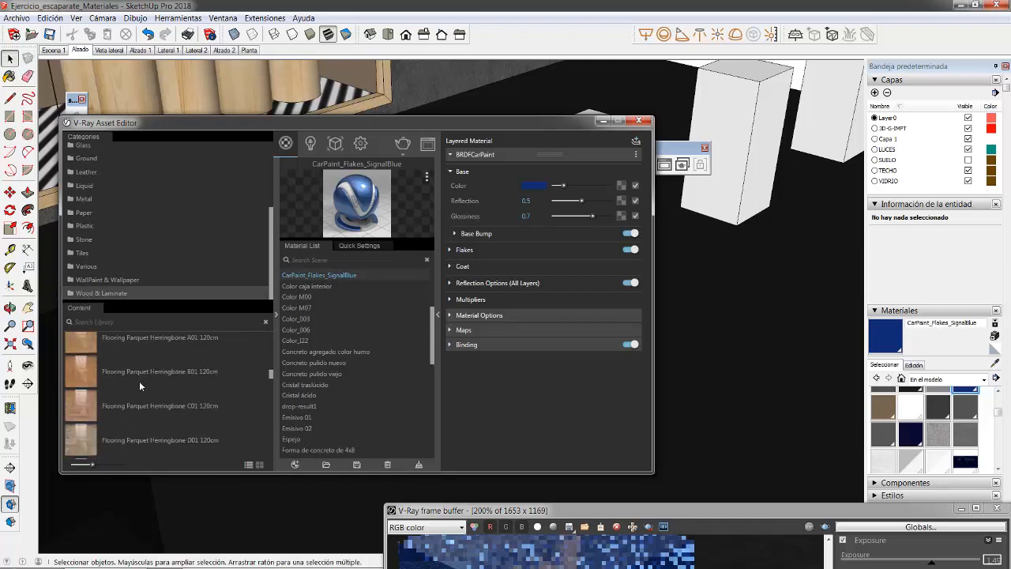
pyautogui.scroll(-3, 98, 383)
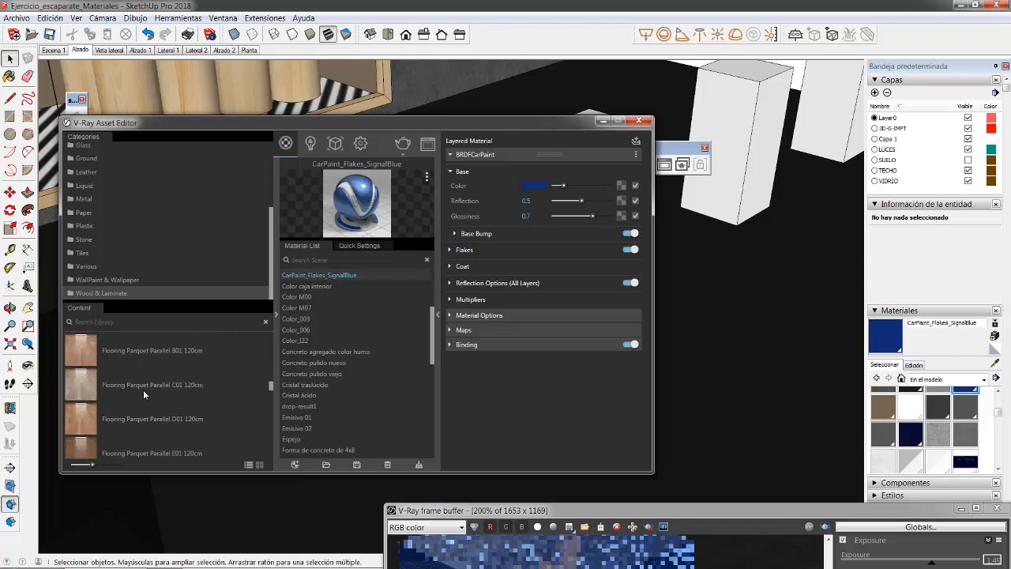
pyautogui.moveTo(73, 392); pyautogui.dragTo(356, 316)
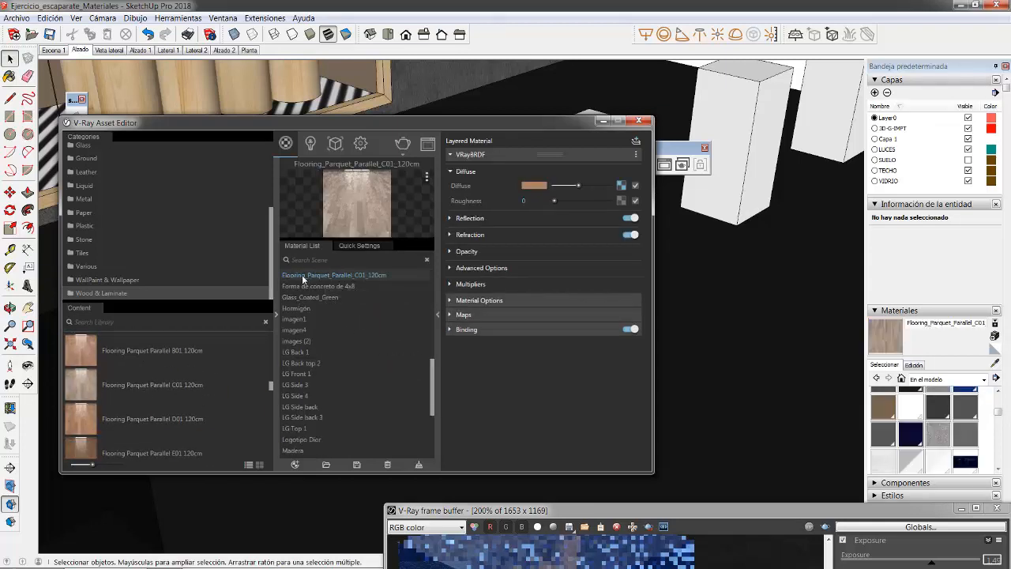
pyautogui.moveTo(569, 127); pyautogui.dragTo(598, 367)
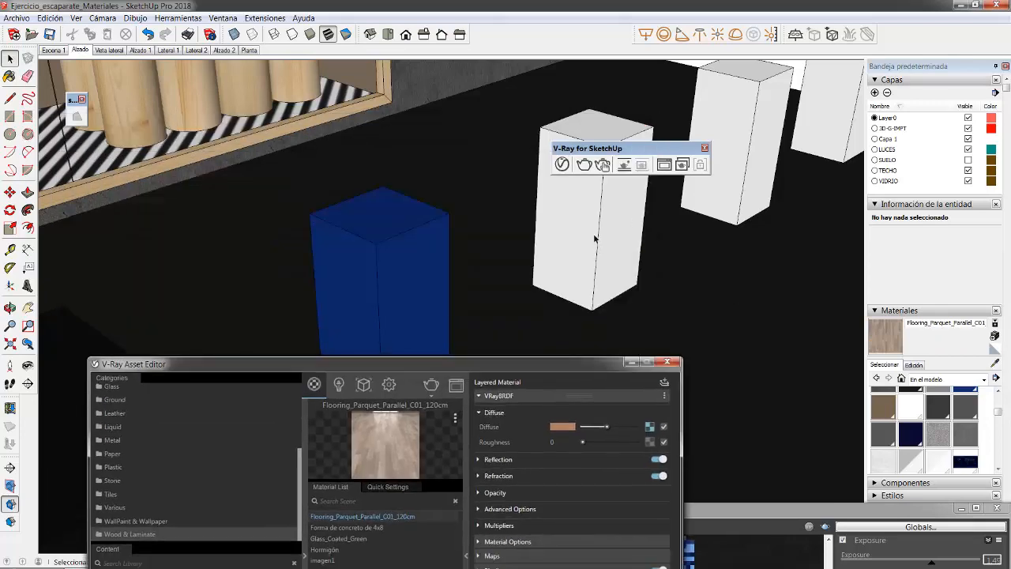
# Step: Paint both sides of the faces of the white block beside the blue one with Flooring_Parquet_Parallel_C01_120cm and leave its group
pyautogui.click(594, 234)
pyautogui.press('b')
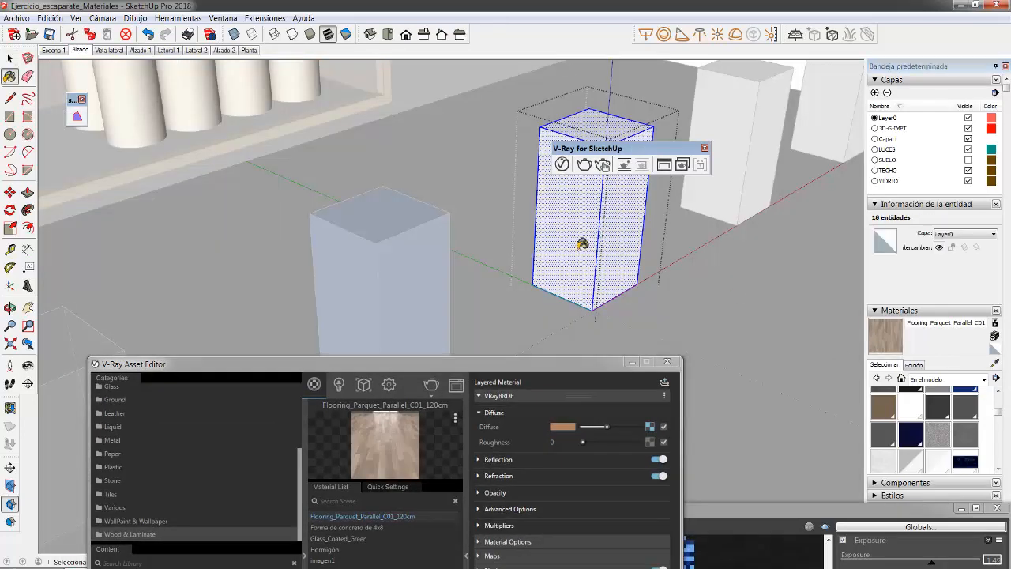
pyautogui.click(562, 212)
pyautogui.rightClick(561, 209)
pyautogui.click(606, 321)
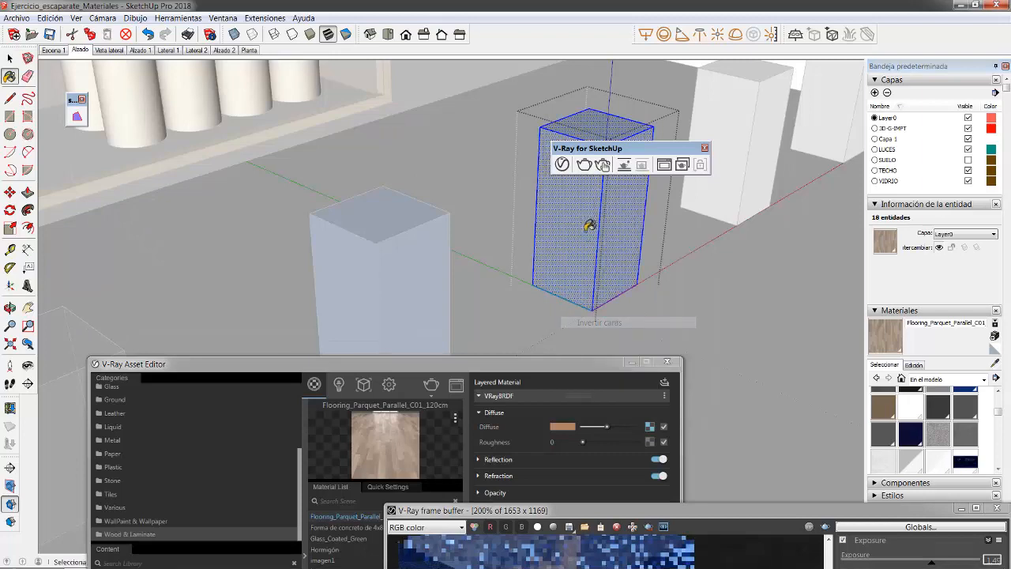
pyautogui.click(587, 228)
pyautogui.scroll(1, 582, 230)
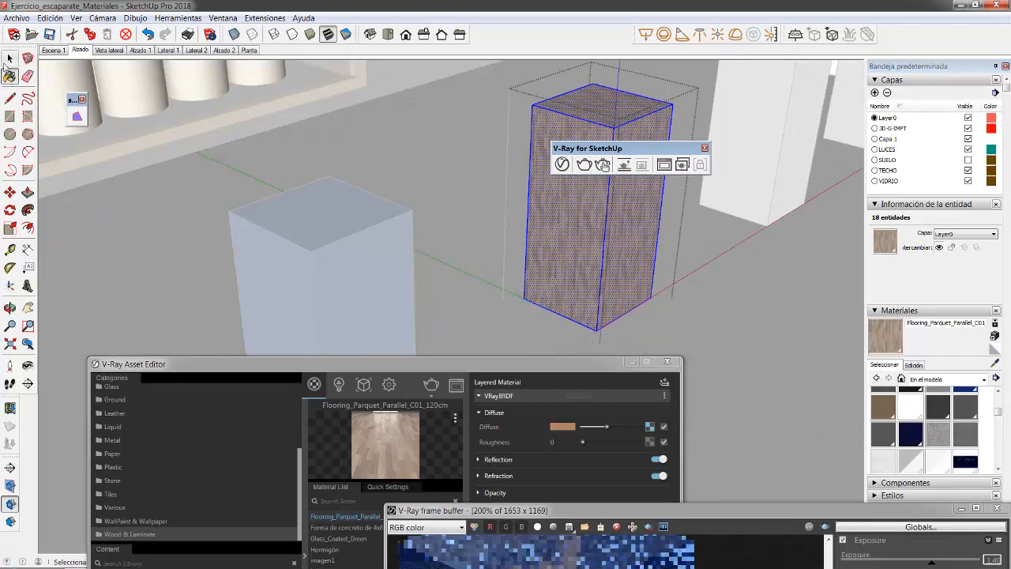
pyautogui.click(10, 59)
pyautogui.click(478, 189)
# Step: Render an elevated view of the parquet block with V-Ray and bring the render window forward
pyautogui.scroll(6, 584, 214)
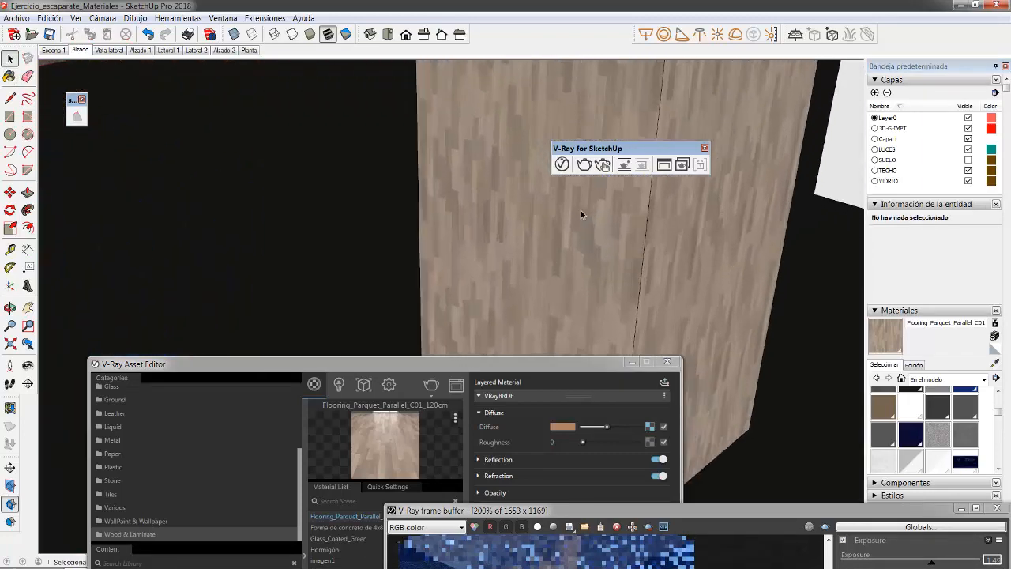
pyautogui.scroll(-3, 232, 309)
pyautogui.scroll(-4, 473, 332)
pyautogui.moveTo(506, 225); pyautogui.dragTo(491, 334, button='middle')
pyautogui.scroll(4, 488, 299)
pyautogui.scroll(-4, 477, 202)
pyautogui.scroll(5, 452, 292)
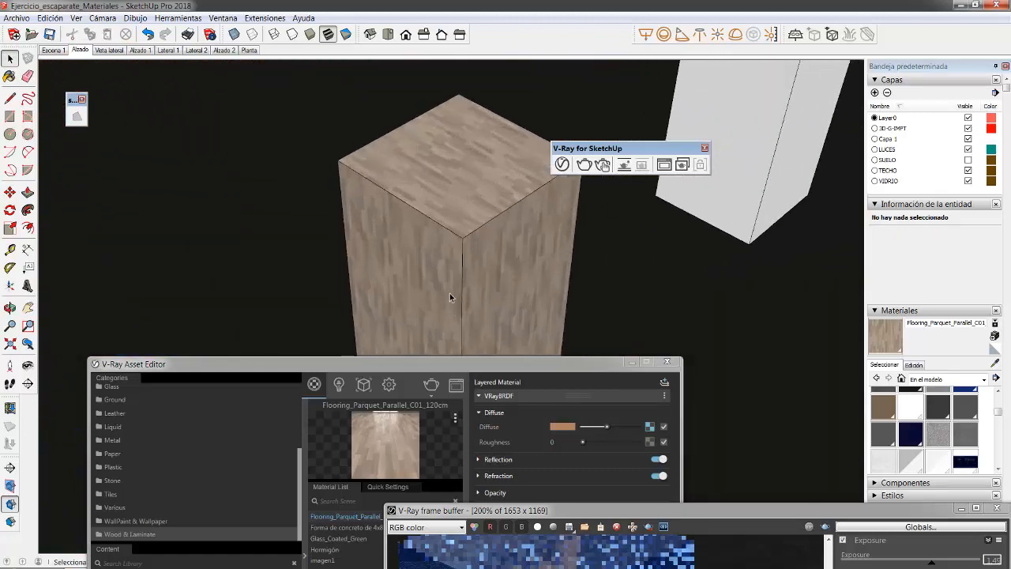
pyautogui.scroll(-1, 459, 276)
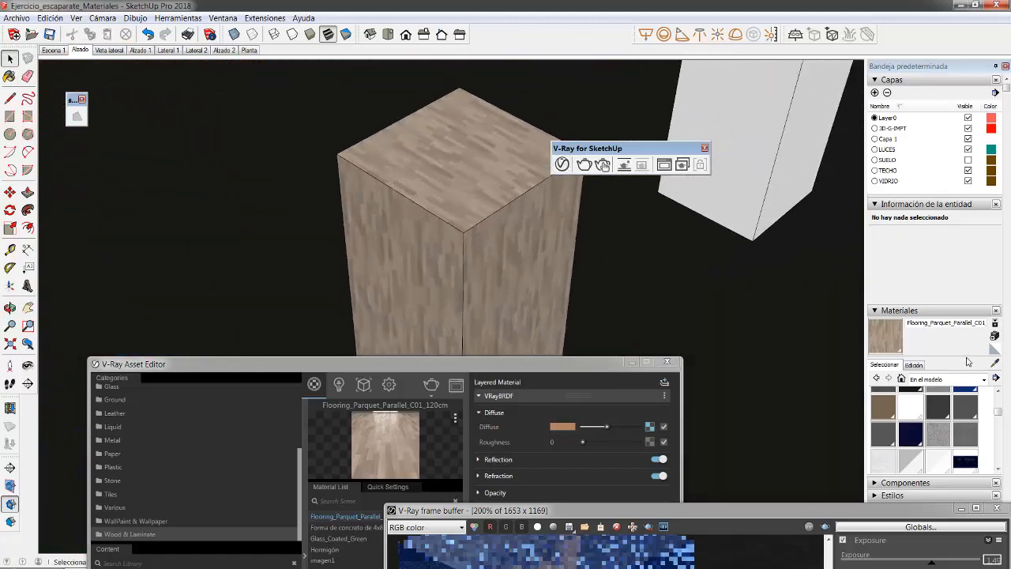
pyautogui.click(584, 164)
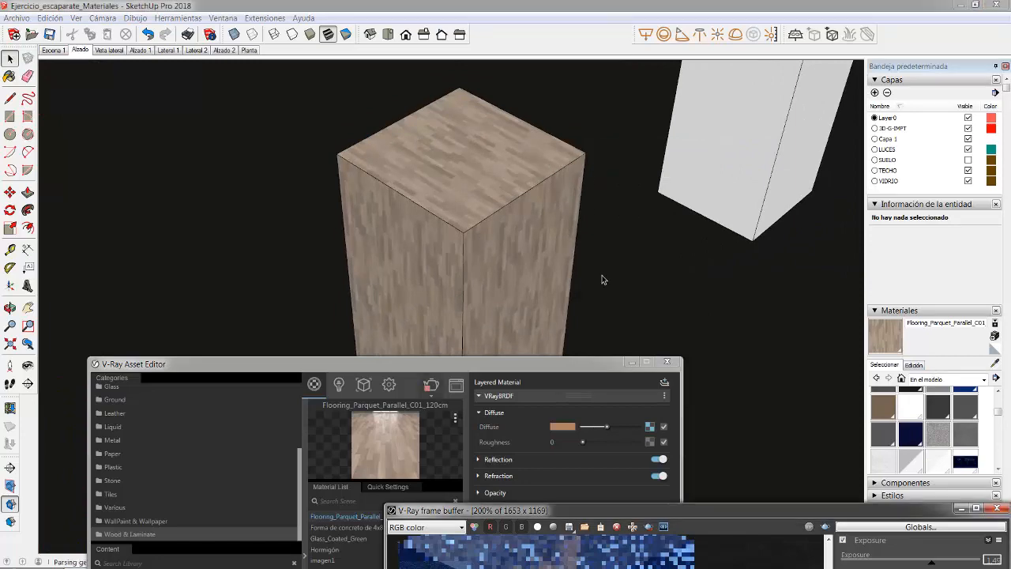
pyautogui.moveTo(625, 510); pyautogui.dragTo(621, 162)
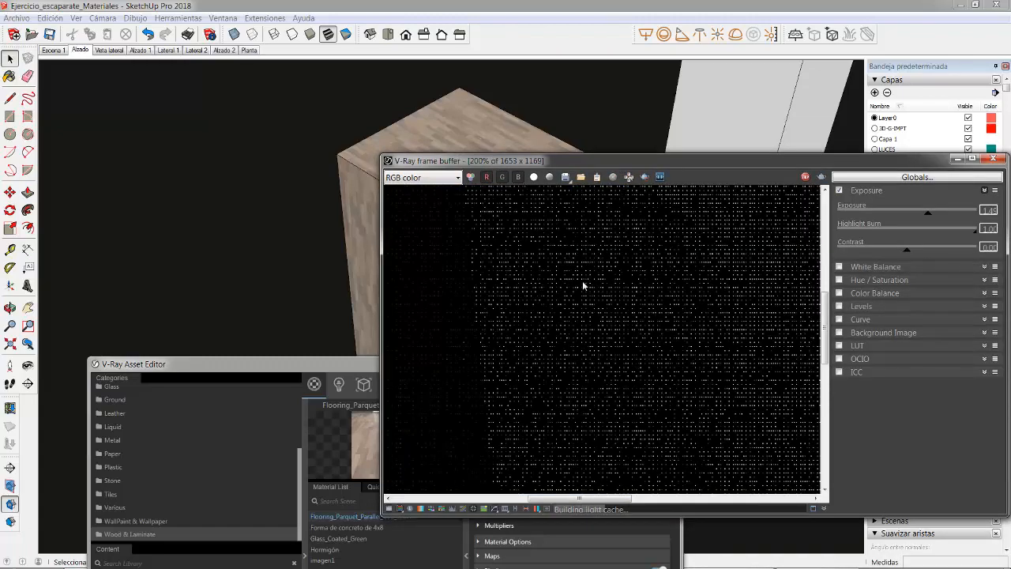
# Step: Examine the parquet pattern on the block's top and side faces in the render at several zoom levels
pyautogui.scroll(-2, 539, 271)
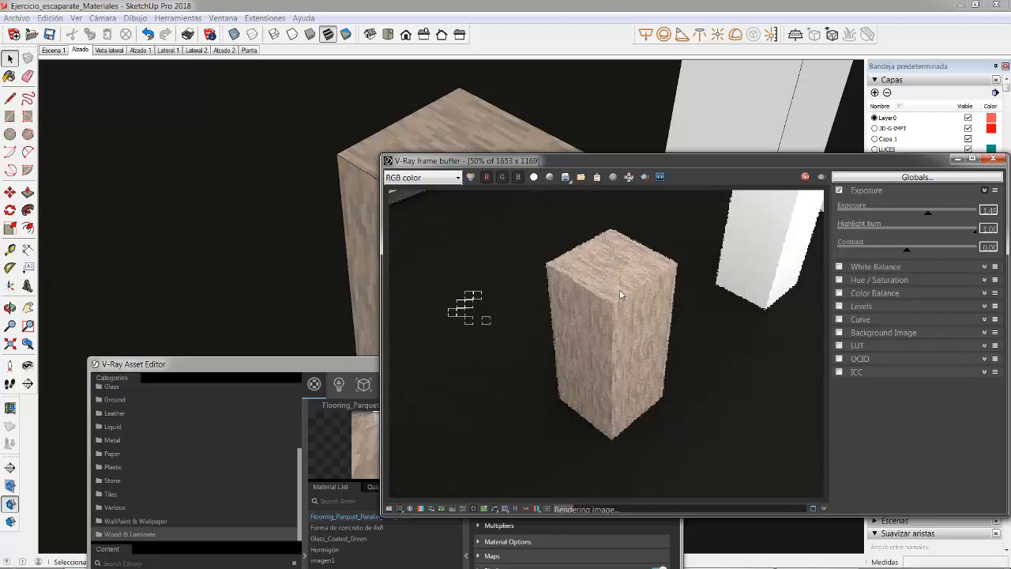
pyautogui.scroll(1, 619, 289)
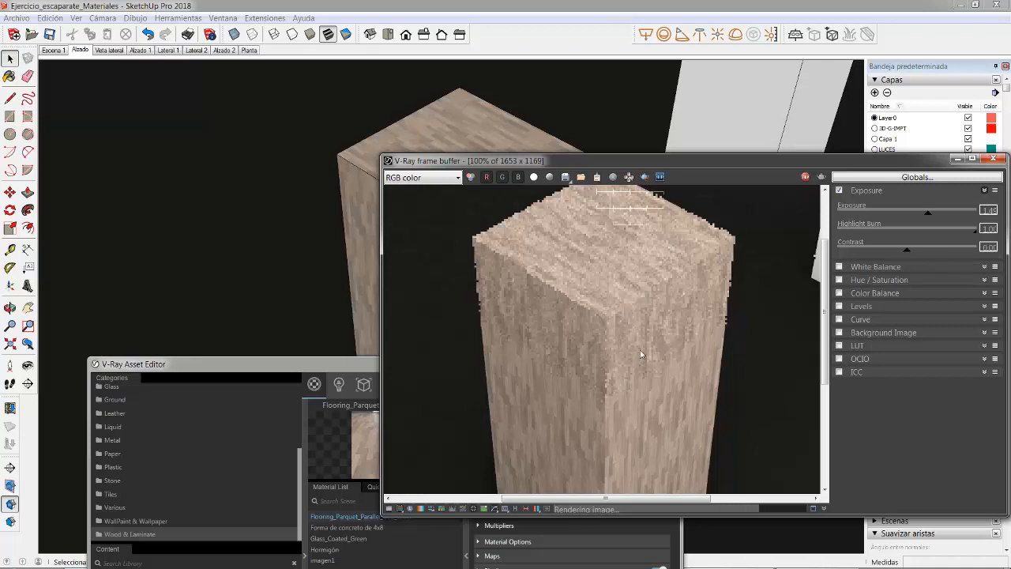
pyautogui.scroll(-1, 631, 334)
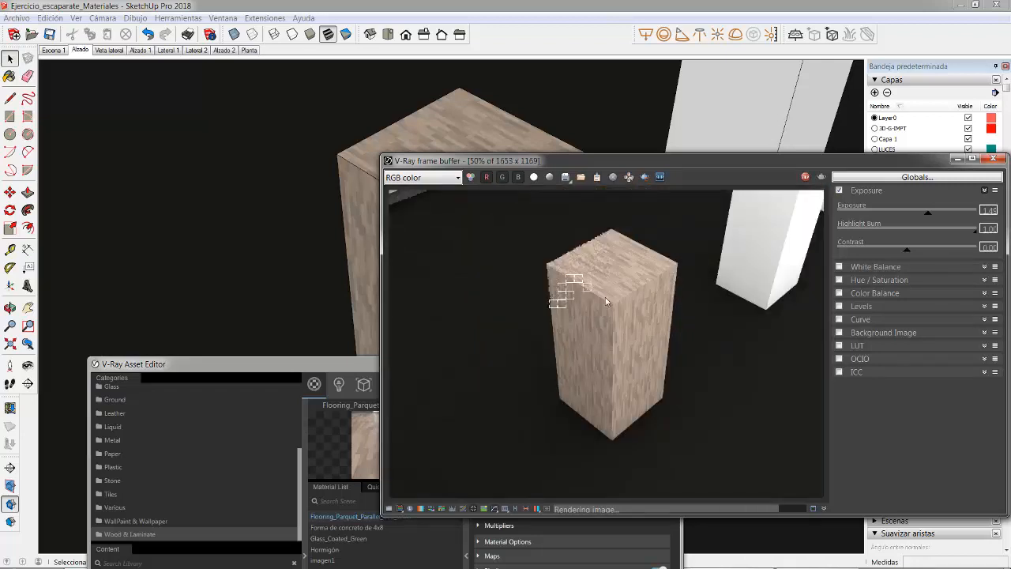
pyautogui.scroll(1, 634, 317)
pyautogui.scroll(2, 606, 332)
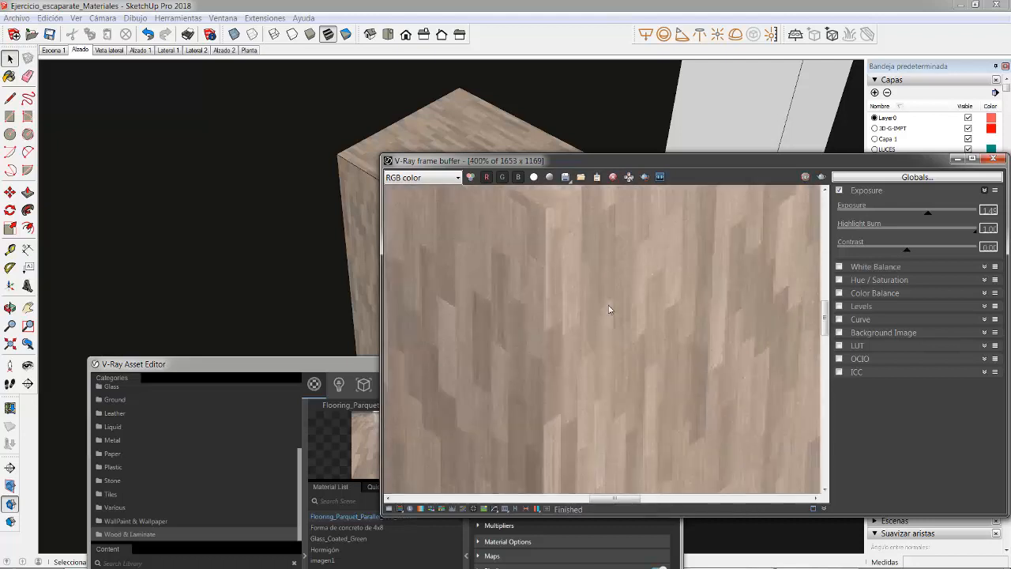
pyautogui.scroll(-2, 609, 309)
pyautogui.scroll(1, 485, 259)
pyautogui.scroll(1, 485, 259)
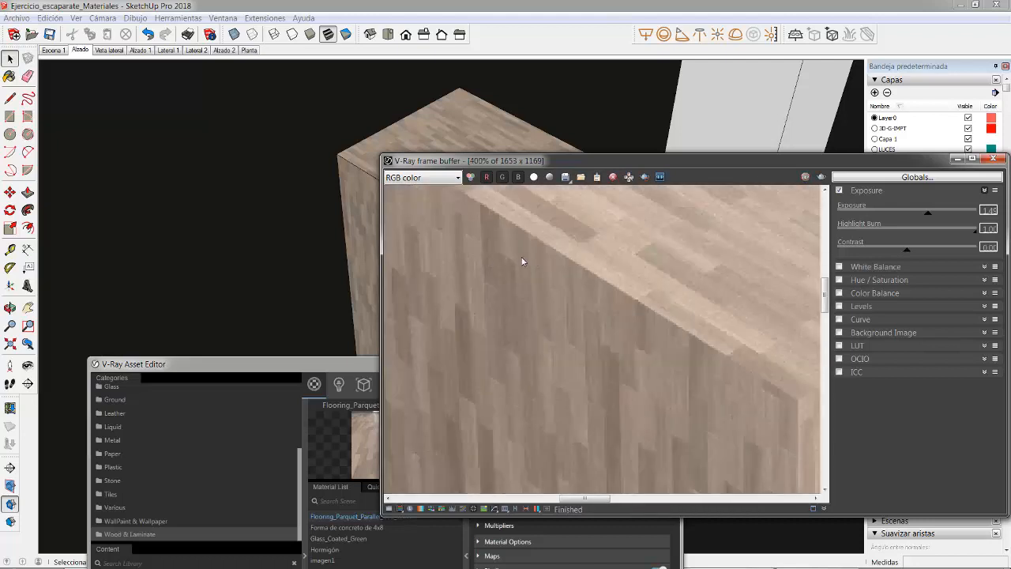
pyautogui.scroll(-1, 588, 308)
pyautogui.scroll(-1, 650, 243)
pyautogui.scroll(1, 644, 250)
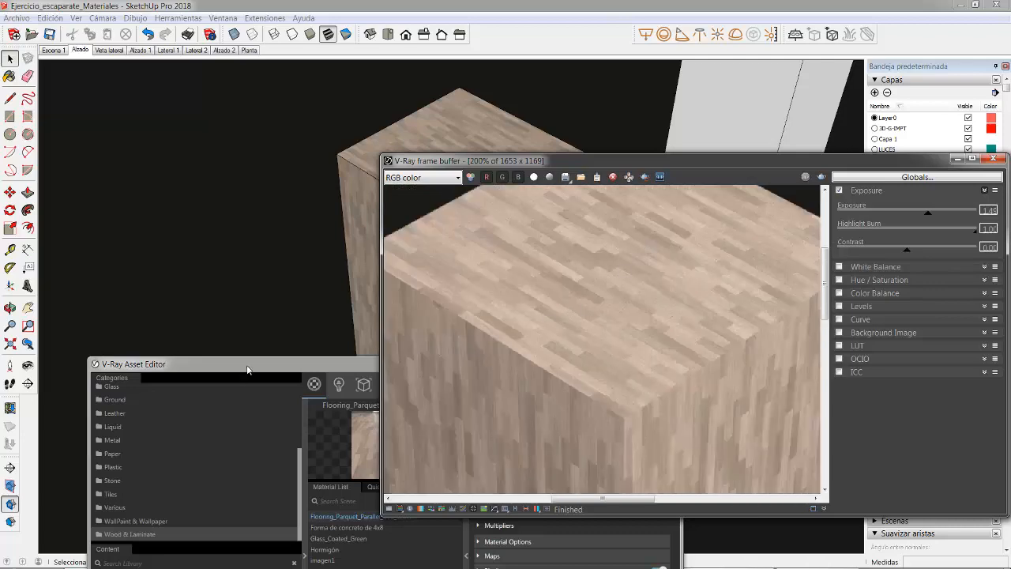
# Step: Review the parquet material's reflection settings and its preview scene options, and close the render
pyautogui.moveTo(247, 369); pyautogui.dragTo(220, 140)
pyautogui.click(471, 229)
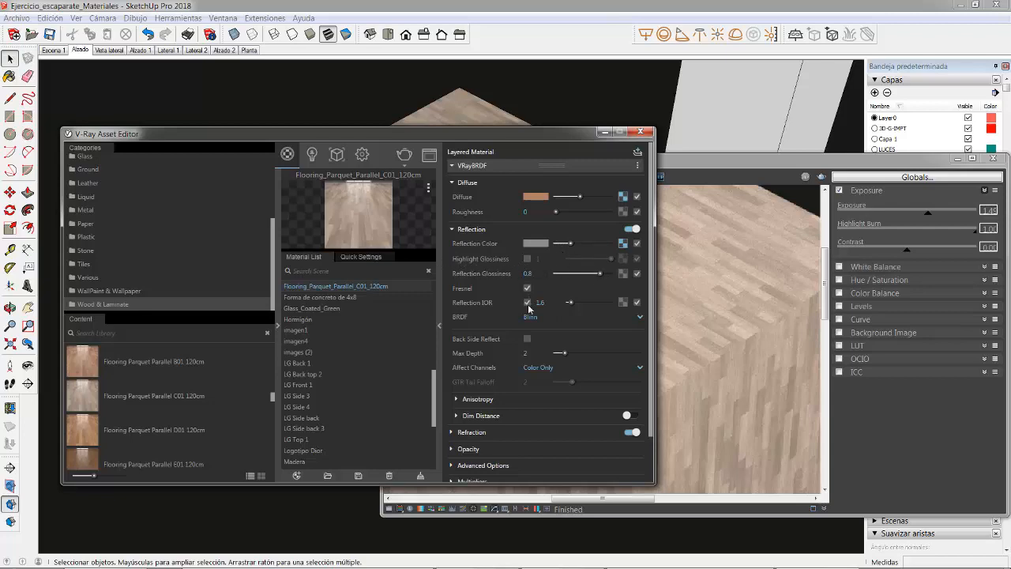
pyautogui.moveTo(555, 132); pyautogui.dragTo(596, 218)
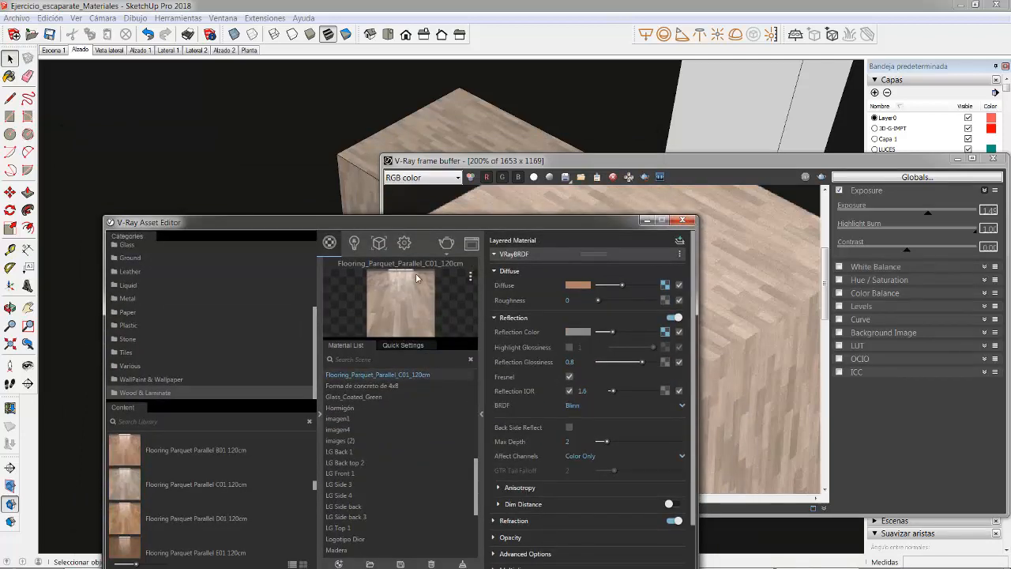
pyautogui.click(471, 277)
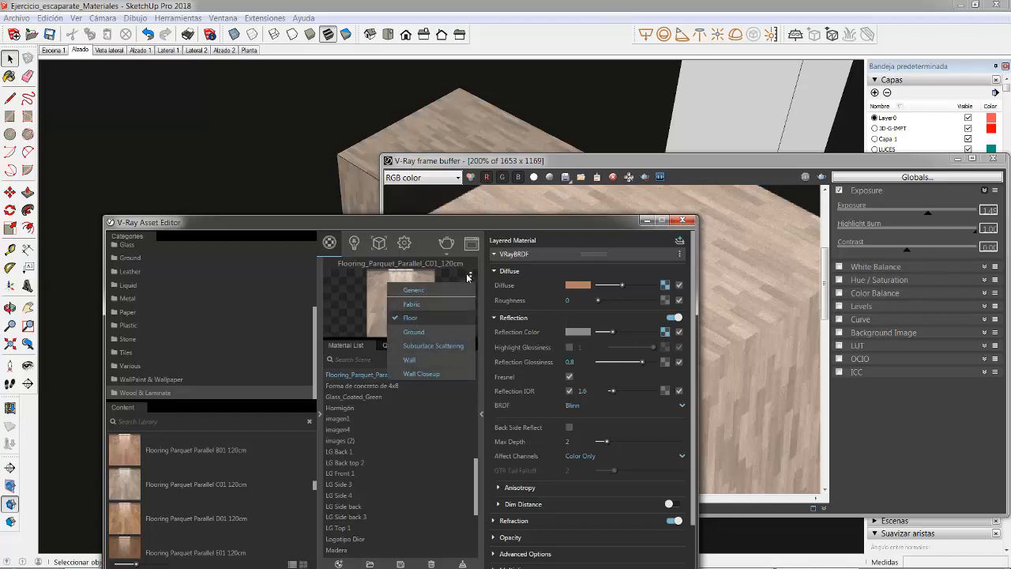
pyautogui.click(468, 277)
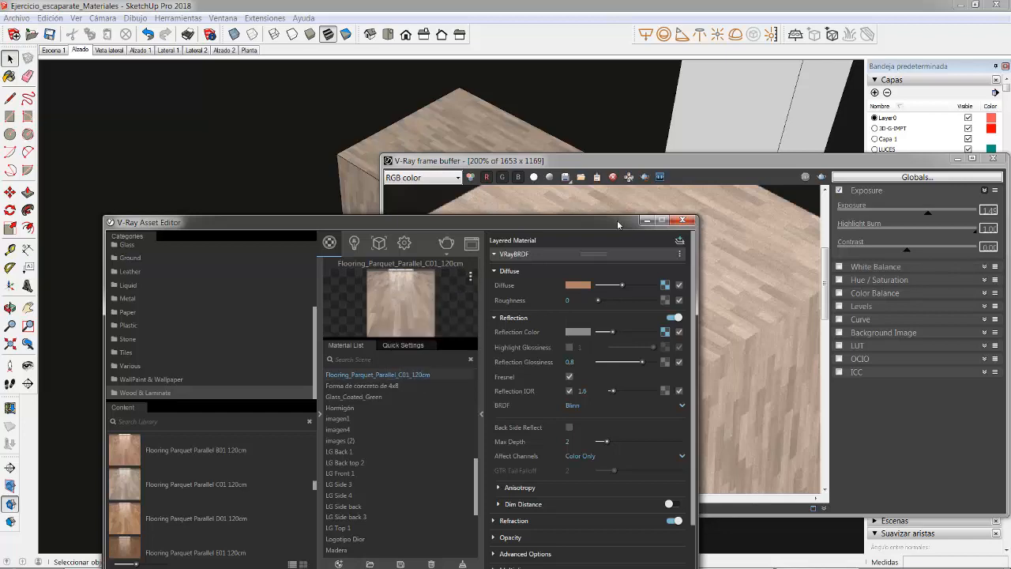
pyautogui.moveTo(617, 225); pyautogui.dragTo(607, 76)
pyautogui.scroll(3, 142, 216)
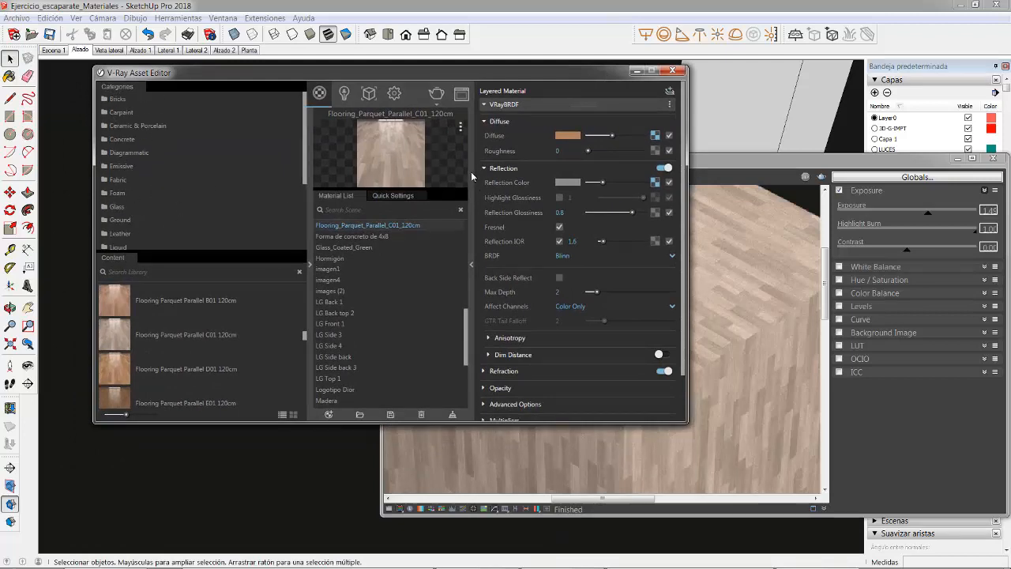
pyautogui.moveTo(565, 77); pyautogui.dragTo(557, 465)
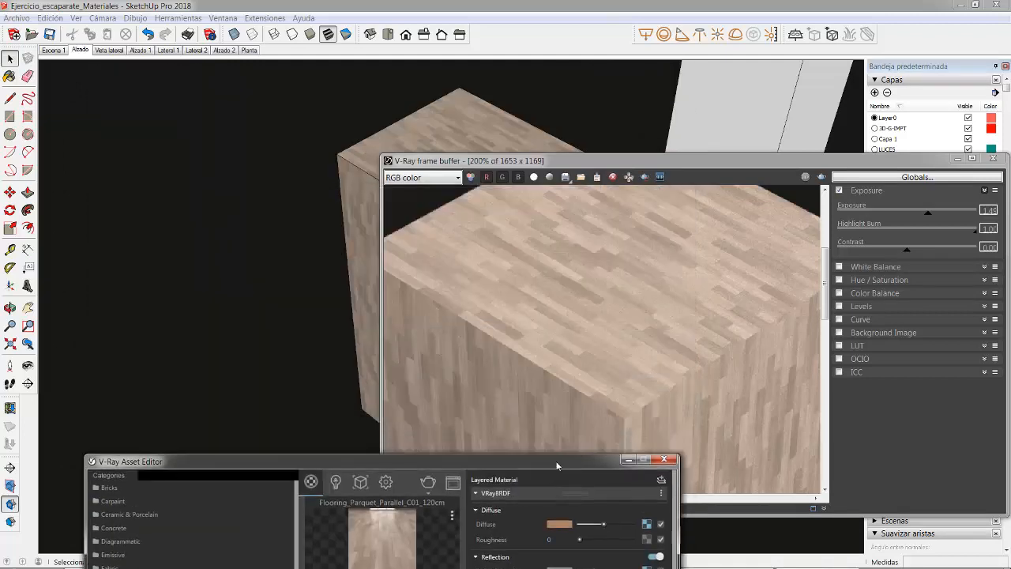
pyautogui.click(1000, 159)
# Step: Paint both sides of the shop window's glass pane in front of the Dior shoe pedestals with the Cristal ácido material
pyautogui.moveTo(642, 225)
pyautogui.mouseDown(button='middle')
pyautogui.moveTo(449, 288)
pyautogui.moveTo(6, 58)
pyautogui.mouseUp(button='middle')
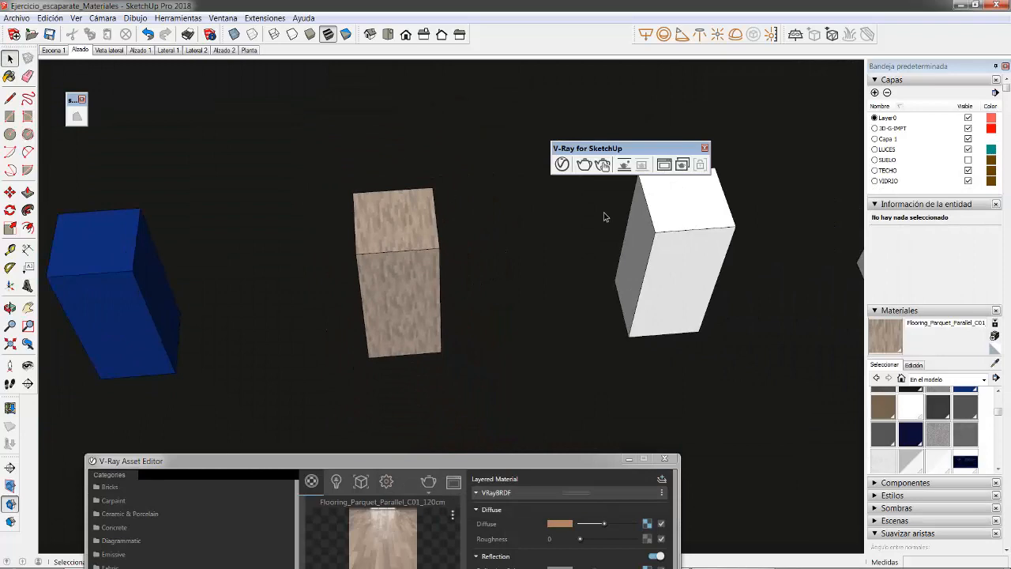
pyautogui.keyDown('shift'); pyautogui.moveTo(622, 207); pyautogui.dragTo(266, 271, button='middle'); pyautogui.keyUp('shift')
pyautogui.scroll(-3, 267, 271)
pyautogui.moveTo(564, 305); pyautogui.dragTo(487, 379, button='middle')
pyautogui.scroll(-2, 394, 186)
pyautogui.scroll(6, 425, 241)
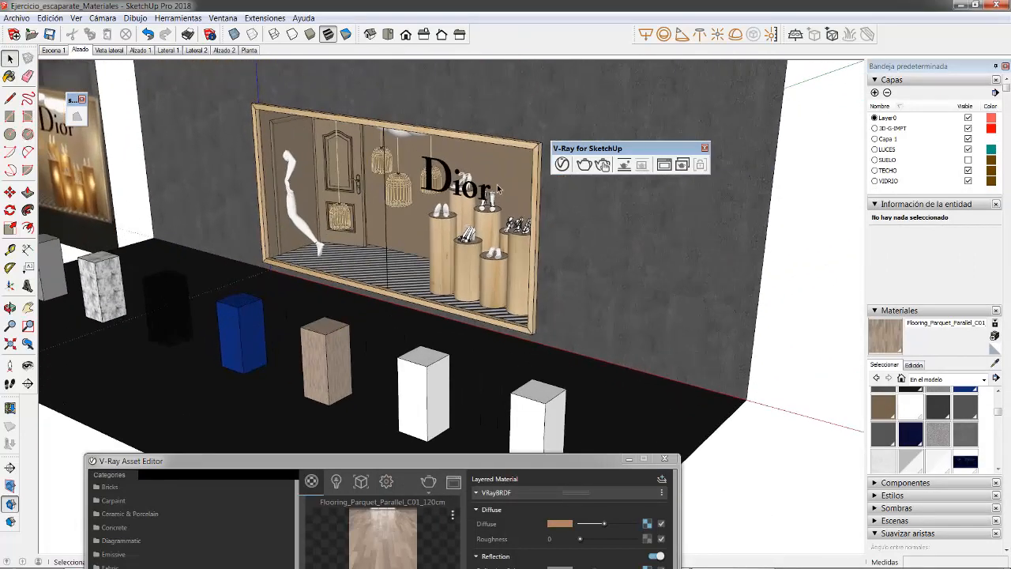
pyautogui.scroll(5, 436, 206)
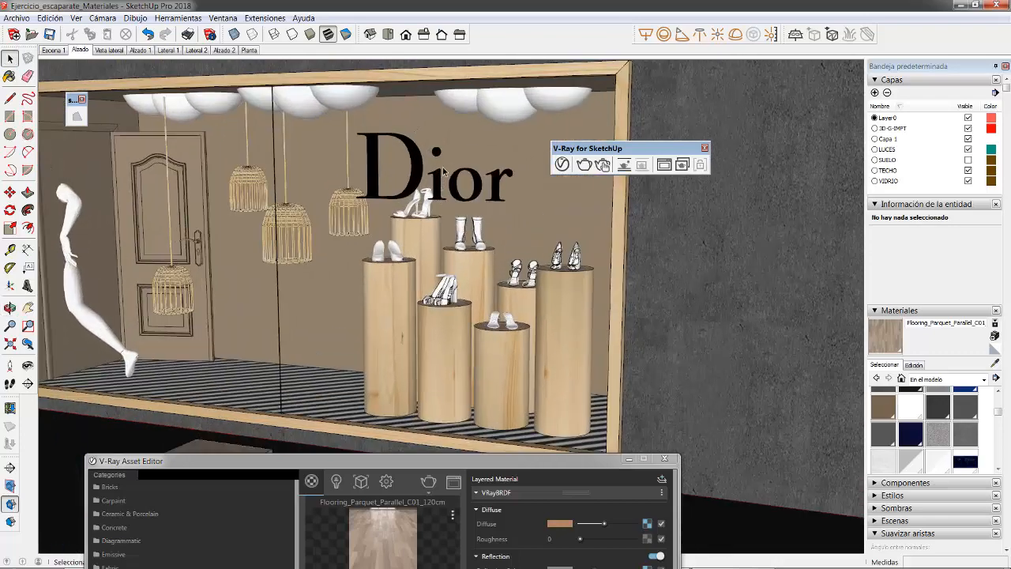
pyautogui.click(464, 114)
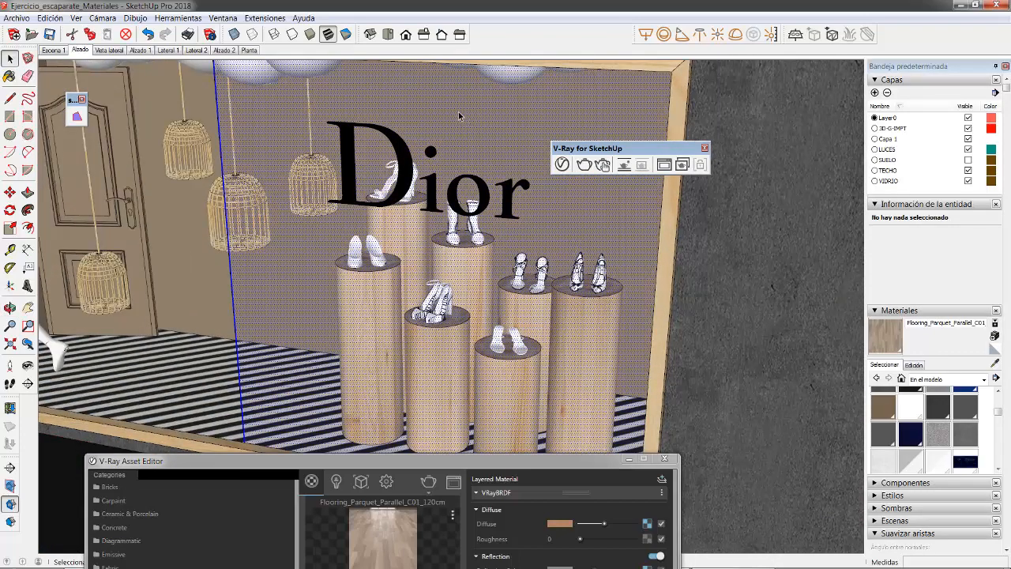
pyautogui.scroll(-2, 936, 455)
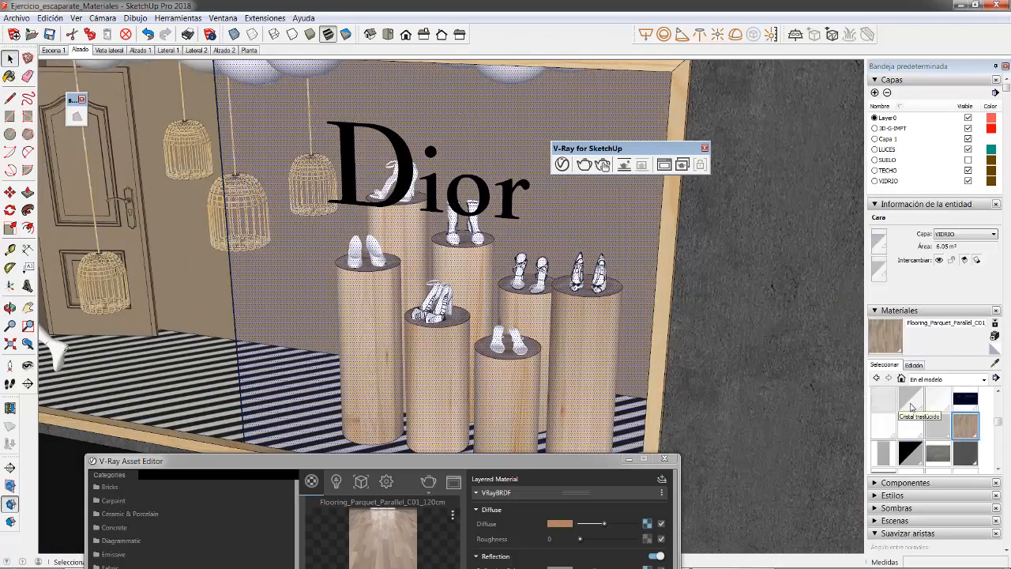
pyautogui.scroll(1, 908, 411)
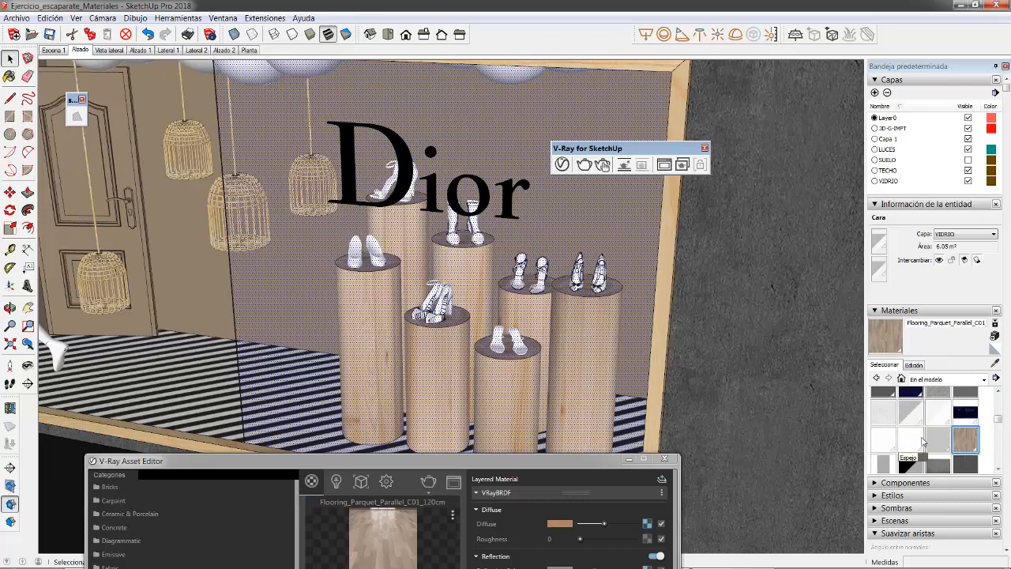
pyautogui.click(939, 414)
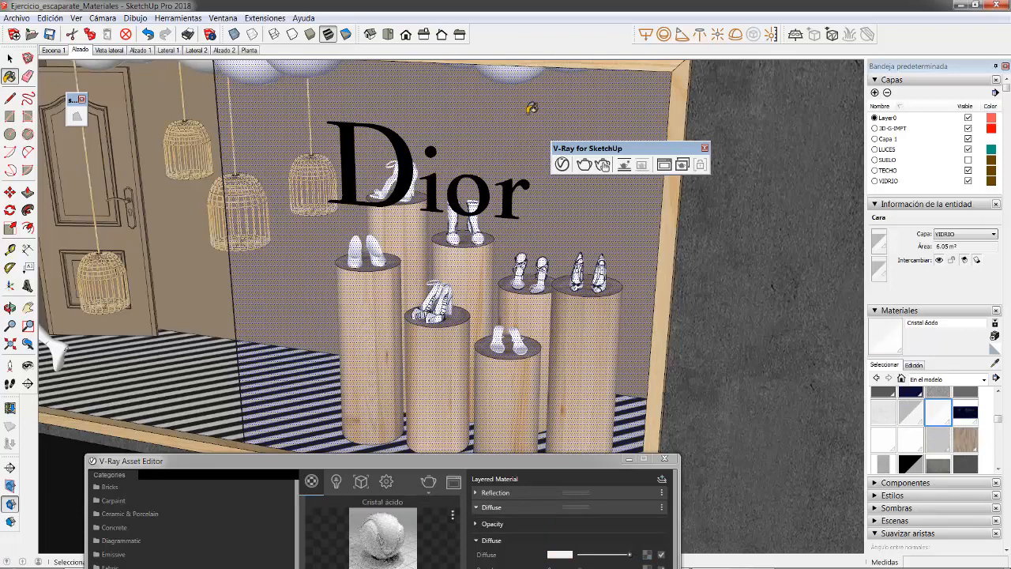
pyautogui.click(475, 123)
pyautogui.rightClick(466, 116)
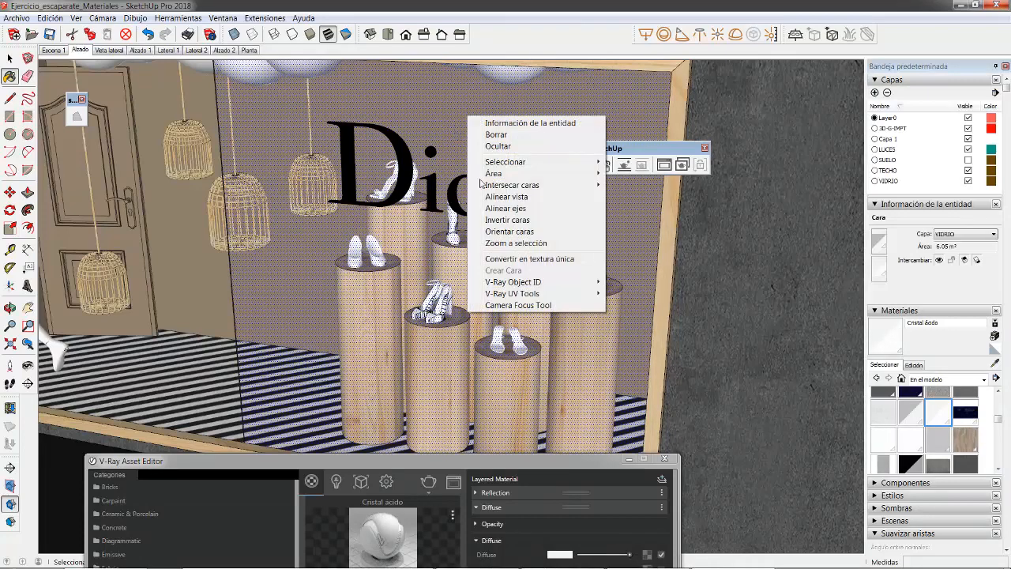
pyautogui.click(521, 221)
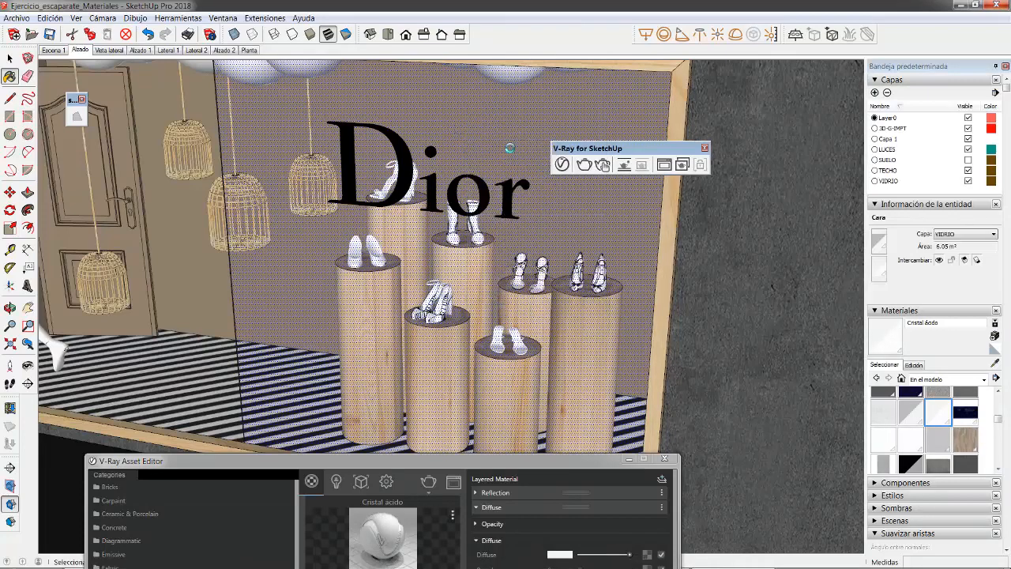
pyautogui.click(9, 61)
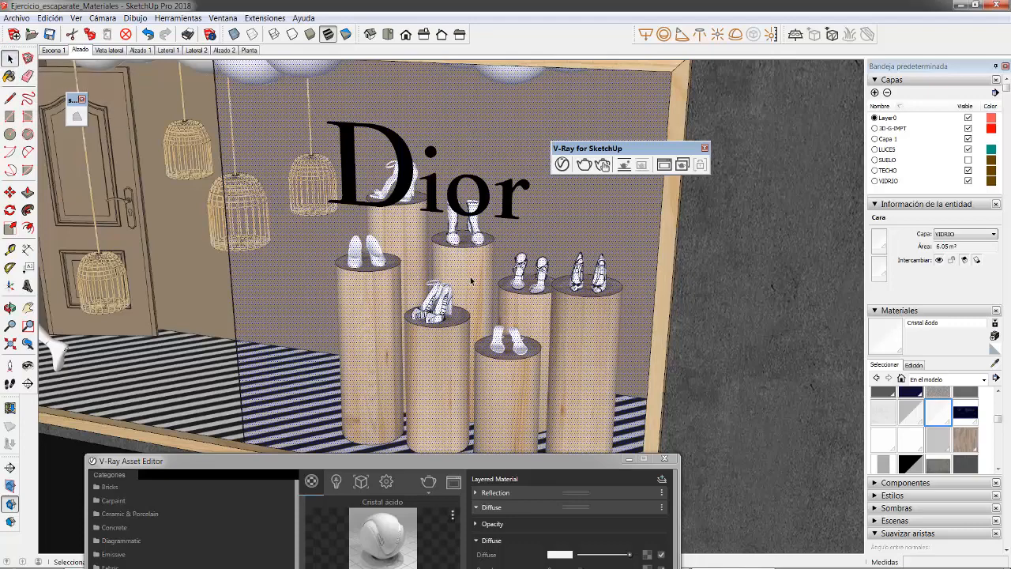
# Step: Frame the shop window clear of the floating V-Ray windows and render it with V-Ray
pyautogui.moveTo(472, 280); pyautogui.dragTo(519, 216, button='middle')
pyautogui.scroll(-2, 519, 228)
pyautogui.scroll(2, 489, 134)
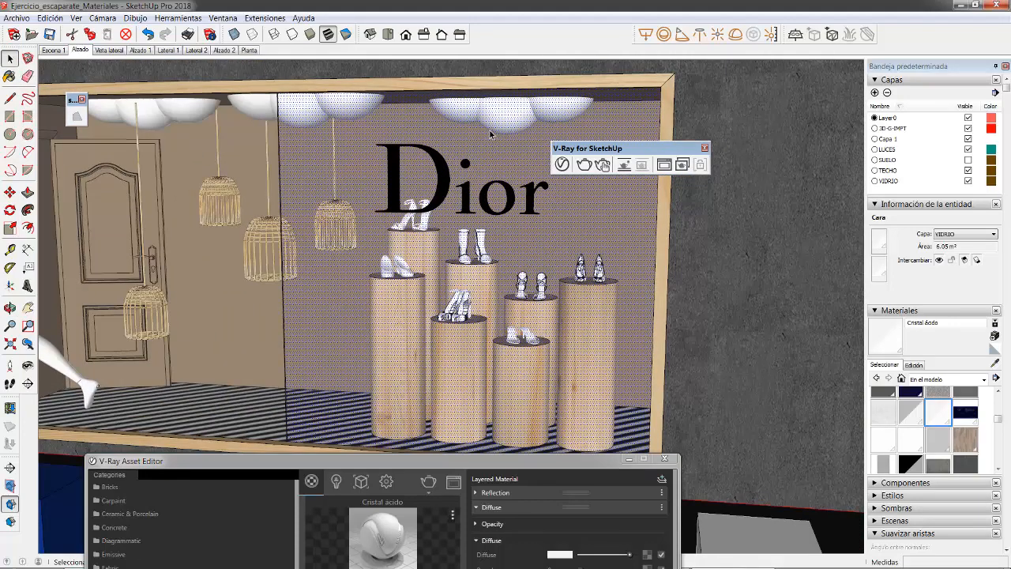
pyautogui.moveTo(608, 145)
pyautogui.mouseDown()
pyautogui.moveTo(744, 87)
pyautogui.moveTo(746, 74)
pyautogui.mouseUp()
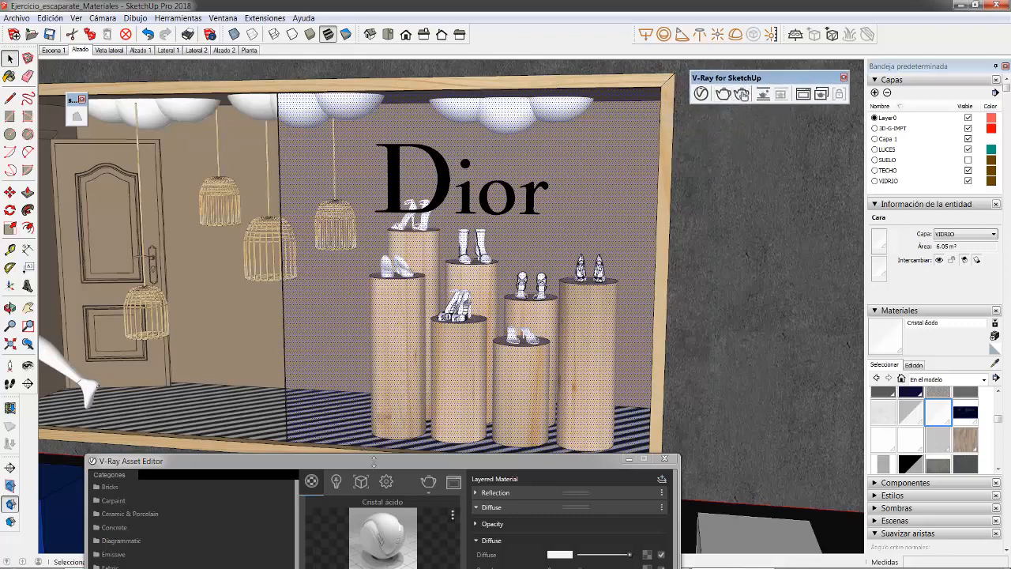
pyautogui.moveTo(374, 461); pyautogui.dragTo(299, 542)
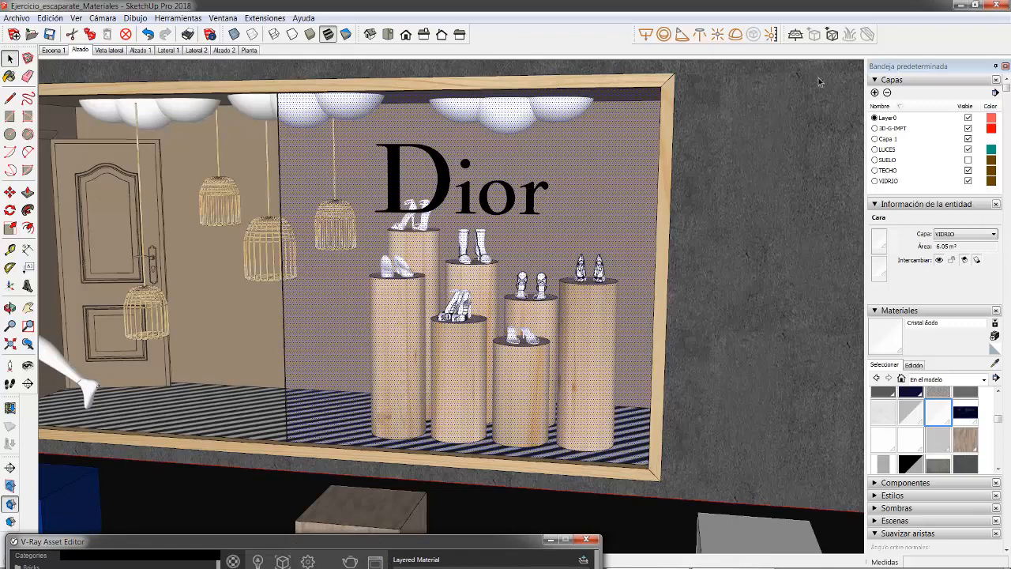
pyautogui.click(768, 117)
pyautogui.click(724, 98)
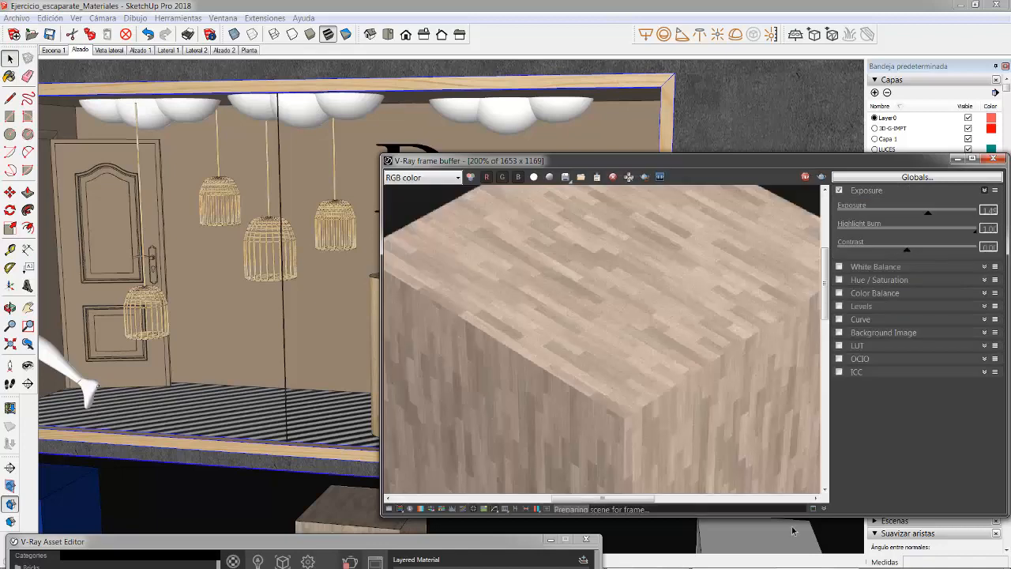
pyautogui.moveTo(712, 565)
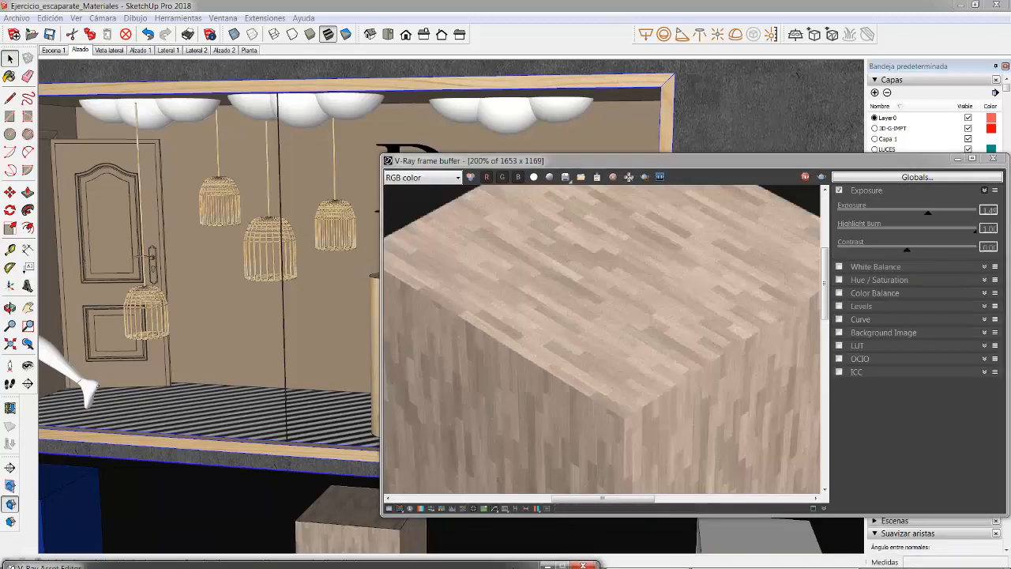
pyautogui.moveTo(528, 521); pyautogui.dragTo(376, 152)
pyautogui.moveTo(491, 565)
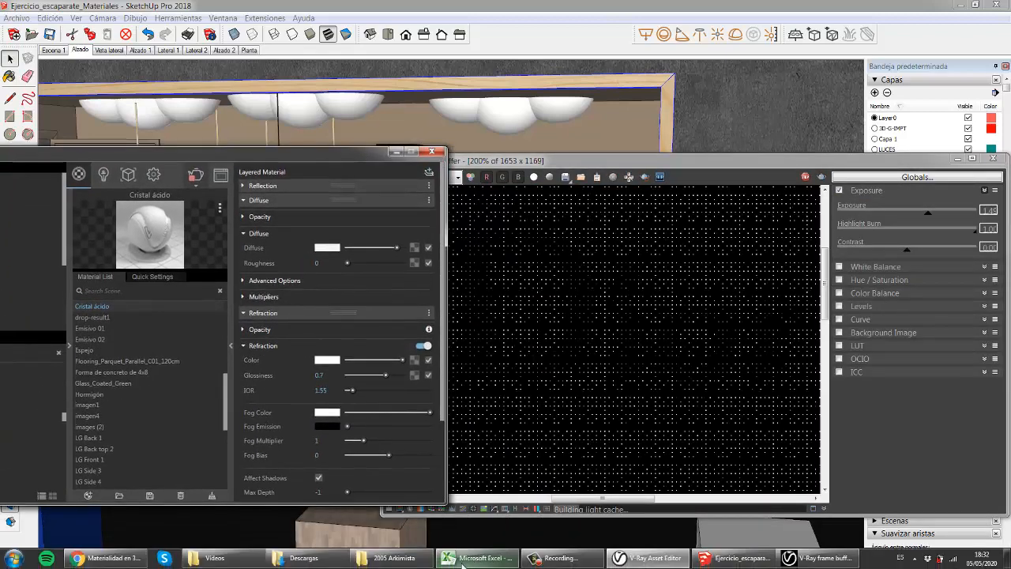
pyautogui.click(570, 565)
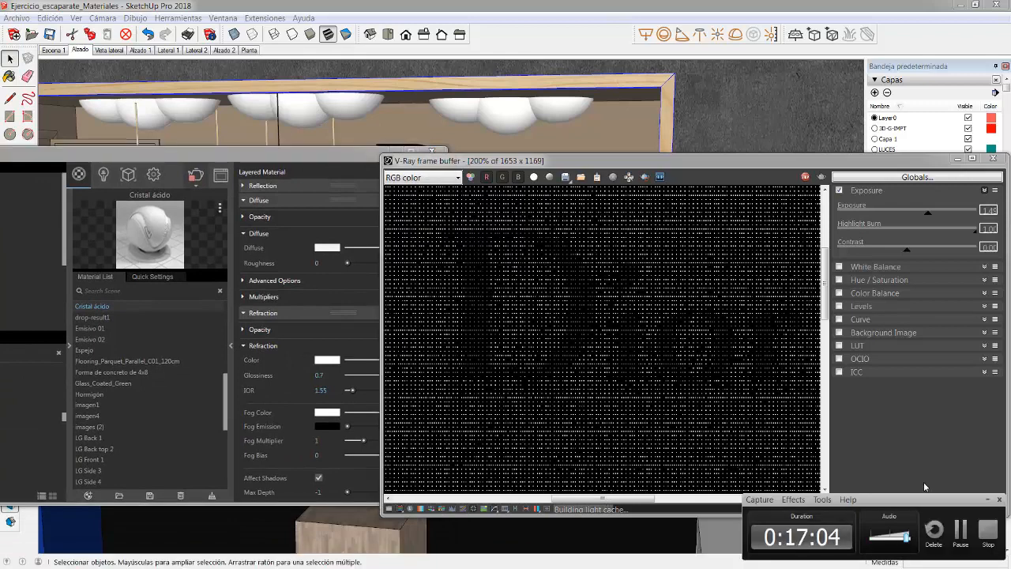
pyautogui.click(987, 499)
pyautogui.moveTo(348, 153); pyautogui.dragTo(528, 525)
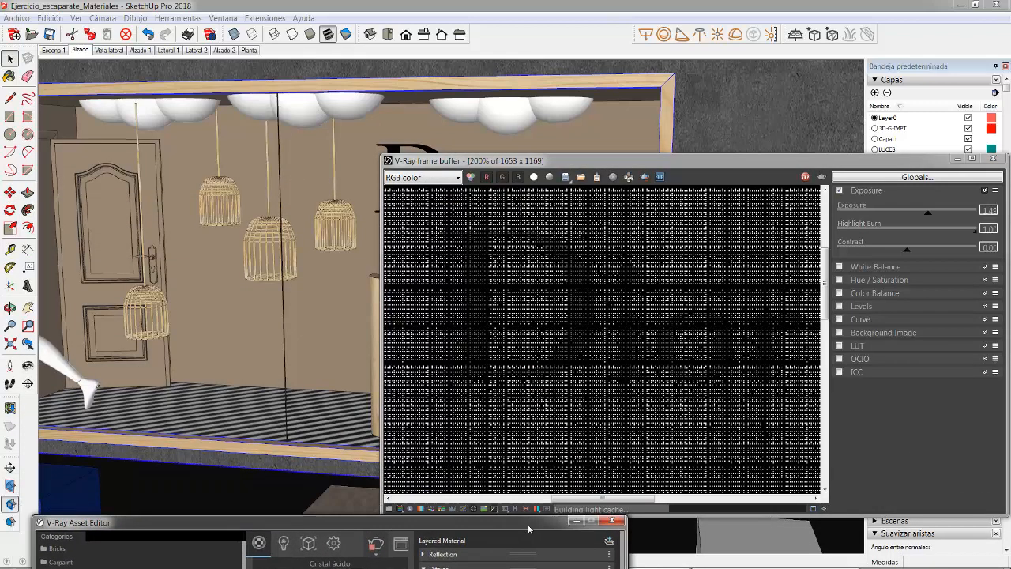
# Step: Show more of the shop window in the ongoing render and review the Cristal ácido material's refraction settings
pyautogui.click(528, 311)
pyautogui.scroll(-1, 529, 302)
pyautogui.scroll(-1, 529, 301)
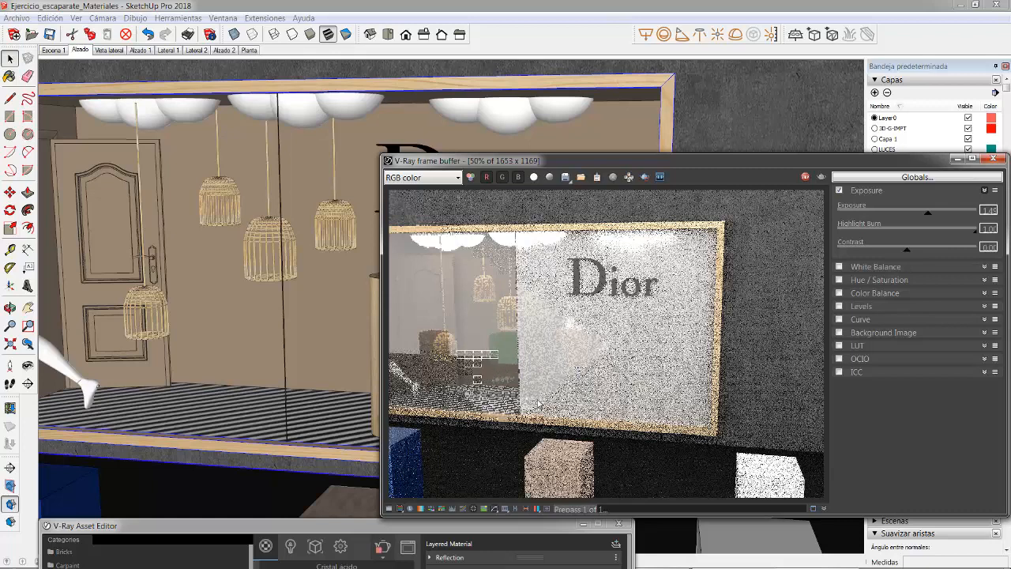
pyautogui.moveTo(377, 526); pyautogui.dragTo(391, 391)
pyautogui.moveTo(394, 154); pyautogui.dragTo(394, 151)
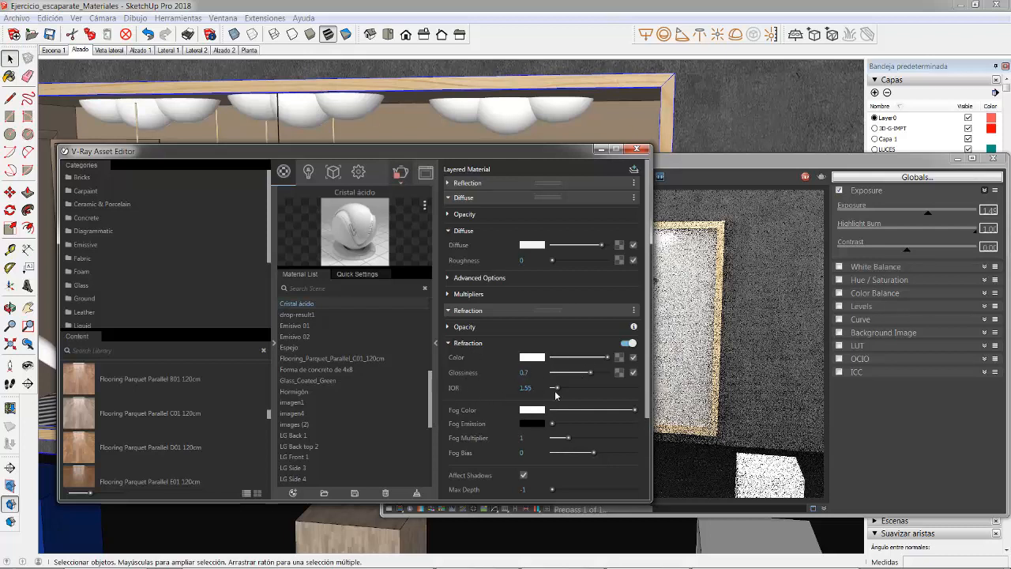
pyautogui.moveTo(542, 156)
pyautogui.mouseDown()
pyautogui.moveTo(552, 548)
pyautogui.moveTo(507, 546)
pyautogui.mouseUp()
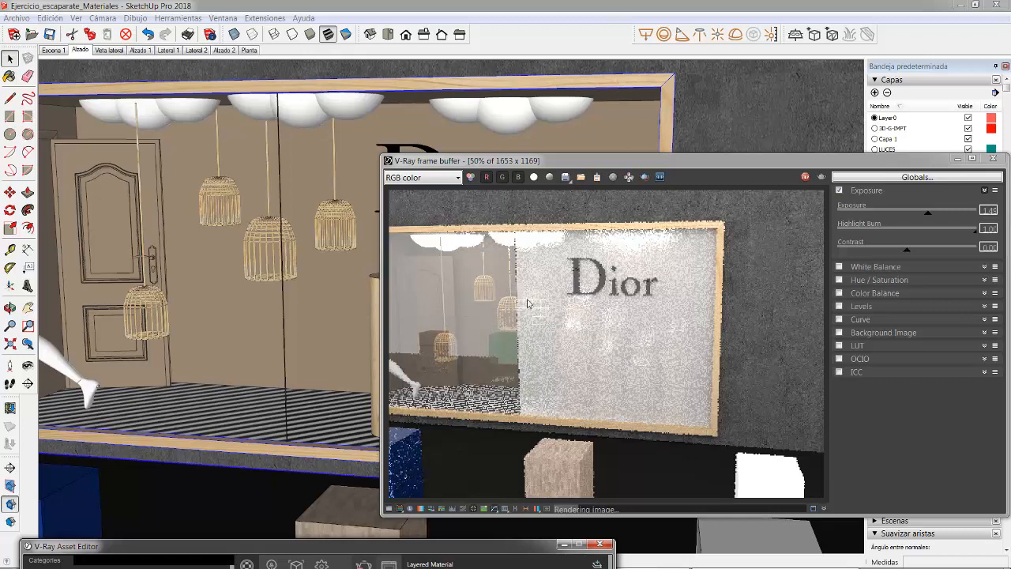
# Step: Examine the acid-etched glass pane and the area below the Dior lettering in the render at several zoom levels
pyautogui.scroll(2, 527, 303)
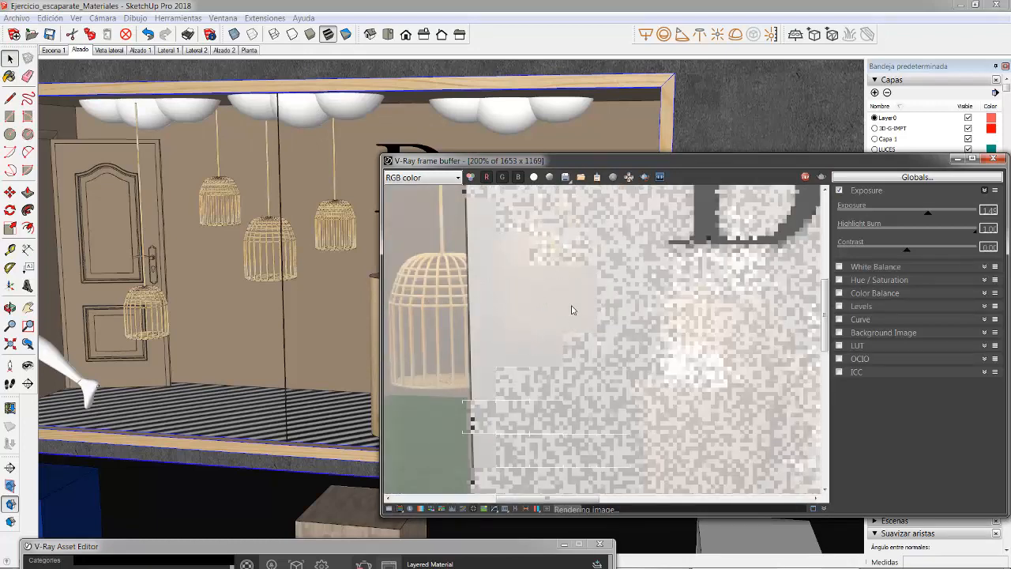
pyautogui.scroll(-1, 482, 309)
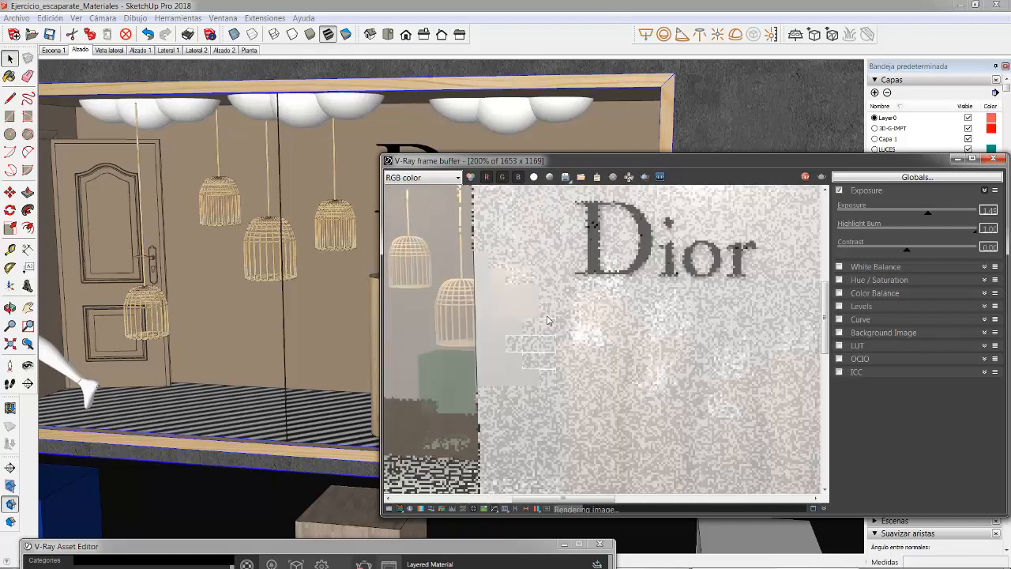
pyautogui.scroll(1, 478, 304)
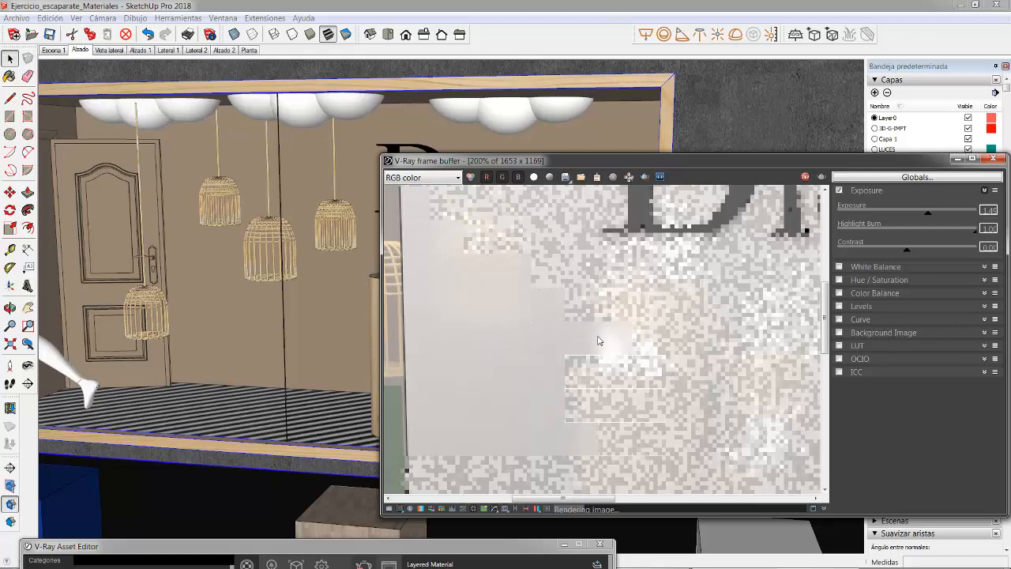
pyautogui.scroll(-1, 556, 343)
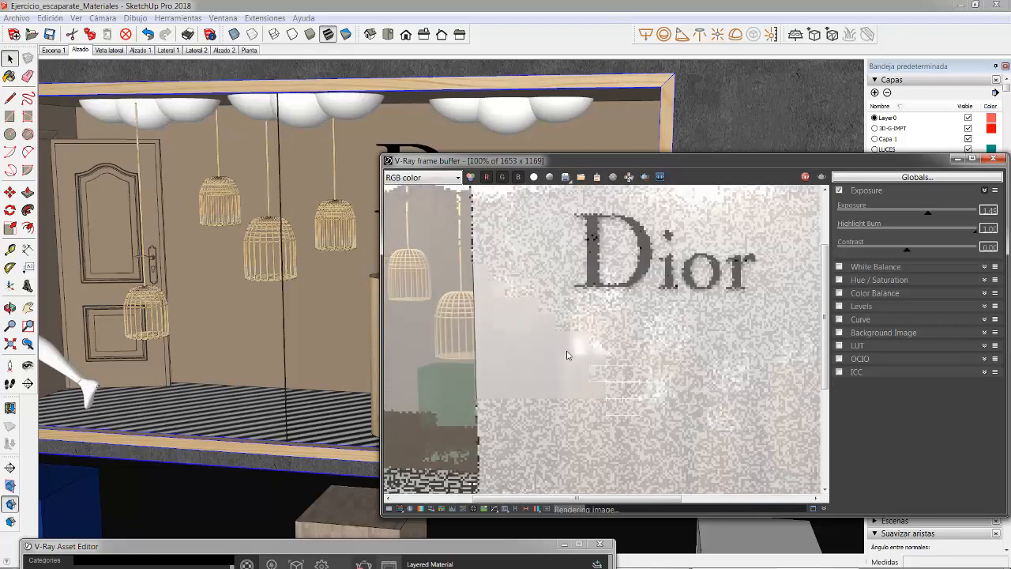
pyautogui.scroll(1, 545, 300)
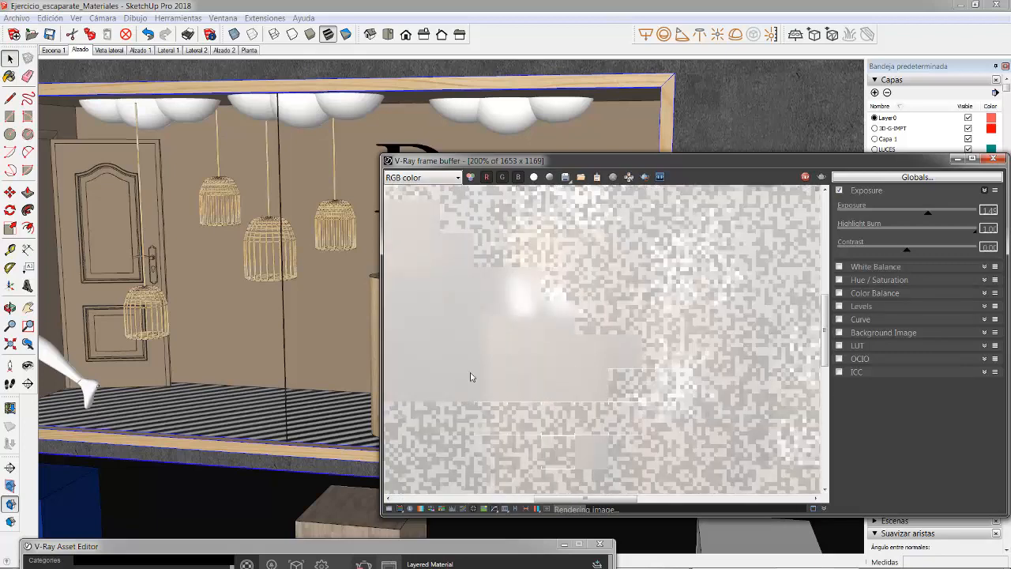
pyautogui.scroll(-1, 520, 329)
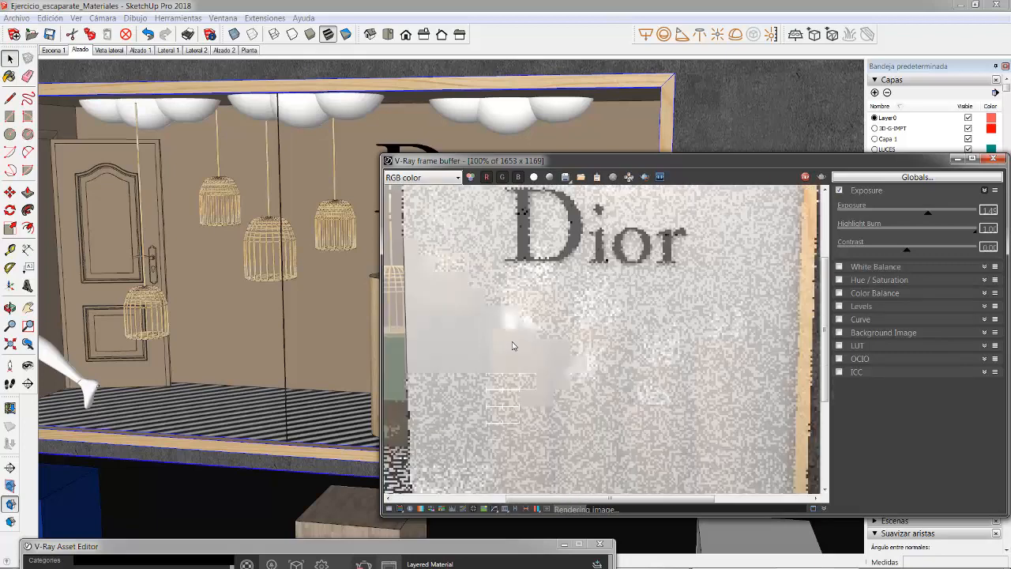
pyautogui.scroll(-1, 494, 352)
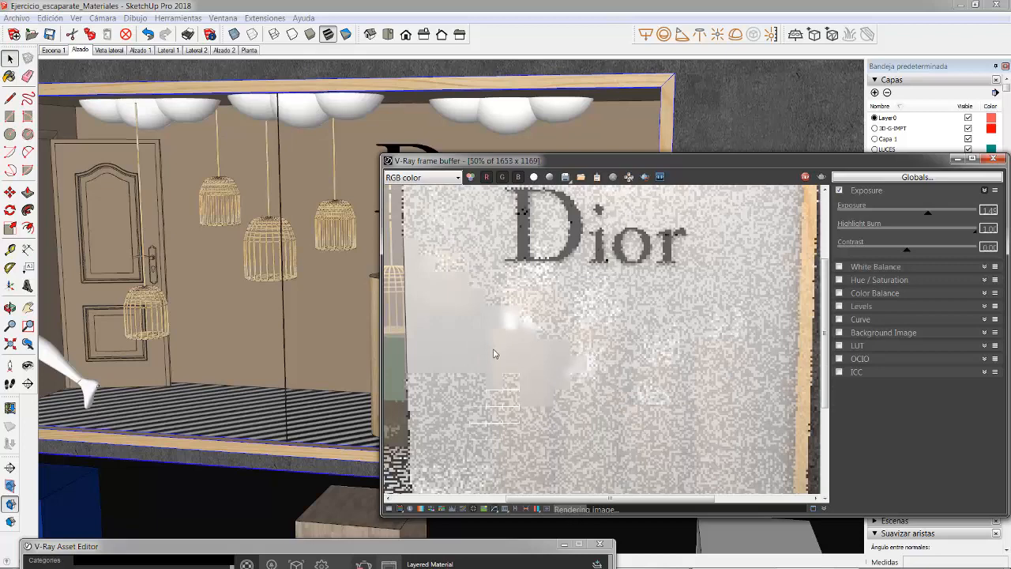
pyautogui.scroll(1, 434, 383)
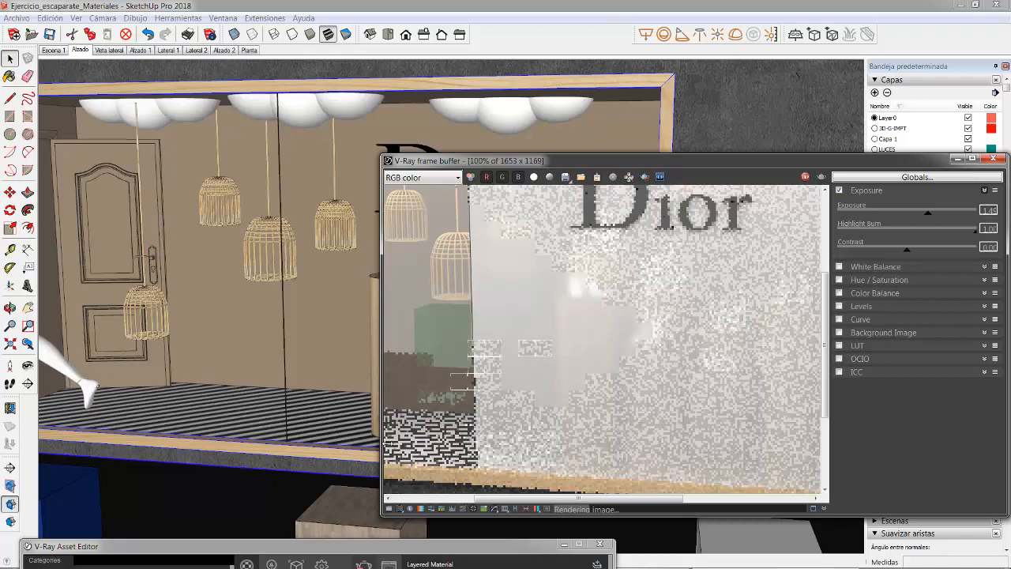
pyautogui.scroll(-1, 600, 373)
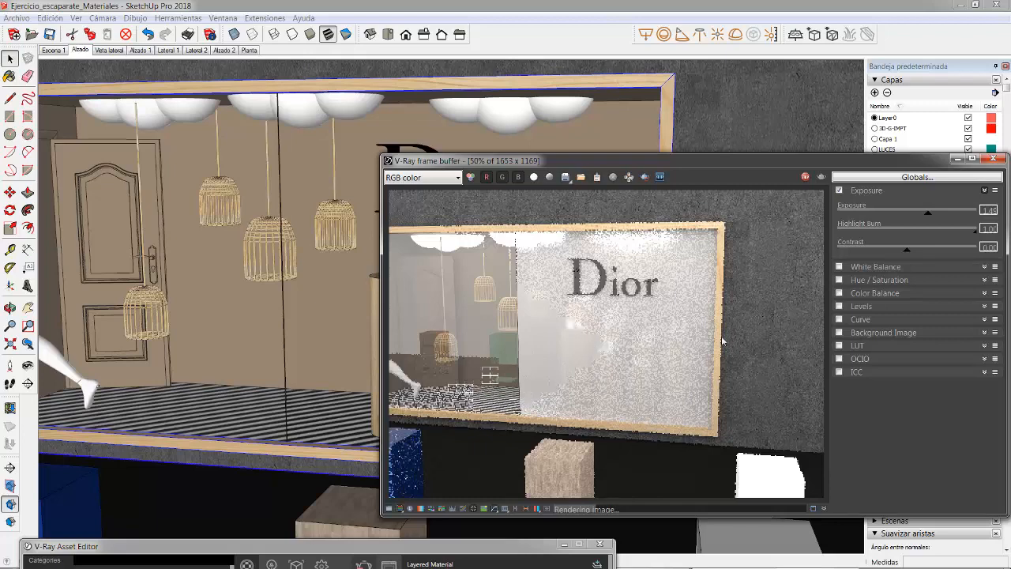
pyautogui.scroll(1, 697, 270)
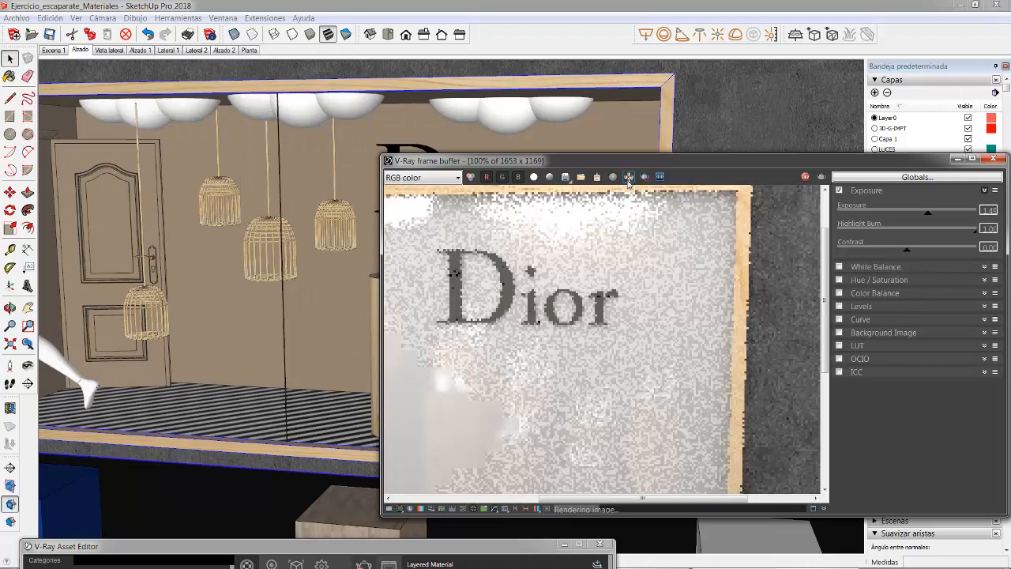
pyautogui.scroll(-1, 488, 341)
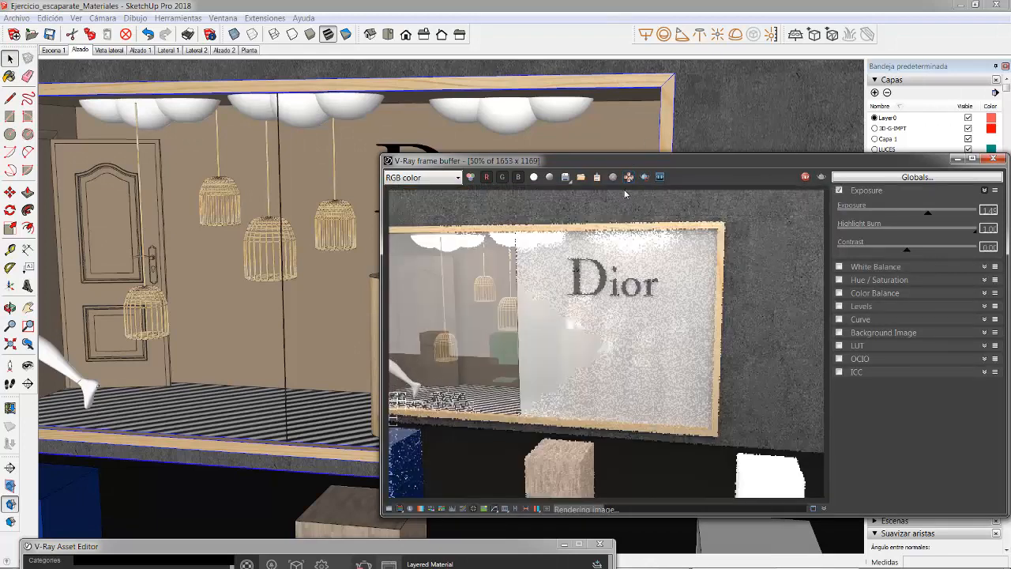
# Step: Have the render prioritise the area under the pointer to inspect the glass over the shoe pedestals, and stop and close the render
pyautogui.click(630, 179)
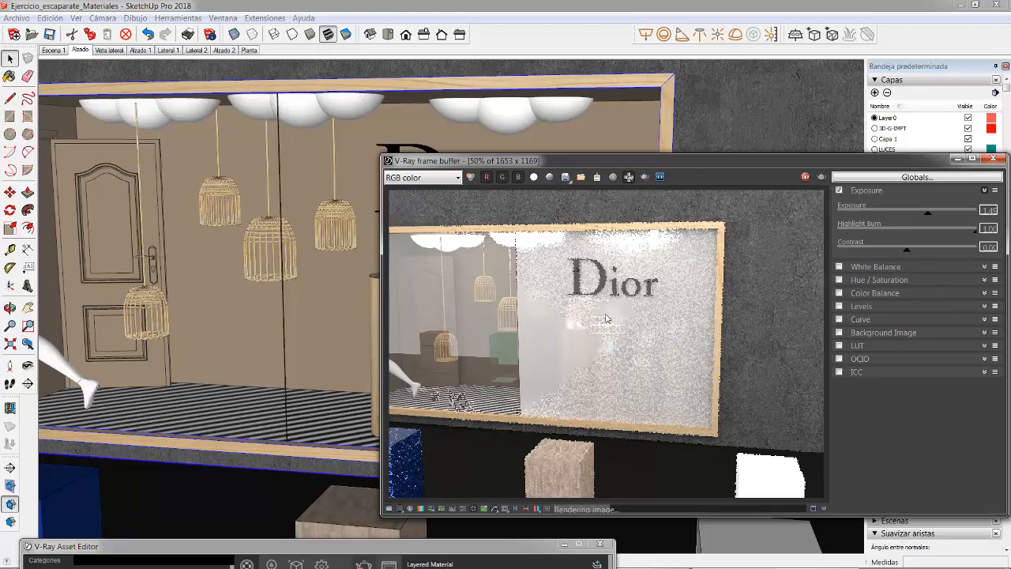
pyautogui.scroll(2, 562, 355)
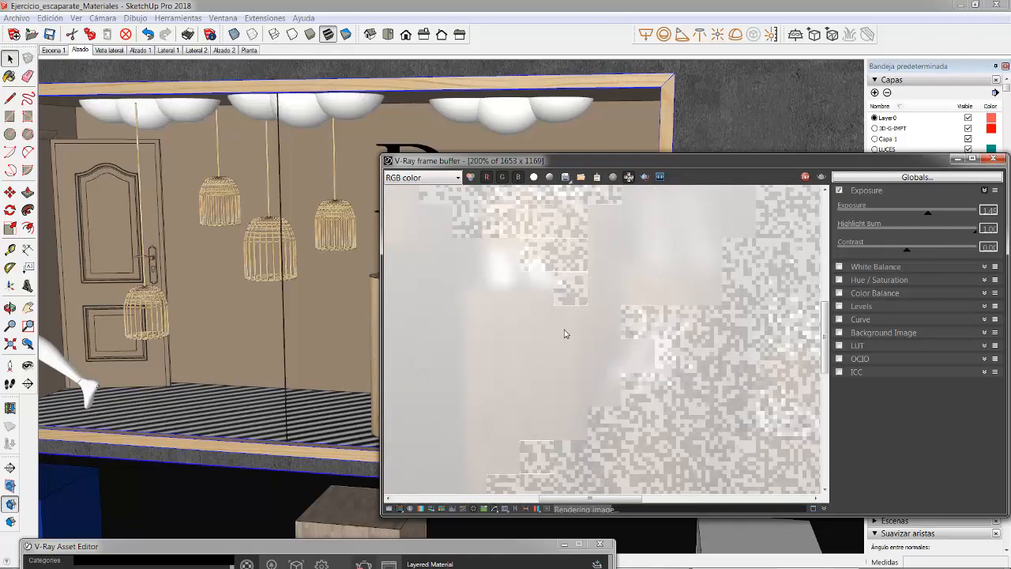
pyautogui.scroll(-2, 575, 329)
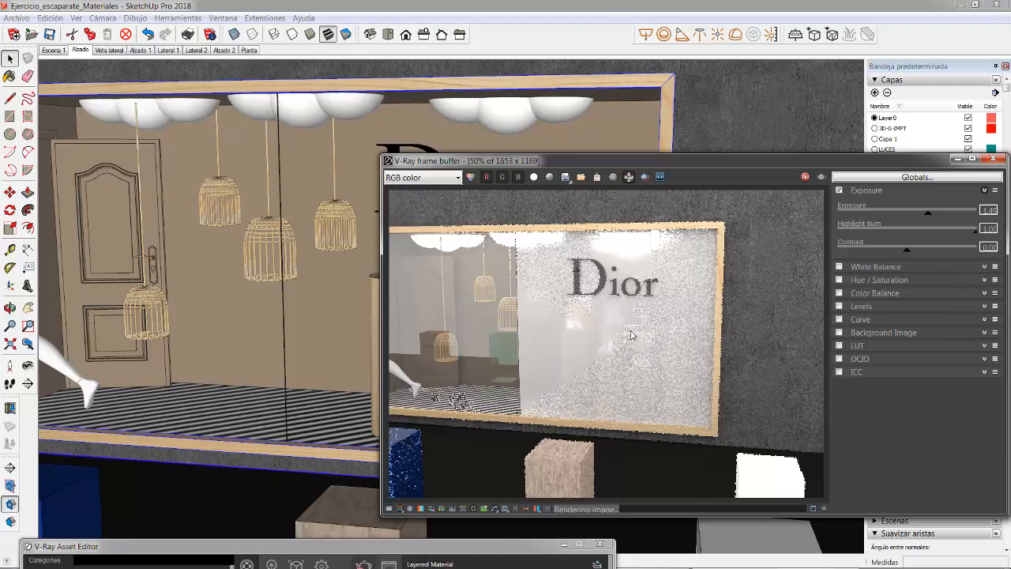
pyautogui.scroll(2, 626, 332)
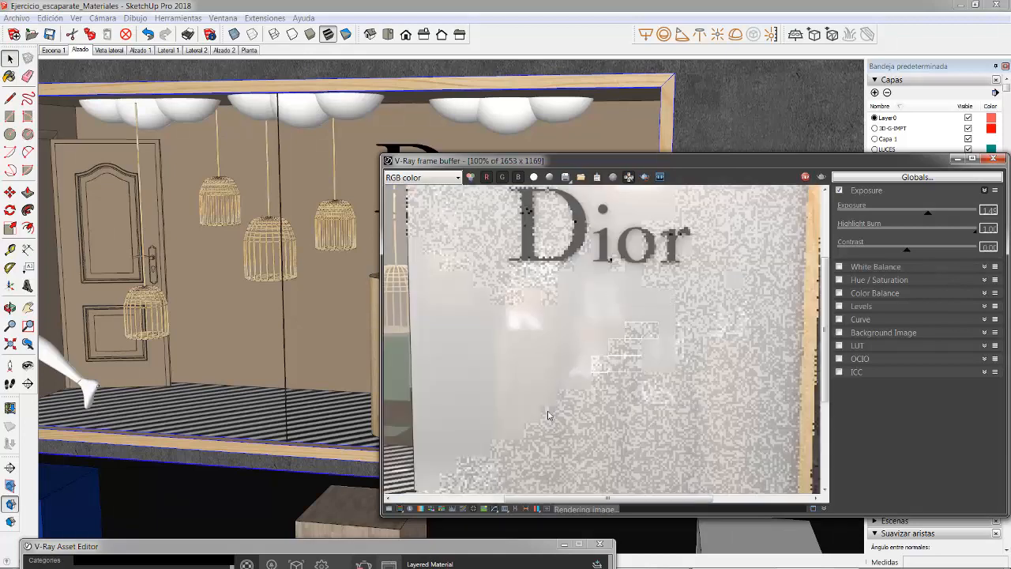
pyautogui.scroll(-2, 550, 333)
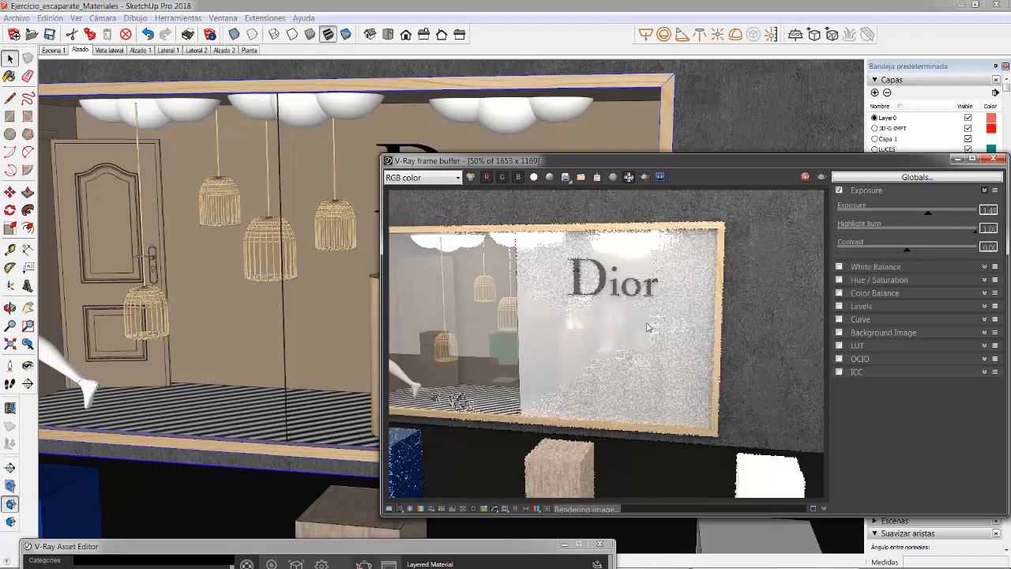
pyautogui.scroll(-1, 608, 325)
pyautogui.scroll(1, 632, 336)
pyautogui.click(805, 179)
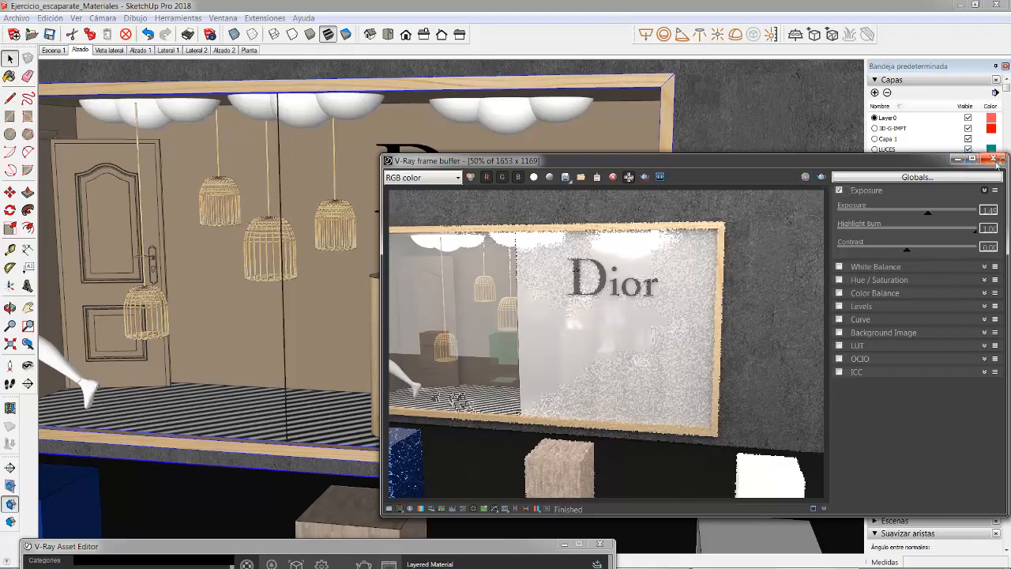
pyautogui.click(993, 159)
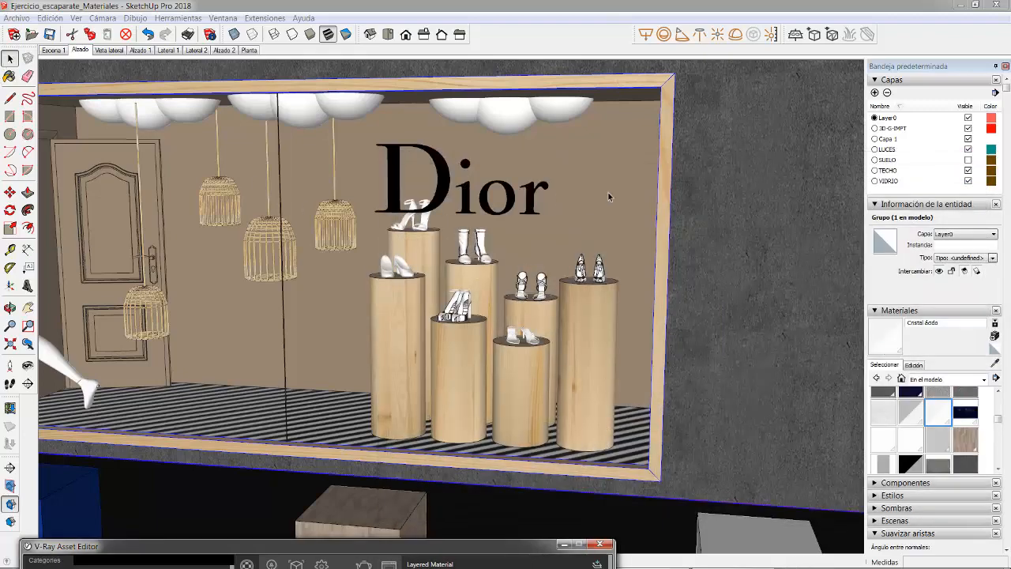
# Step: Paint both sides of the shop window's glass pane in front of the Dior shoe pedestals with the Cristal traslúcido material
pyautogui.doubleClick(589, 178)
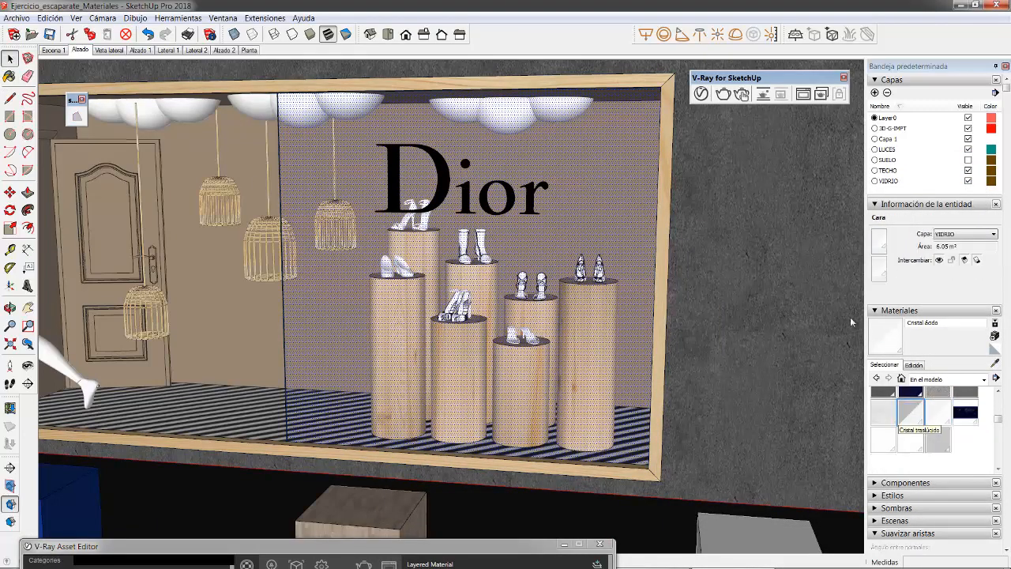
pyautogui.click(910, 411)
pyautogui.click(593, 197)
pyautogui.rightClick(588, 186)
pyautogui.click(624, 290)
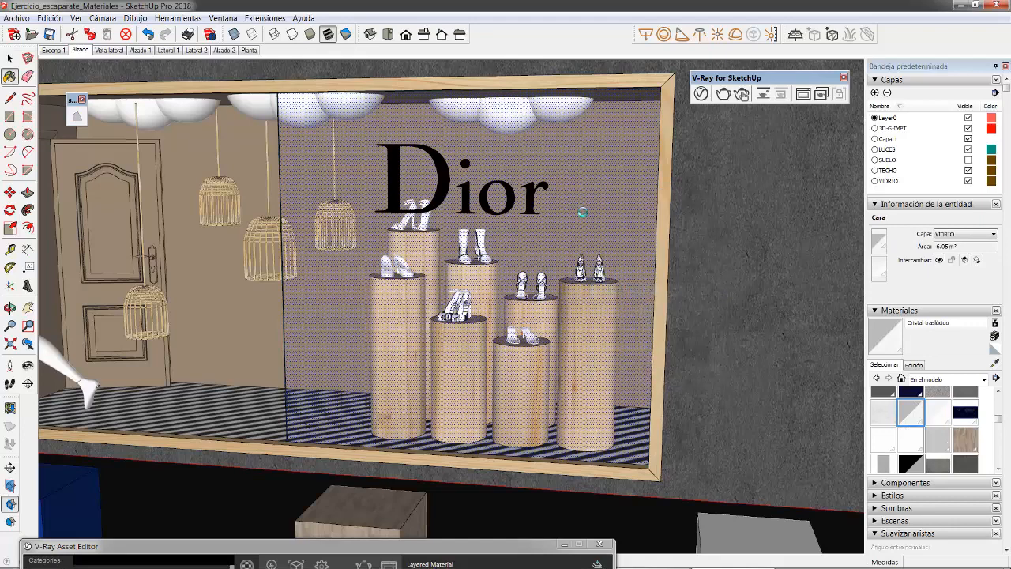
pyautogui.press('space')
# Step: Leave the glass group and open the white sample block next to the parquet block for editing
pyautogui.scroll(-2, 461, 247)
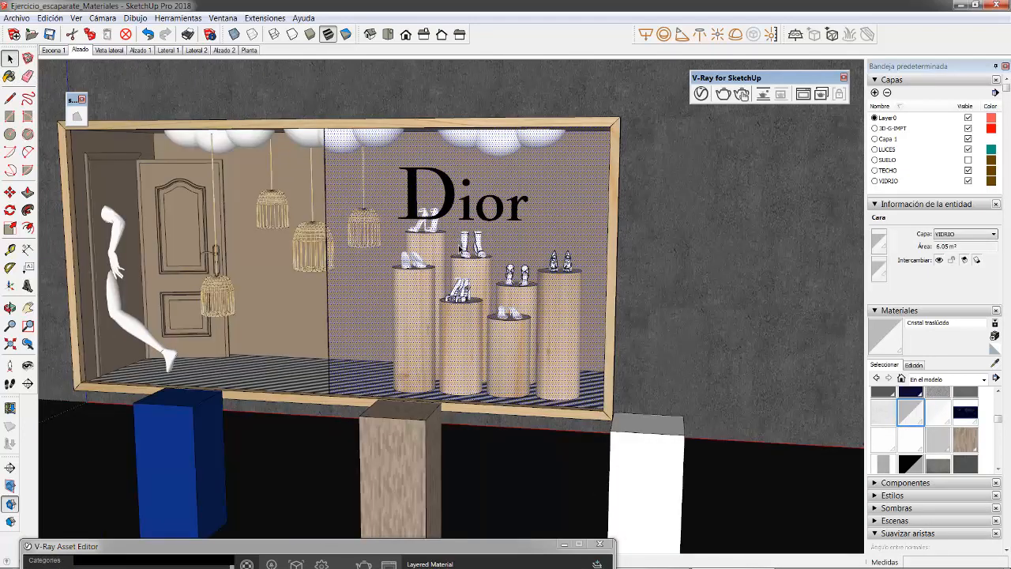
pyautogui.scroll(-4, 460, 249)
pyautogui.click(621, 445)
pyautogui.moveTo(549, 339); pyautogui.dragTo(447, 409, button='middle')
pyautogui.scroll(4, 447, 409)
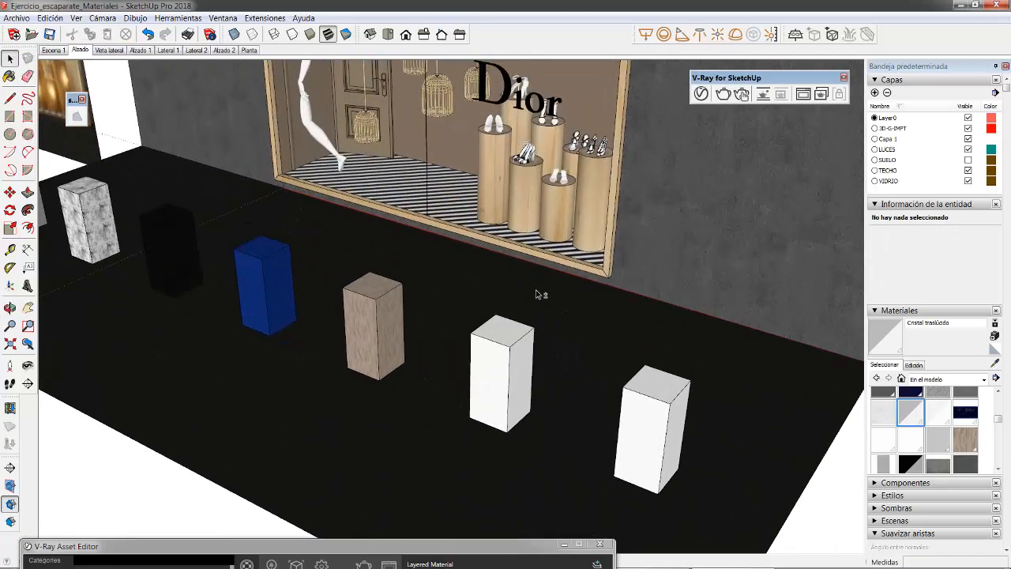
pyautogui.moveTo(534, 331)
pyautogui.keyDown('shift'); pyautogui.mouseDown(button='middle')
pyautogui.moveTo(530, 242)
pyautogui.moveTo(530, 350)
pyautogui.mouseUp(button='middle'); pyautogui.keyUp('shift')
pyautogui.scroll(3, 530, 350)
pyautogui.scroll(-2, 487, 313)
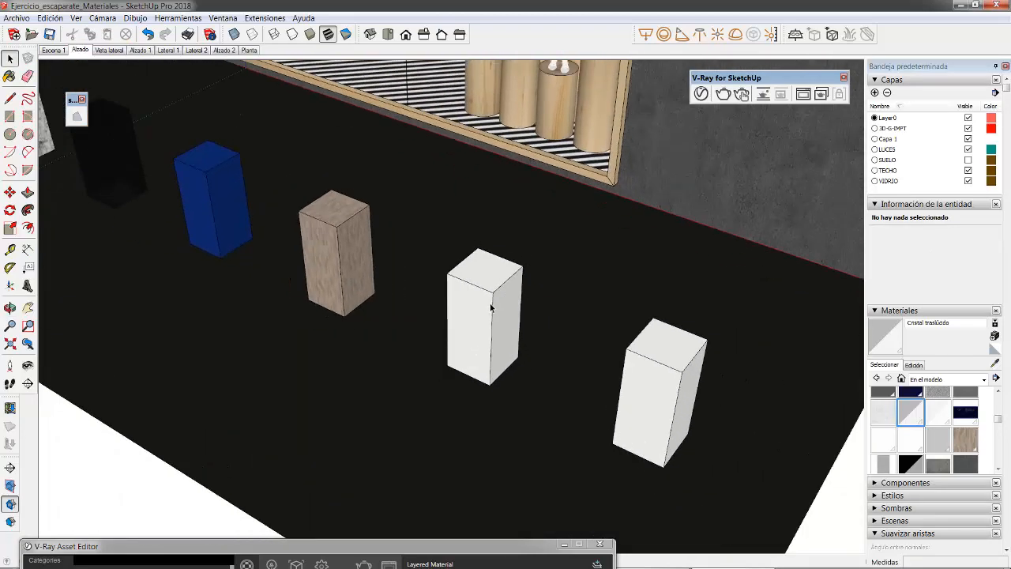
pyautogui.moveTo(490, 308); pyautogui.dragTo(651, 328, button='middle')
pyautogui.scroll(3, 530, 293)
pyautogui.scroll(-2, 461, 328)
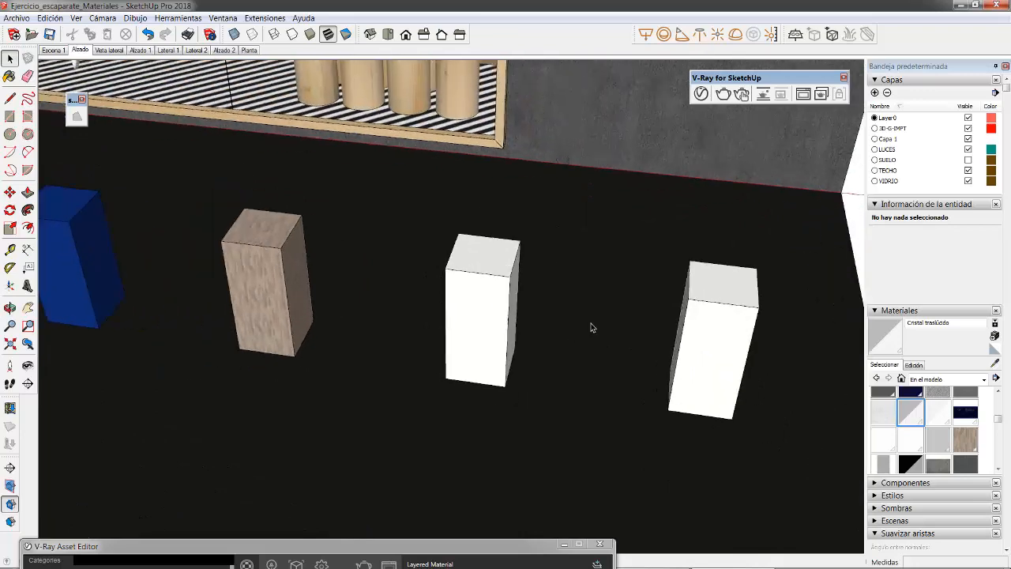
pyautogui.scroll(3, 495, 313)
pyautogui.doubleClick(493, 308)
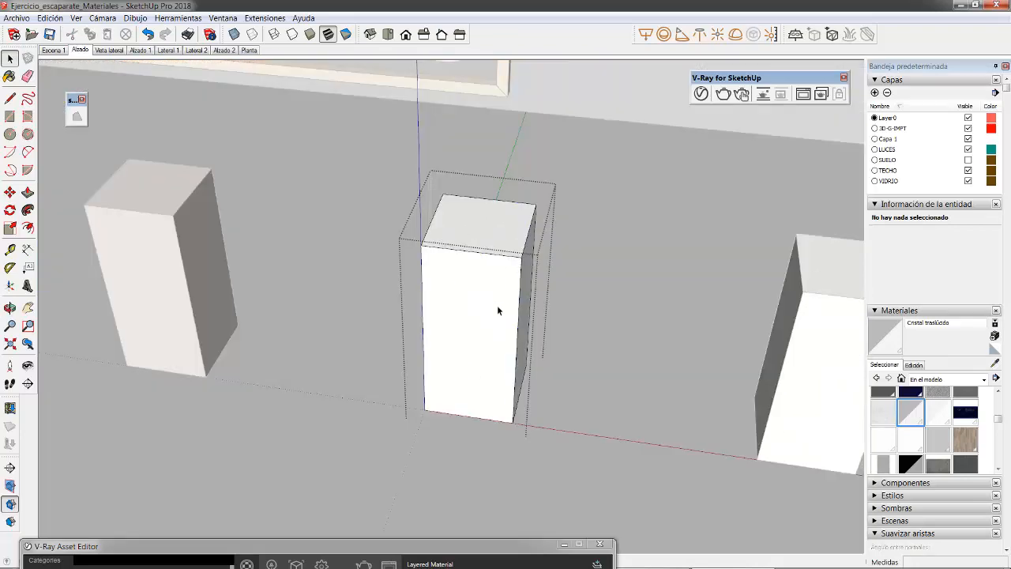
# Step: Choose the red Color A05 from the Colores material collection as the paint for the open sample block
pyautogui.moveTo(497, 307); pyautogui.dragTo(456, 299, button='middle')
pyautogui.click(951, 381)
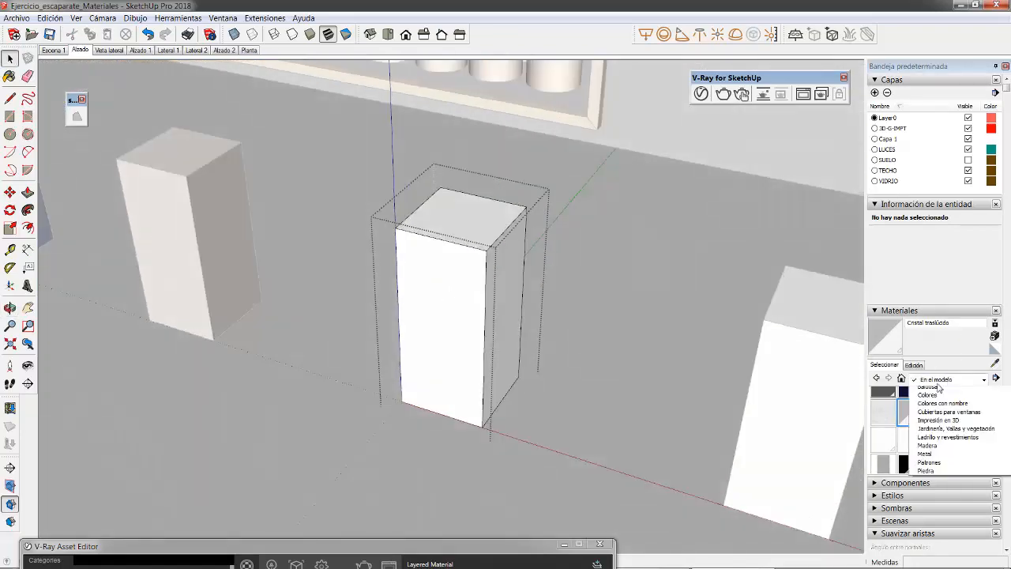
pyautogui.click(940, 446)
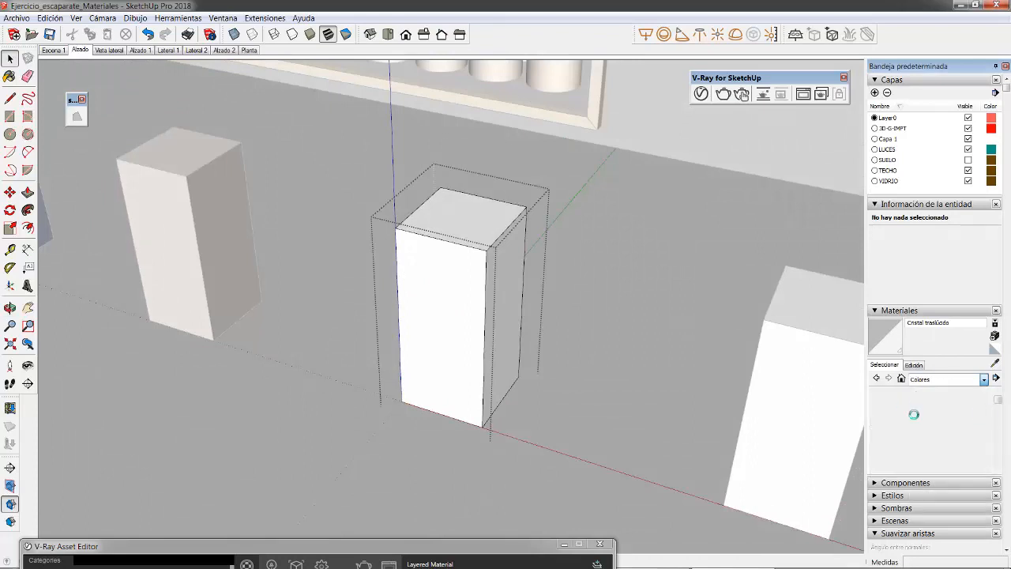
pyautogui.click(889, 432)
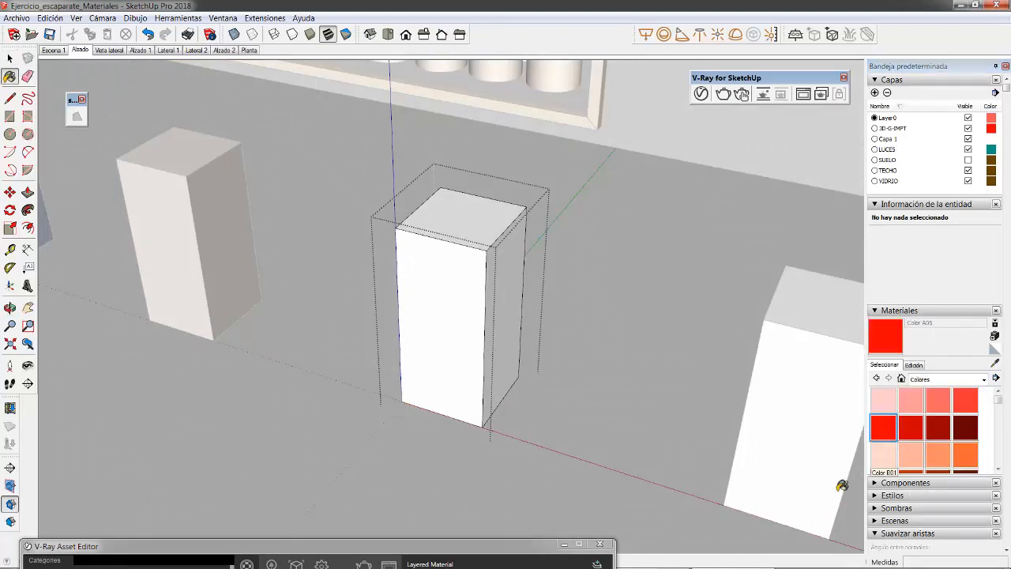
# Step: Paint all the faces of the open white sample block with Color A05 and leave its group
pyautogui.moveTo(498, 384); pyautogui.dragTo(492, 352, button='middle')
pyautogui.click(9, 59)
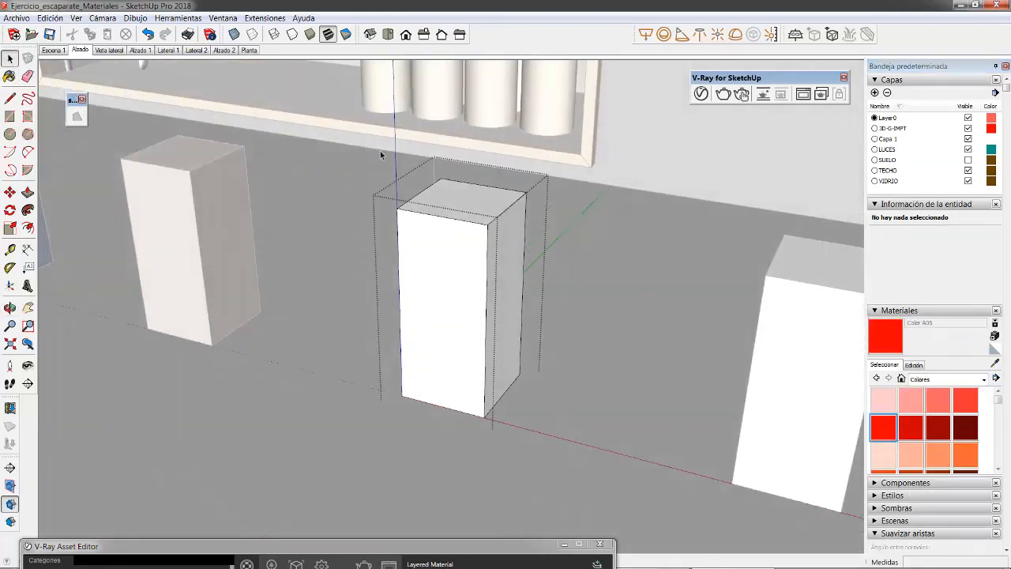
pyautogui.moveTo(380, 151)
pyautogui.mouseDown()
pyautogui.moveTo(562, 472)
pyautogui.moveTo(577, 439)
pyautogui.mouseUp()
pyautogui.press('b')
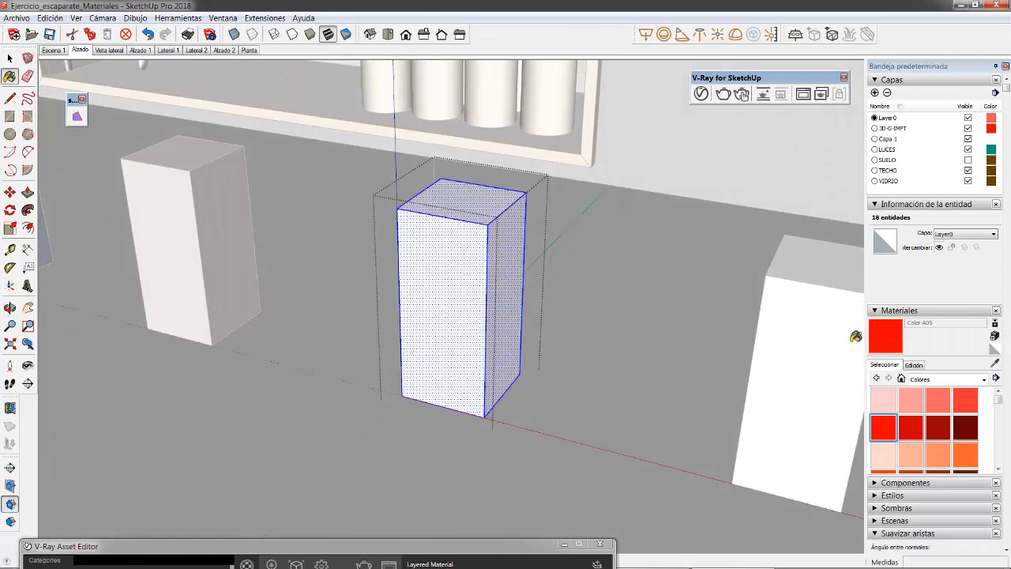
pyautogui.click(452, 251)
pyautogui.rightClick(447, 244)
pyautogui.click(484, 361)
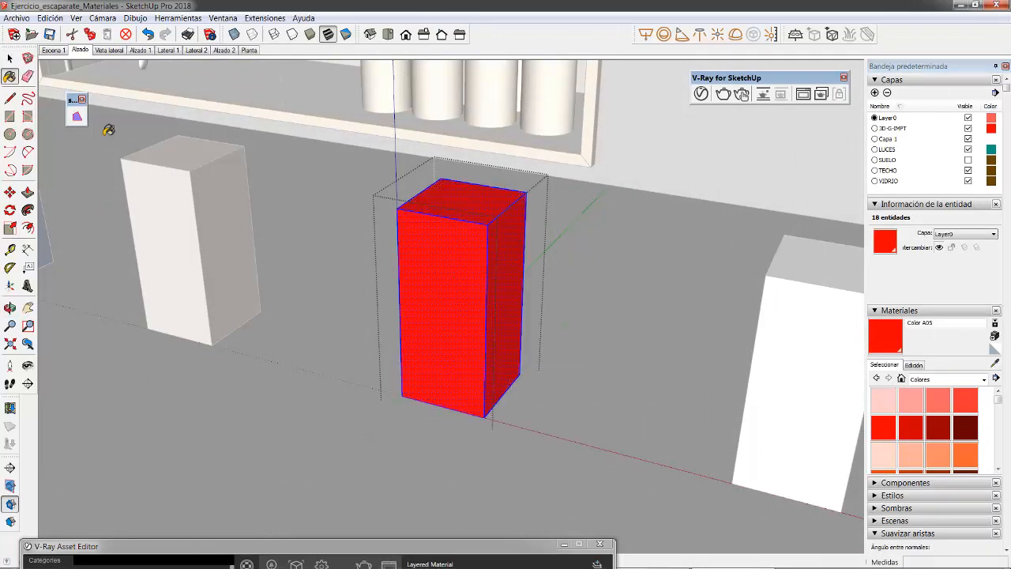
pyautogui.click(9, 60)
pyautogui.click(303, 230)
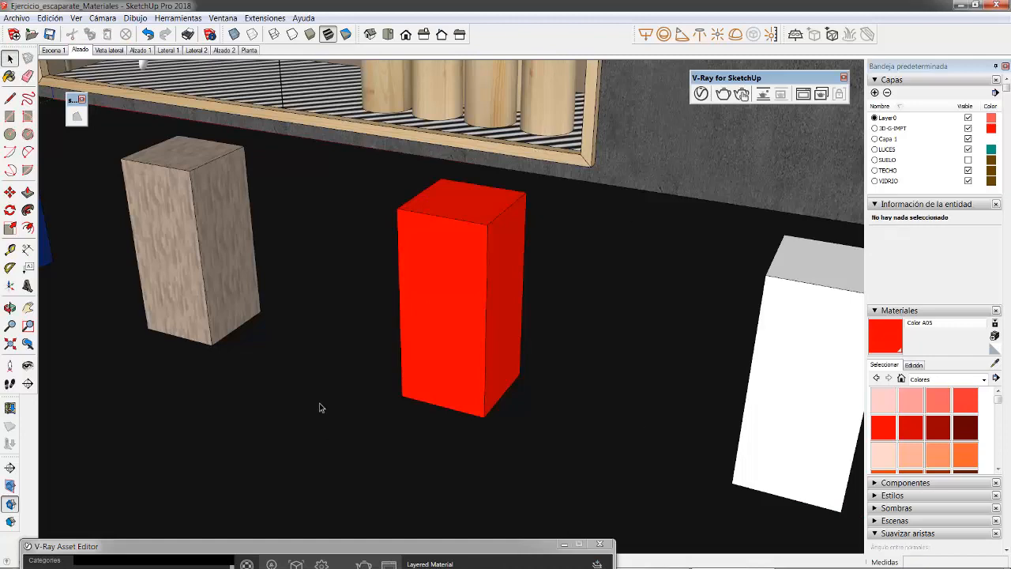
# Step: Restore the V-Ray Asset Editor beside the red block and hide its material library
pyautogui.scroll(4, 477, 247)
pyautogui.moveTo(476, 247); pyautogui.dragTo(500, 262, button='middle')
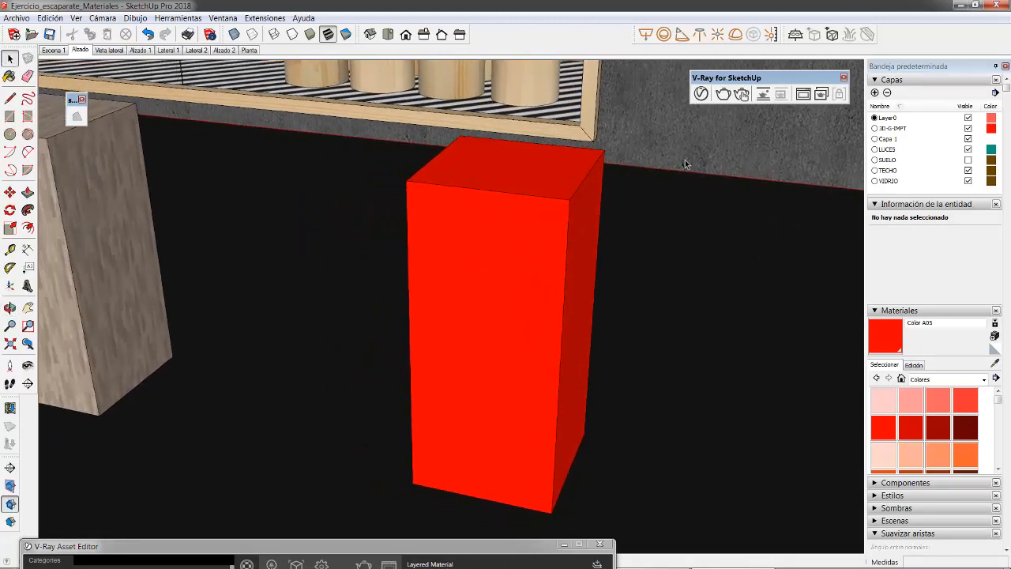
pyautogui.moveTo(235, 546); pyautogui.dragTo(221, 138)
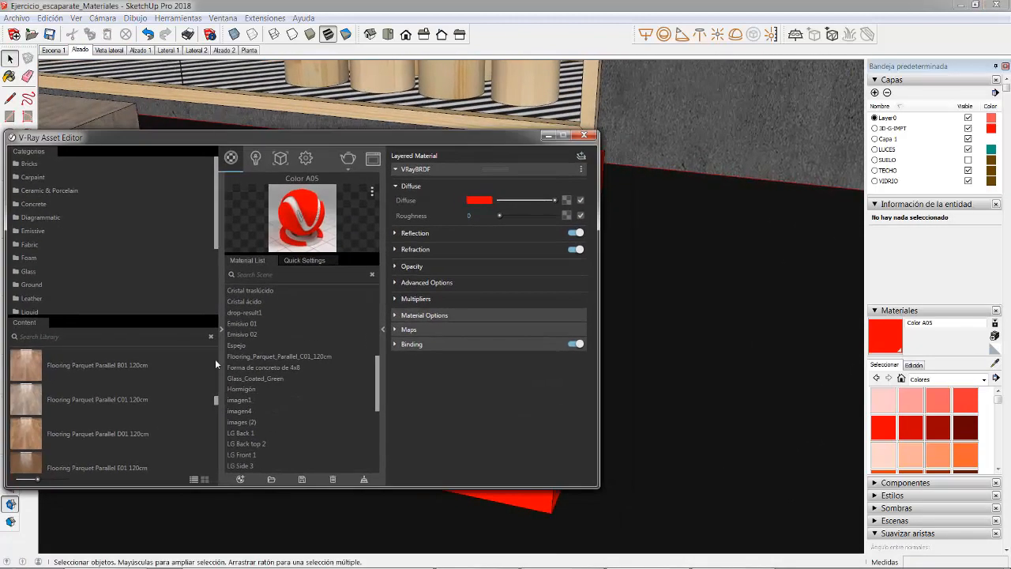
pyautogui.click(221, 331)
pyautogui.moveTo(330, 167); pyautogui.dragTo(171, 199)
pyautogui.moveTo(457, 240); pyautogui.dragTo(656, 231, button='middle')
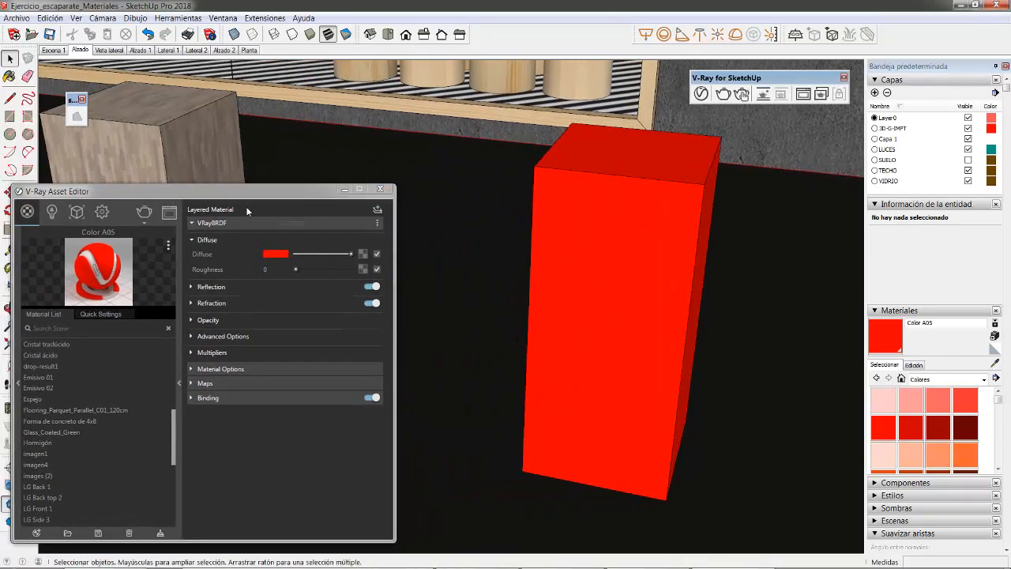
pyautogui.moveTo(260, 191); pyautogui.dragTo(302, 167)
# Step: Raise the reflection colour of Color A05 to full white
pyautogui.click(250, 263)
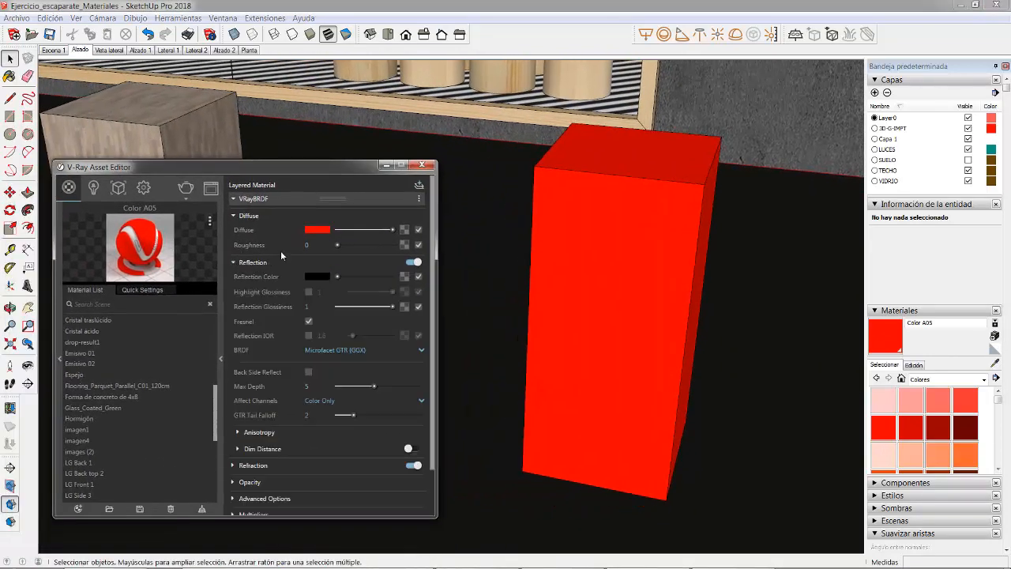
pyautogui.moveTo(299, 174); pyautogui.dragTo(304, 122)
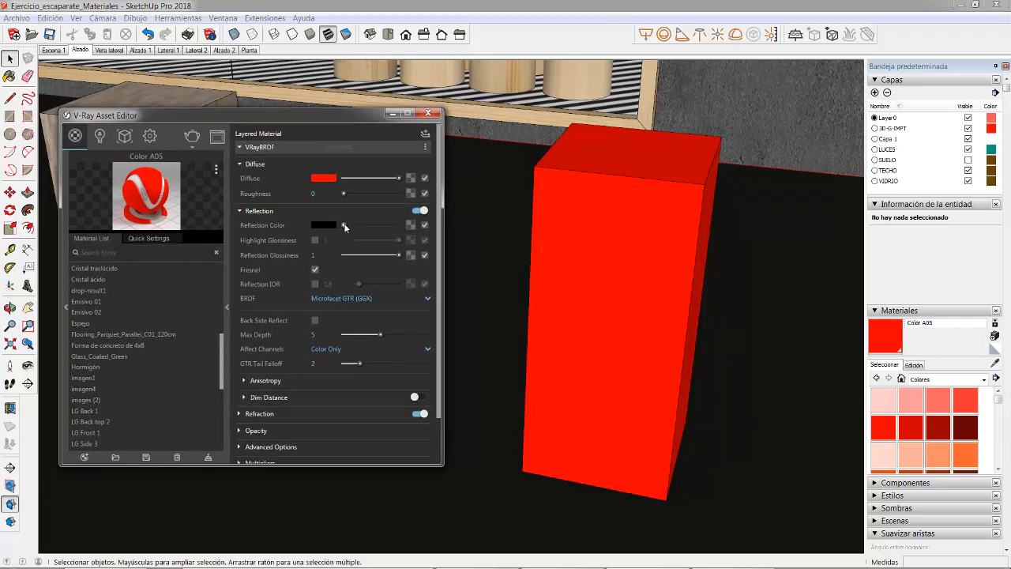
pyautogui.moveTo(344, 226); pyautogui.dragTo(427, 227)
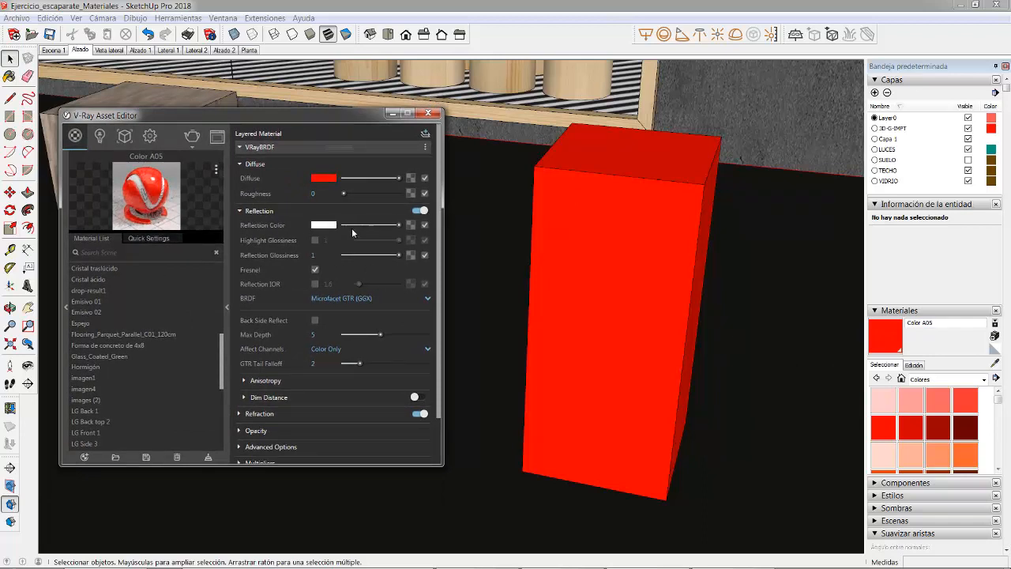
pyautogui.click(315, 240)
pyautogui.click(315, 240)
# Step: Turn off Fresnel and enable Highlight Glossiness in the reflection settings of Color A05
pyautogui.moveTo(633, 315); pyautogui.dragTo(530, 179, button='middle')
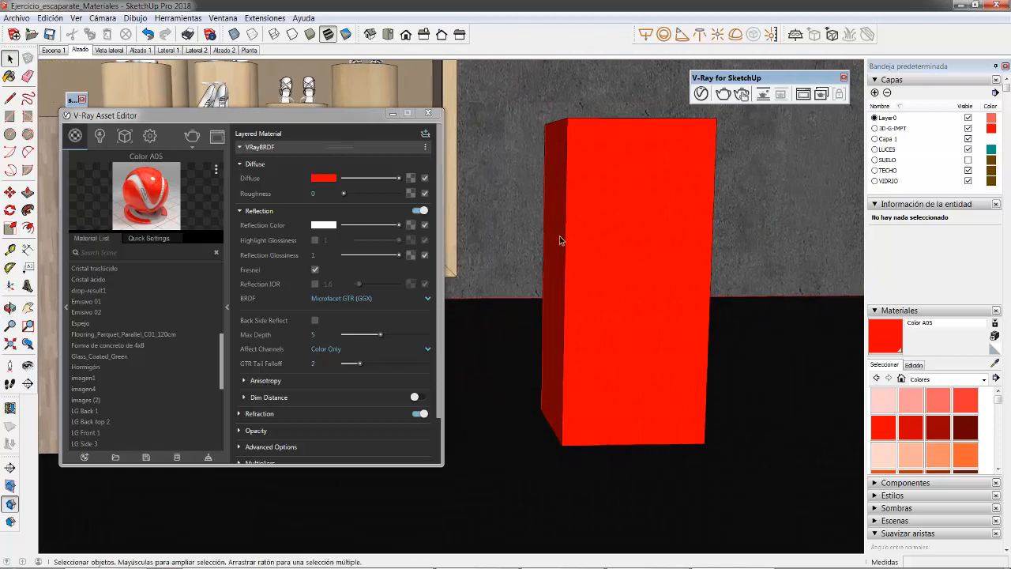
pyautogui.moveTo(576, 206); pyautogui.dragTo(553, 206, button='middle')
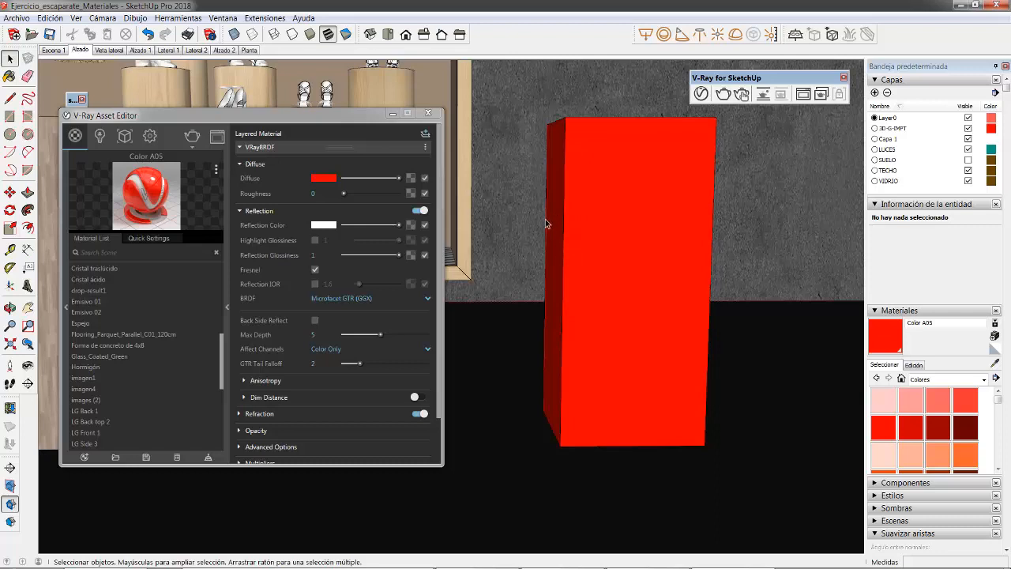
pyautogui.click(315, 270)
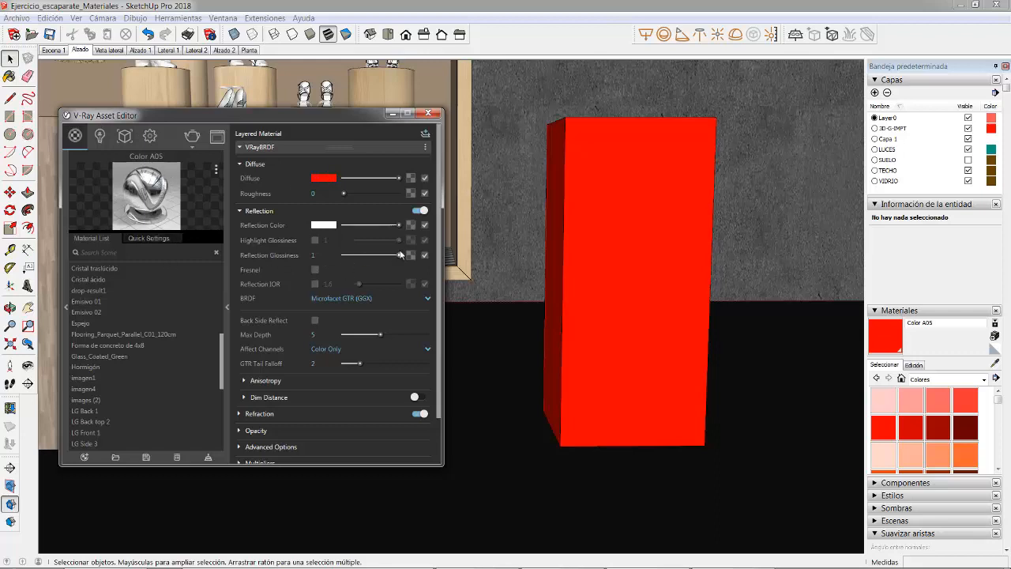
pyautogui.click(315, 240)
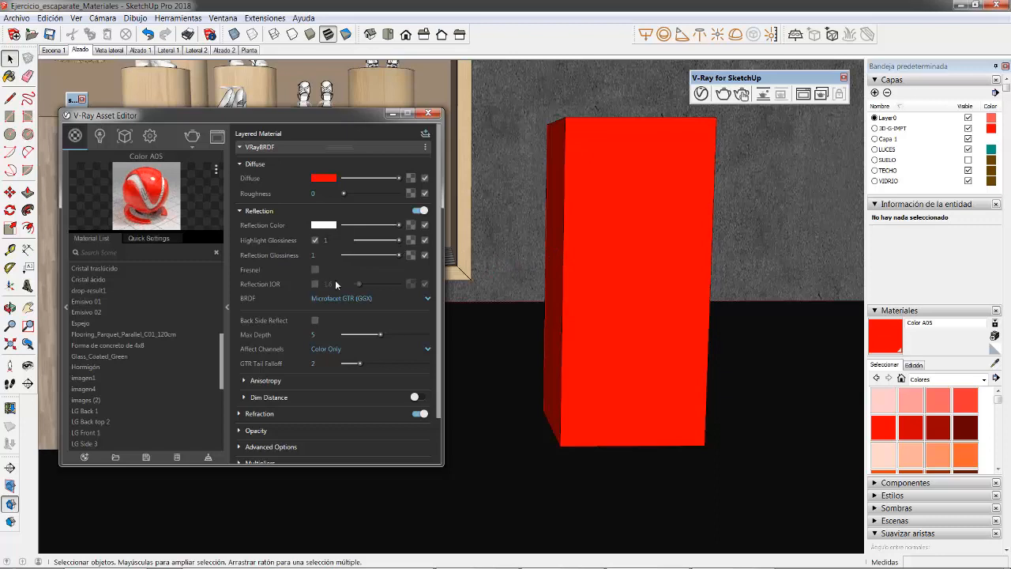
pyautogui.scroll(-2, 291, 293)
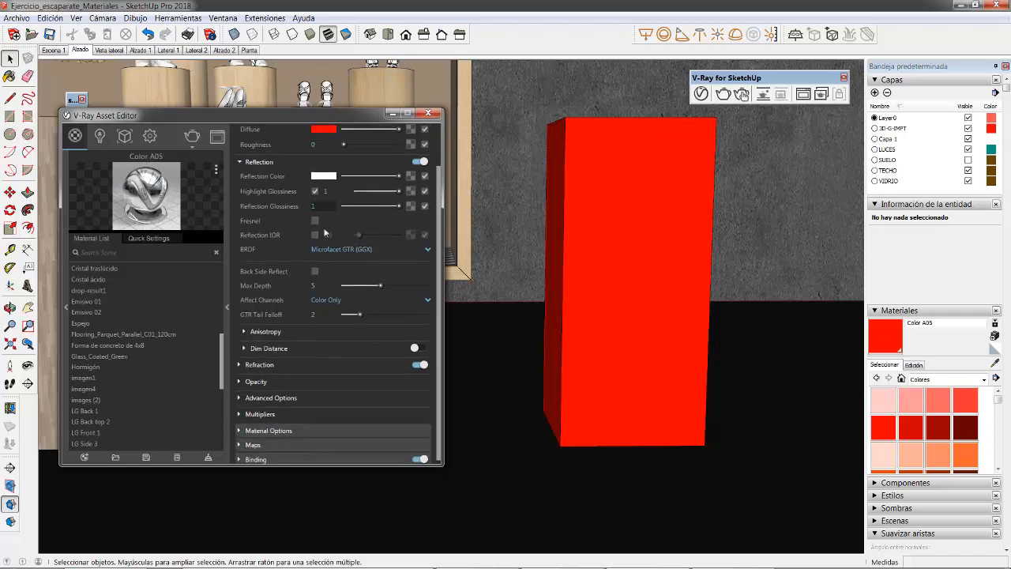
pyautogui.scroll(2, 332, 280)
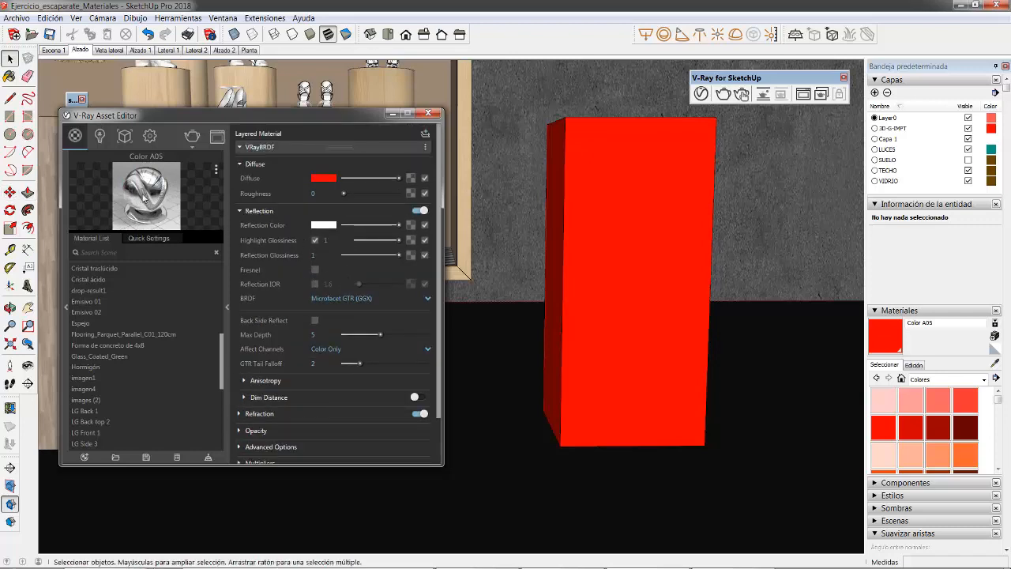
# Step: Change the diffuse colour of Color A05 to a neutral grey with RGB values of 0.713
pyautogui.moveTo(569, 299); pyautogui.dragTo(696, 288, button='middle')
pyautogui.scroll(2, 696, 288)
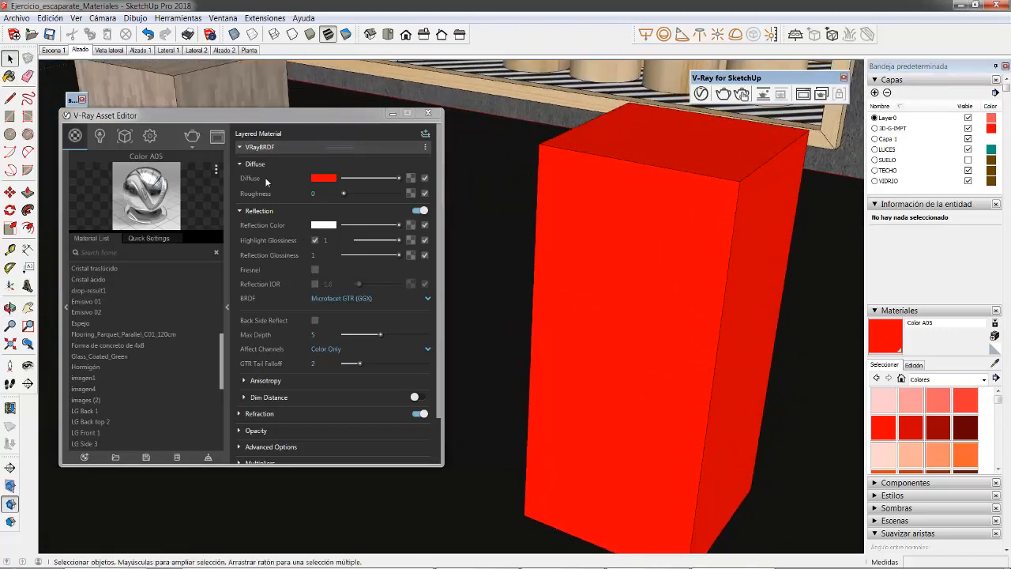
pyautogui.click(324, 178)
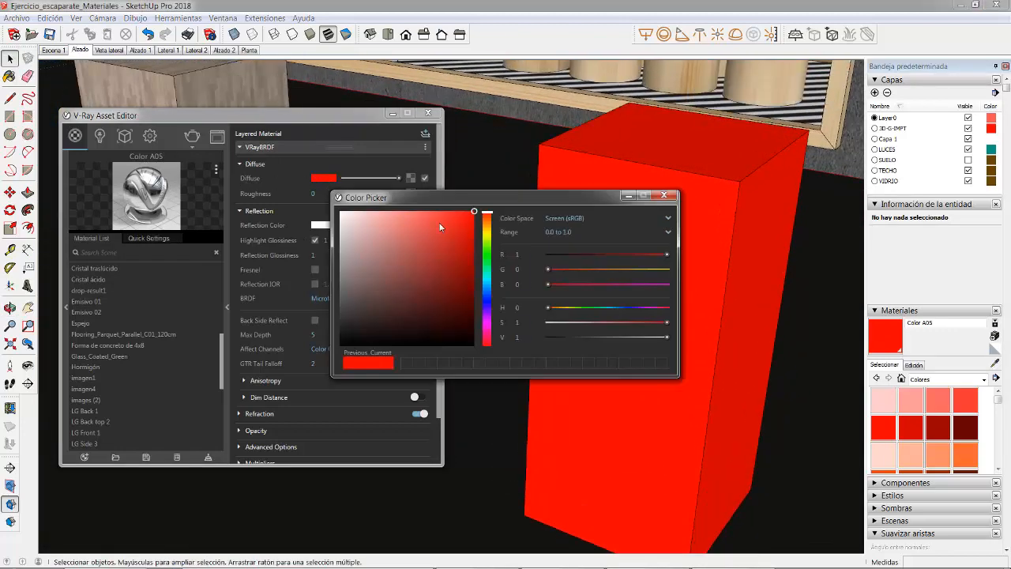
pyautogui.moveTo(466, 218); pyautogui.dragTo(333, 262)
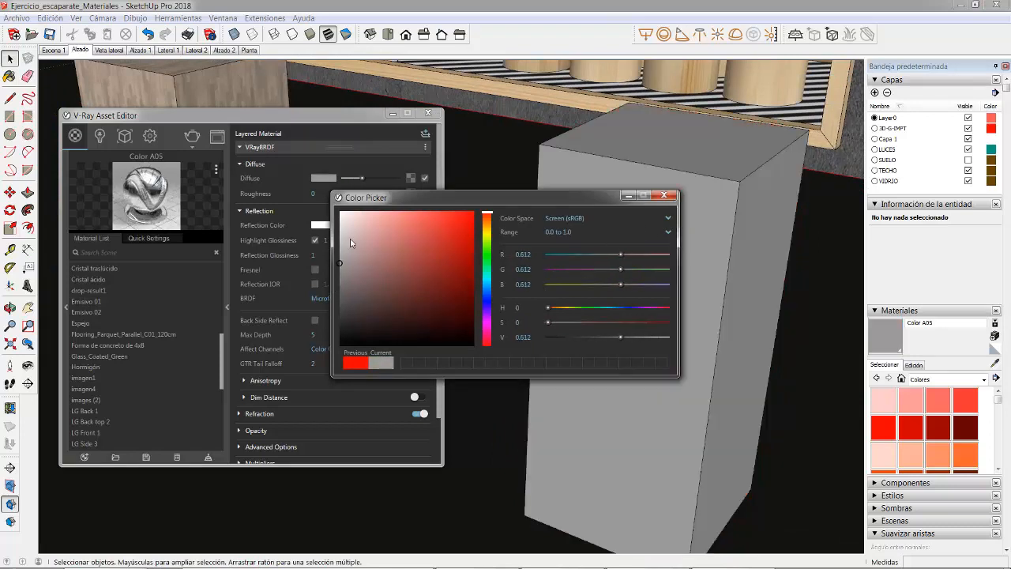
pyautogui.click(663, 195)
pyautogui.keyDown('shift'); pyautogui.moveTo(630, 241); pyautogui.dragTo(587, 203, button='middle'); pyautogui.keyUp('shift')
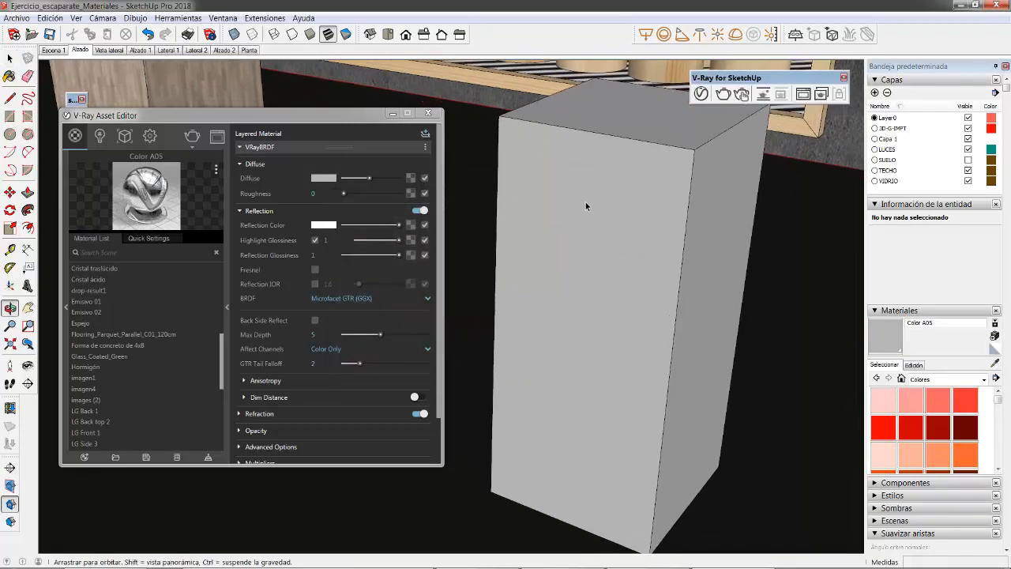
# Step: Rename the grey reflective material as Espejo 02
pyautogui.click(943, 328)
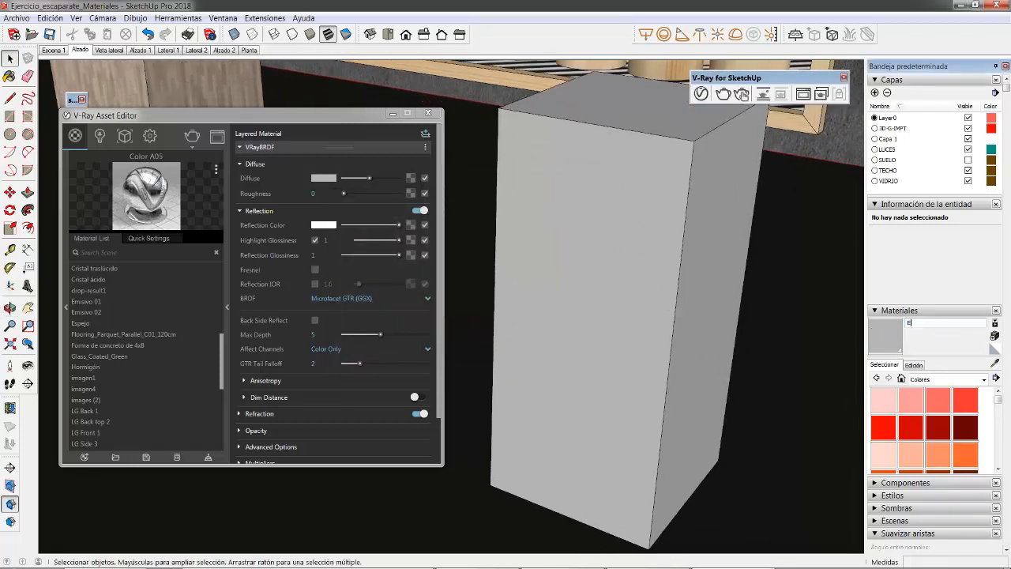
pyautogui.write('Espejo')
pyautogui.press('Return')
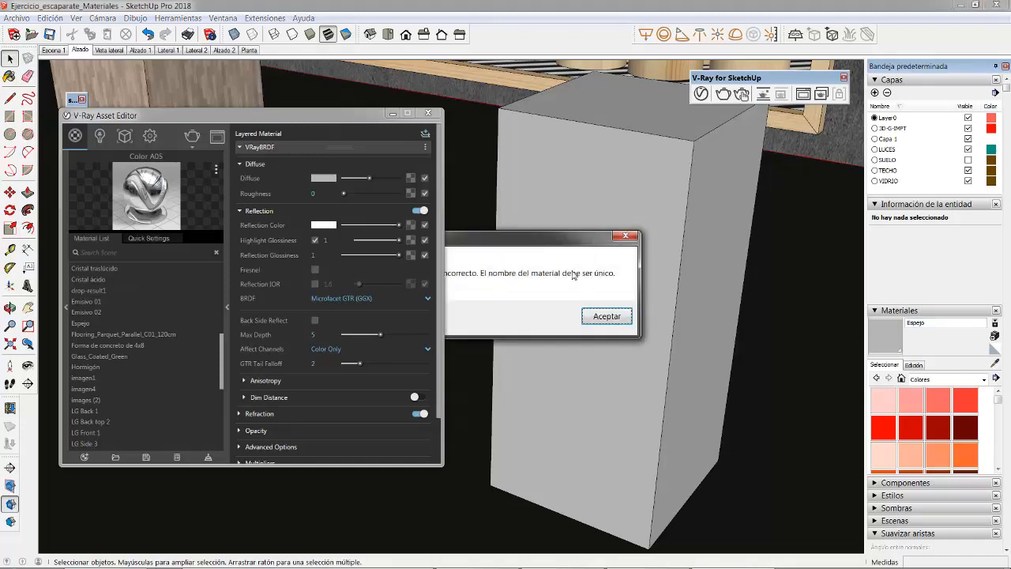
pyautogui.click(718, 230)
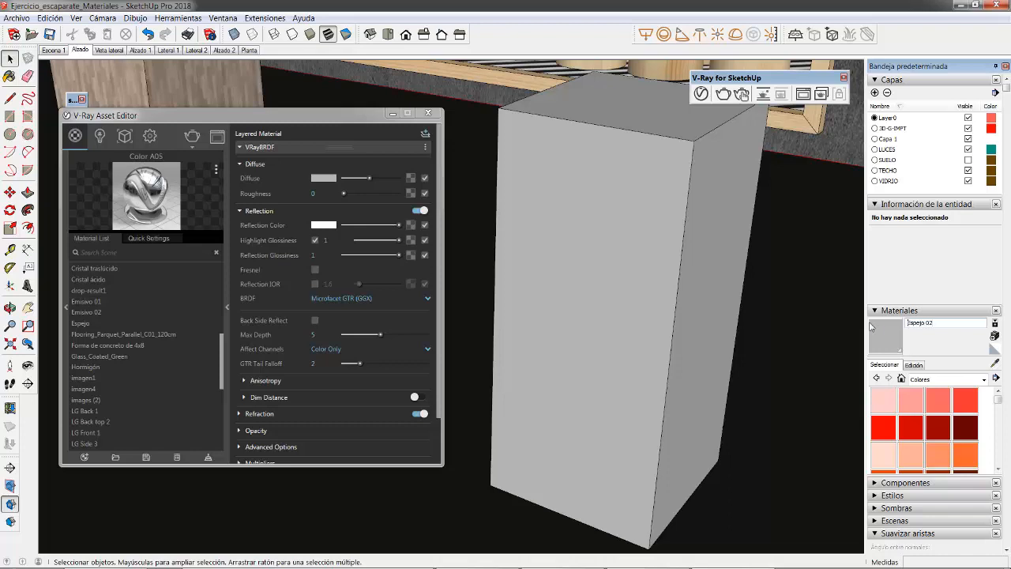
pyautogui.press('o')
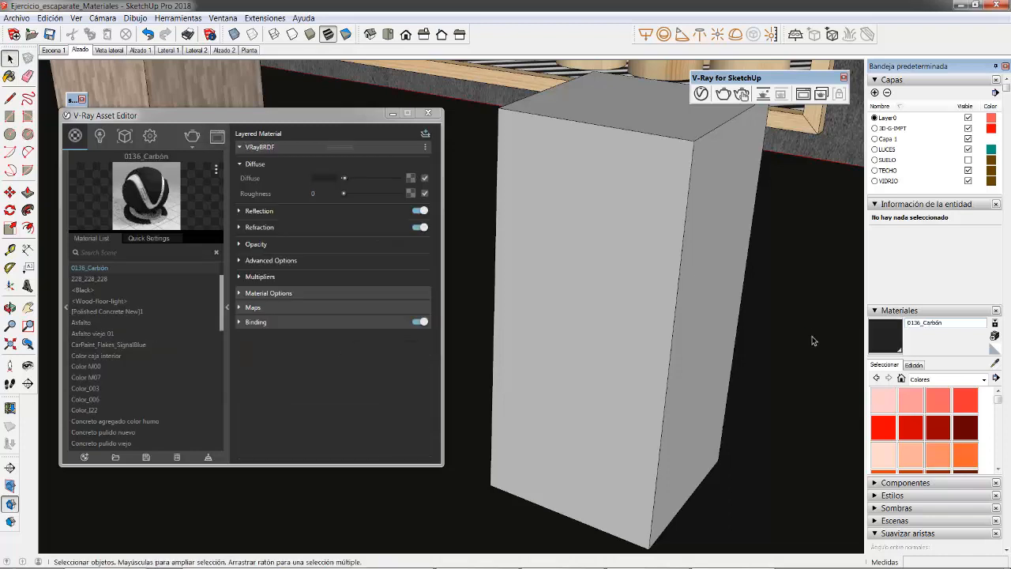
# Step: Sample the material from the grey block to load Espejo 02 in the V-Ray Asset Editor
pyautogui.moveTo(690, 266)
pyautogui.mouseDown(button='middle')
pyautogui.moveTo(671, 290)
pyautogui.moveTo(626, 259)
pyautogui.moveTo(622, 269)
pyautogui.moveTo(583, 249)
pyautogui.mouseUp(button='middle')
pyautogui.click(995, 363)
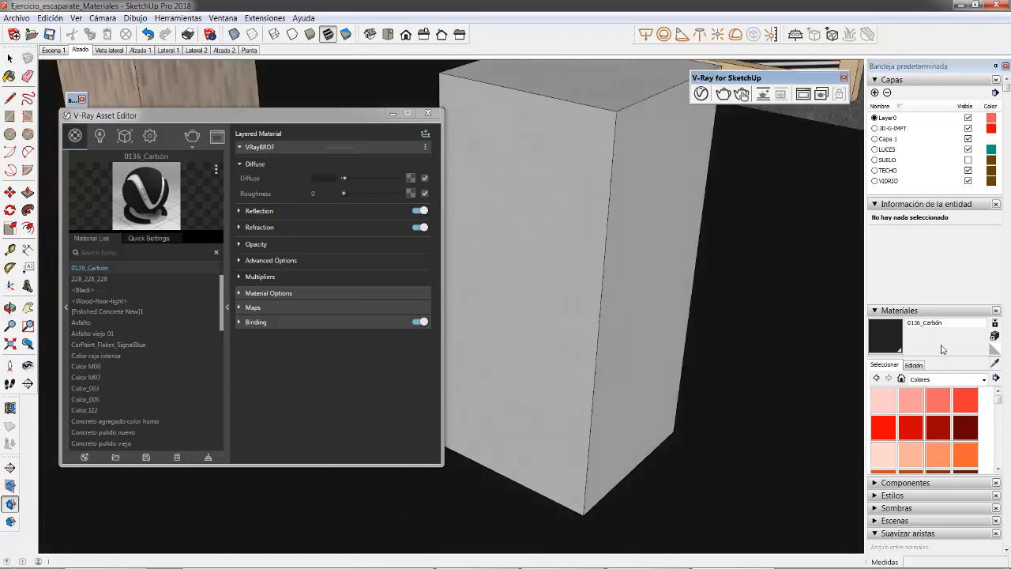
pyautogui.click(596, 190)
pyautogui.moveTo(713, 211); pyautogui.dragTo(729, 257, button='middle')
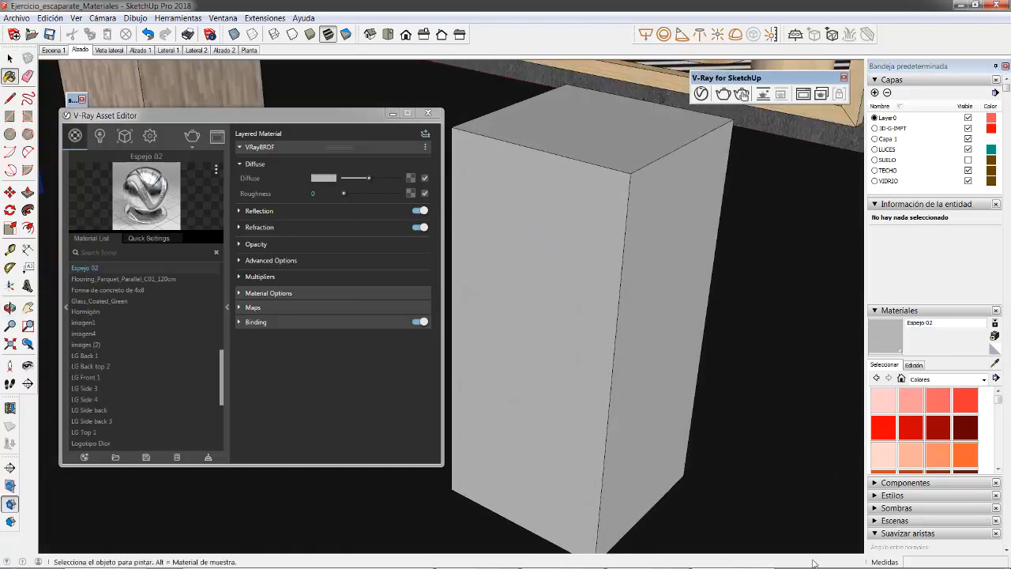
pyautogui.moveTo(517, 352); pyautogui.dragTo(570, 308, button='middle')
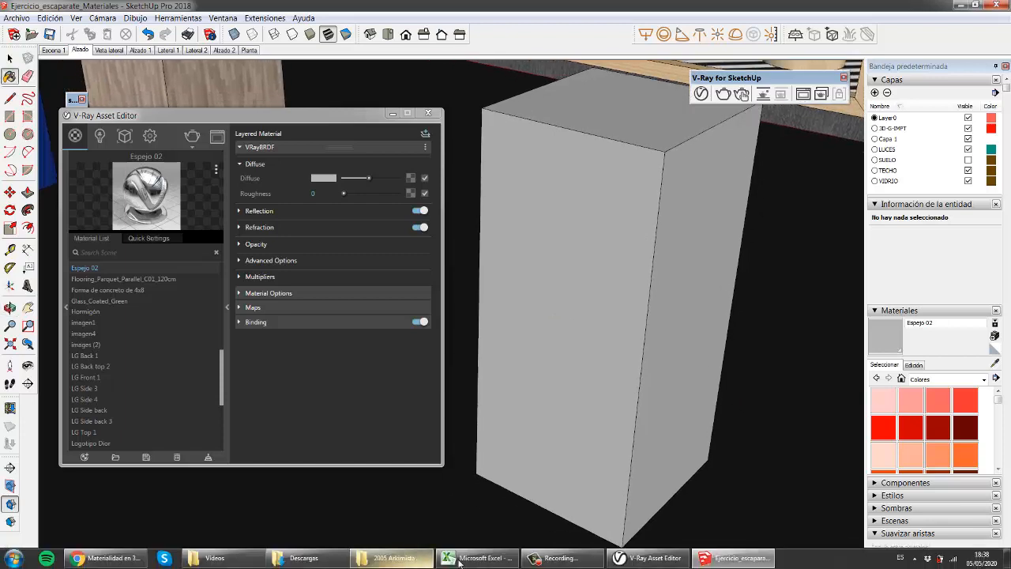
pyautogui.click(561, 557)
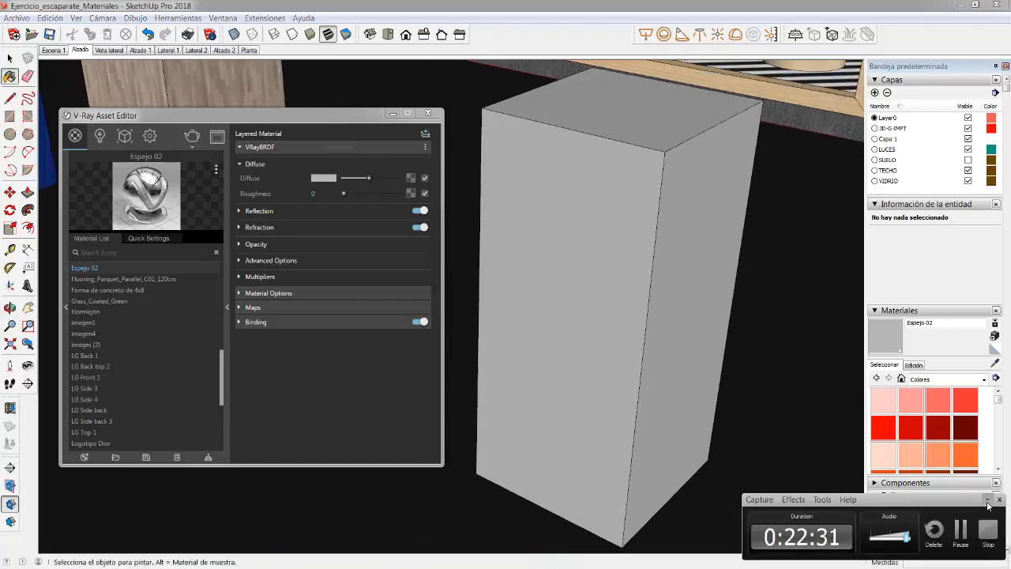
pyautogui.click(988, 501)
pyautogui.moveTo(611, 311); pyautogui.dragTo(705, 276, button='middle')
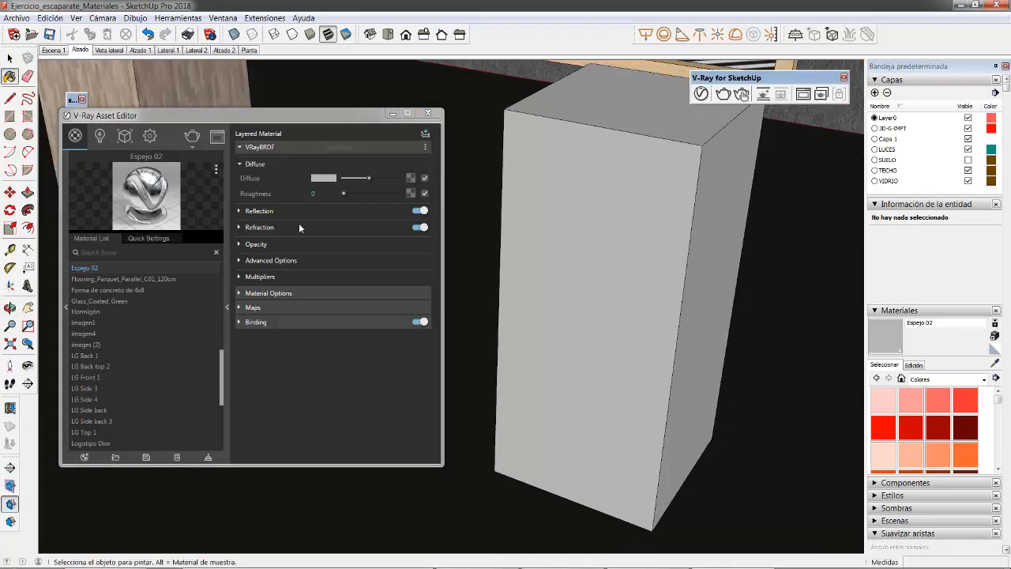
# Step: Expand the reflection settings of Espejo 02 and switch Fresnel on and off again to compare the material preview
pyautogui.click(252, 211)
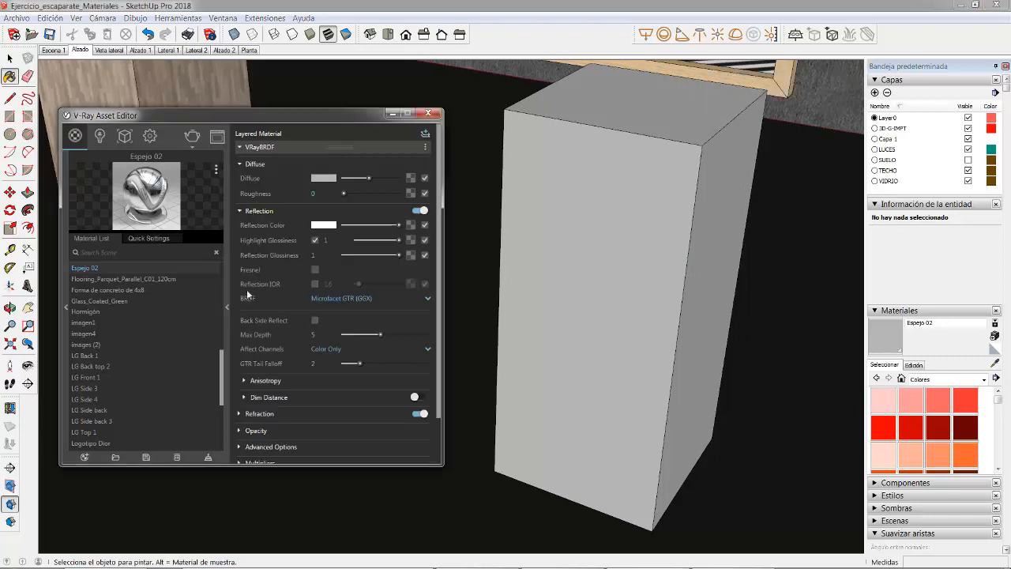
pyautogui.click(316, 270)
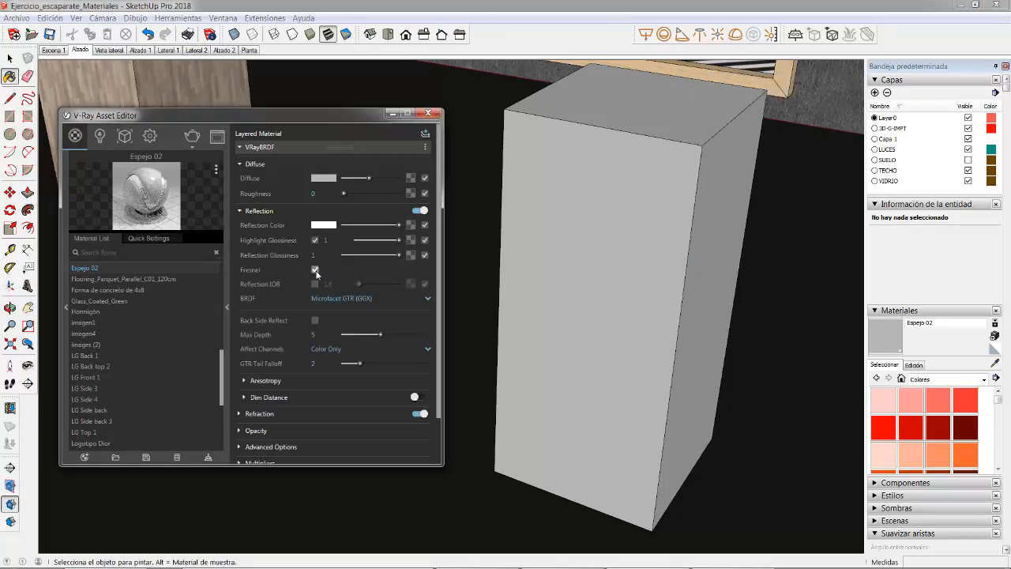
pyautogui.click(315, 270)
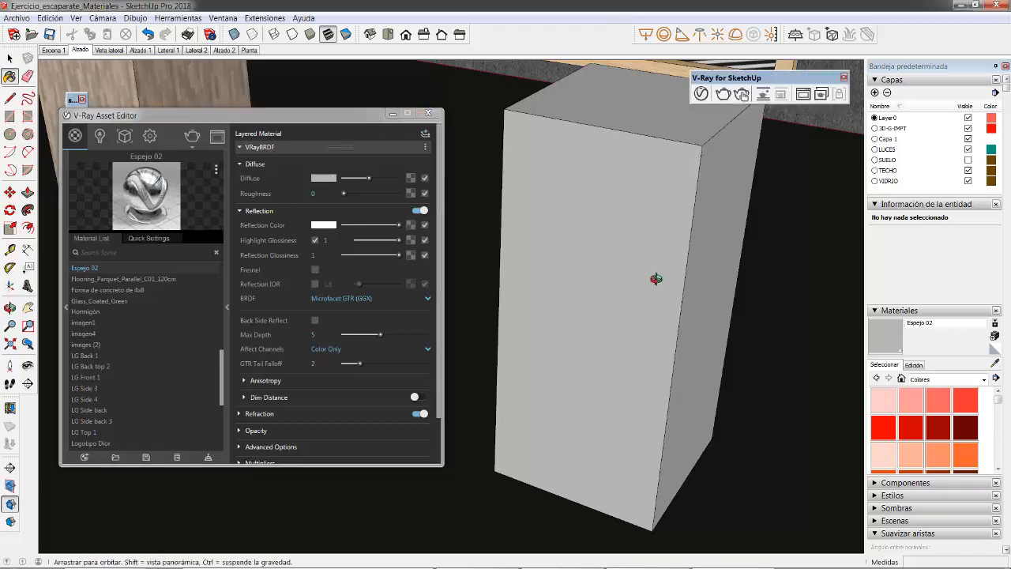
# Step: Draw a circle on the floor in front of the grey block and extrude it into a cylinder about 0.49 m high
pyautogui.moveTo(655, 275)
pyautogui.mouseDown(button='middle')
pyautogui.moveTo(598, 287)
pyautogui.moveTo(641, 255)
pyautogui.moveTo(600, 273)
pyautogui.moveTo(598, 260)
pyautogui.moveTo(568, 285)
pyautogui.moveTo(521, 294)
pyautogui.mouseUp(button='middle')
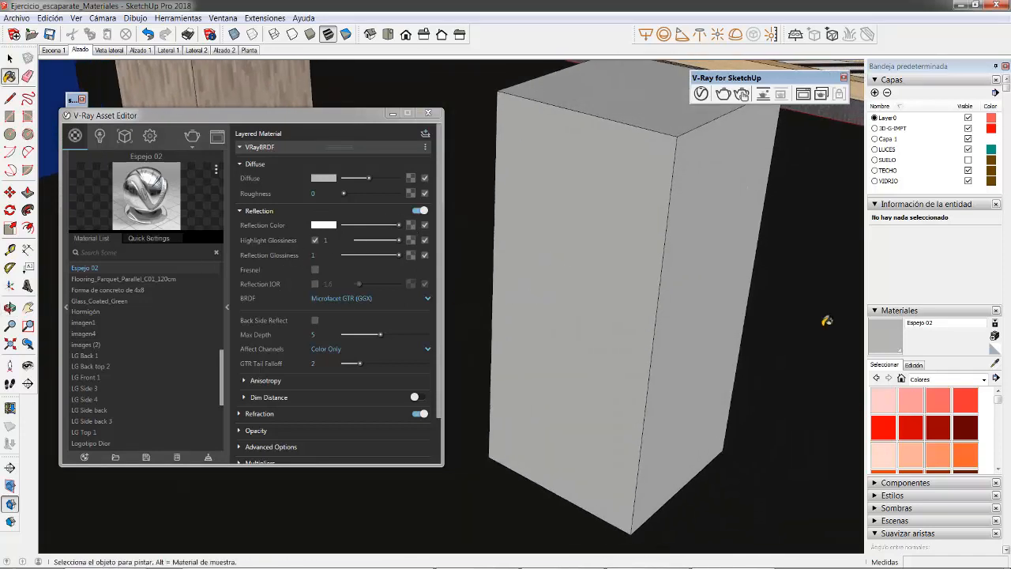
pyautogui.scroll(-5, 826, 321)
pyautogui.click(9, 116)
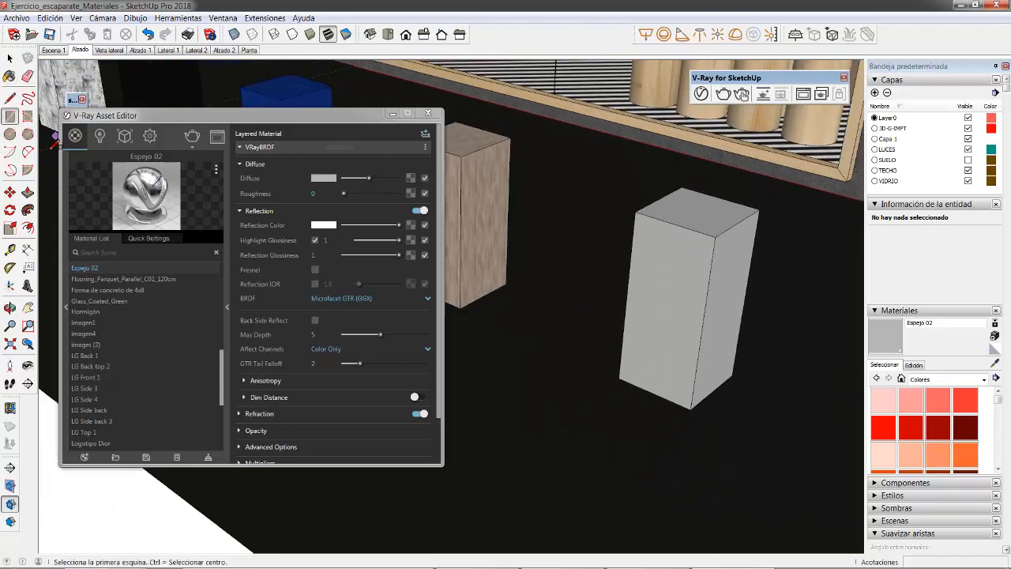
pyautogui.click(9, 134)
pyautogui.click(562, 451)
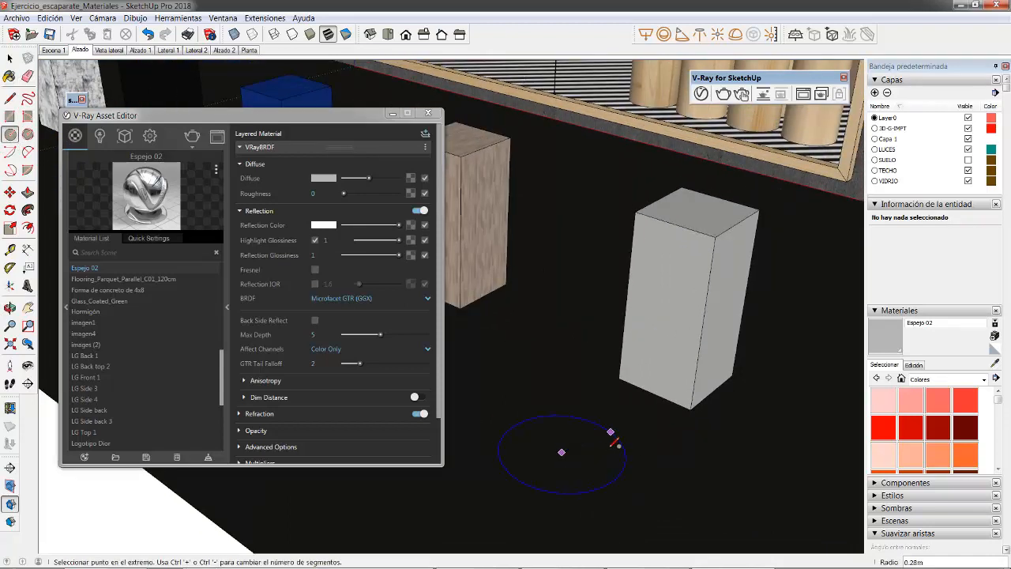
pyautogui.click(613, 442)
pyautogui.click(28, 192)
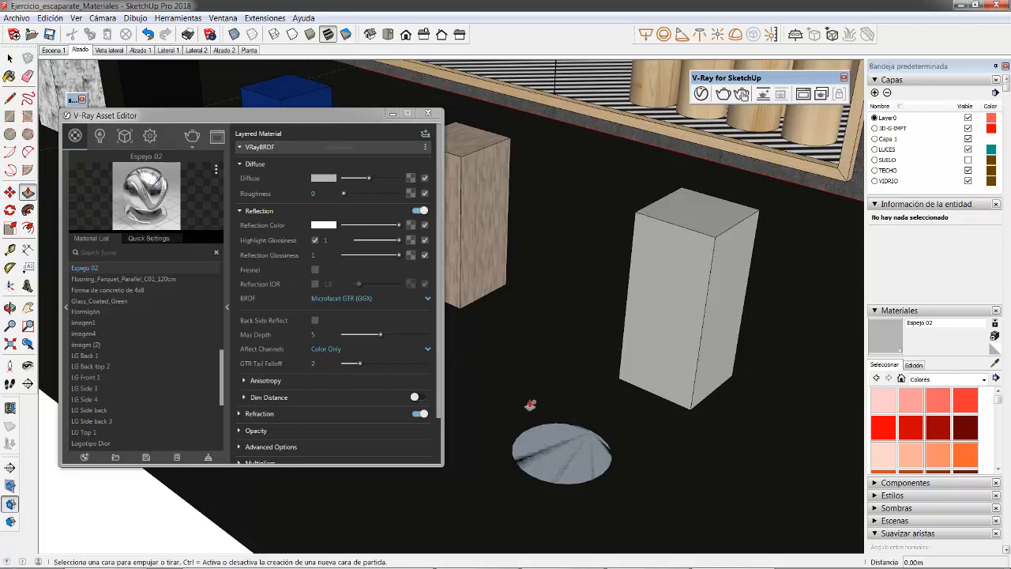
pyautogui.click(553, 449)
pyautogui.click(557, 355)
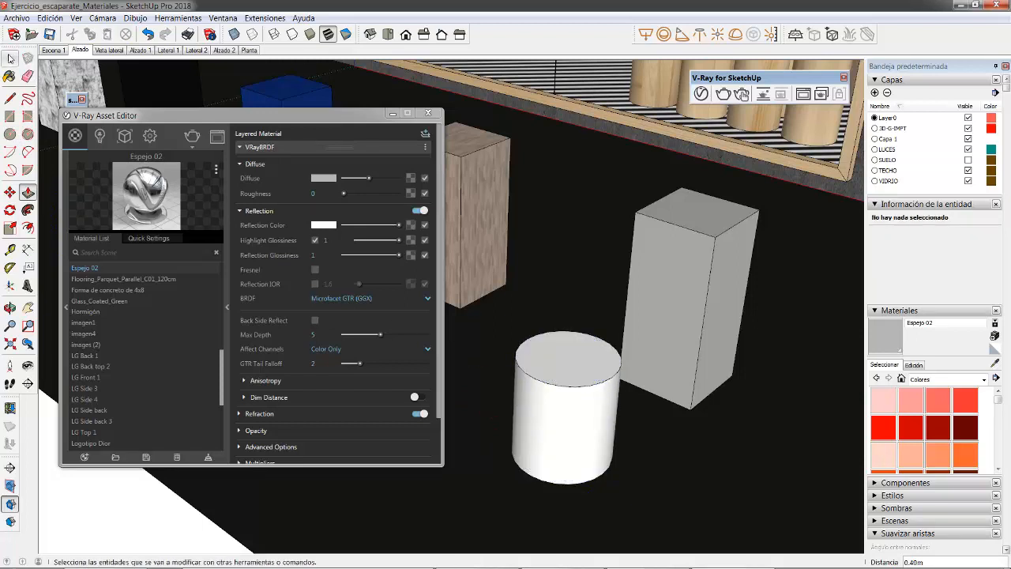
# Step: Paint the whole cylinder with the orange Color B04, reverse its faces and apply the colour again
pyautogui.press('space')
pyautogui.tripleClick(563, 378)
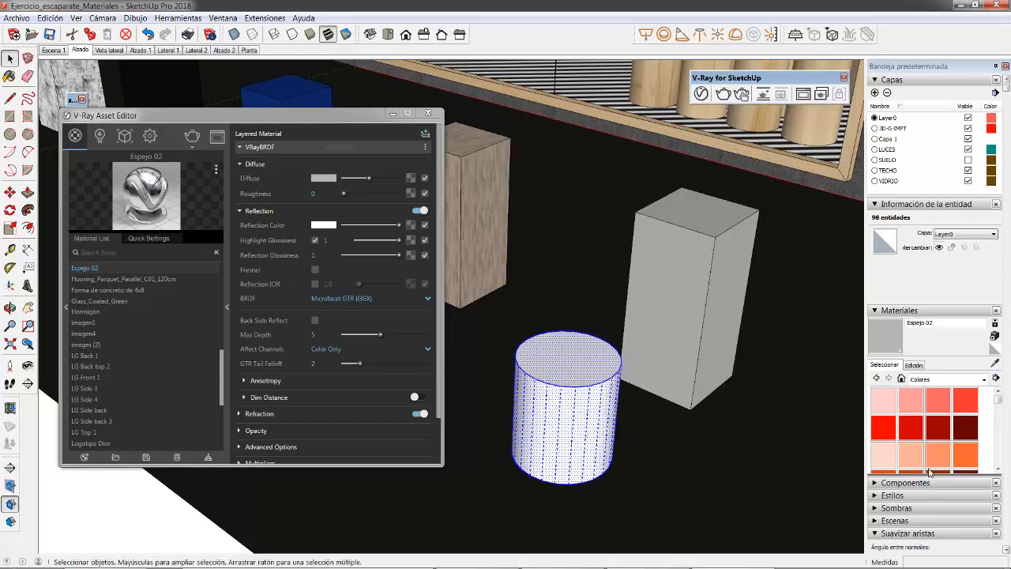
pyautogui.click(965, 454)
pyautogui.click(582, 370)
pyautogui.rightClick(580, 370)
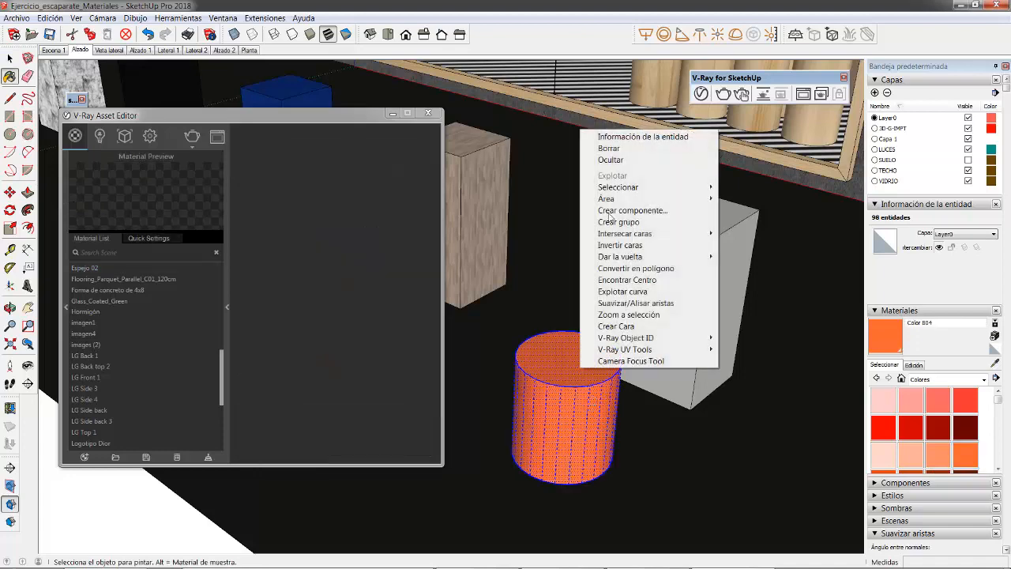
pyautogui.click(611, 246)
pyautogui.click(564, 365)
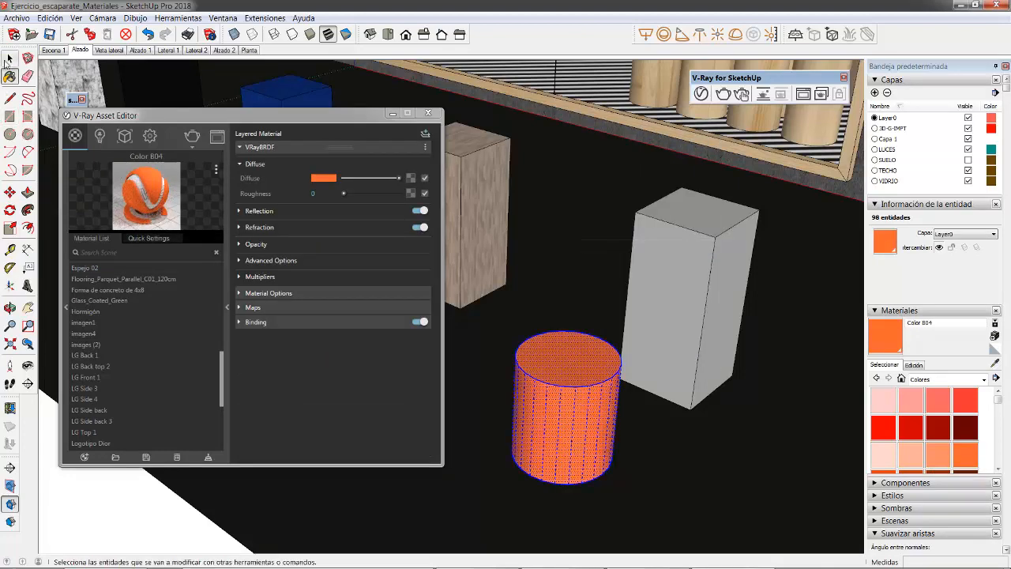
# Step: Sample the grey block's material to bring back the Espejo 02 settings in the V-Ray Asset Editor
pyautogui.press('space')
pyautogui.click(994, 363)
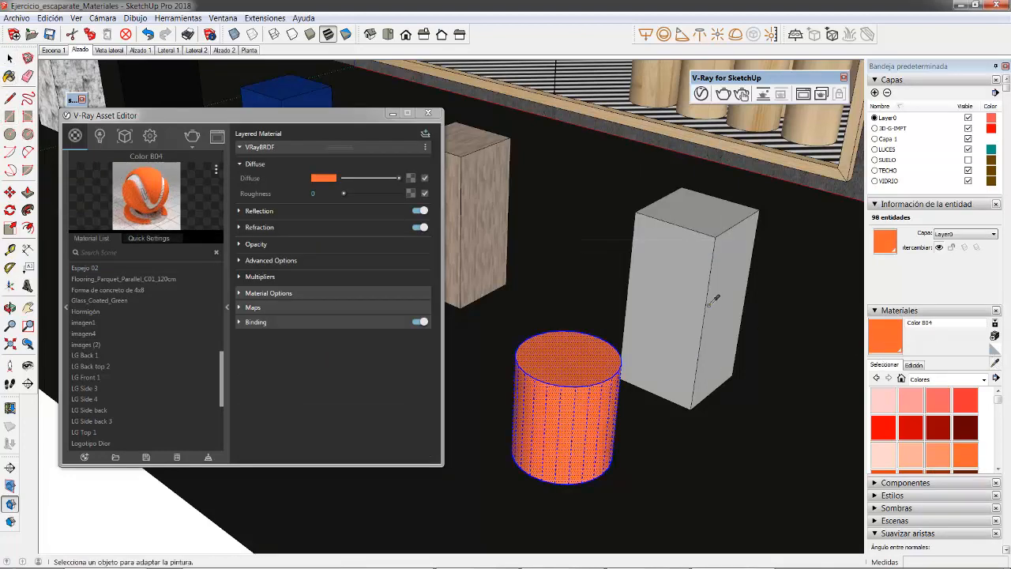
pyautogui.click(805, 300)
# Step: Render an elevated view of the mirror block together with the orange cylinder
pyautogui.moveTo(632, 281)
pyautogui.mouseDown(button='middle')
pyautogui.moveTo(632, 240)
pyautogui.moveTo(668, 244)
pyautogui.moveTo(641, 192)
pyautogui.moveTo(632, 316)
pyautogui.moveTo(611, 332)
pyautogui.moveTo(621, 298)
pyautogui.moveTo(600, 286)
pyautogui.moveTo(579, 293)
pyautogui.mouseUp(button='middle')
pyautogui.scroll(3, 663, 229)
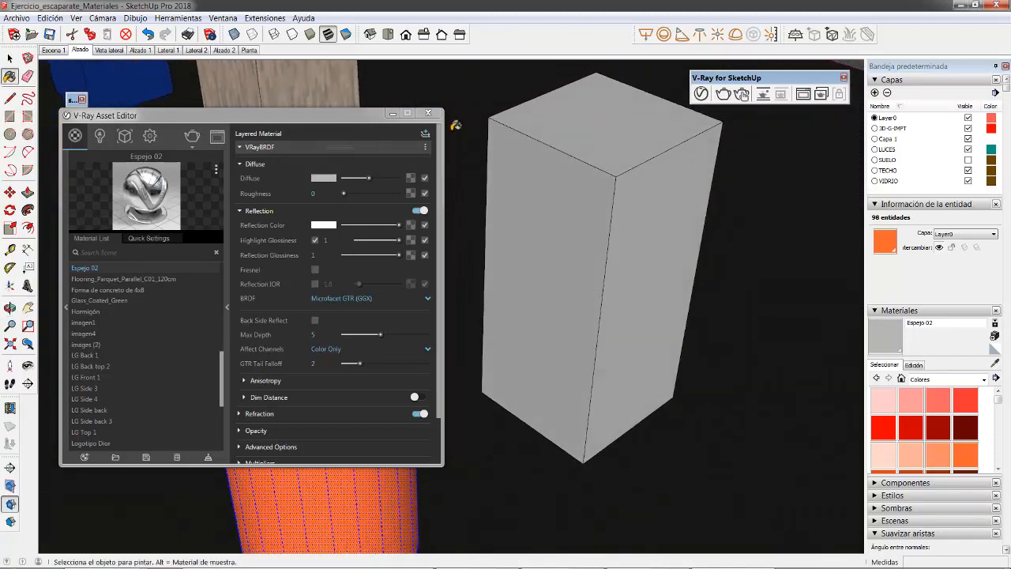
pyautogui.click(723, 94)
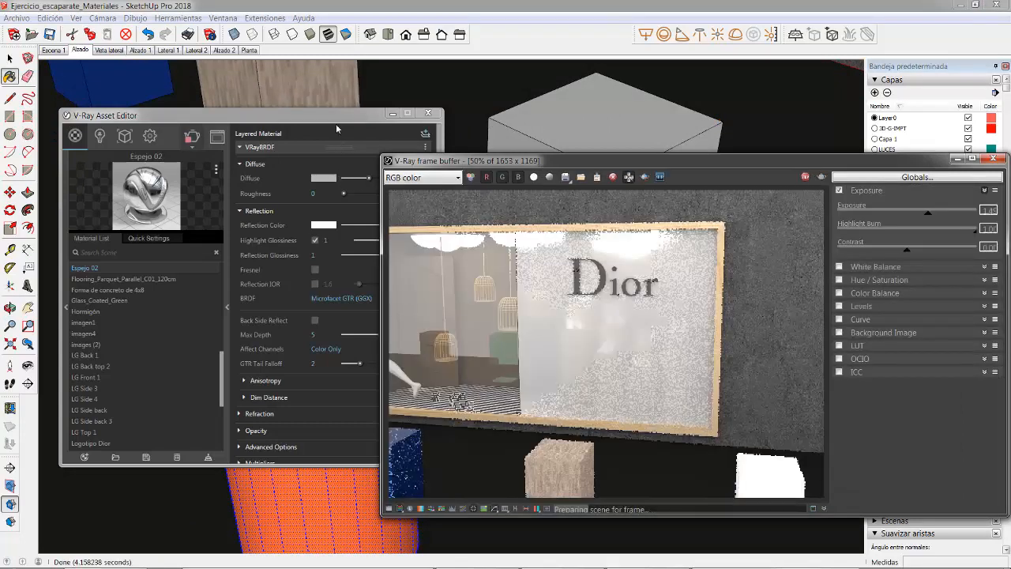
pyautogui.moveTo(338, 119); pyautogui.dragTo(344, 550)
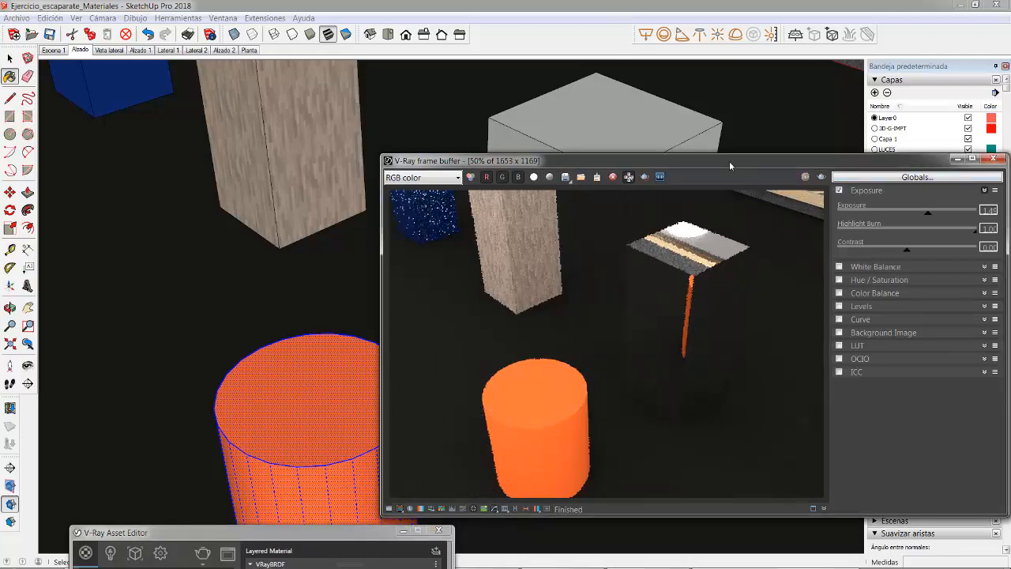
# Step: Render the scene again from a lower viewpoint, with the orange cylinder in front of the mirror block
pyautogui.moveTo(729, 161); pyautogui.dragTo(677, 506)
pyautogui.moveTo(560, 350)
pyautogui.mouseDown(button='middle')
pyautogui.moveTo(605, 245)
pyautogui.moveTo(653, 194)
pyautogui.moveTo(630, 224)
pyautogui.mouseUp(button='middle')
pyautogui.press('b')
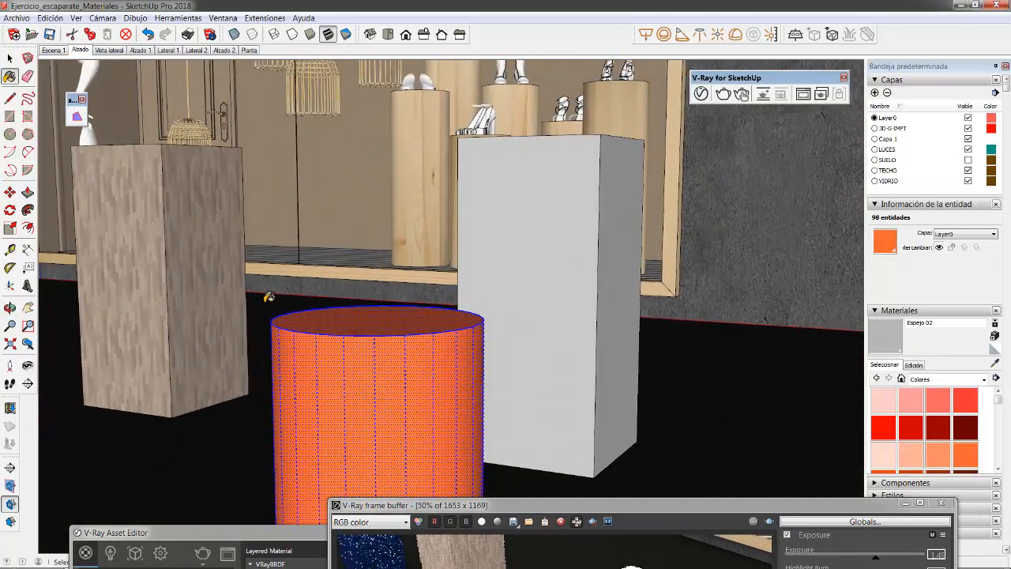
pyautogui.moveTo(723, 502); pyautogui.dragTo(740, 113)
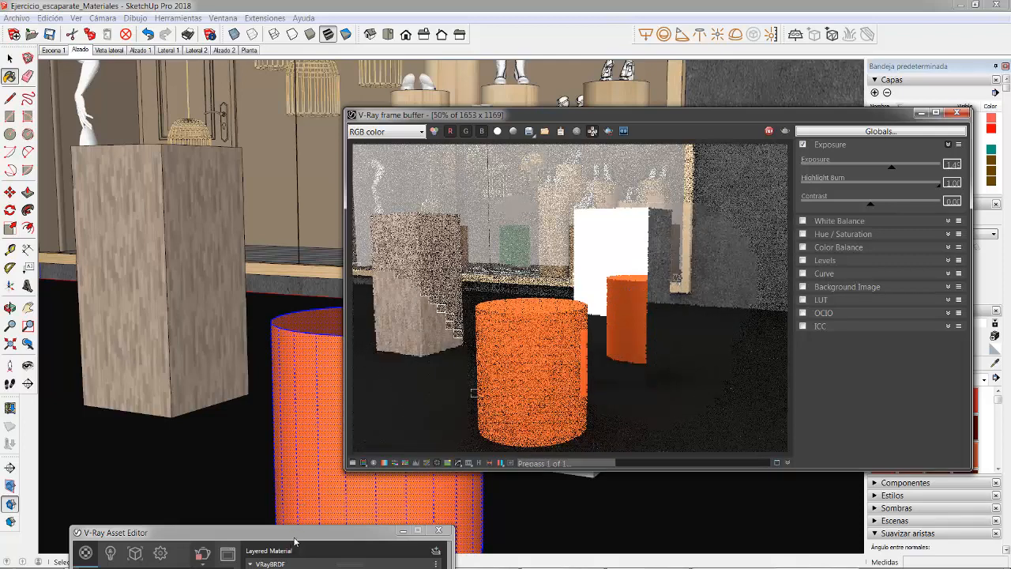
# Step: Set the Highlight Glossiness of Espejo 02 to 0.6 and its Reflection Glossiness to 0.8
pyautogui.moveTo(292, 532); pyautogui.dragTo(180, 111)
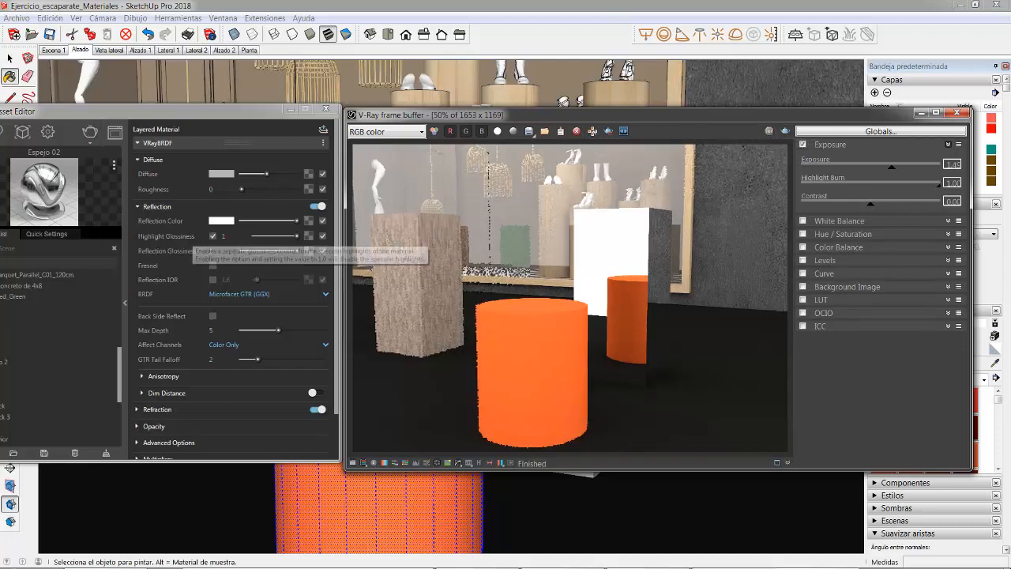
pyautogui.click(291, 235)
pyautogui.click(275, 237)
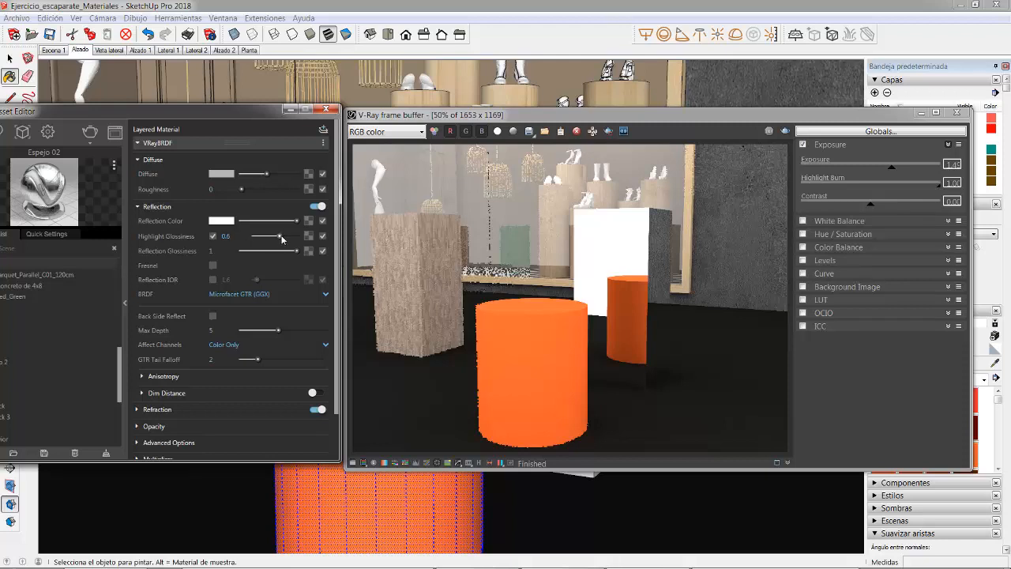
pyautogui.moveTo(297, 250); pyautogui.dragTo(279, 250)
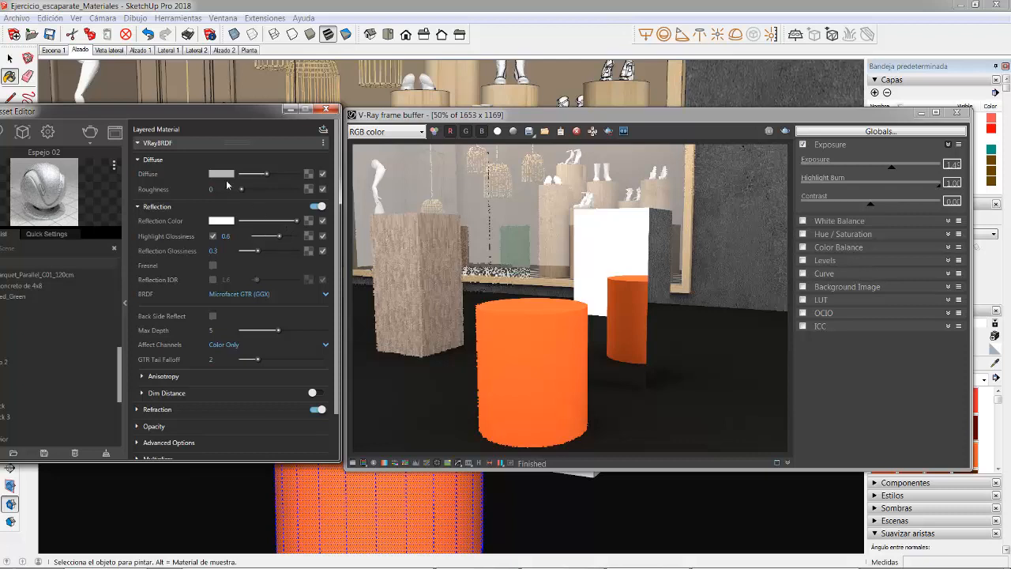
pyautogui.moveTo(258, 251); pyautogui.dragTo(269, 252)
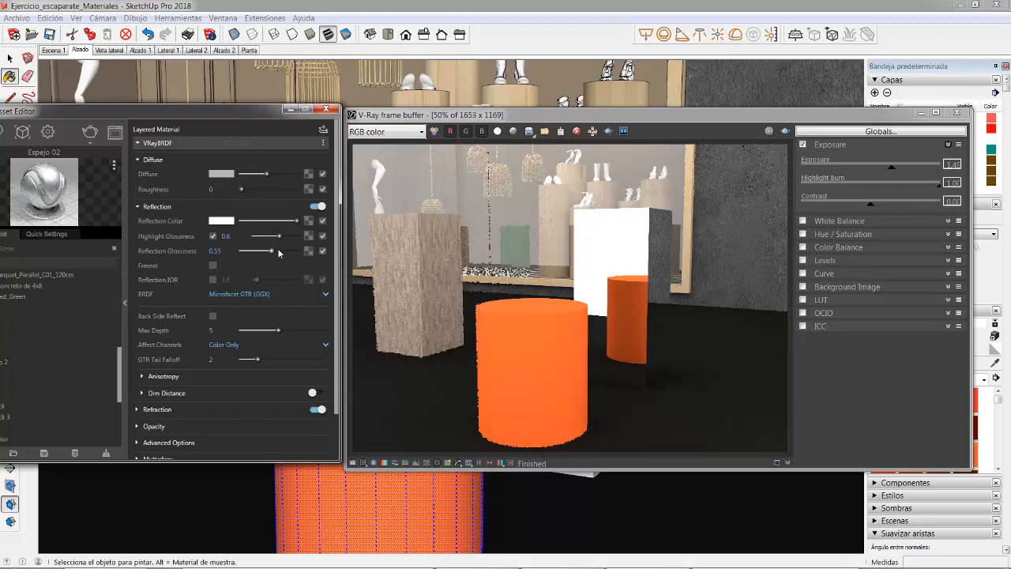
pyautogui.click(286, 251)
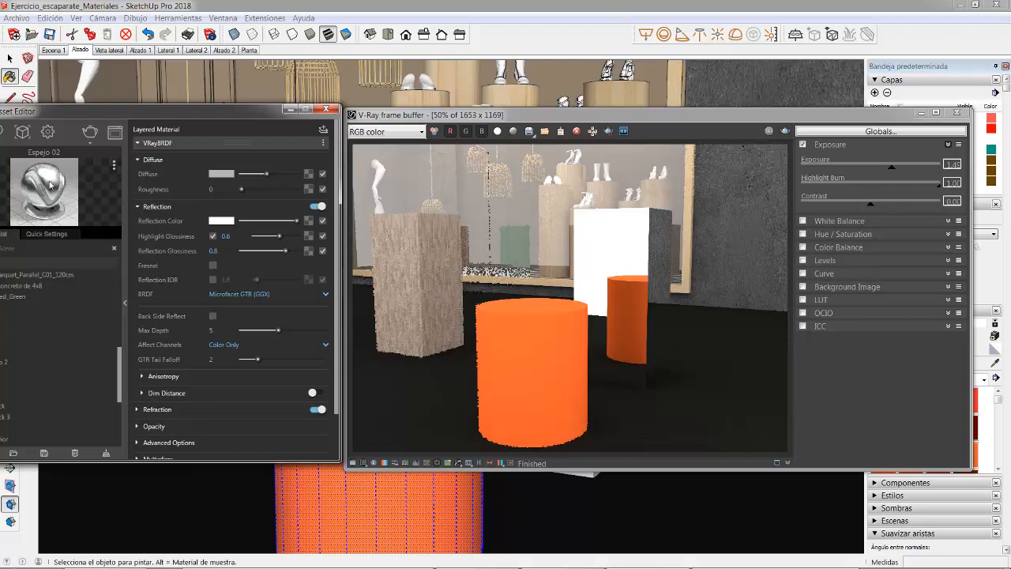
# Step: Render the same view again to test the blurred reflection of Espejo 02
pyautogui.click(785, 131)
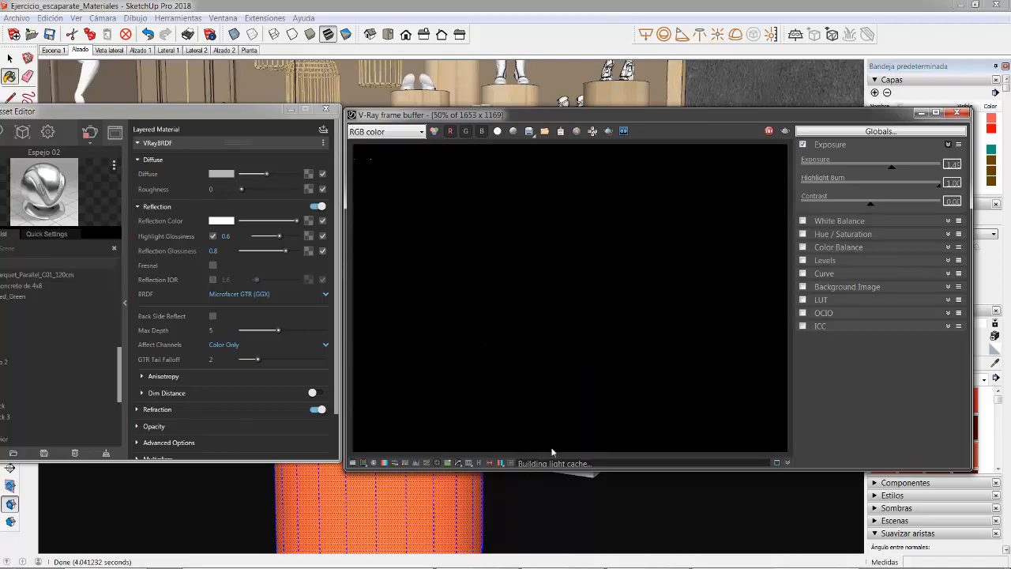
pyautogui.moveTo(504, 565)
pyautogui.click(561, 557)
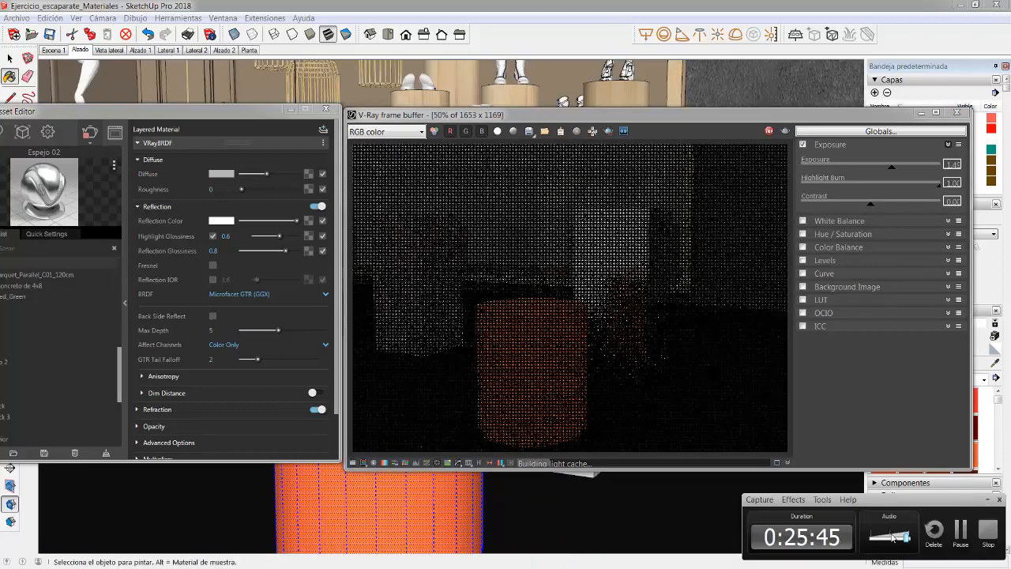
pyautogui.click(987, 501)
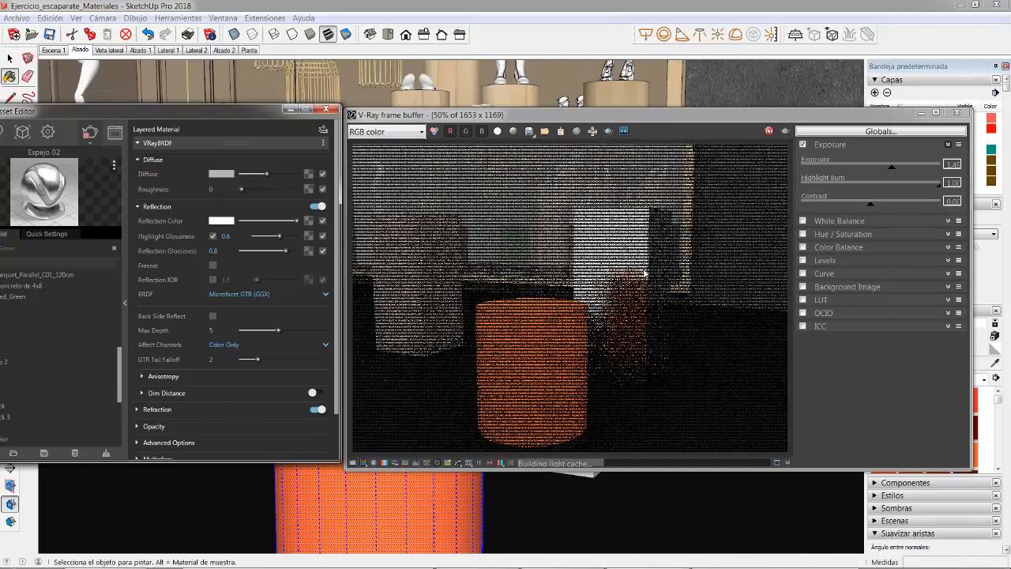
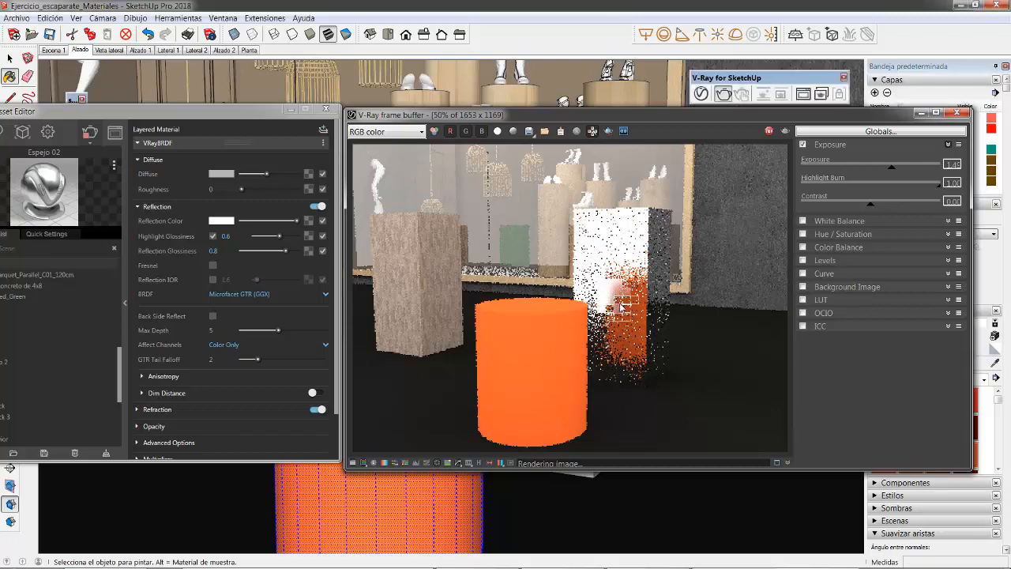
# Step: Examine the blurred reflection on the mirror block up close in the render, and stop the rendering
pyautogui.scroll(2, 624, 310)
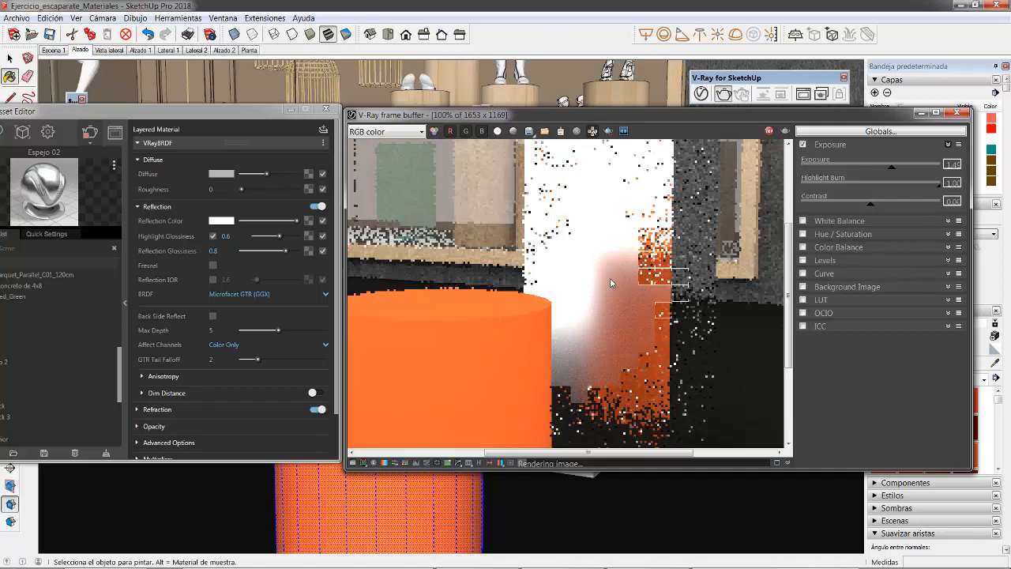
pyautogui.scroll(-1, 615, 266)
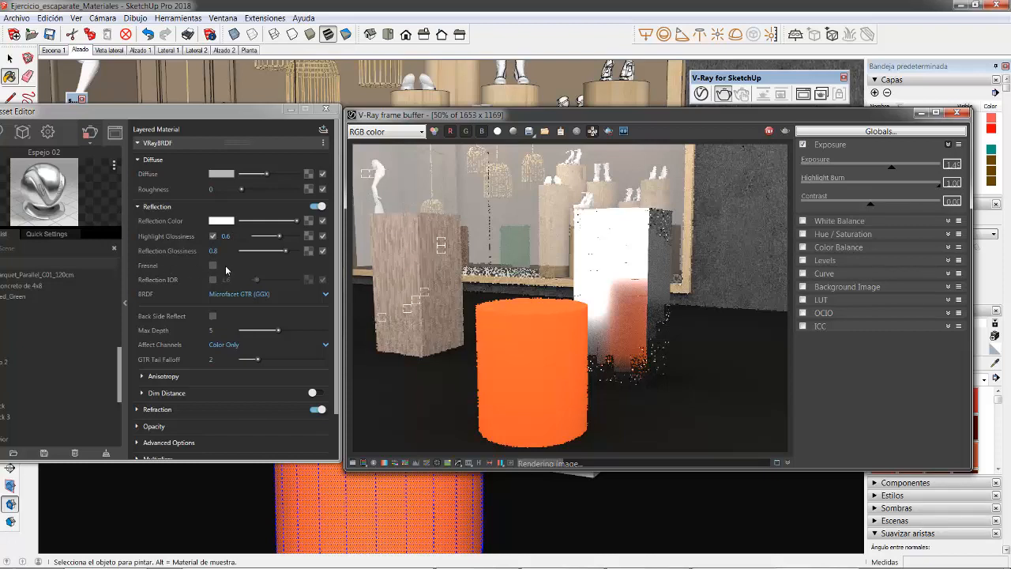
pyautogui.click(768, 132)
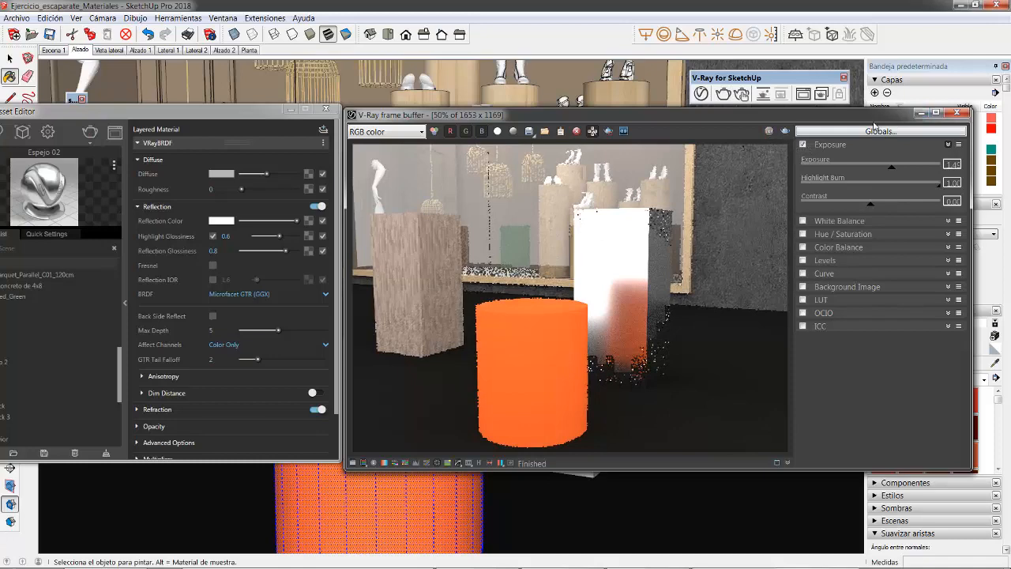
# Step: Open the white block beside the mirror block for editing and select all of its geometry
pyautogui.moveTo(875, 115)
pyautogui.mouseDown()
pyautogui.moveTo(569, 294)
pyautogui.moveTo(510, 304)
pyautogui.mouseUp()
pyautogui.moveTo(618, 233)
pyautogui.mouseDown(button='middle')
pyautogui.moveTo(675, 434)
pyautogui.moveTo(584, 239)
pyautogui.mouseUp(button='middle')
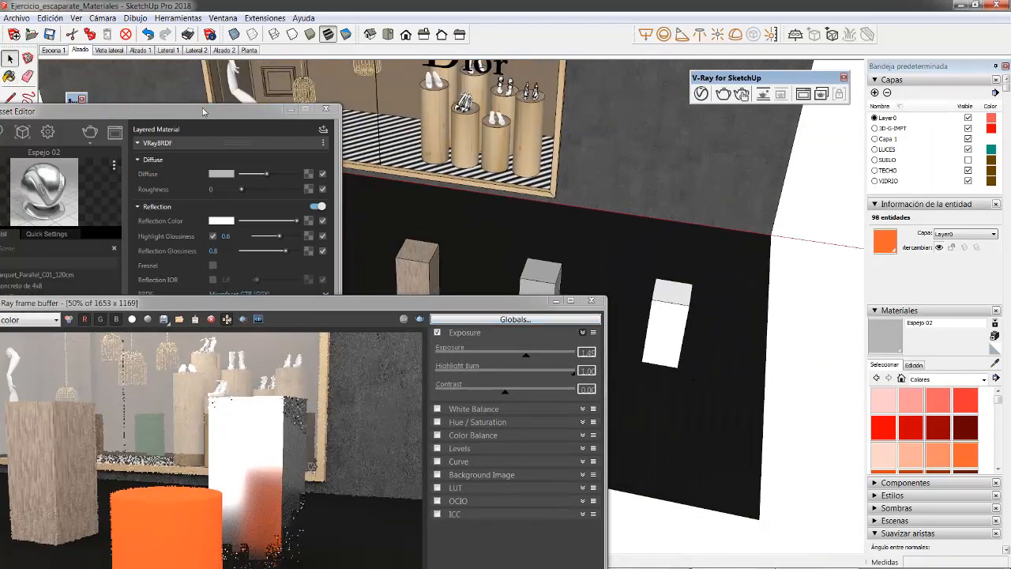
pyautogui.moveTo(205, 112); pyautogui.dragTo(277, 80)
pyautogui.moveTo(488, 303); pyautogui.dragTo(610, 511)
pyautogui.click(669, 329)
pyautogui.tripleClick(670, 331)
pyautogui.scroll(5, 709, 333)
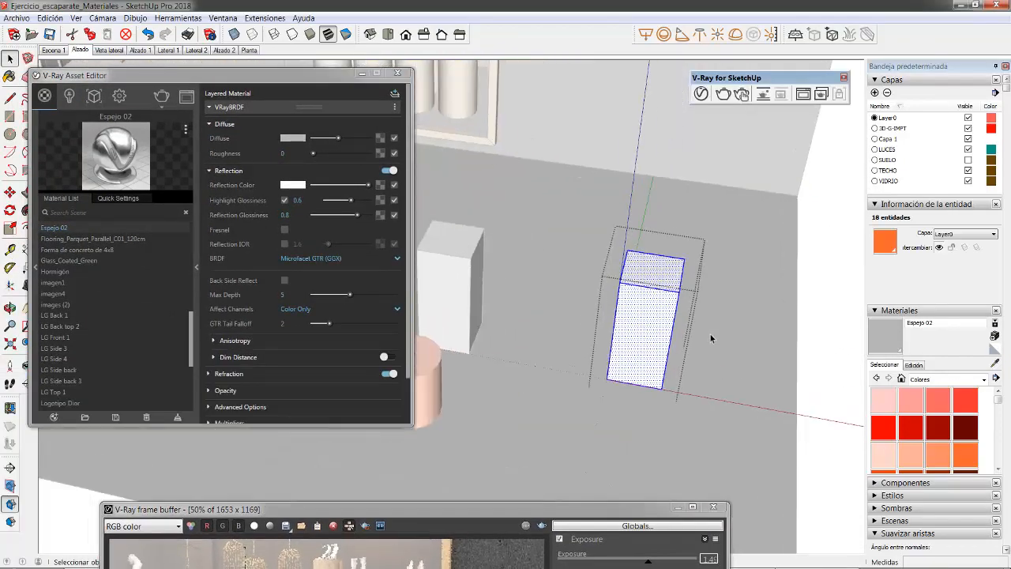
pyautogui.keyDown('shift'); pyautogui.moveTo(661, 309); pyautogui.dragTo(853, 294, button='middle'); pyautogui.keyUp('shift')
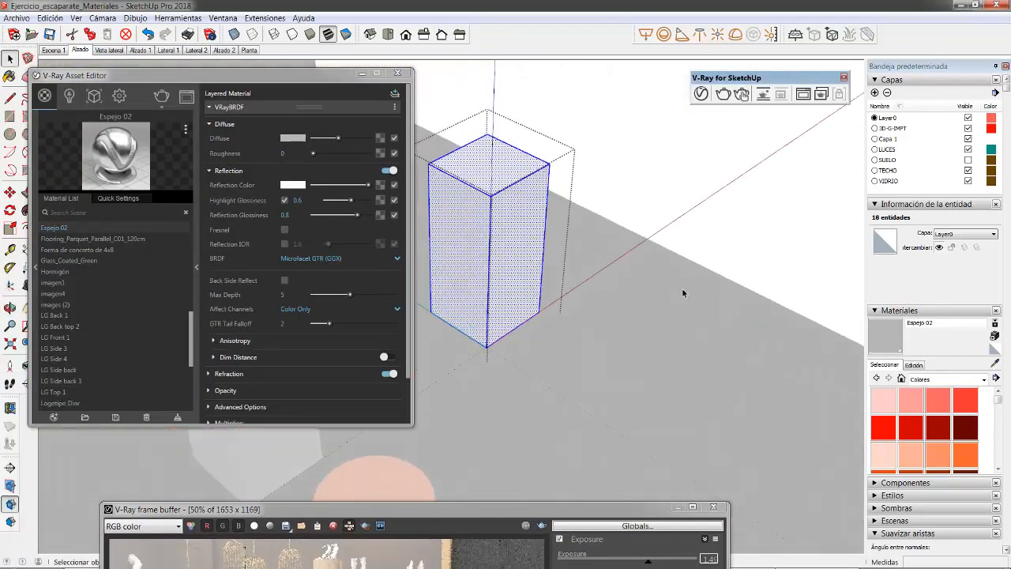
pyautogui.keyDown('shift'); pyautogui.moveTo(534, 278); pyautogui.dragTo(634, 296, button='middle'); pyautogui.keyUp('shift')
pyautogui.scroll(2, 584, 232)
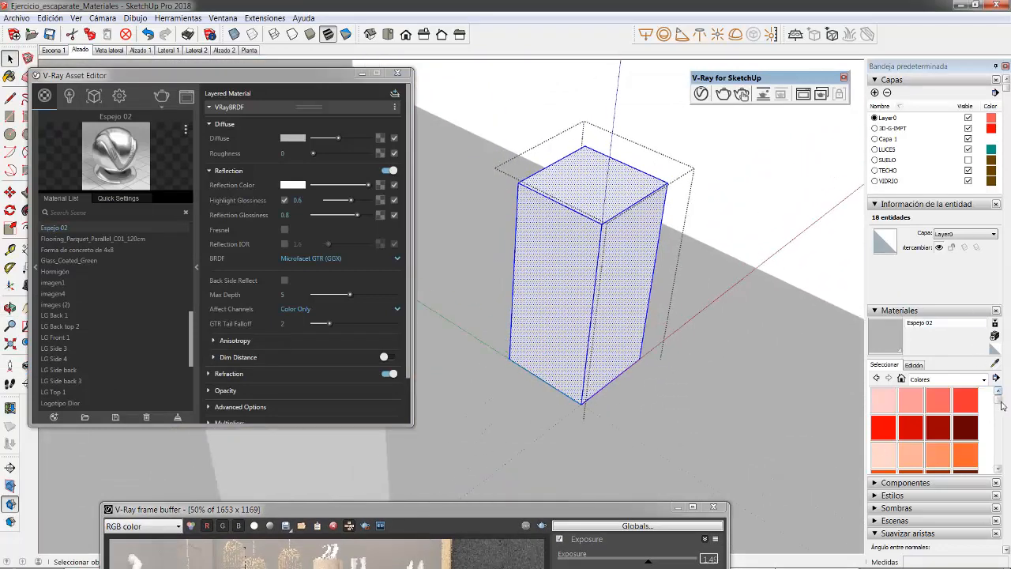
# Step: Paint the selected block with the in-model material Emisivo 02
pyautogui.scroll(-2, 873, 394)
pyautogui.click(899, 379)
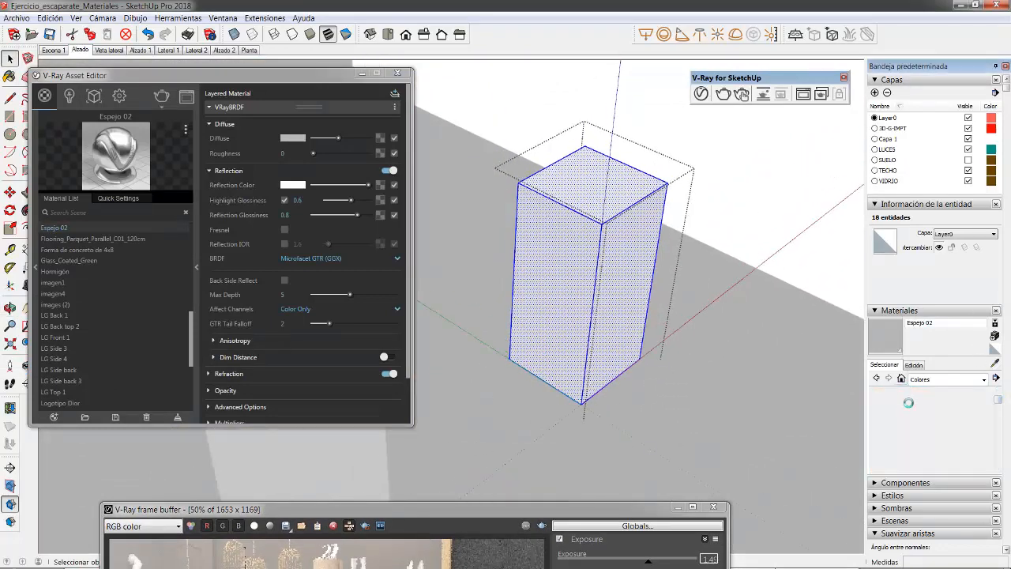
pyautogui.scroll(-3, 937, 417)
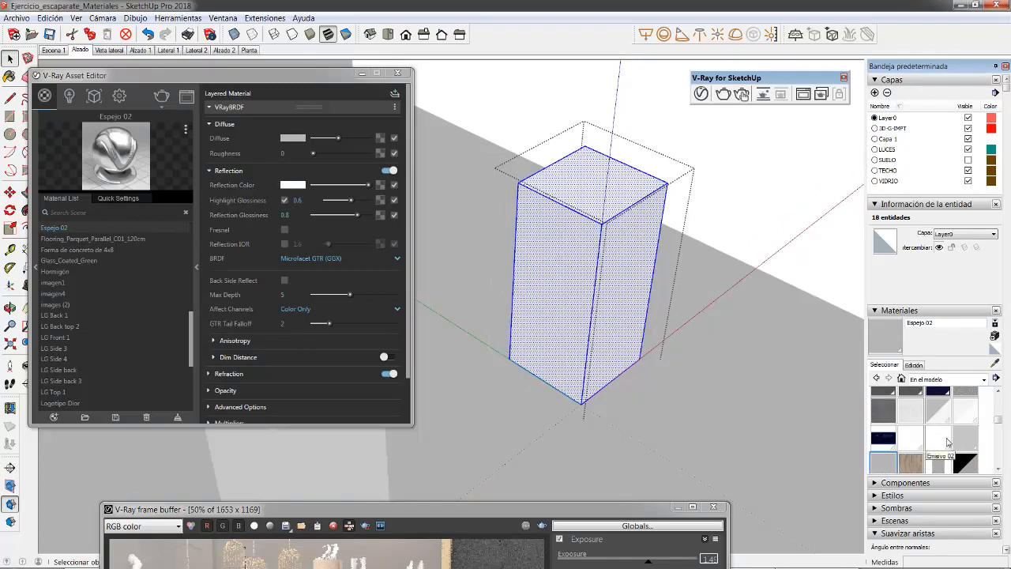
pyautogui.click(935, 441)
pyautogui.rightClick(595, 256)
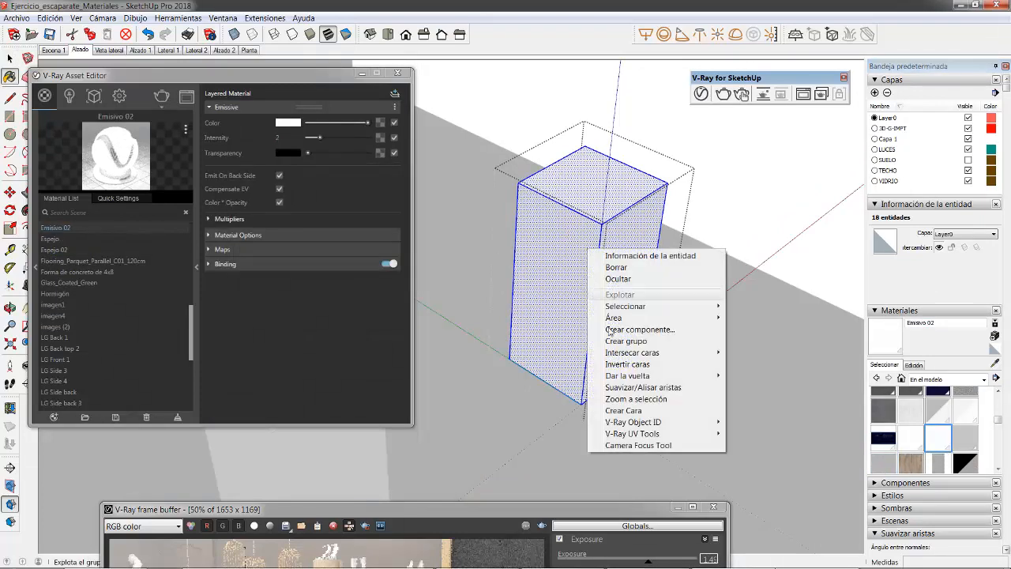
pyautogui.click(663, 375)
pyautogui.click(593, 270)
pyautogui.press('space')
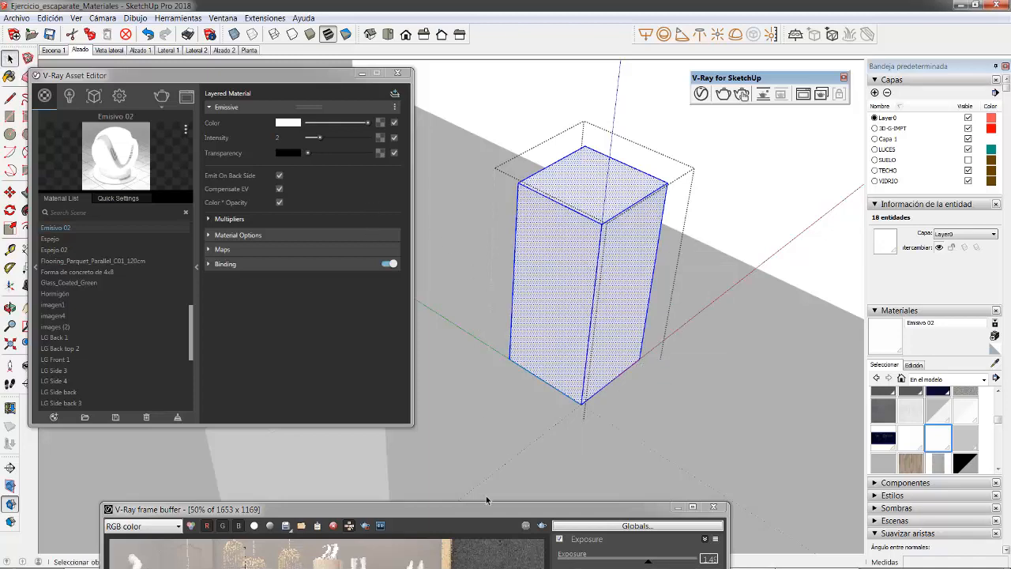
# Step: Set the emissive color of Emisivo 02 to yellow, with R 0.854, G 0.85 and B 0.272
pyautogui.moveTo(490, 368); pyautogui.dragTo(221, 379, button='middle')
pyautogui.keyDown('shift'); pyautogui.moveTo(551, 326); pyautogui.dragTo(661, 223, button='middle'); pyautogui.keyUp('shift')
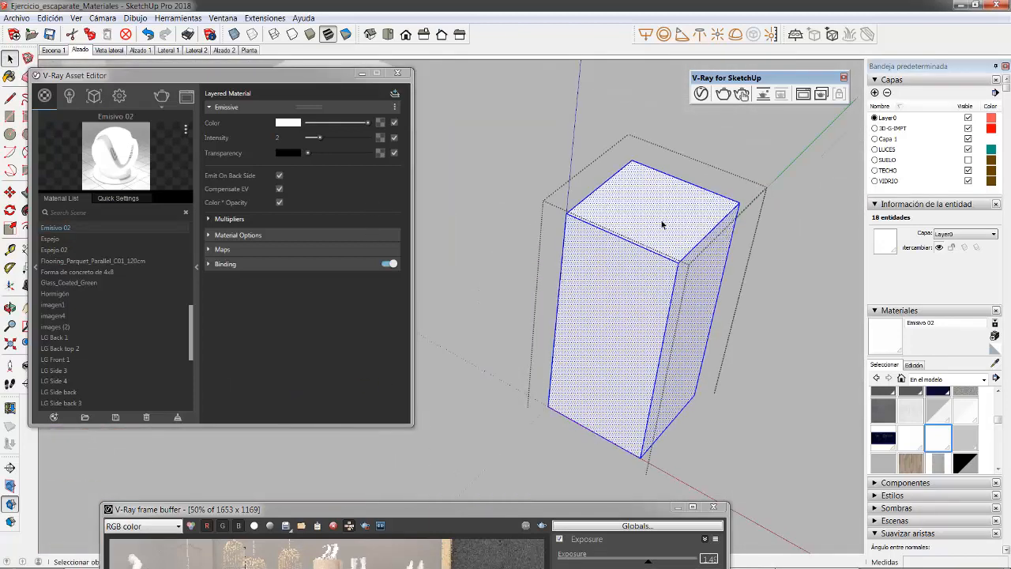
pyautogui.scroll(1, 710, 283)
pyautogui.moveTo(730, 274); pyautogui.dragTo(600, 219, button='middle')
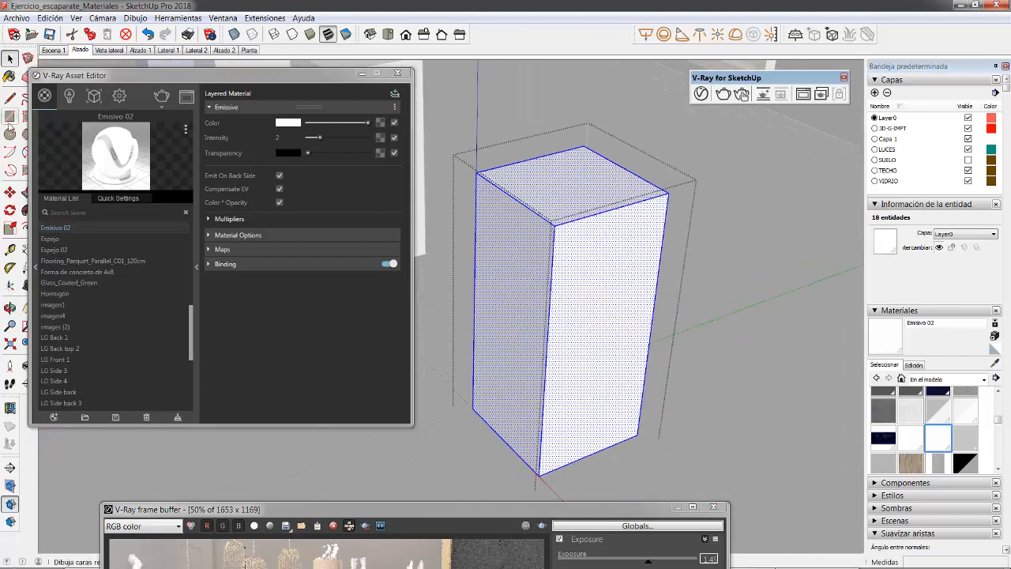
pyautogui.moveTo(103, 76); pyautogui.dragTo(108, 225)
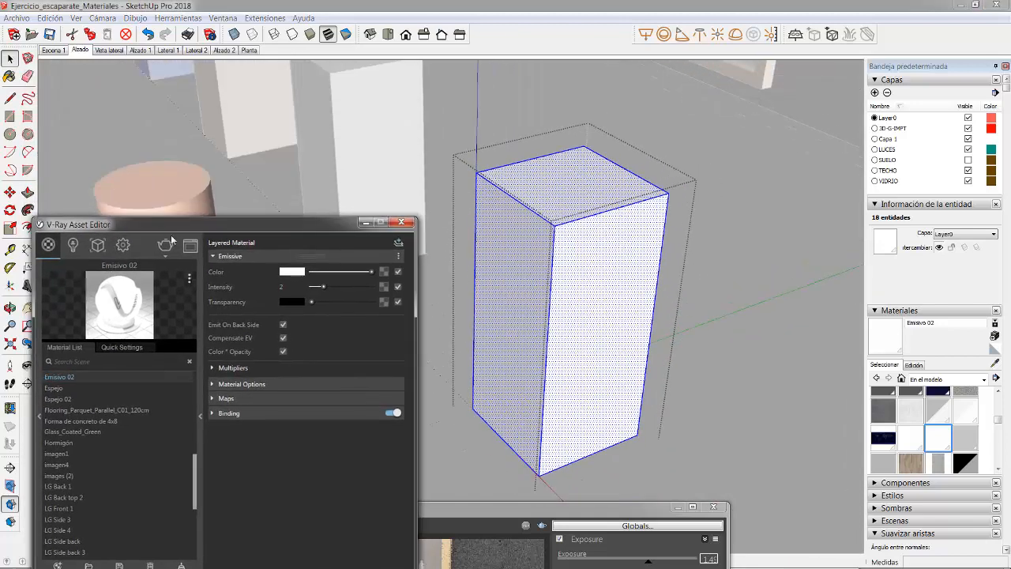
pyautogui.moveTo(243, 244); pyautogui.dragTo(259, 192)
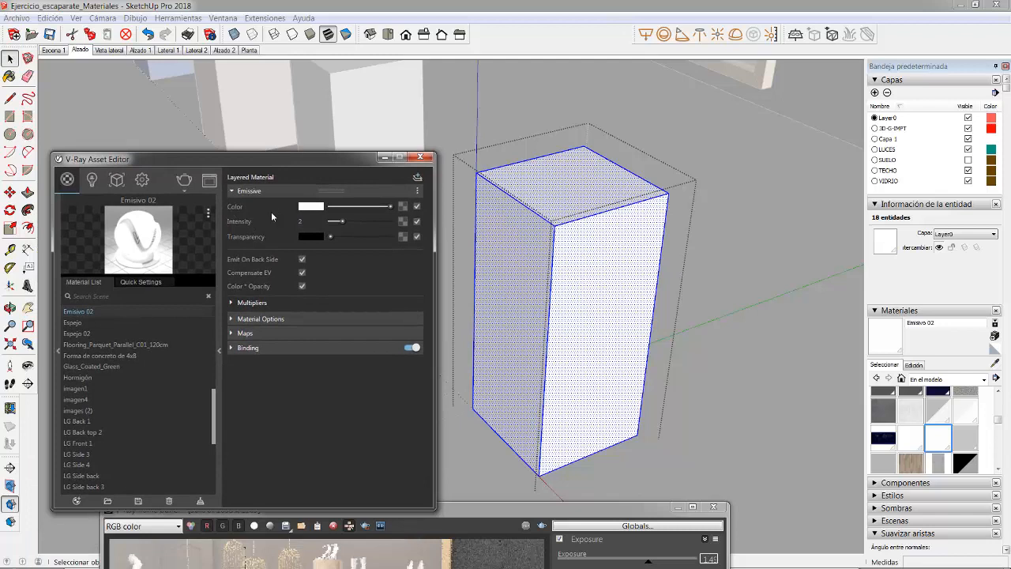
pyautogui.click(306, 208)
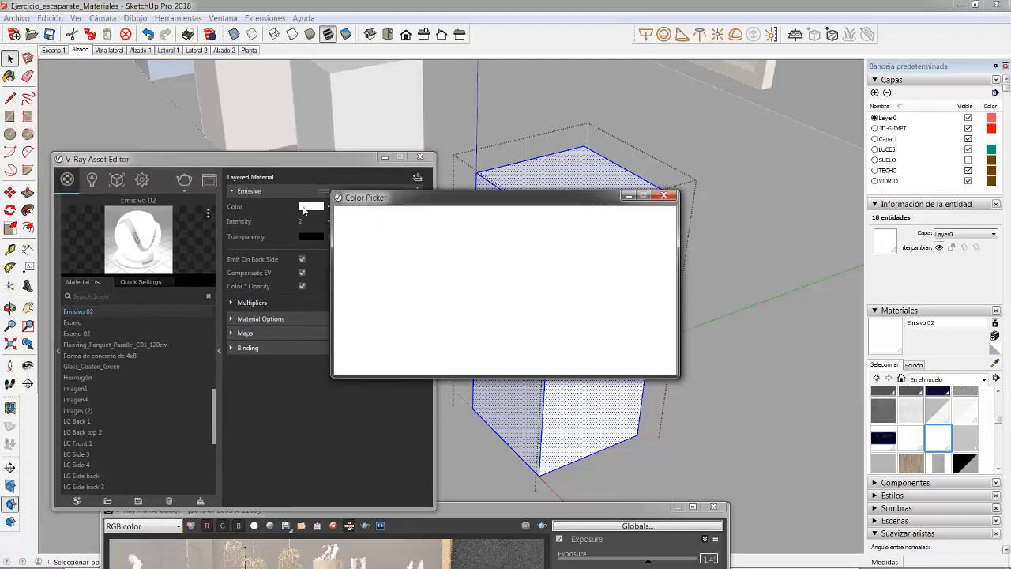
pyautogui.click(488, 236)
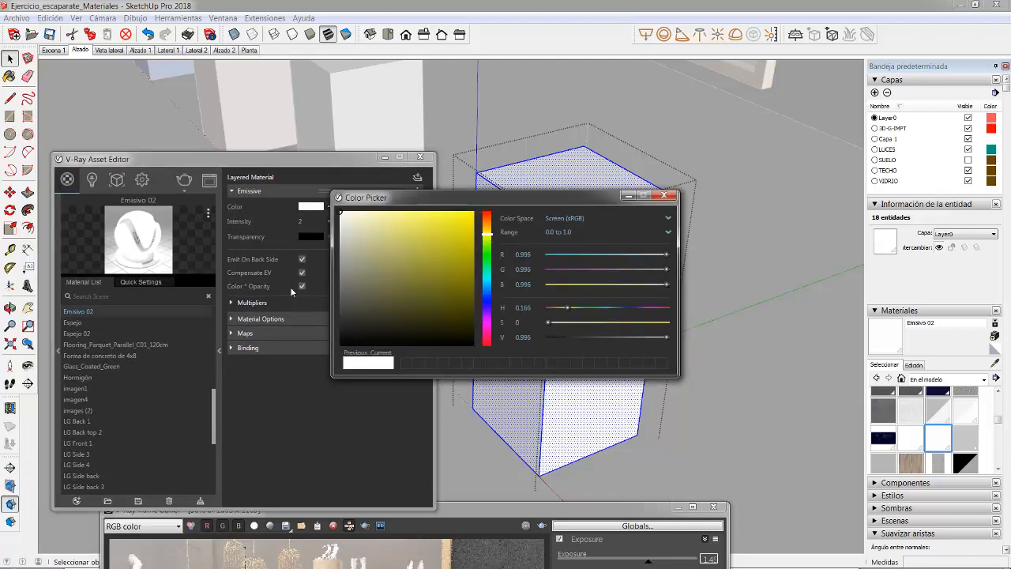
pyautogui.click(397, 237)
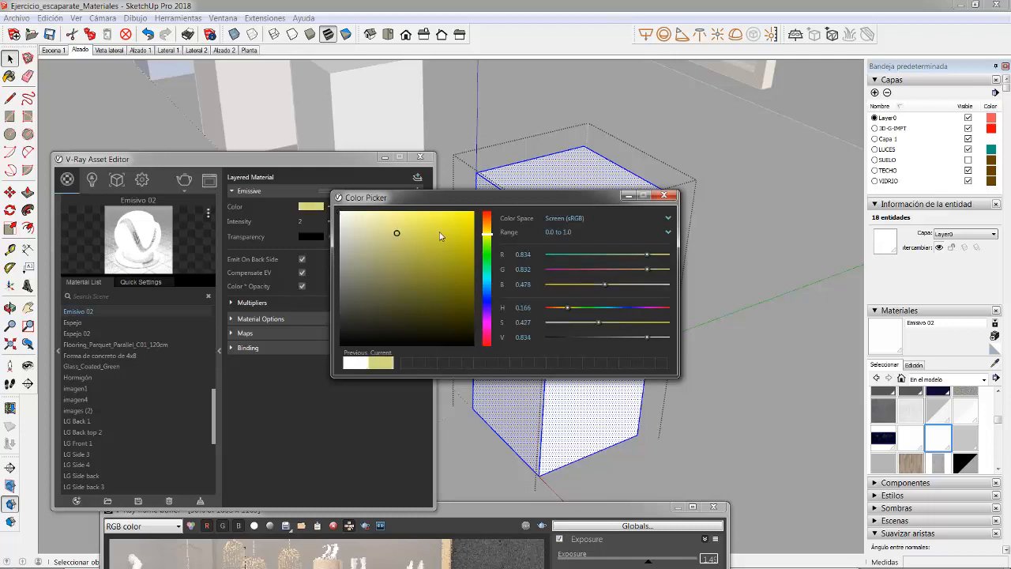
pyautogui.click(439, 230)
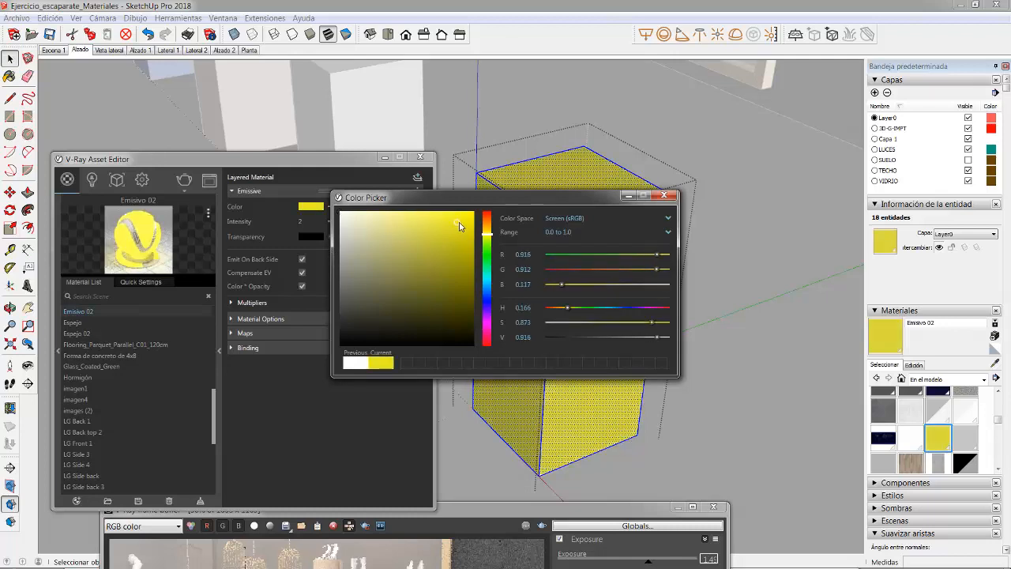
pyautogui.click(431, 231)
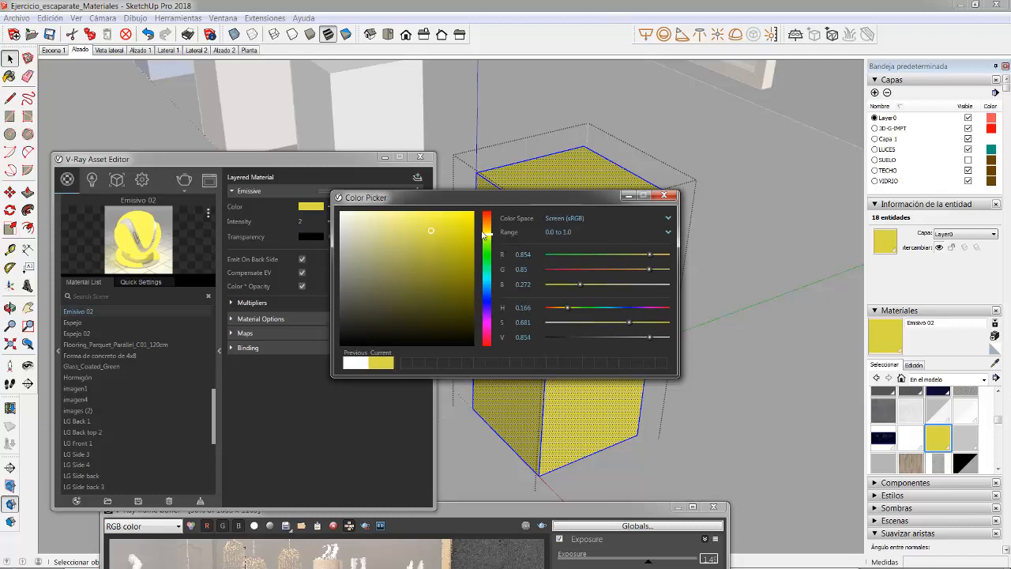
# Step: Change the emissive color of Emisivo 02 to amber, with hue 0.111, saturation 0.763 and value 0.741
pyautogui.moveTo(490, 228); pyautogui.dragTo(488, 219)
pyautogui.click(442, 246)
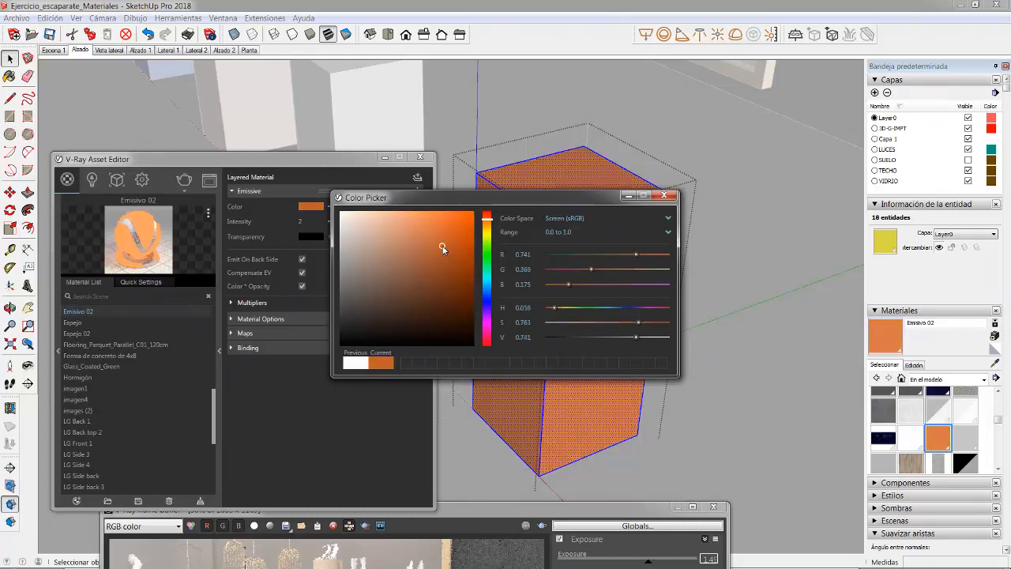
pyautogui.click(487, 215)
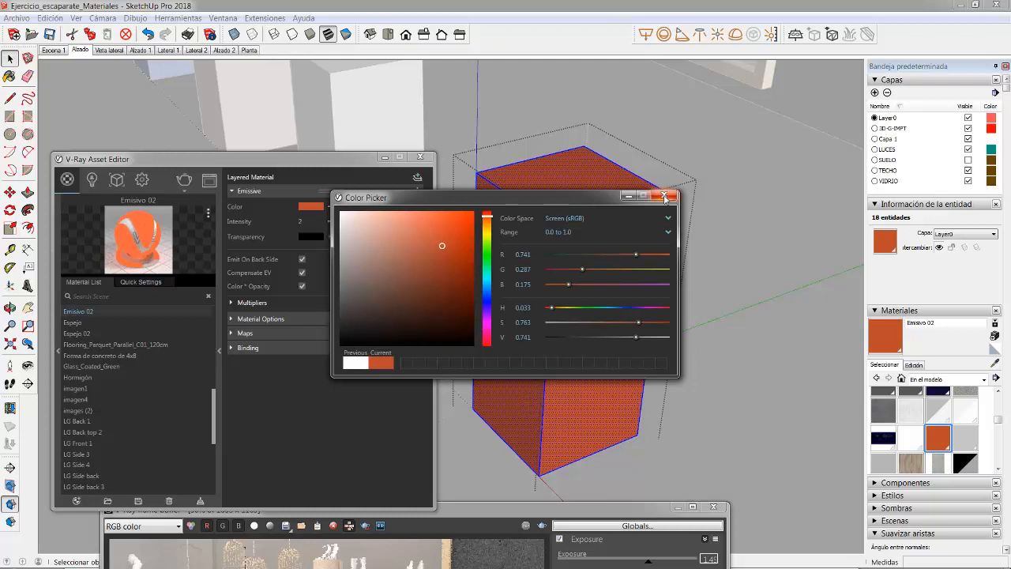
pyautogui.click(487, 226)
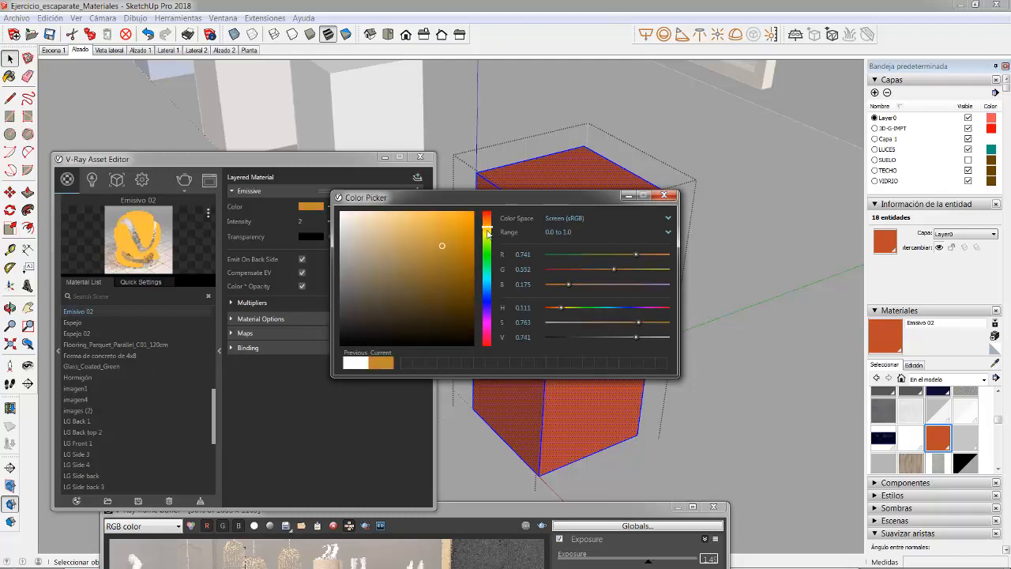
pyautogui.click(673, 197)
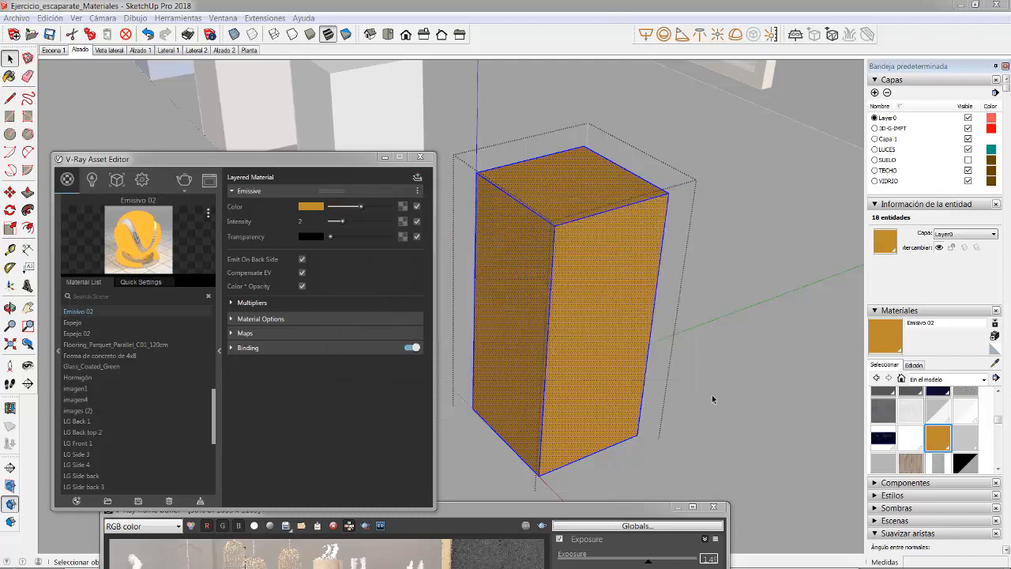
# Step: Leave the block's editing mode and render an elevated view showing the emissive block beside the other samples
pyautogui.moveTo(452, 377)
pyautogui.mouseDown(button='middle')
pyautogui.moveTo(596, 345)
pyautogui.moveTo(582, 303)
pyautogui.mouseUp(button='middle')
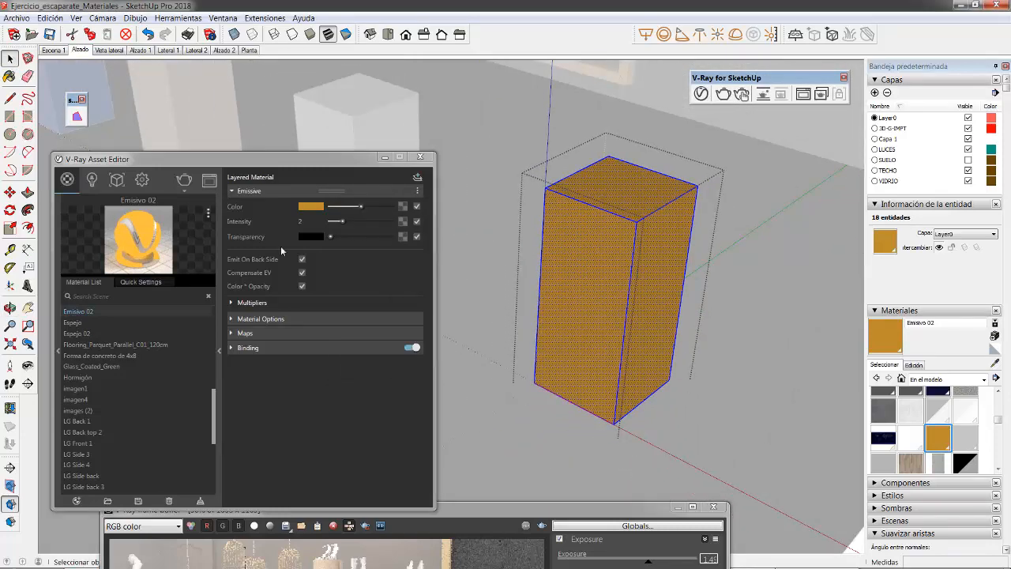
pyautogui.click(731, 340)
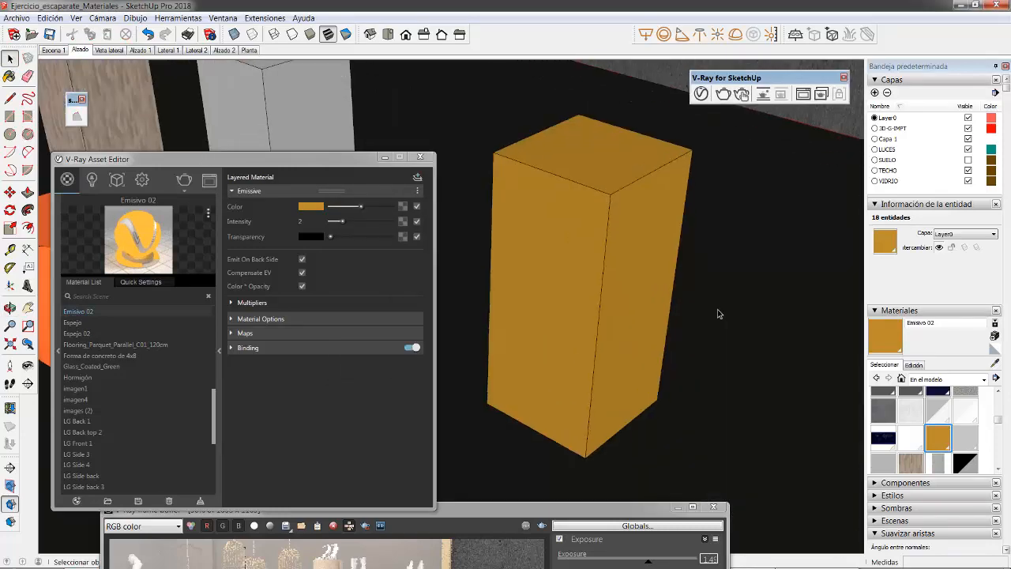
pyautogui.moveTo(643, 325); pyautogui.dragTo(632, 392, button='middle')
pyautogui.moveTo(600, 512); pyautogui.dragTo(852, 107)
pyautogui.click(795, 120)
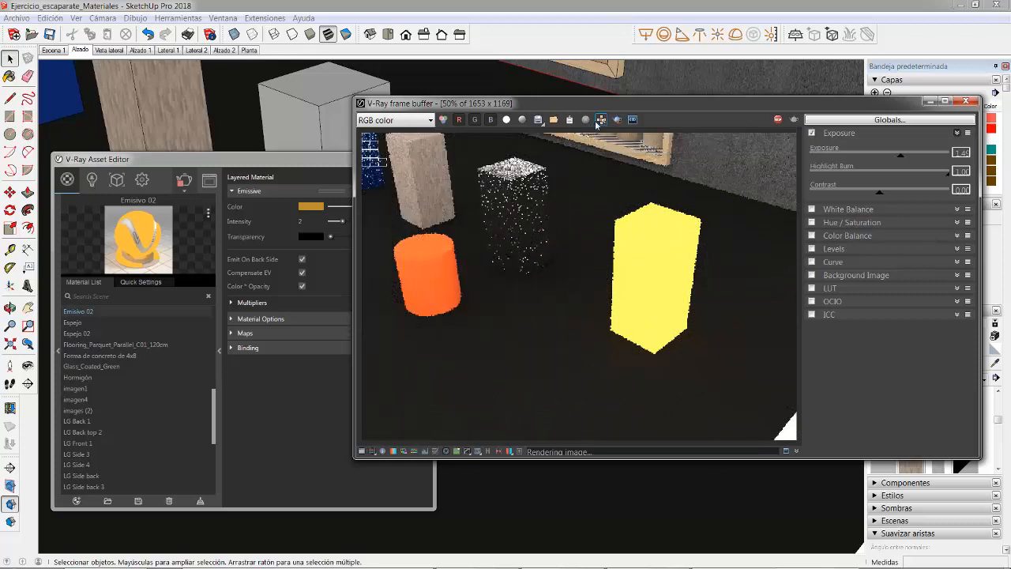
# Step: Turn off the mouse-following render buckets and stop the running render
pyautogui.click(599, 120)
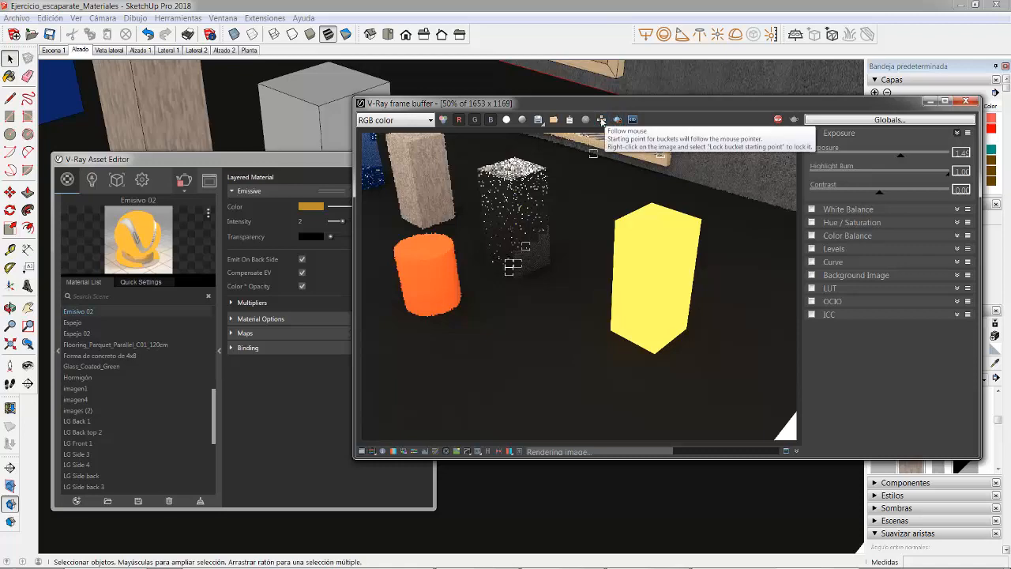
pyautogui.click(601, 120)
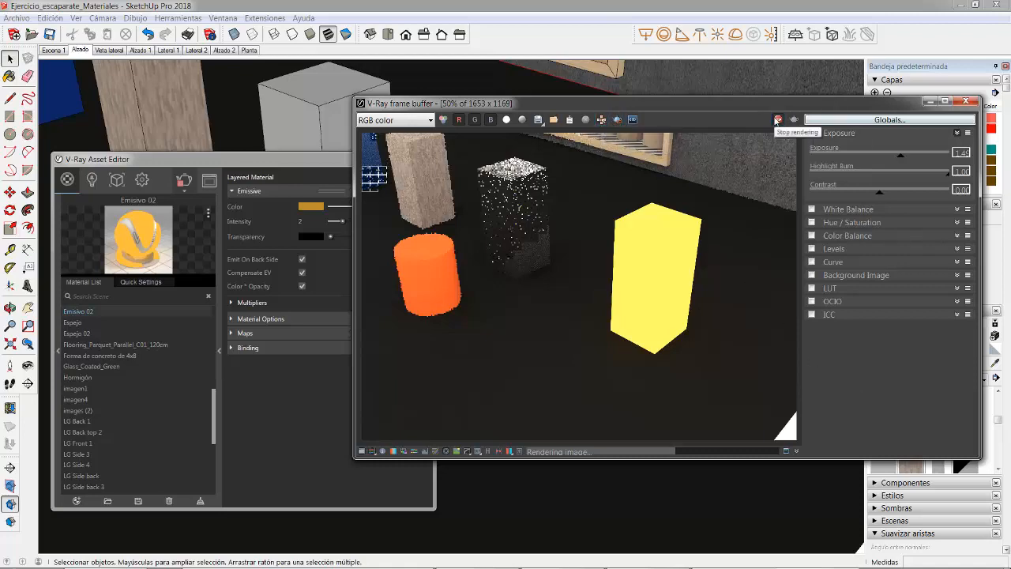
pyautogui.doubleClick(764, 101)
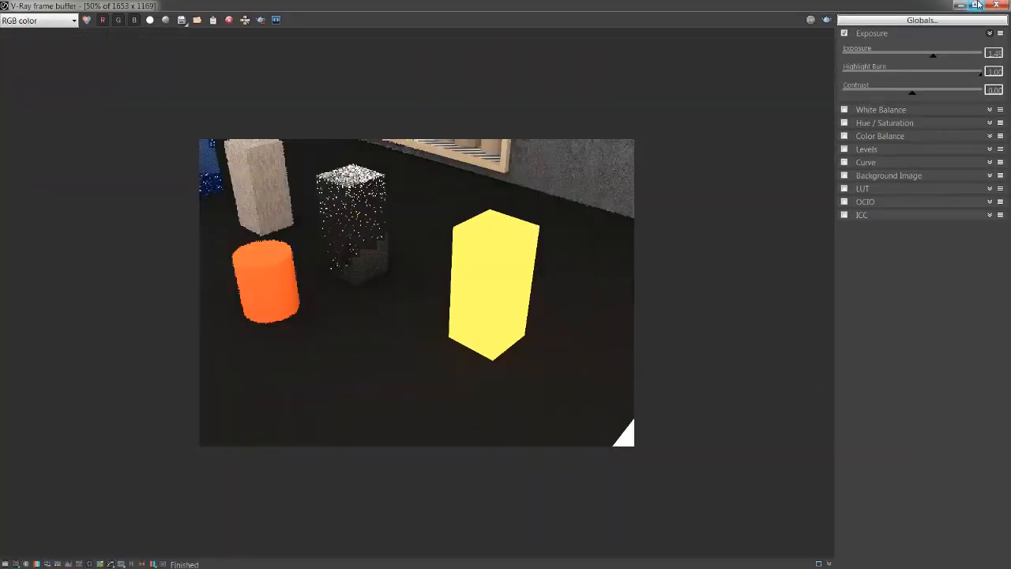
pyautogui.click(977, 5)
pyautogui.moveTo(767, 102); pyautogui.dragTo(695, 62)
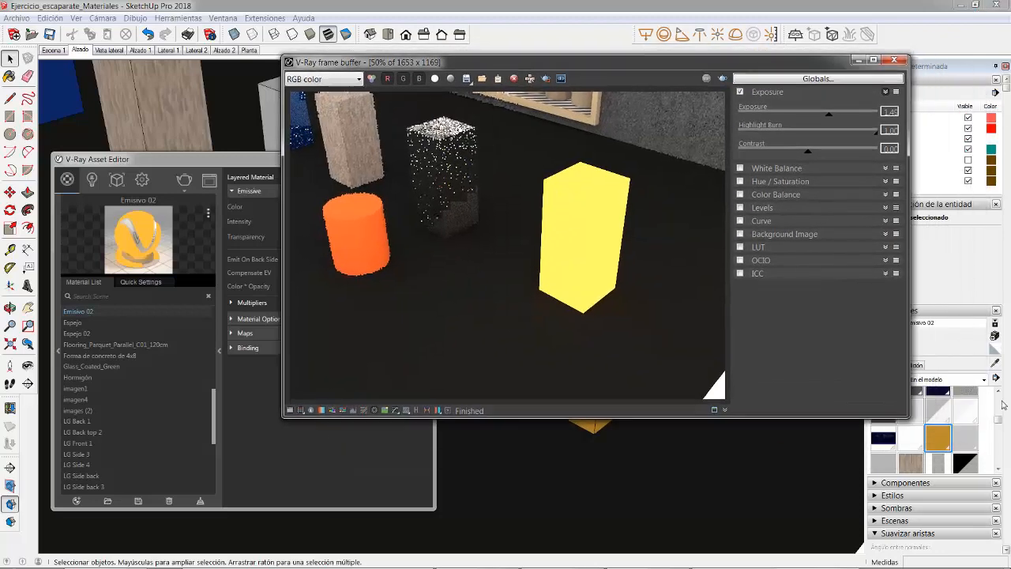
# Step: Sample the black floor's Asfalto material and set its Reflection Color to white
pyautogui.click(995, 365)
pyautogui.click(740, 473)
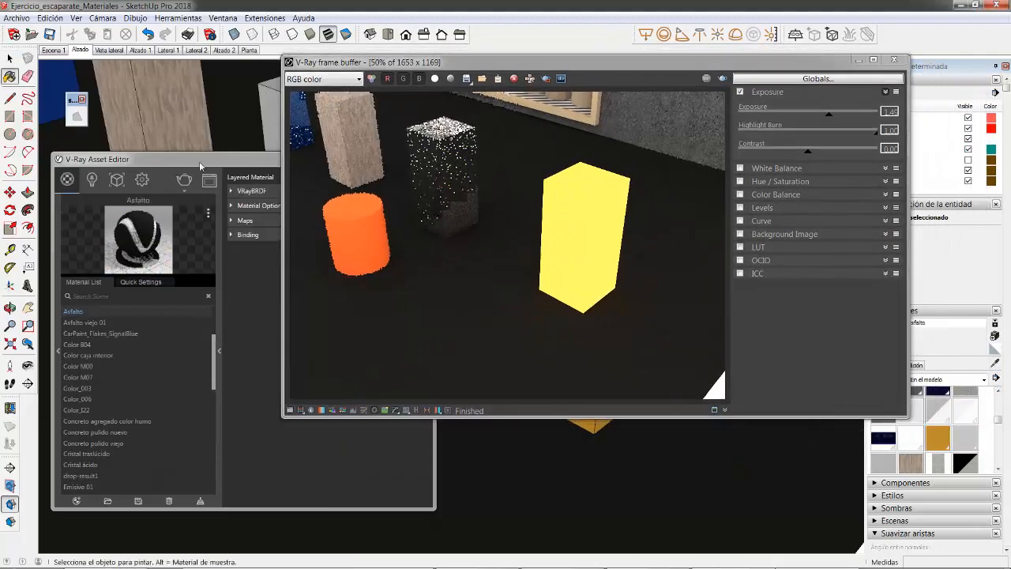
pyautogui.click(198, 162)
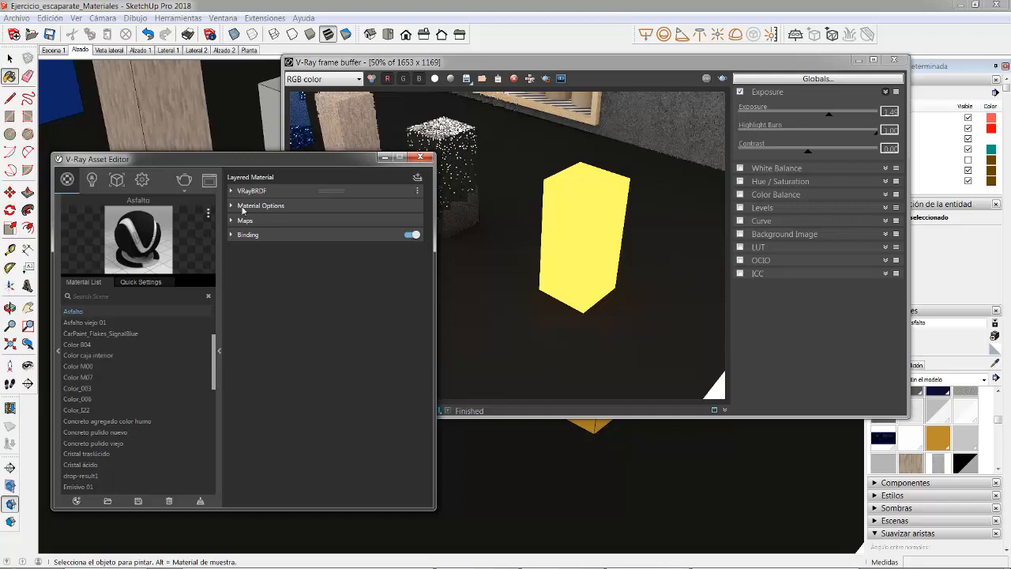
pyautogui.click(246, 191)
pyautogui.click(231, 255)
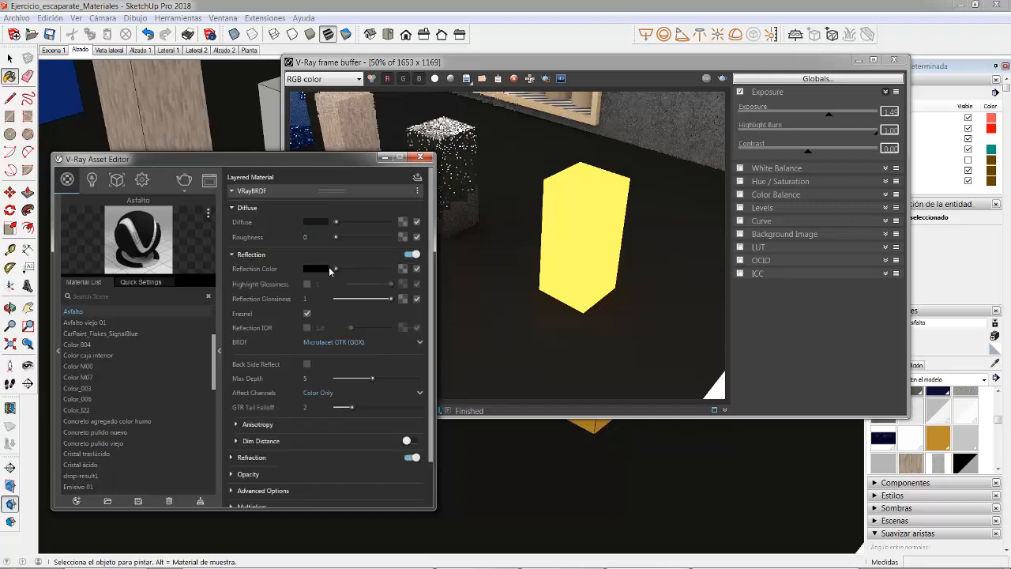
pyautogui.moveTo(335, 268); pyautogui.dragTo(406, 271)
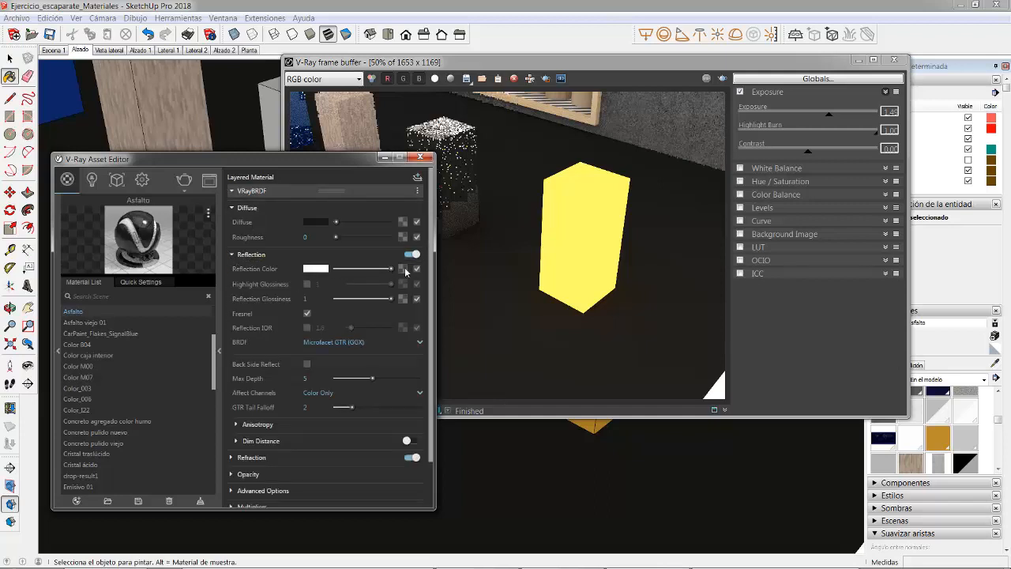
# Step: Lighten Asfalto's Diffuse color to a mid grey with hue 0.167, saturation 0.009 and value 0.381, and render the sample blocks again
pyautogui.click(313, 222)
pyautogui.moveTo(350, 335); pyautogui.dragTo(341, 293)
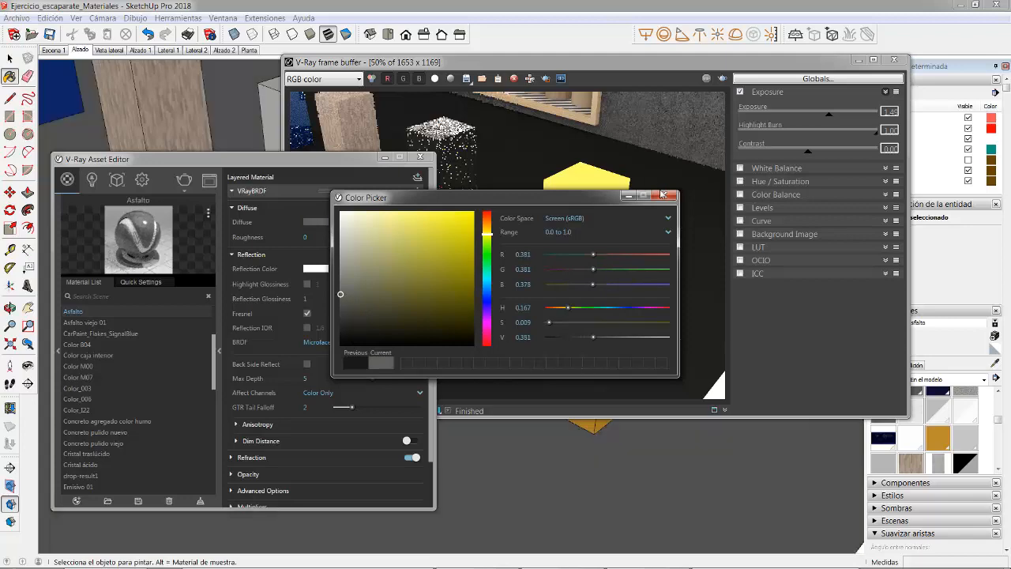
pyautogui.click(663, 196)
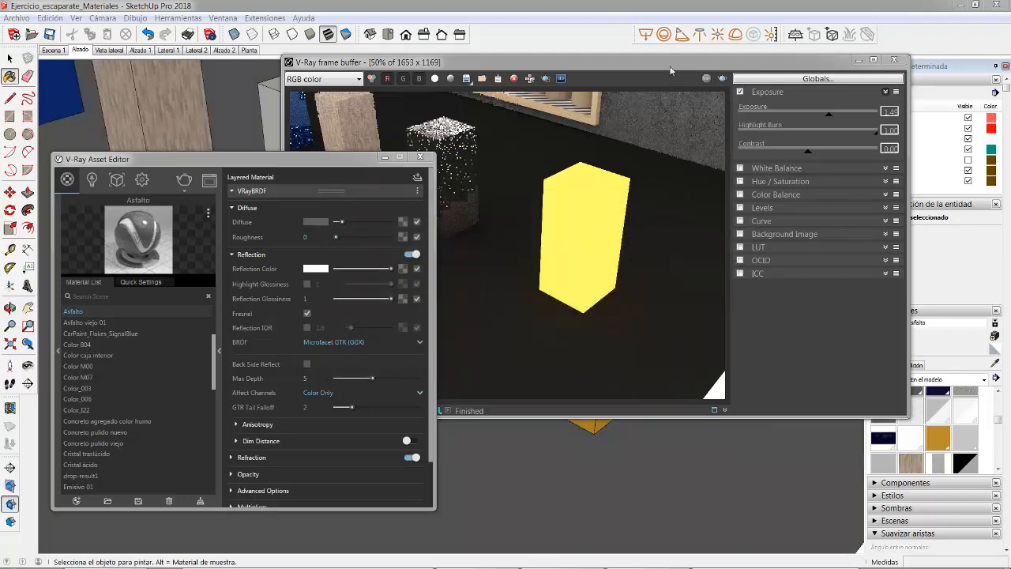
pyautogui.moveTo(669, 69); pyautogui.dragTo(679, 136)
pyautogui.click(731, 145)
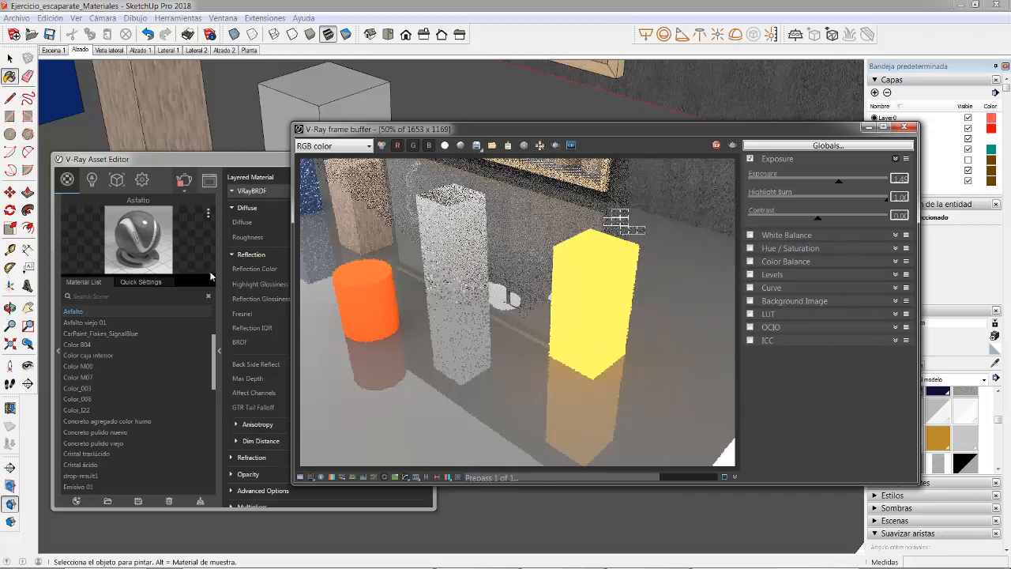
# Step: Lower Asfalto's Reflection Color to light grey, set its Reflection Glossiness to 0.7 and stop the running render
pyautogui.click(201, 162)
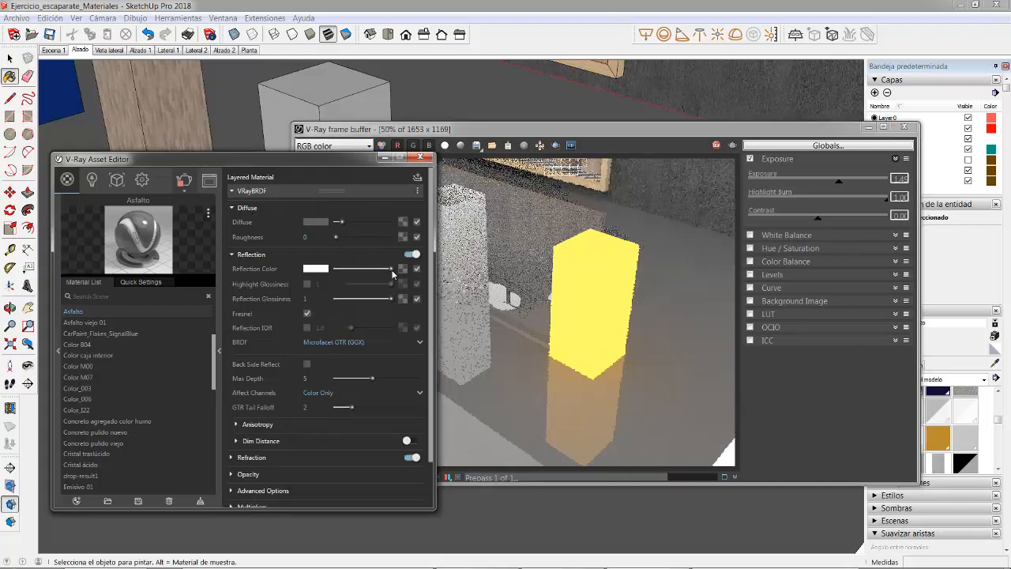
pyautogui.moveTo(392, 270); pyautogui.dragTo(363, 272)
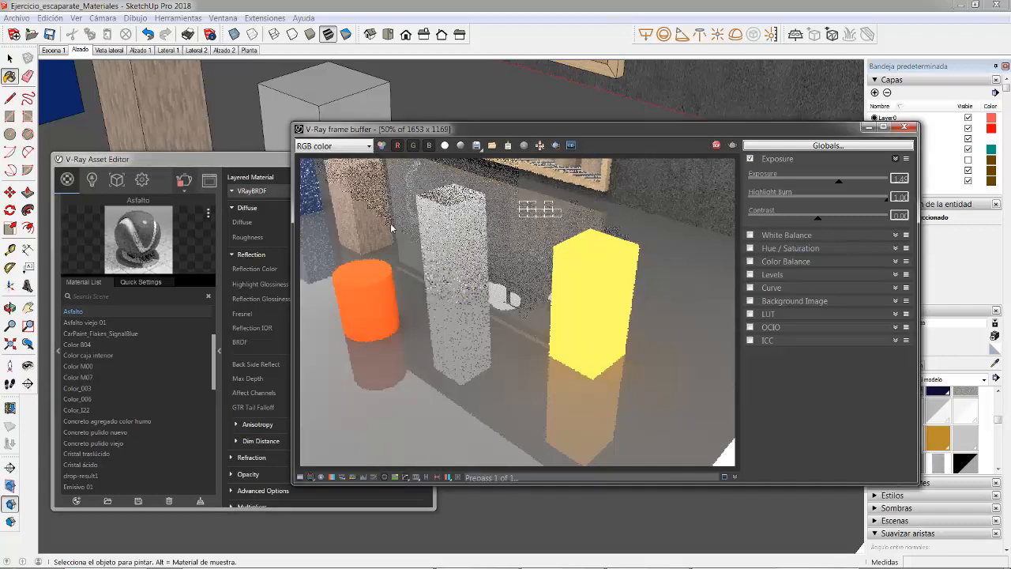
pyautogui.click(230, 185)
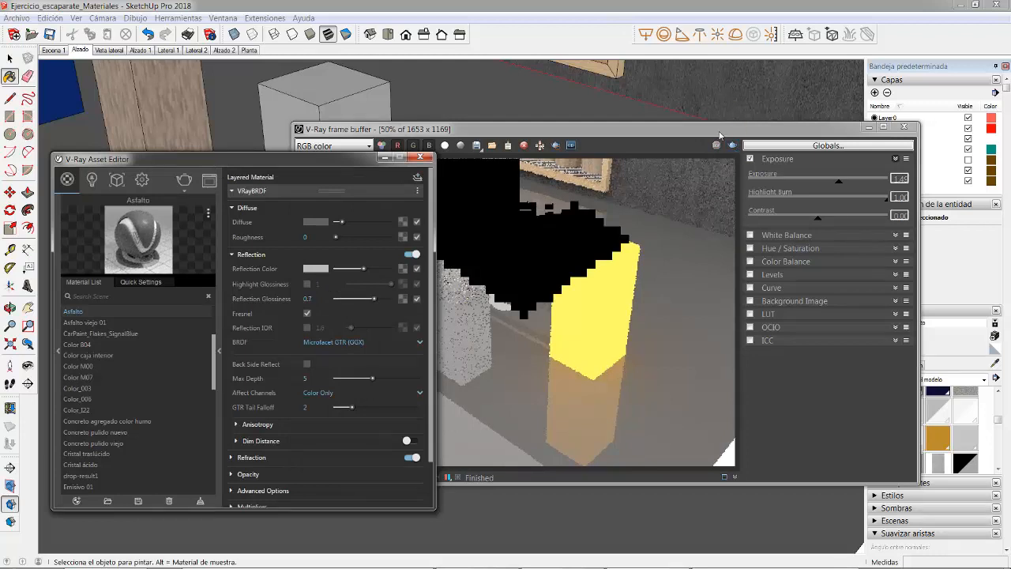
# Step: Render only a region around the yellow emissive block and inspect its blurred reflection on the floor up close
pyautogui.click(565, 128)
pyautogui.click(556, 145)
pyautogui.moveTo(498, 207); pyautogui.dragTo(666, 466)
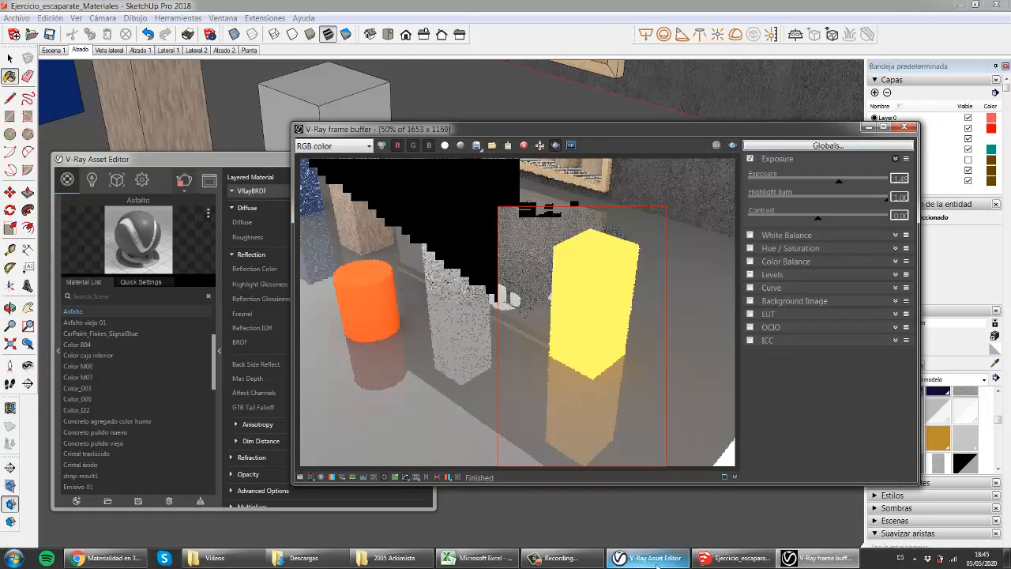
pyautogui.click(598, 560)
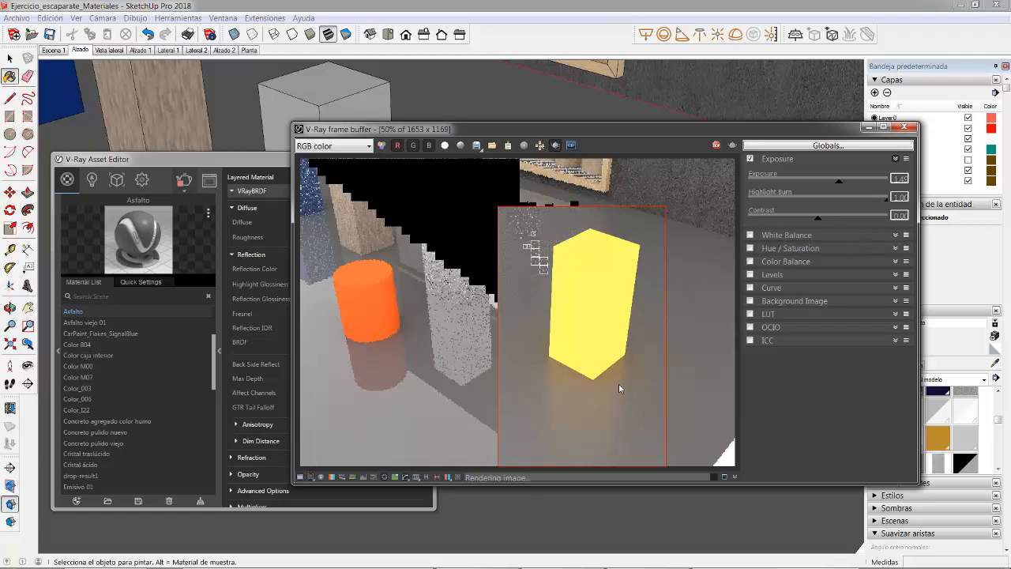
pyautogui.scroll(2, 553, 372)
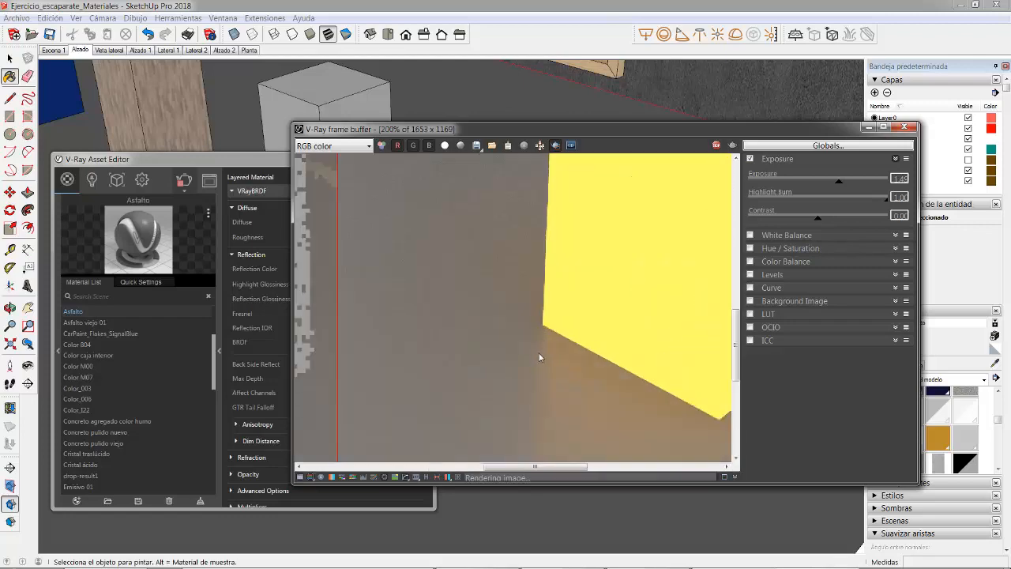
pyautogui.scroll(-2, 540, 352)
pyautogui.scroll(1, 570, 330)
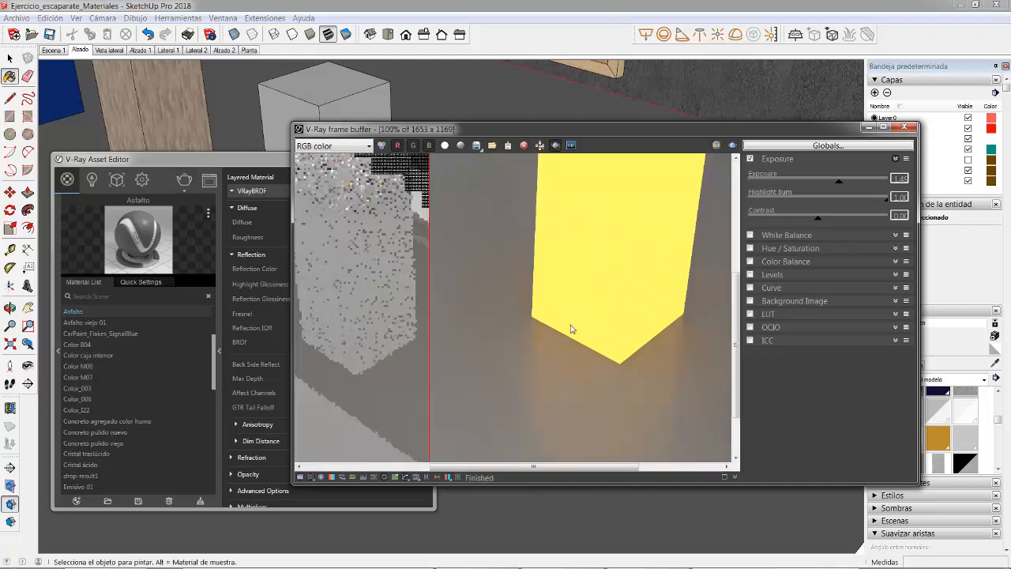
pyautogui.scroll(-2, 631, 334)
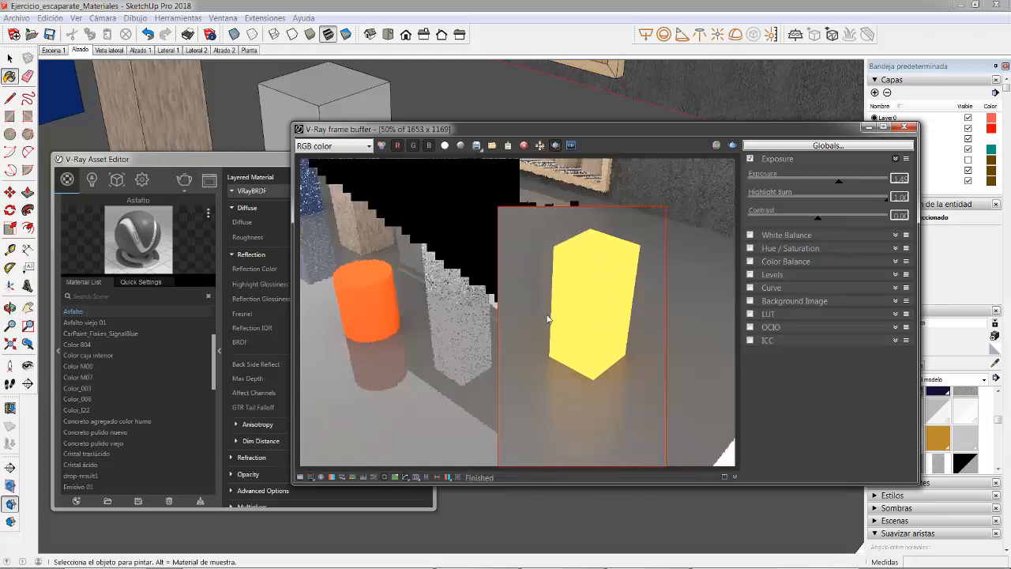
# Step: Close the frame buffer and the V-Ray Asset Editor, and return to the Alzado scene with the Select tool active
pyautogui.click(904, 127)
pyautogui.scroll(-5, 607, 276)
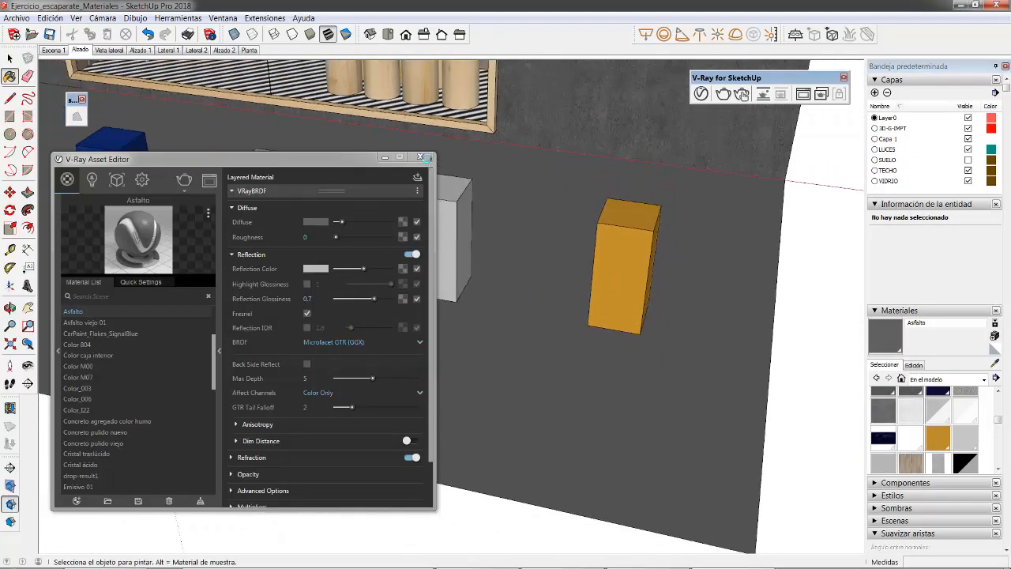
pyautogui.click(420, 157)
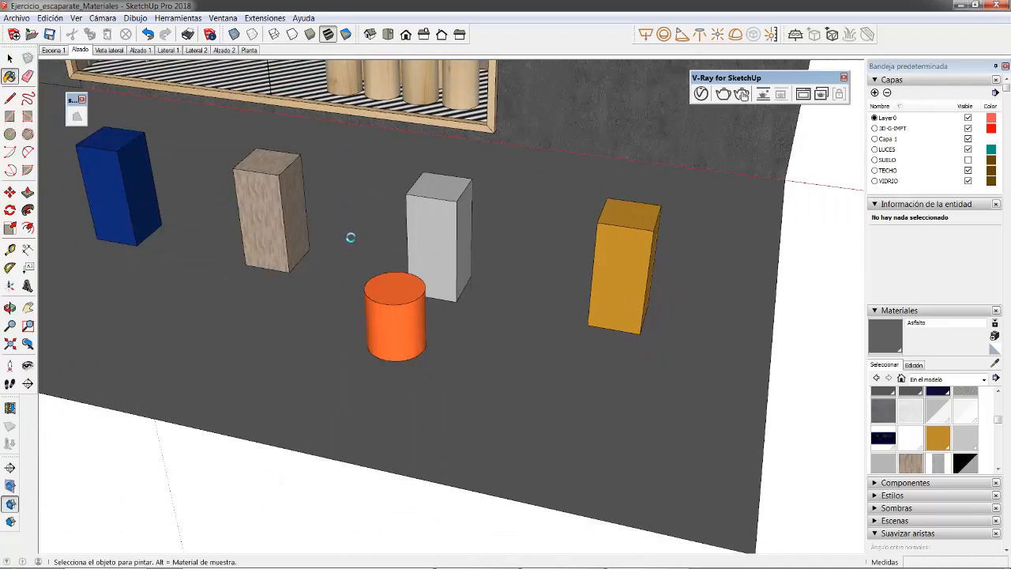
pyautogui.click(9, 59)
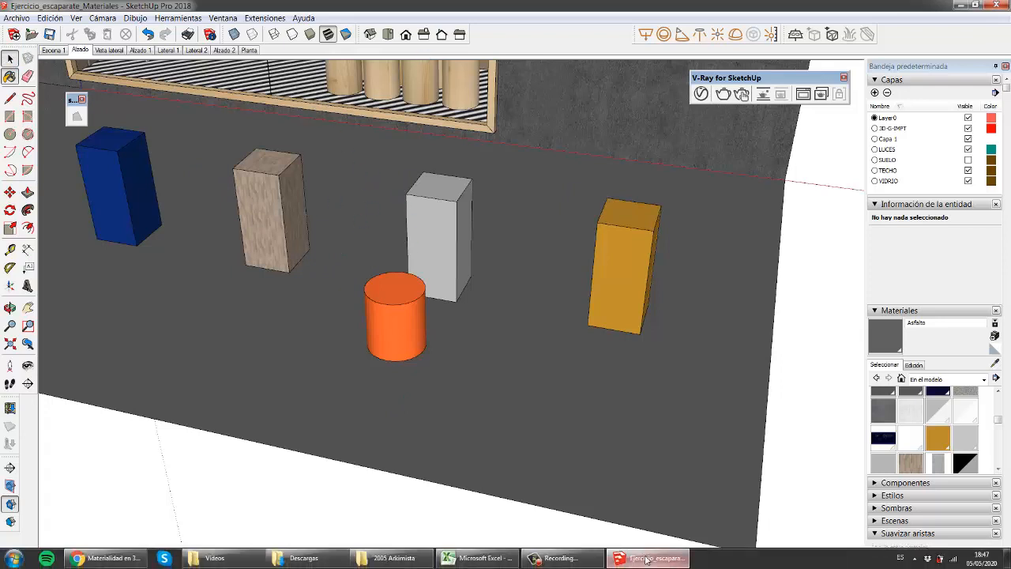
pyautogui.click(80, 50)
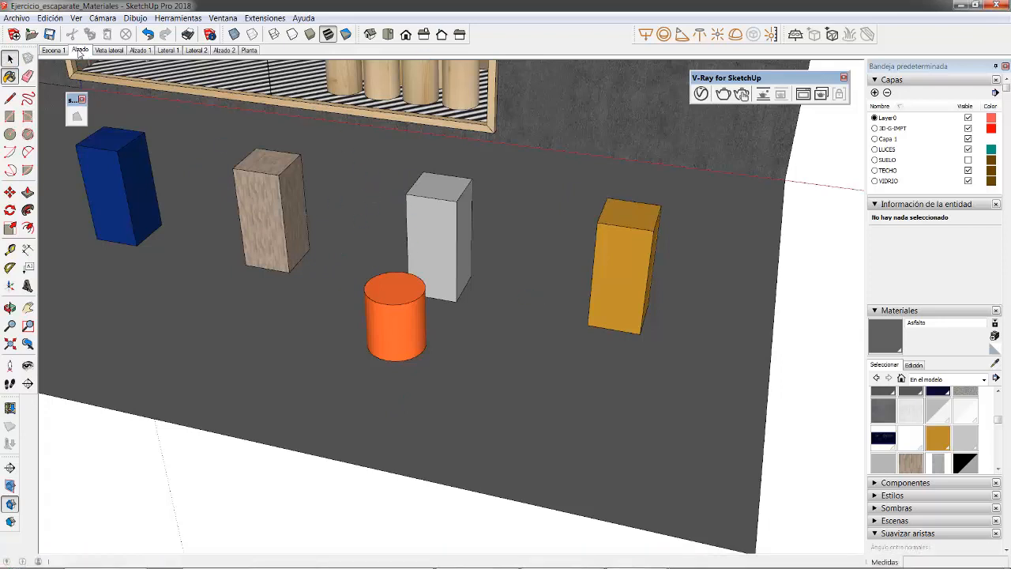